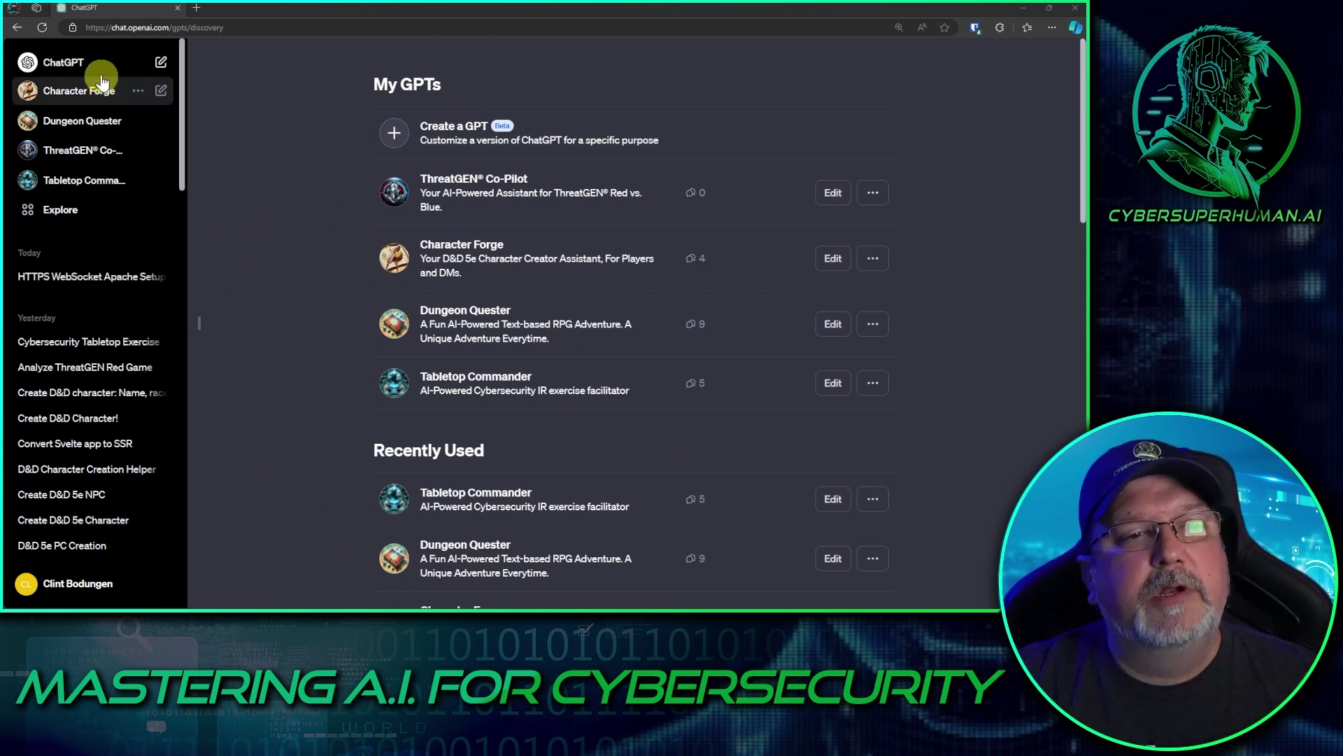
Step: Open the account settings and view the data controls, and close the settings again
{"action": "scroll", "coordinate": [45, 338], "scroll_direction": "down", "scroll_amount": 2}
{"action": "scroll", "coordinate": [44, 338], "scroll_direction": "up", "scroll_amount": 2}
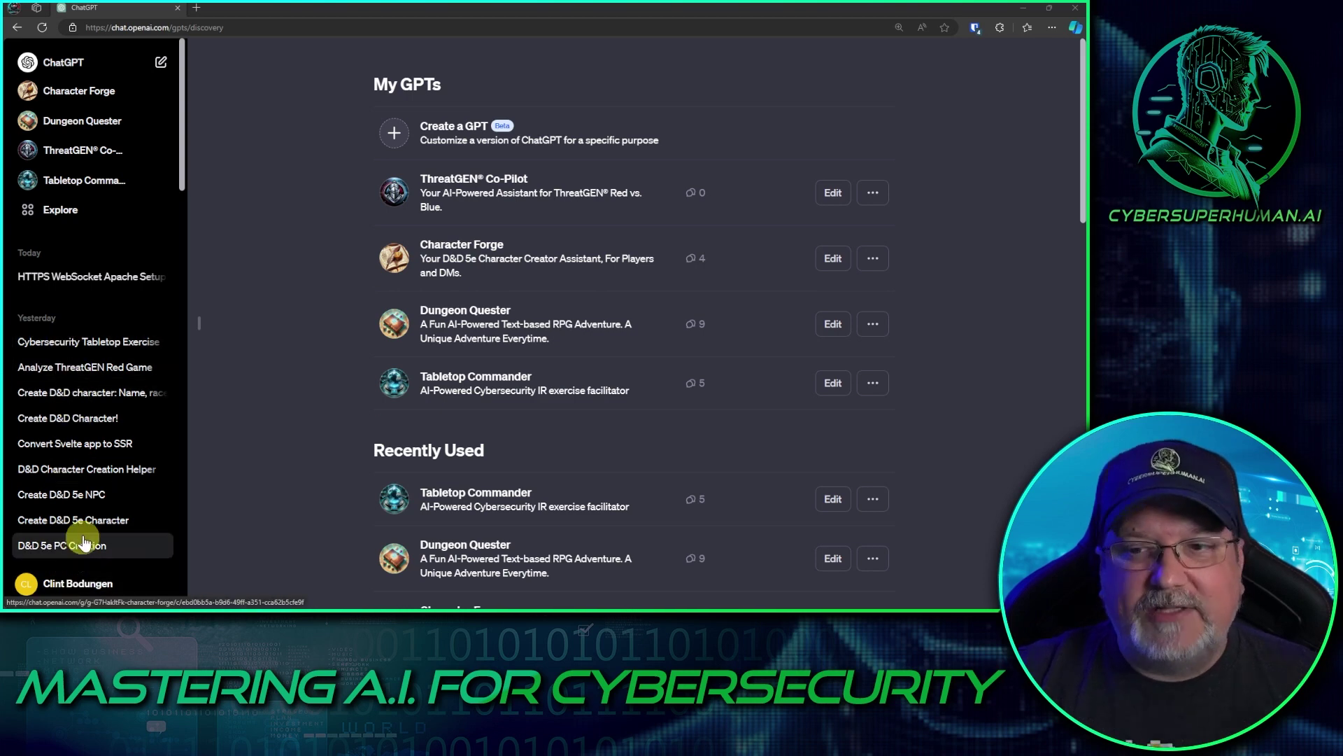
{"action": "left_click", "coordinate": [90, 585]}
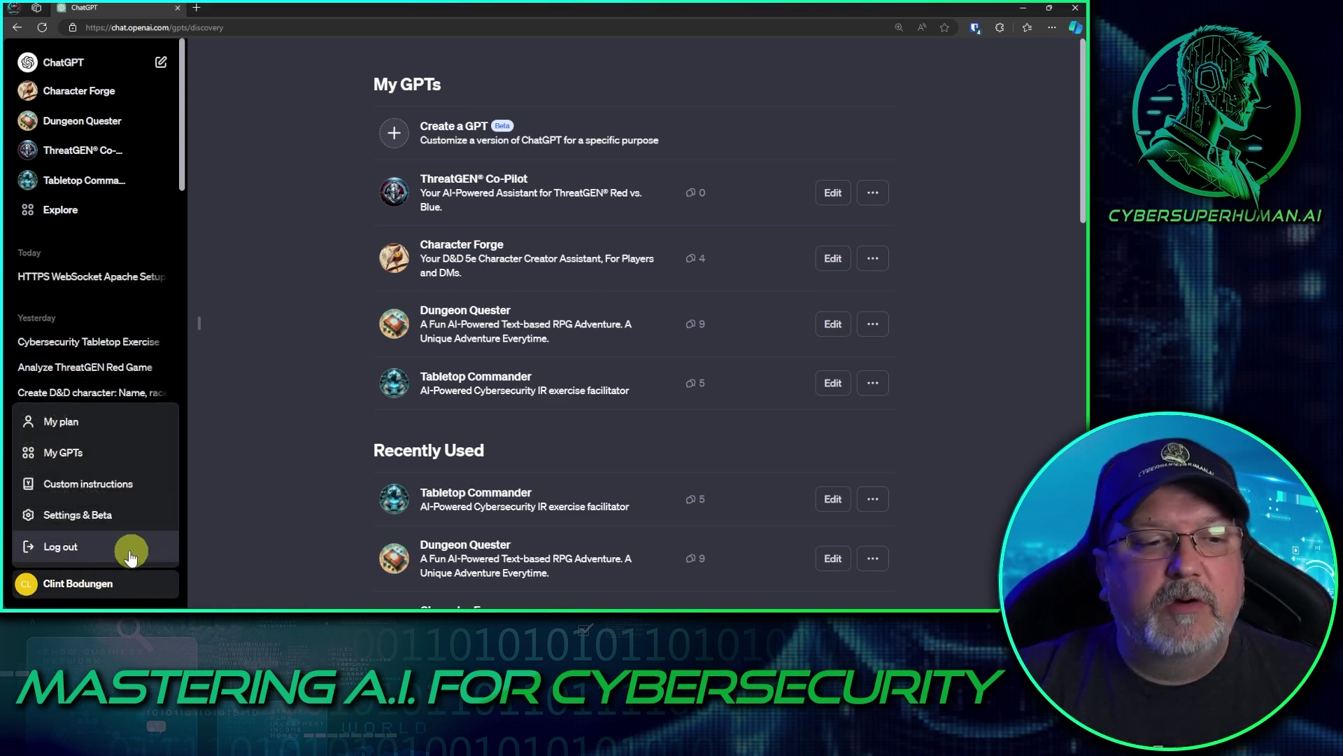
{"action": "left_click", "coordinate": [94, 516]}
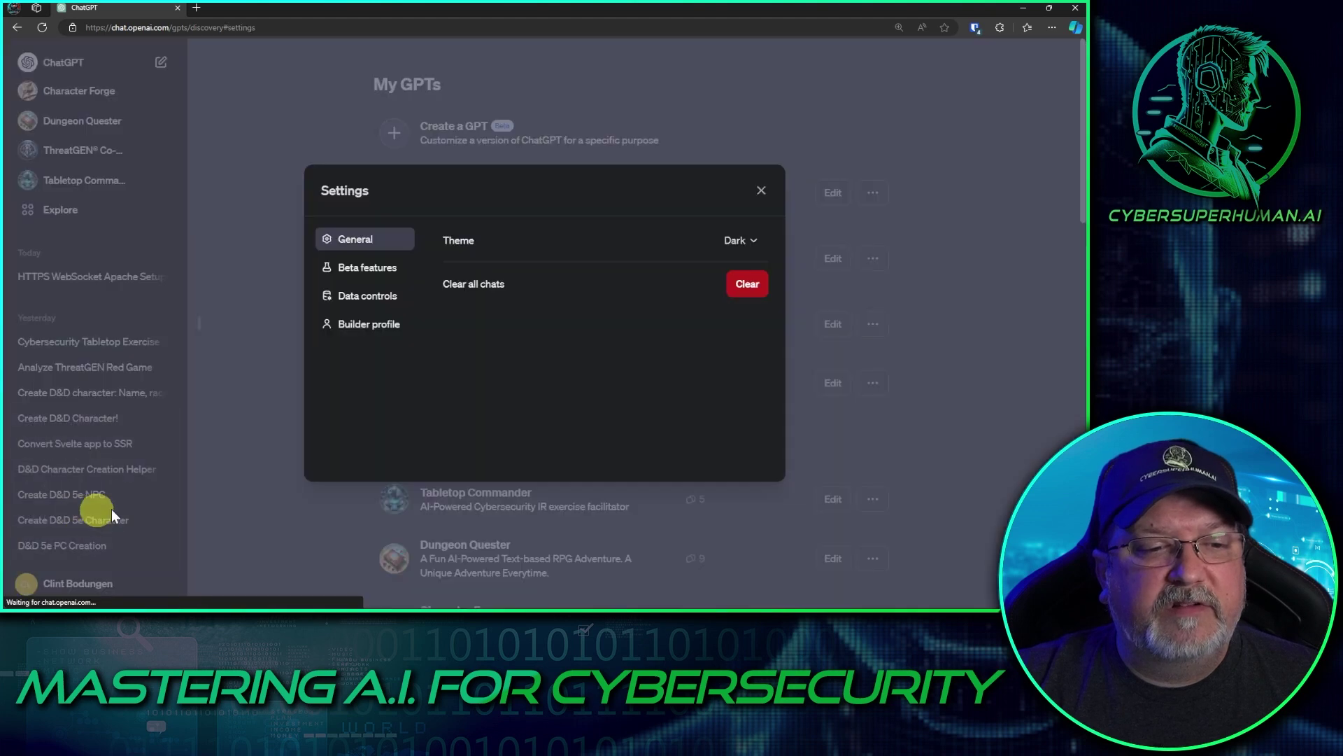
{"action": "left_click", "coordinate": [357, 295]}
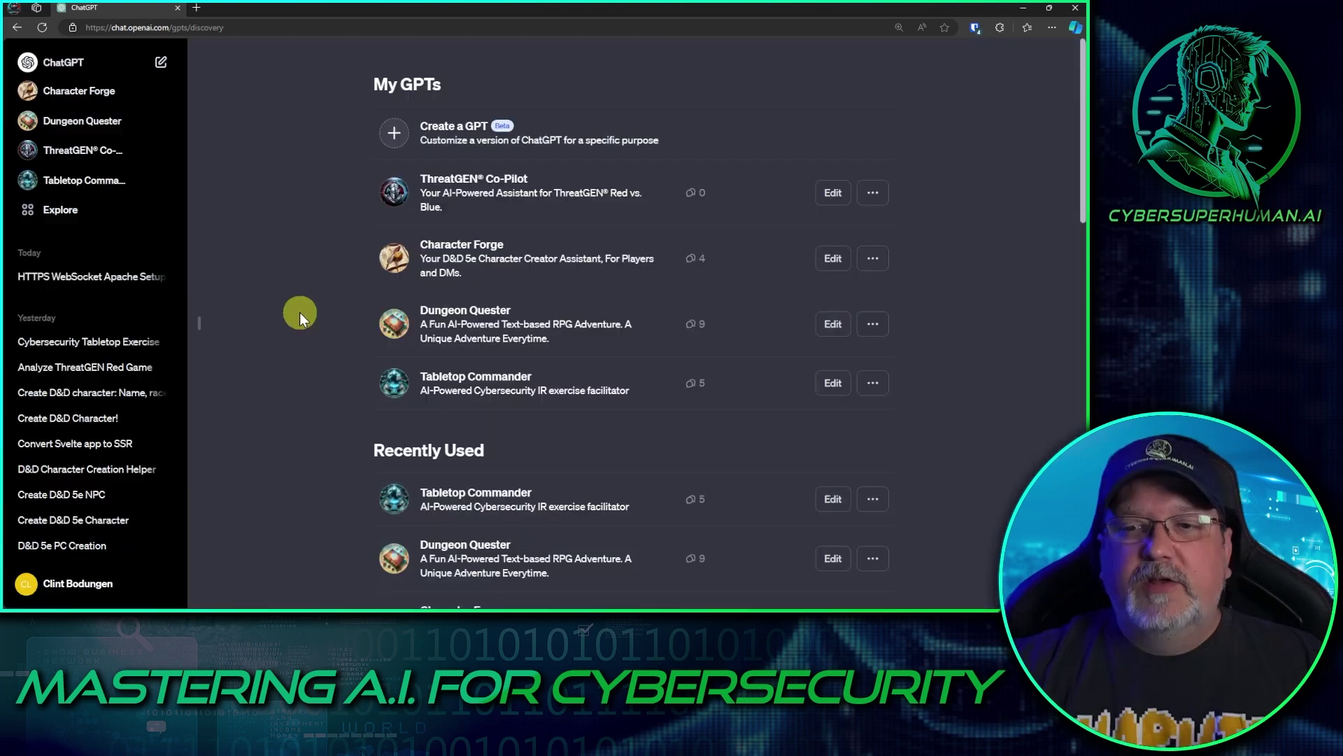
{"action": "left_click", "coordinate": [299, 312]}
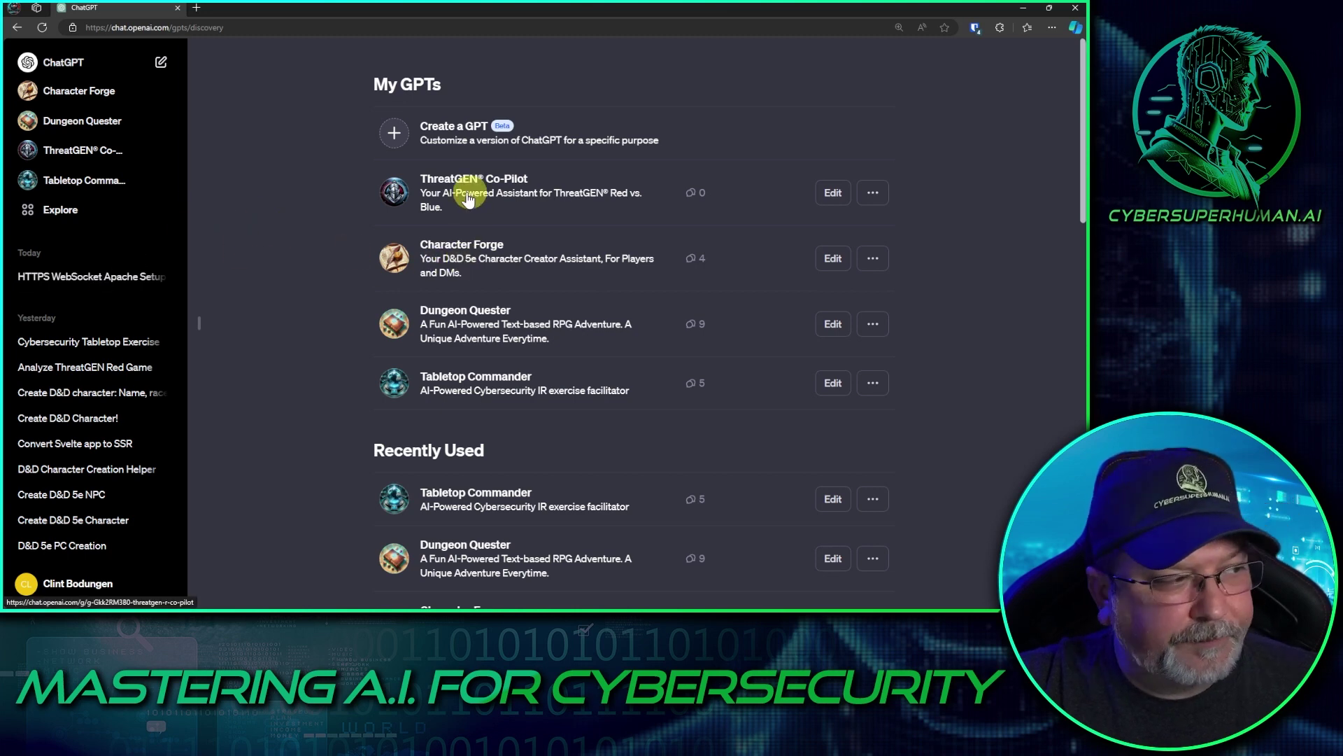
{"action": "left_click", "coordinate": [85, 157]}
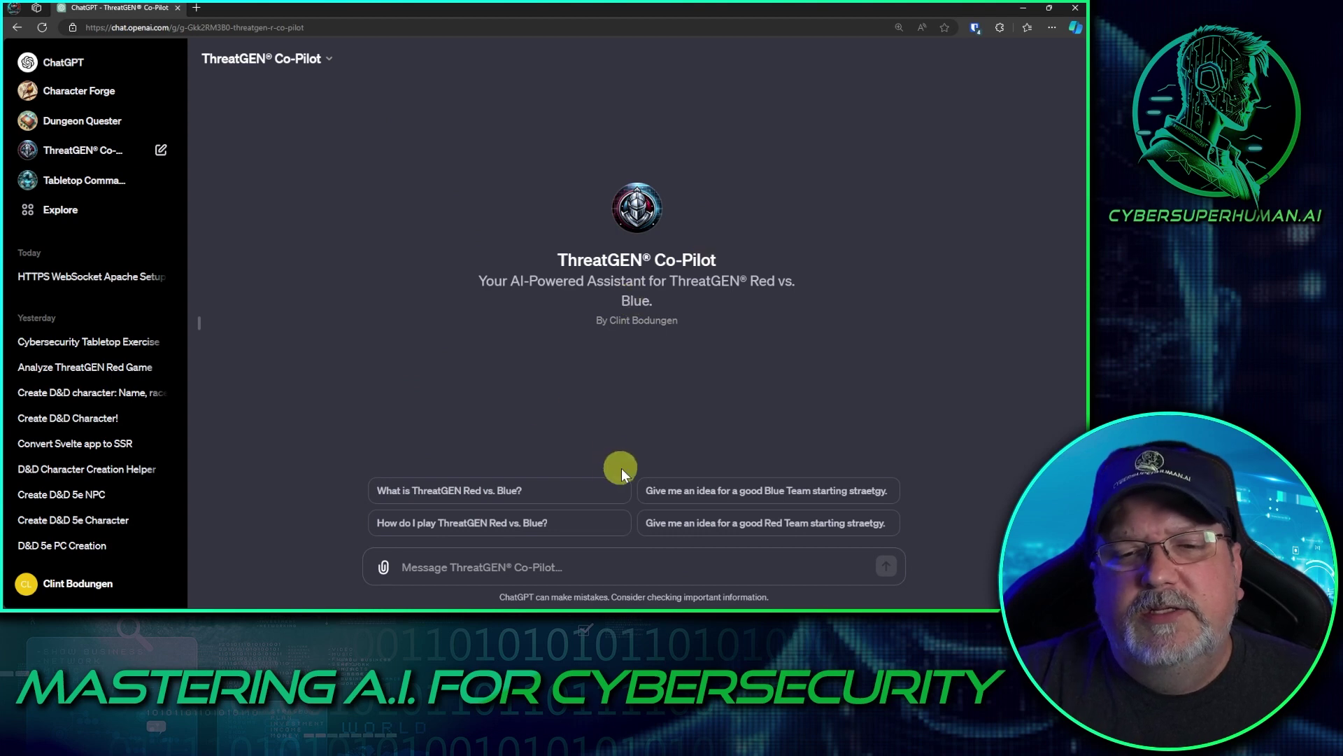
{"action": "left_click", "coordinate": [538, 494]}
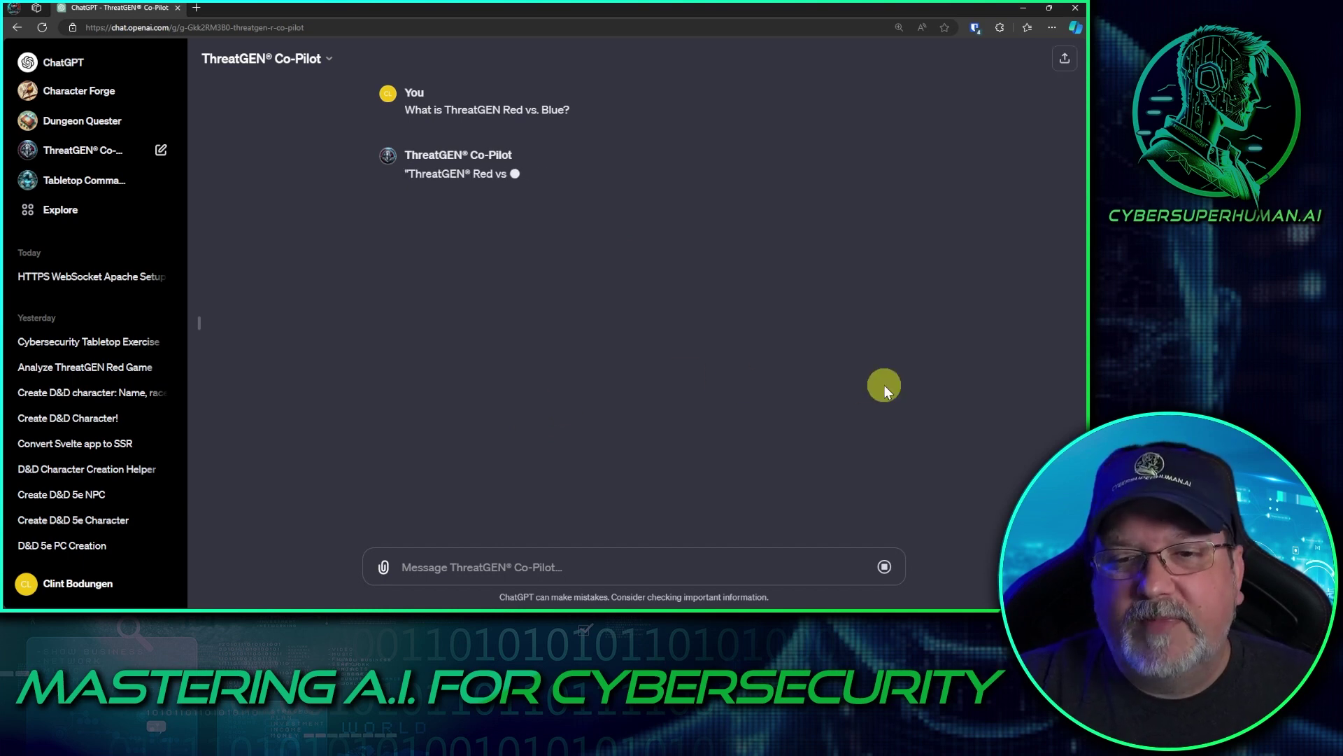
{"action": "key", "text": "ctrl+shift+o"}
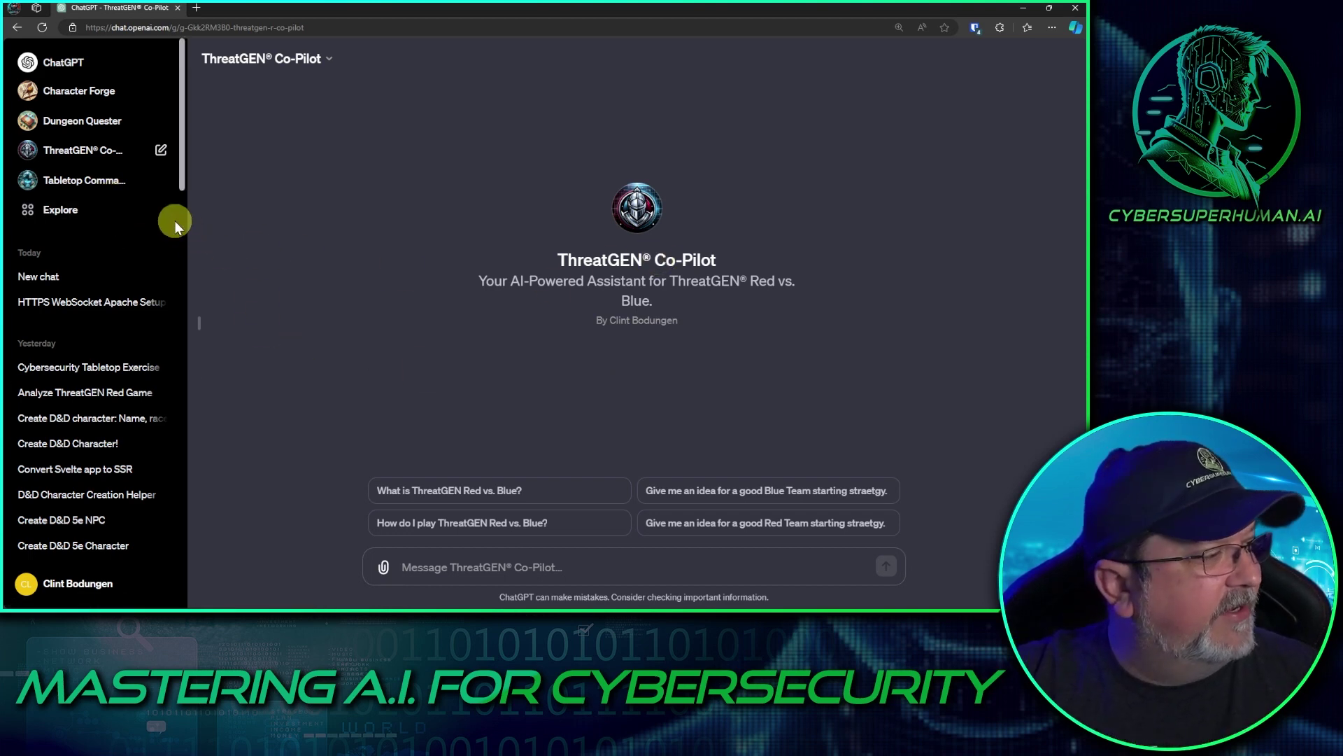
Step: Reopen the unfinished New chat from today's history and delete it
{"action": "left_click", "coordinate": [112, 277]}
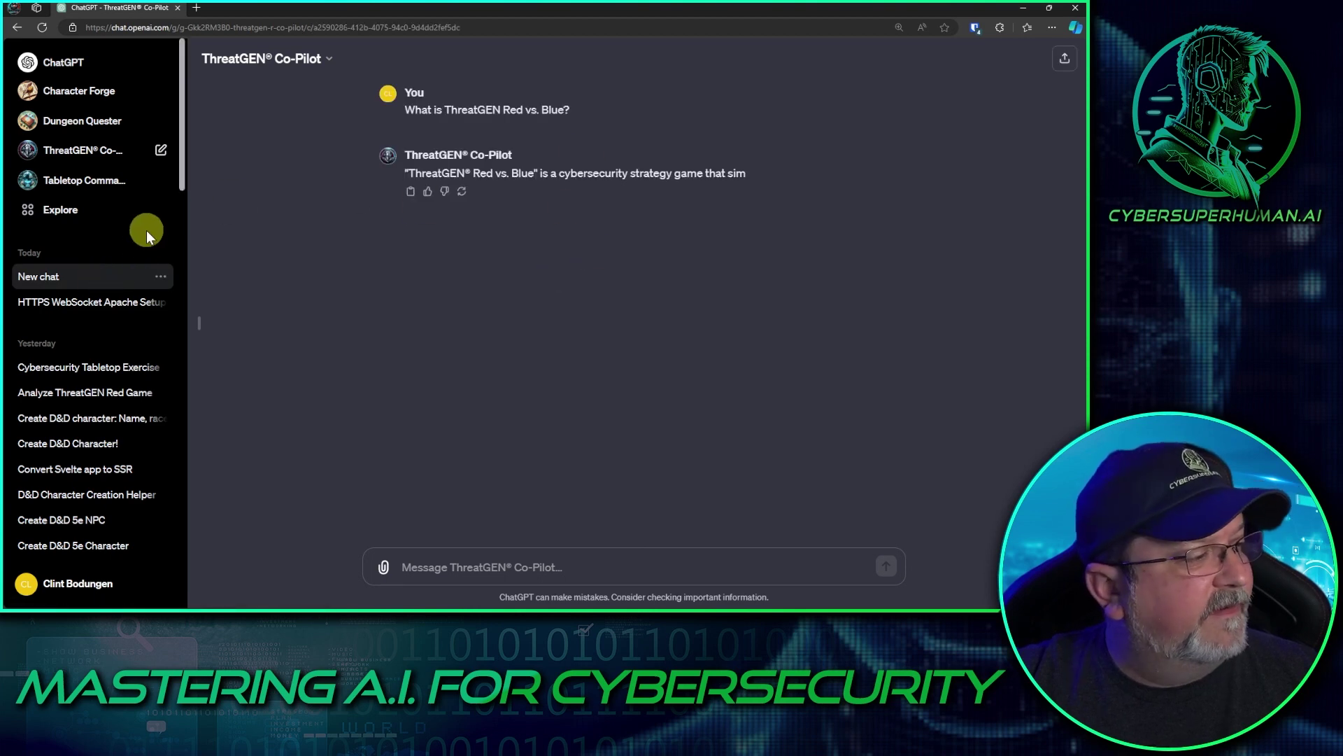
{"action": "left_click", "coordinate": [160, 277]}
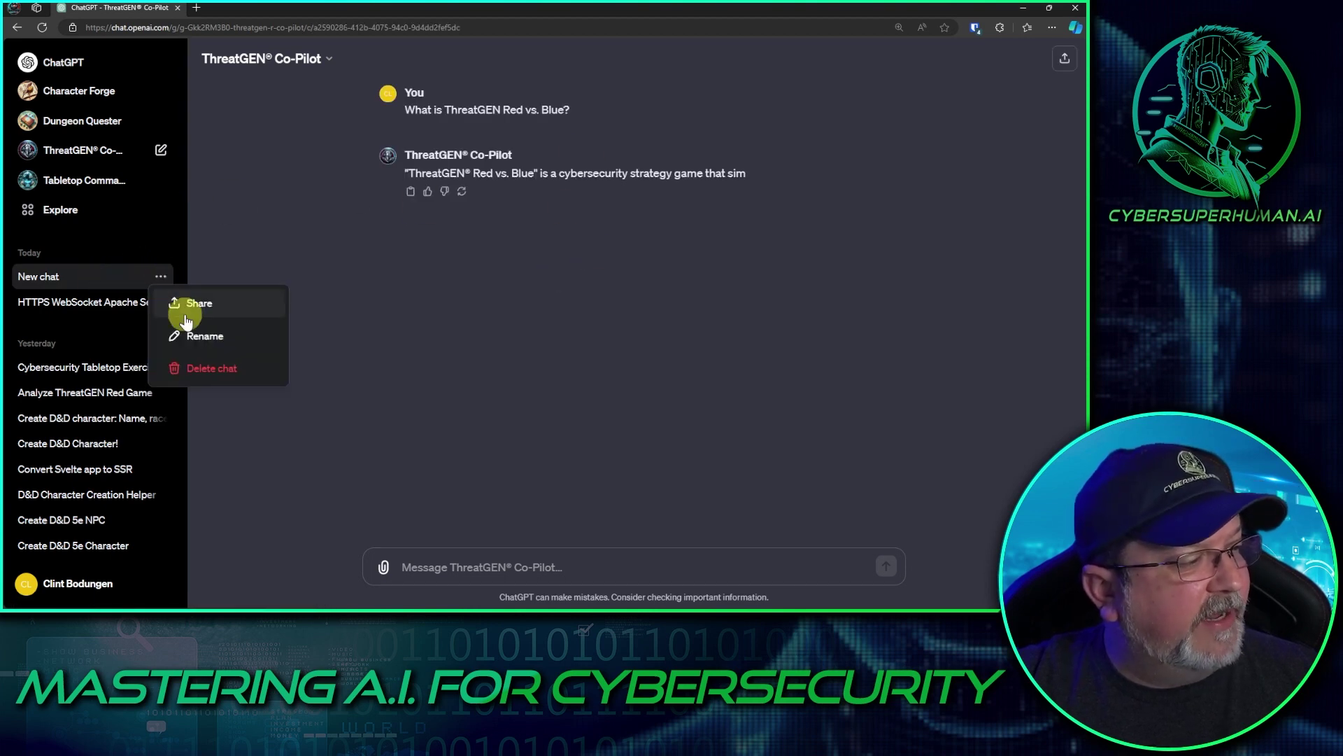
{"action": "left_click", "coordinate": [202, 368]}
{"action": "left_click", "coordinate": [664, 362]}
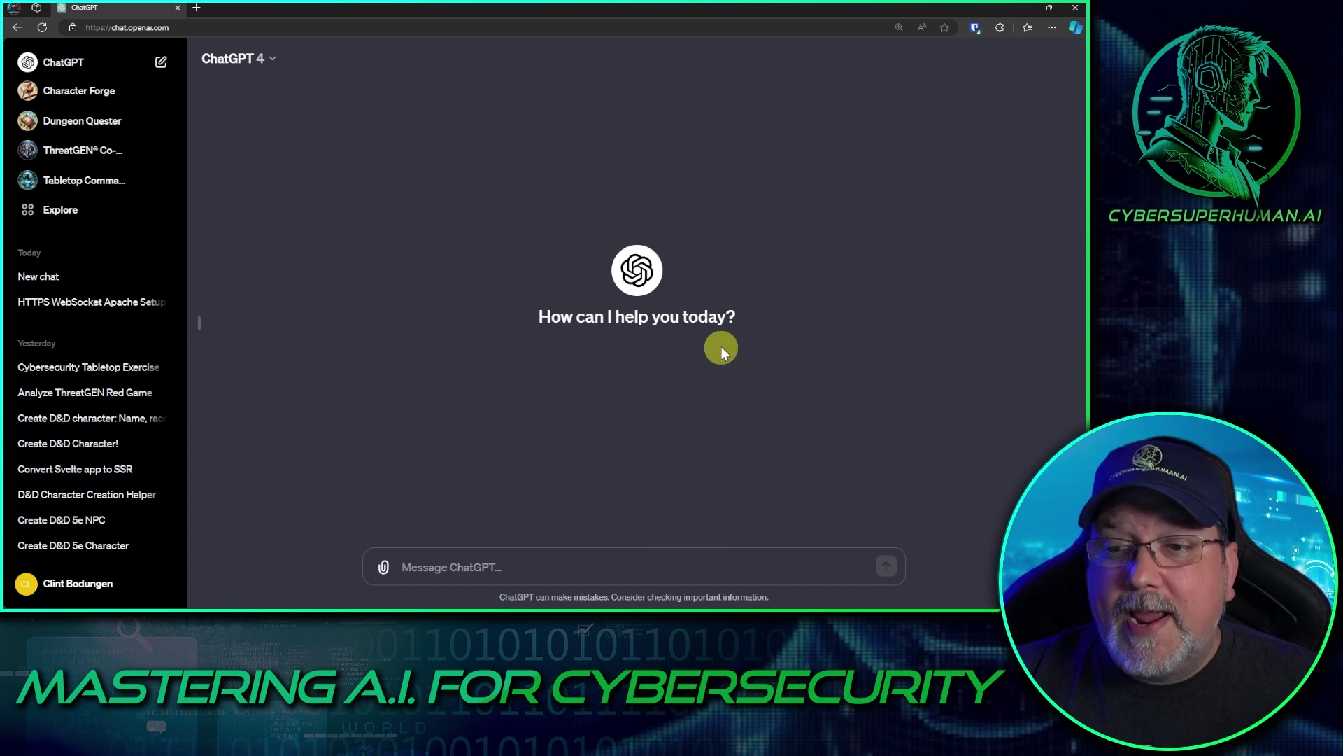
Step: Start a ThreatGEN Co-Pilot chat with the suggested prompt "What is ThreatGEN Red vs. Blue?" and enlarge the page
{"action": "left_click", "coordinate": [73, 148]}
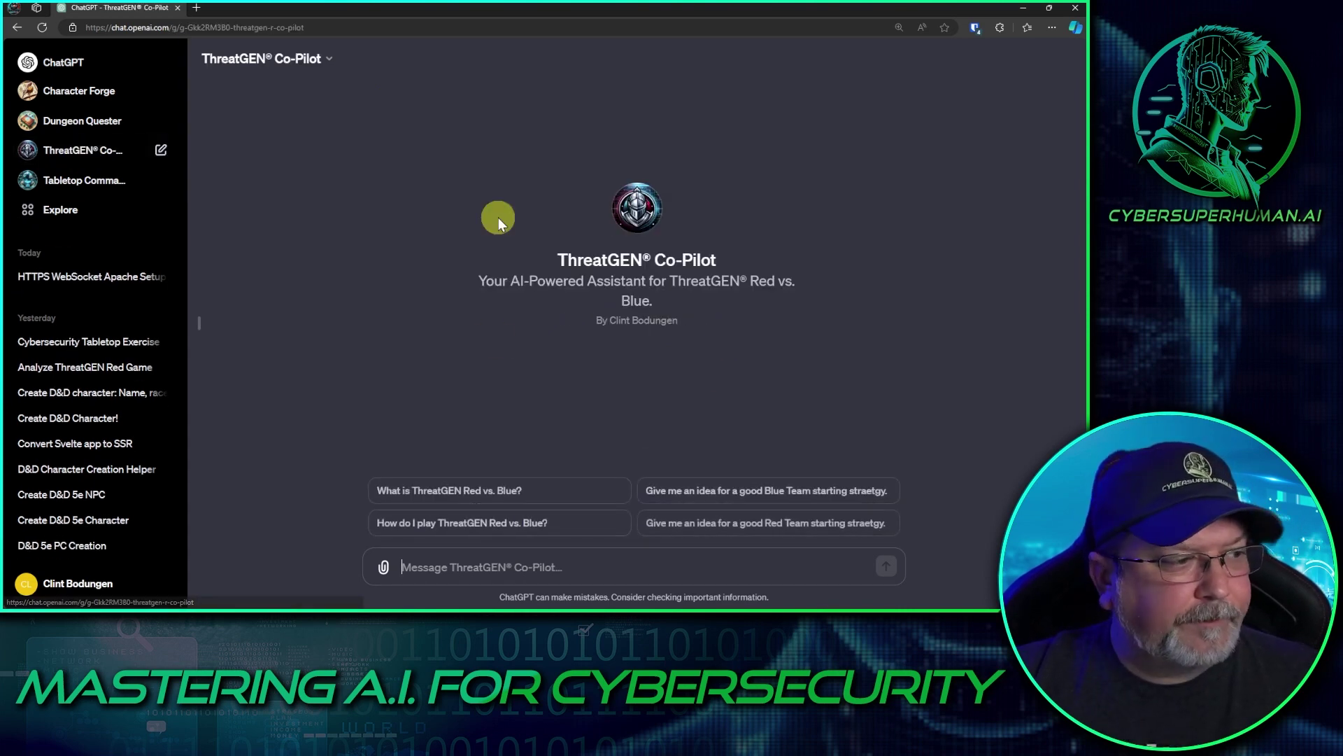
{"action": "left_click", "coordinate": [464, 491]}
{"action": "key", "text": "ctrl+plus"}
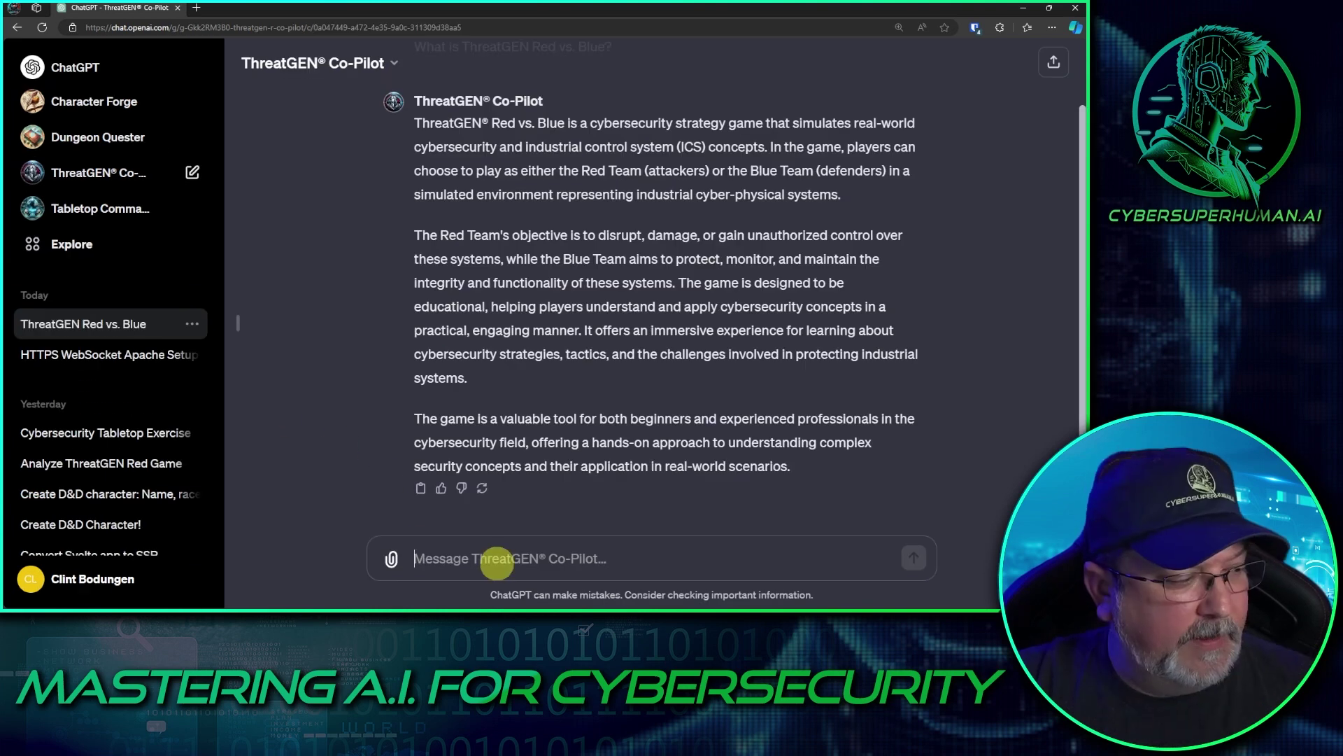
Step: Ask ThreatGEN Co-Pilot "How do I play?" and read through its answer
{"action": "type", "text": "How do I play?"}
{"action": "key", "text": "Return"}
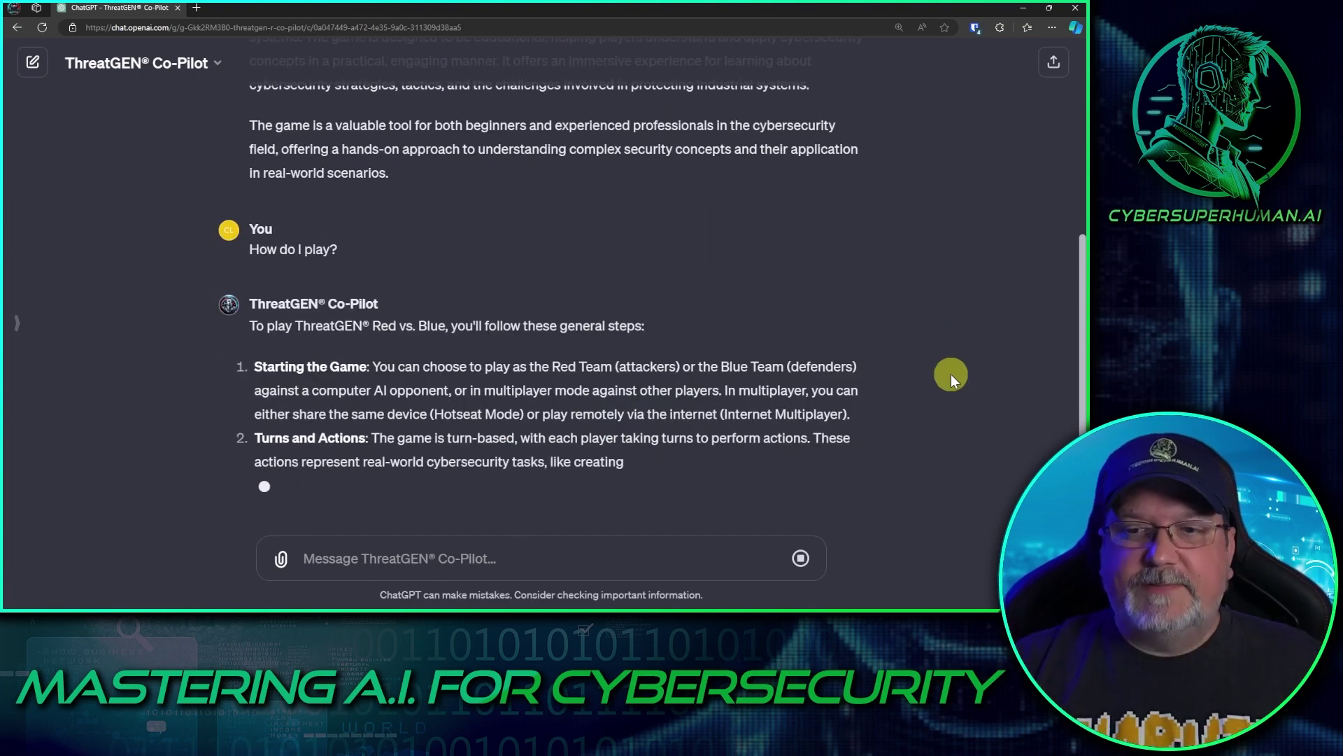
{"action": "scroll", "coordinate": [538, 318], "scroll_direction": "down", "scroll_amount": 3}
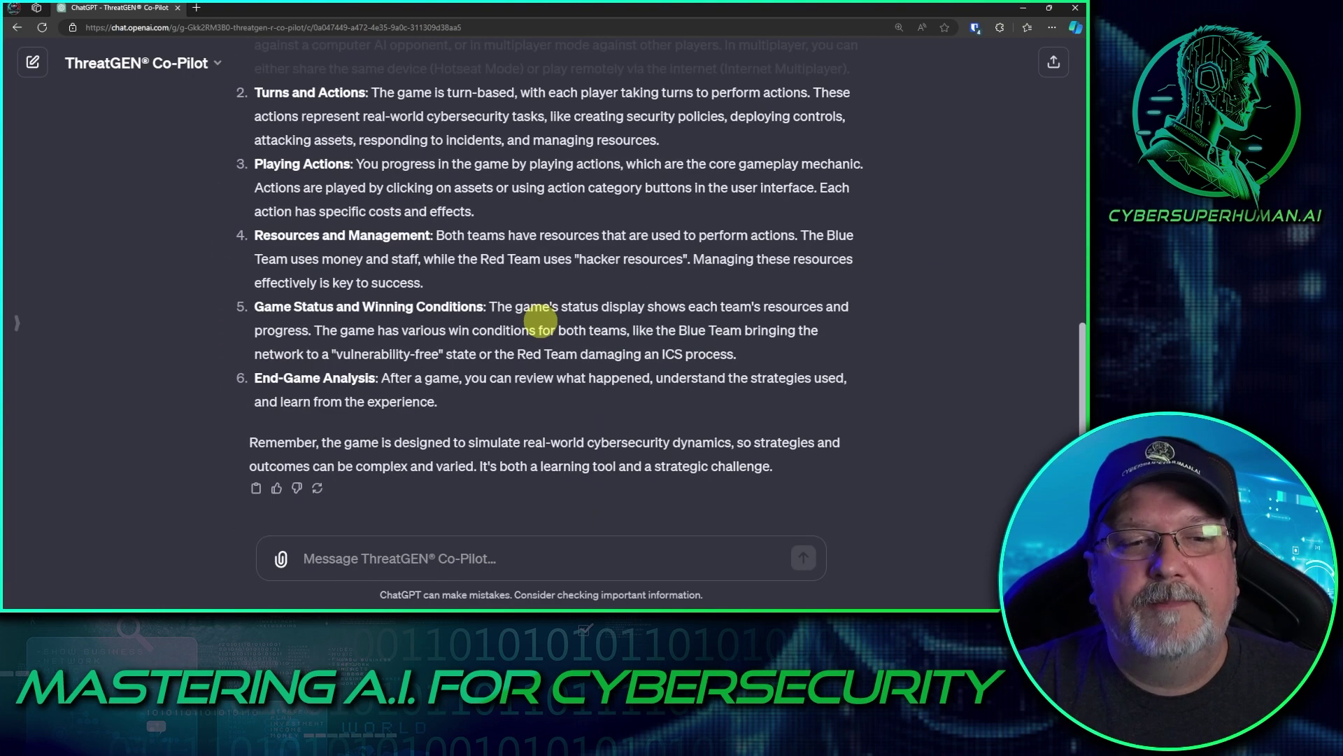
{"action": "scroll", "coordinate": [508, 266], "scroll_direction": "up", "scroll_amount": 2}
{"action": "scroll", "coordinate": [509, 266], "scroll_direction": "up", "scroll_amount": 5}
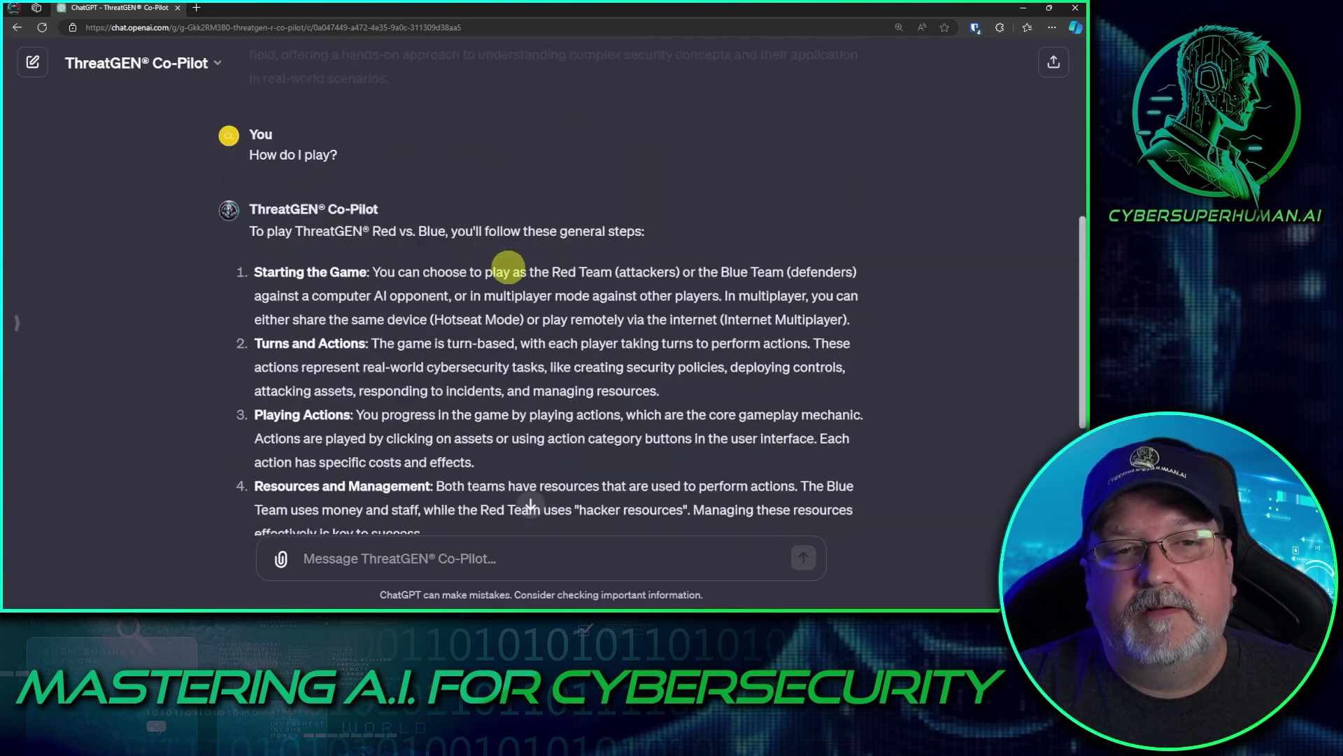
Step: Switch to the Dungeon Quester GPT, hide the chat history, and begin with the suggested prompt "Start an adventure!"
{"action": "left_click", "coordinate": [8, 324]}
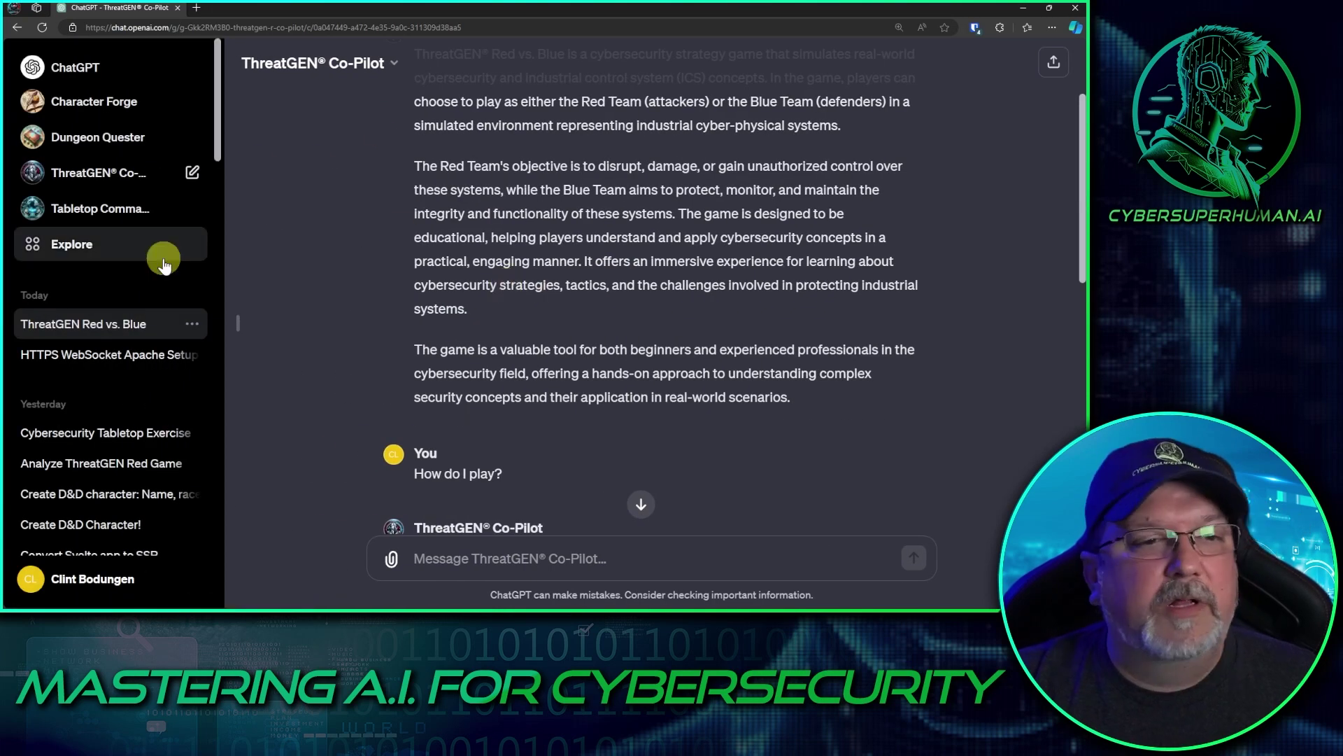
{"action": "left_click", "coordinate": [91, 140]}
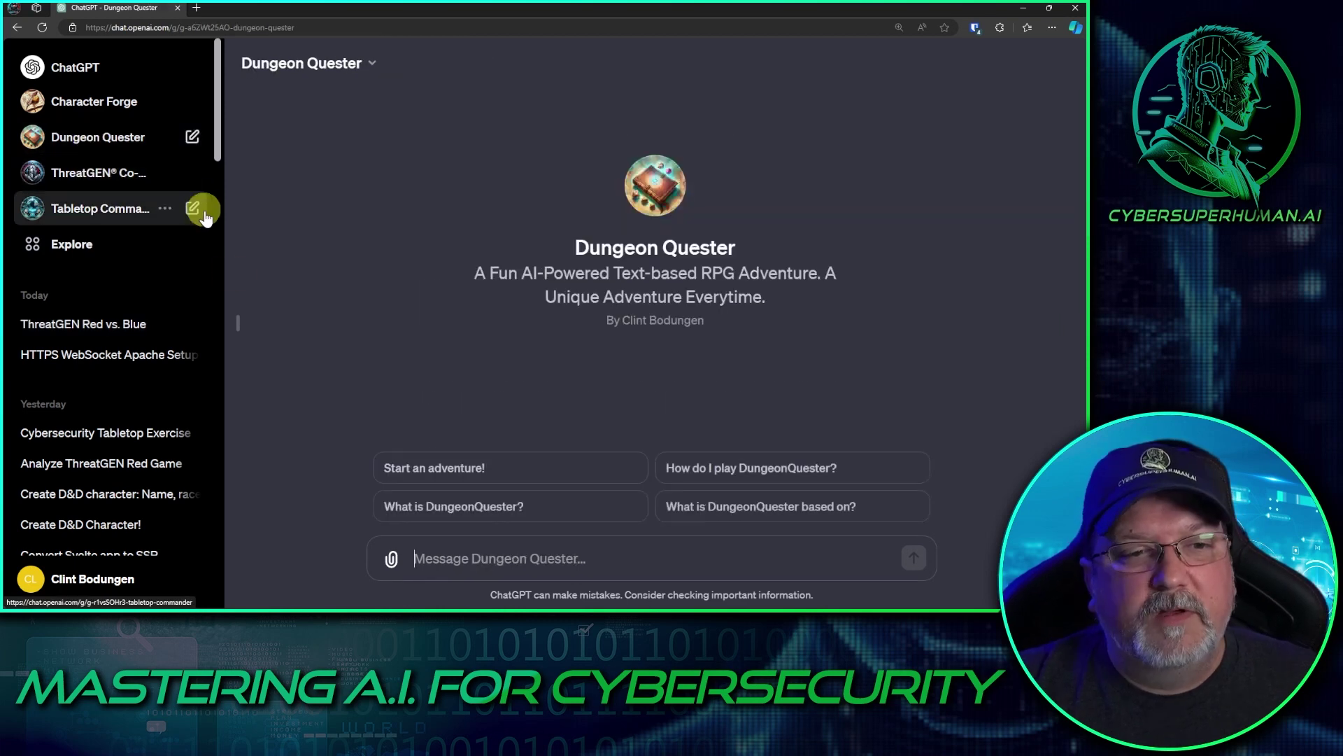
{"action": "left_click", "coordinate": [236, 321]}
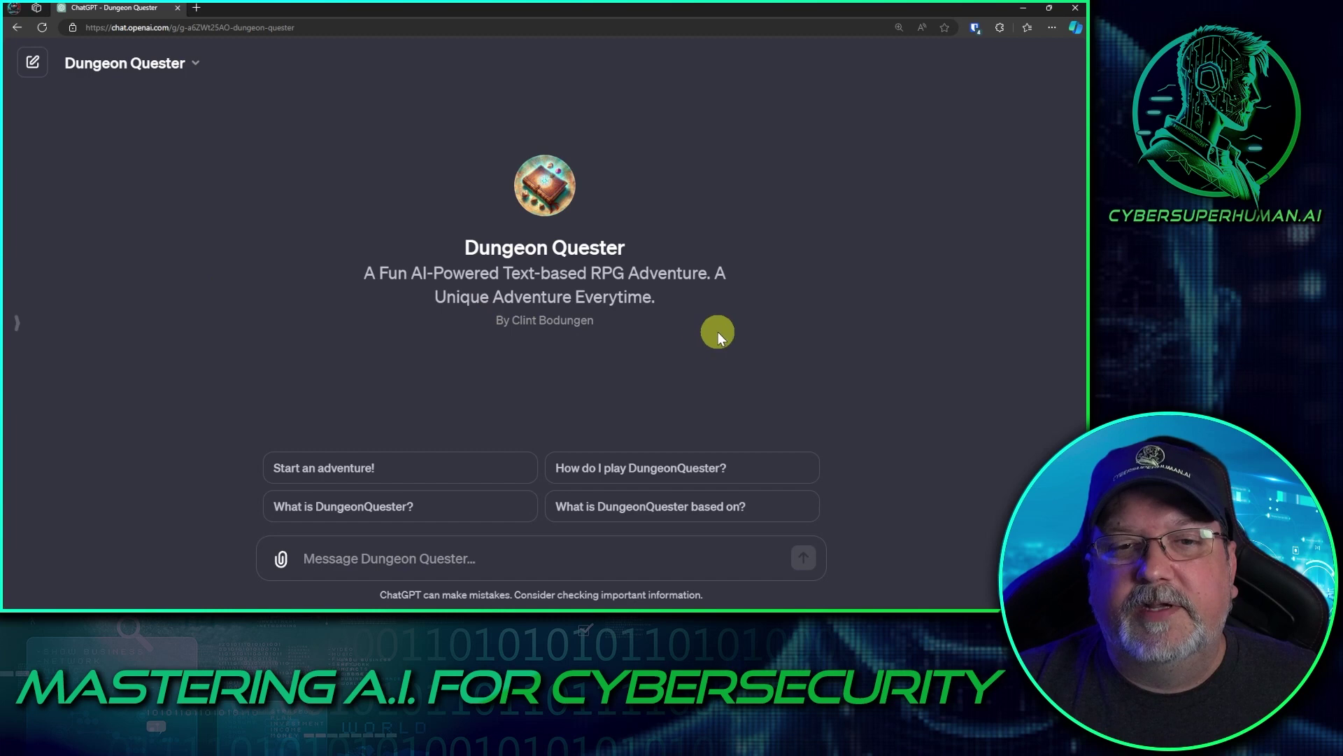
{"action": "left_click", "coordinate": [356, 473]}
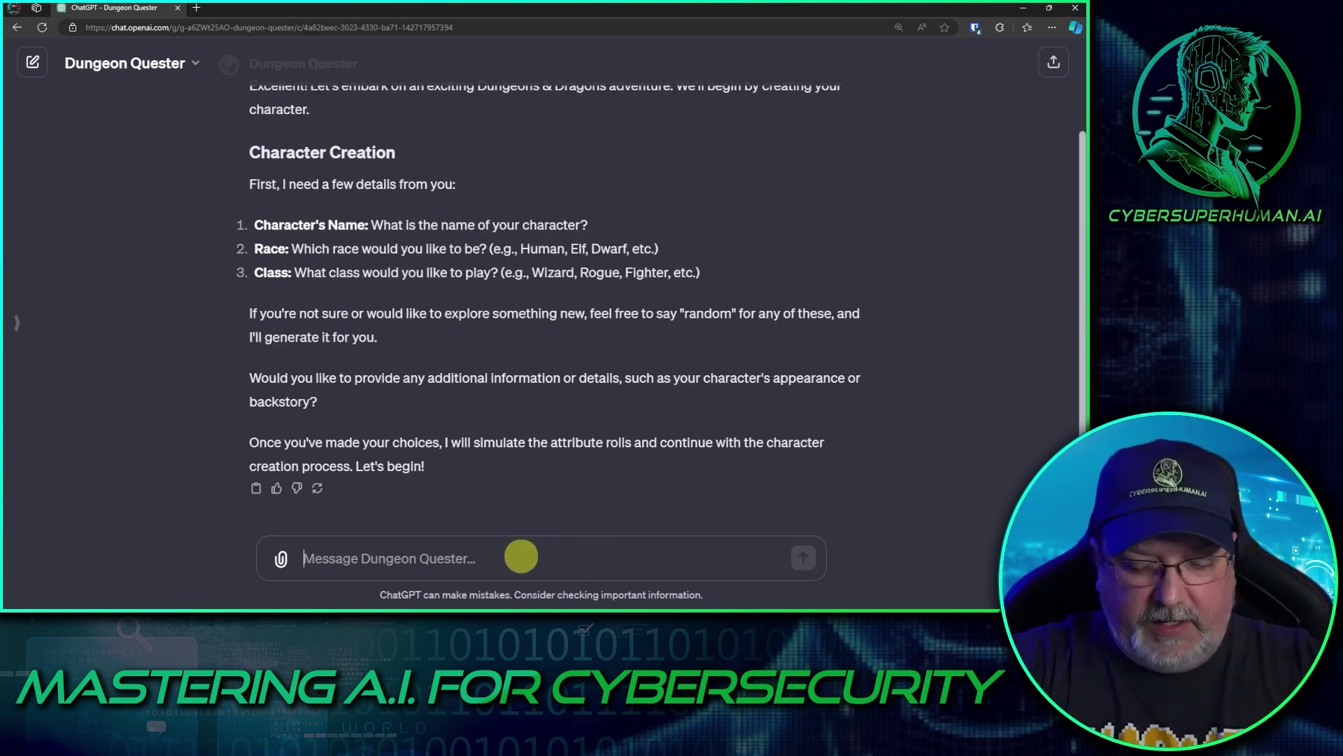
Step: Send Dungeon Quester the request "Create a random character for me." and accept the generated attributes with "looks good"
{"action": "type", "text": "Create a "}
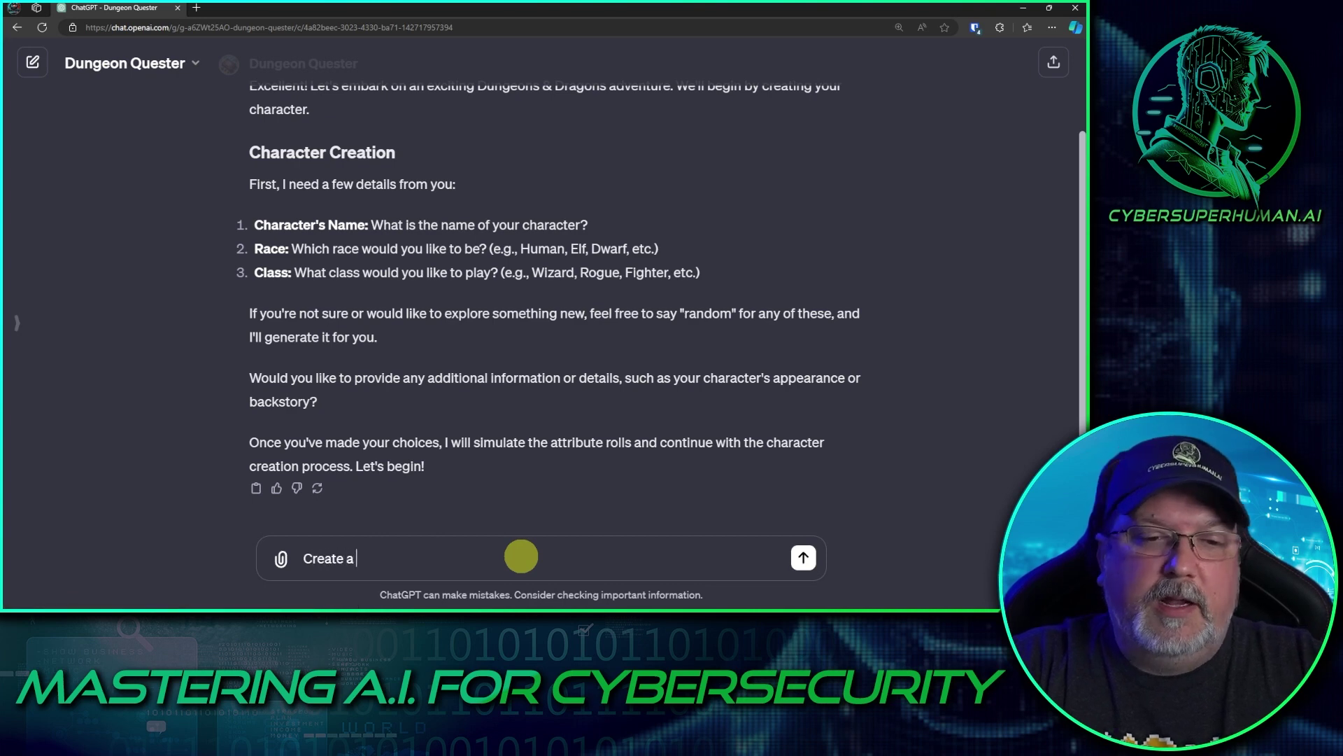
{"action": "type", "text": "random ch"}
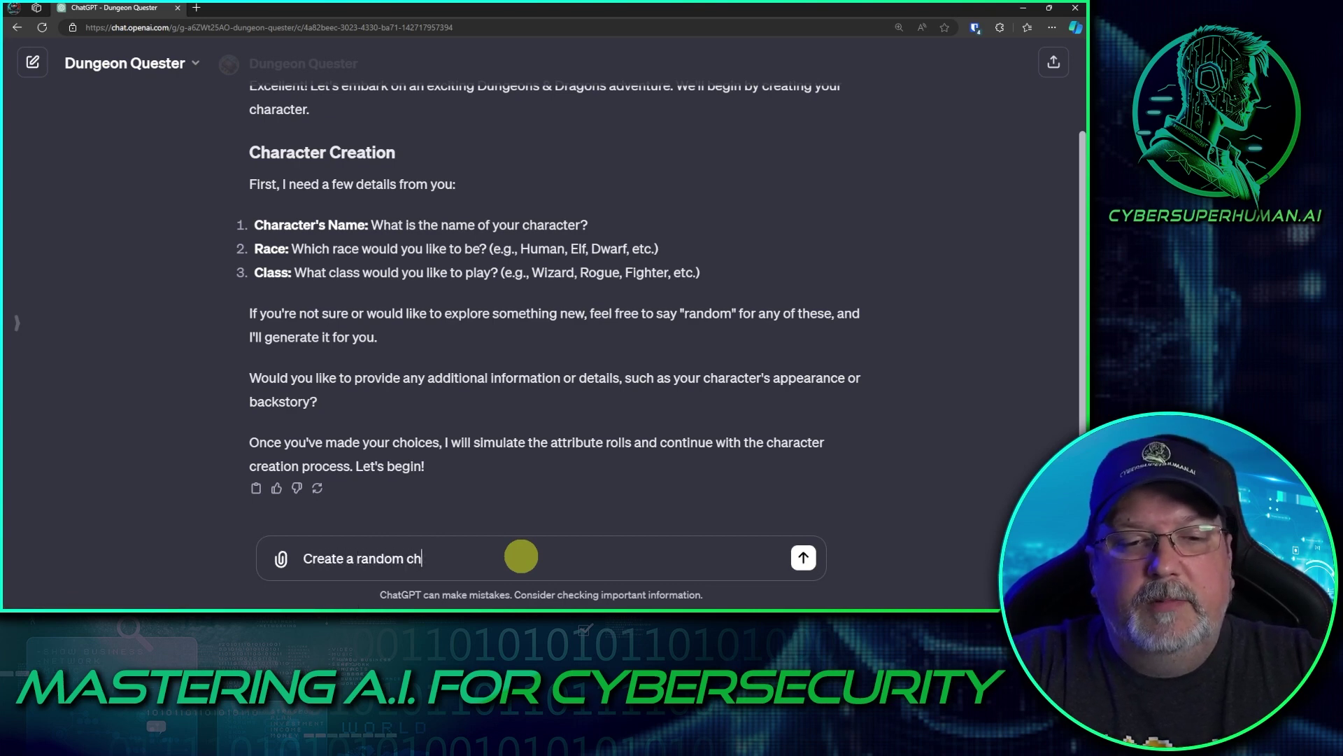
{"action": "type", "text": "aracter for me."}
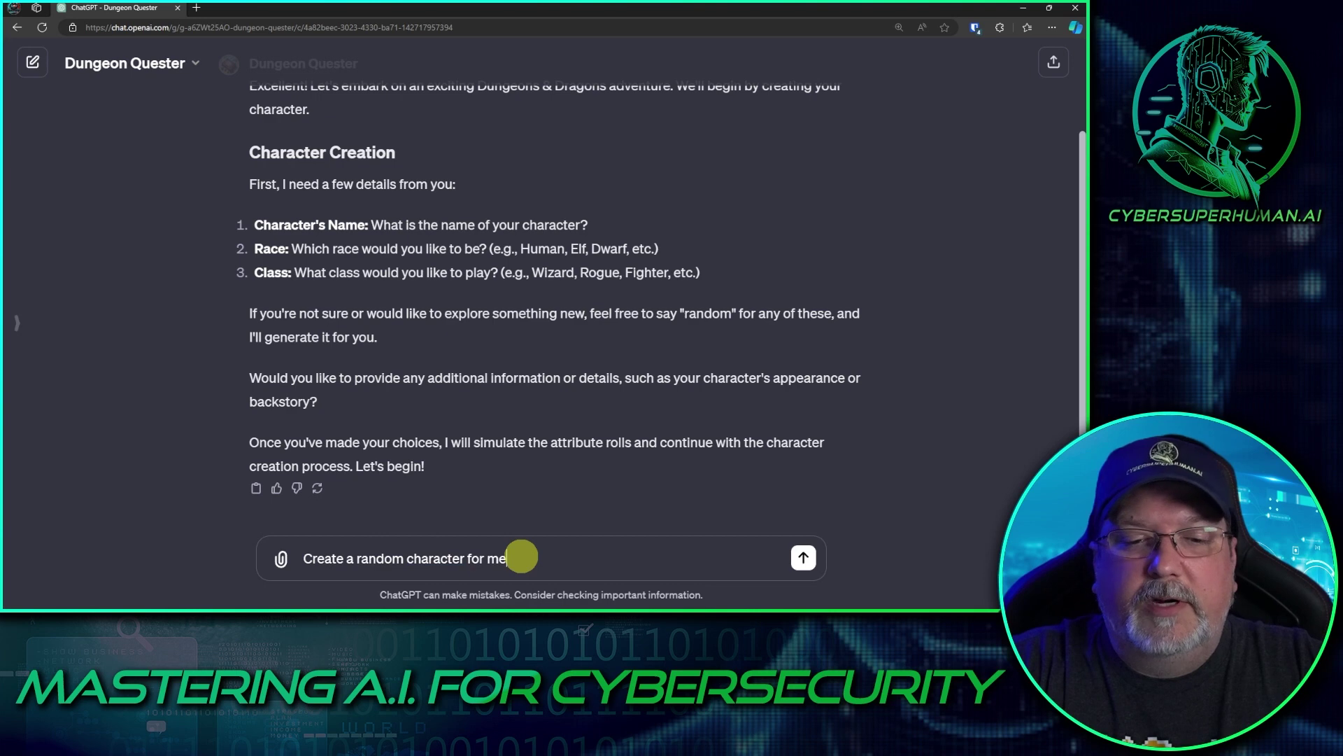
{"action": "key", "text": "Return"}
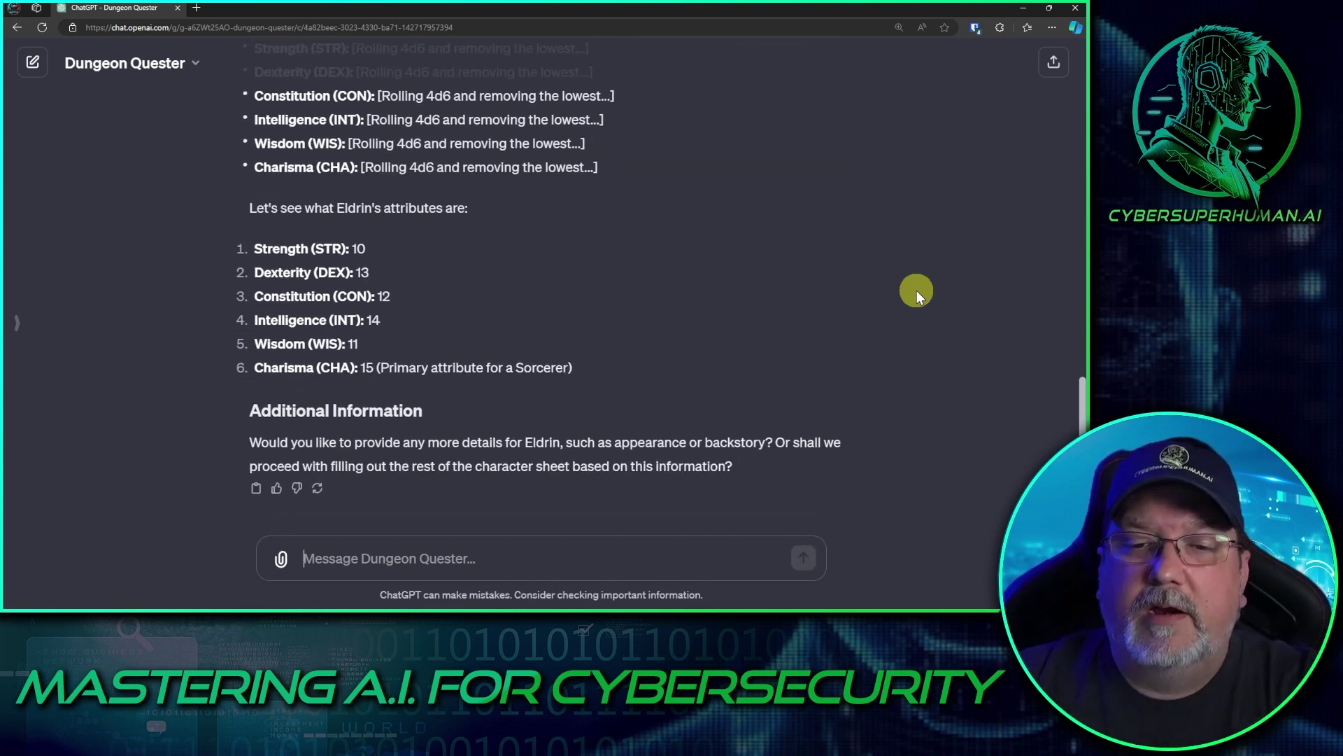
{"action": "type", "text": "looks good"}
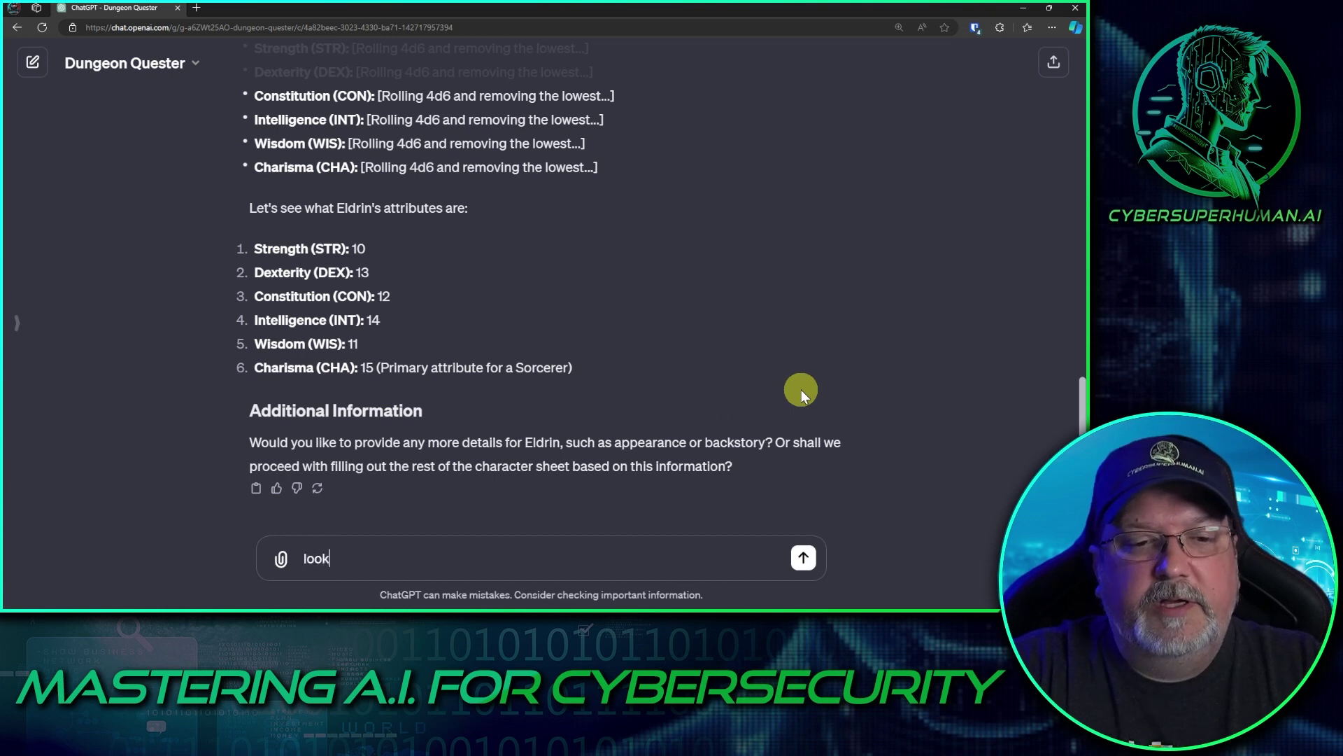
{"action": "key", "text": "Return"}
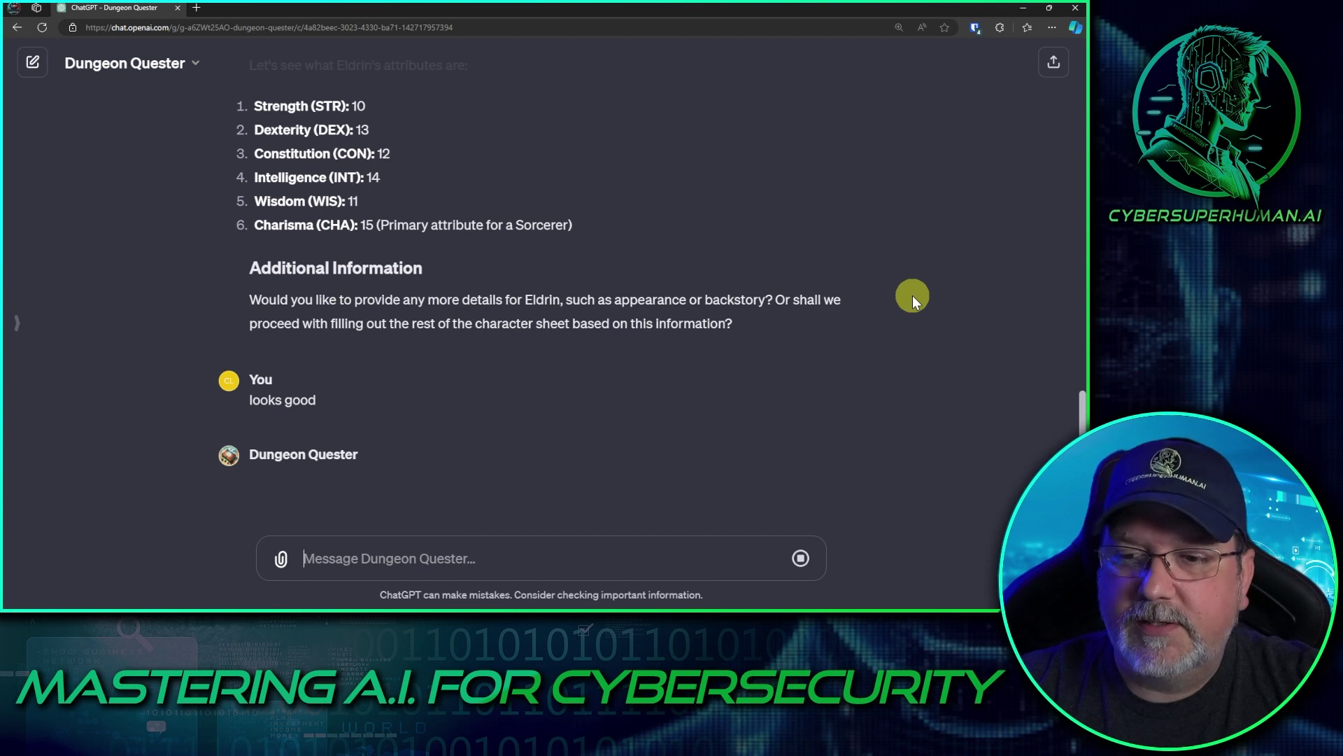
Step: Review the generated character's avatar and full character sheet down to the suggested next steps
{"action": "scroll", "coordinate": [912, 295], "scroll_direction": "up", "scroll_amount": 2}
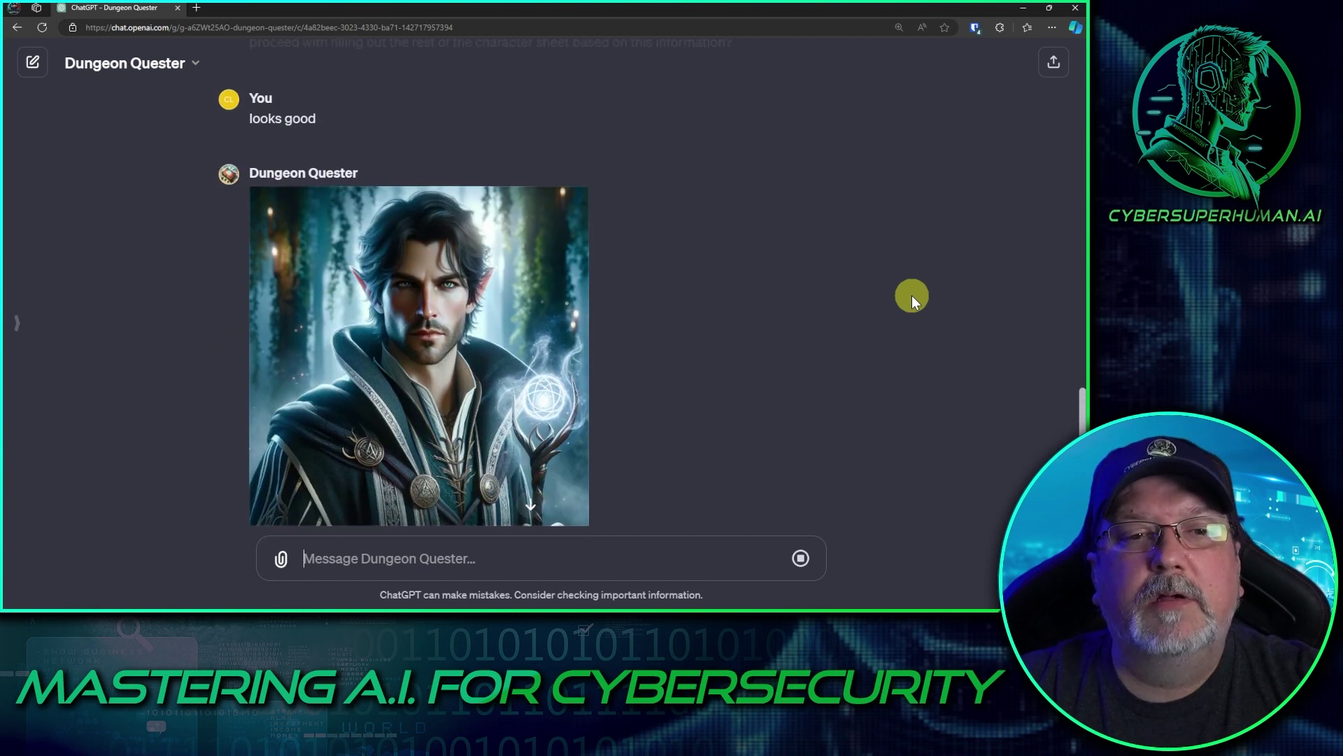
{"action": "scroll", "coordinate": [912, 295], "scroll_direction": "down", "scroll_amount": 1}
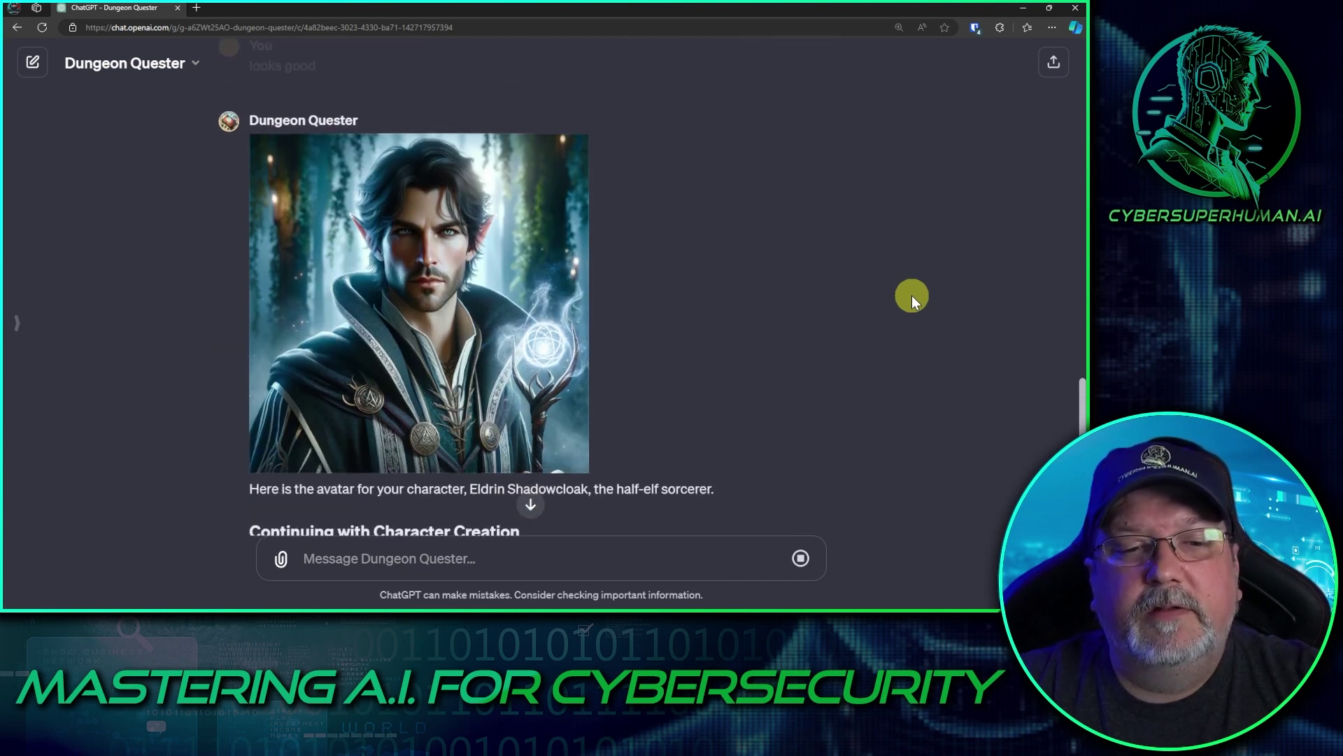
{"action": "scroll", "coordinate": [908, 295], "scroll_direction": "up", "scroll_amount": 2}
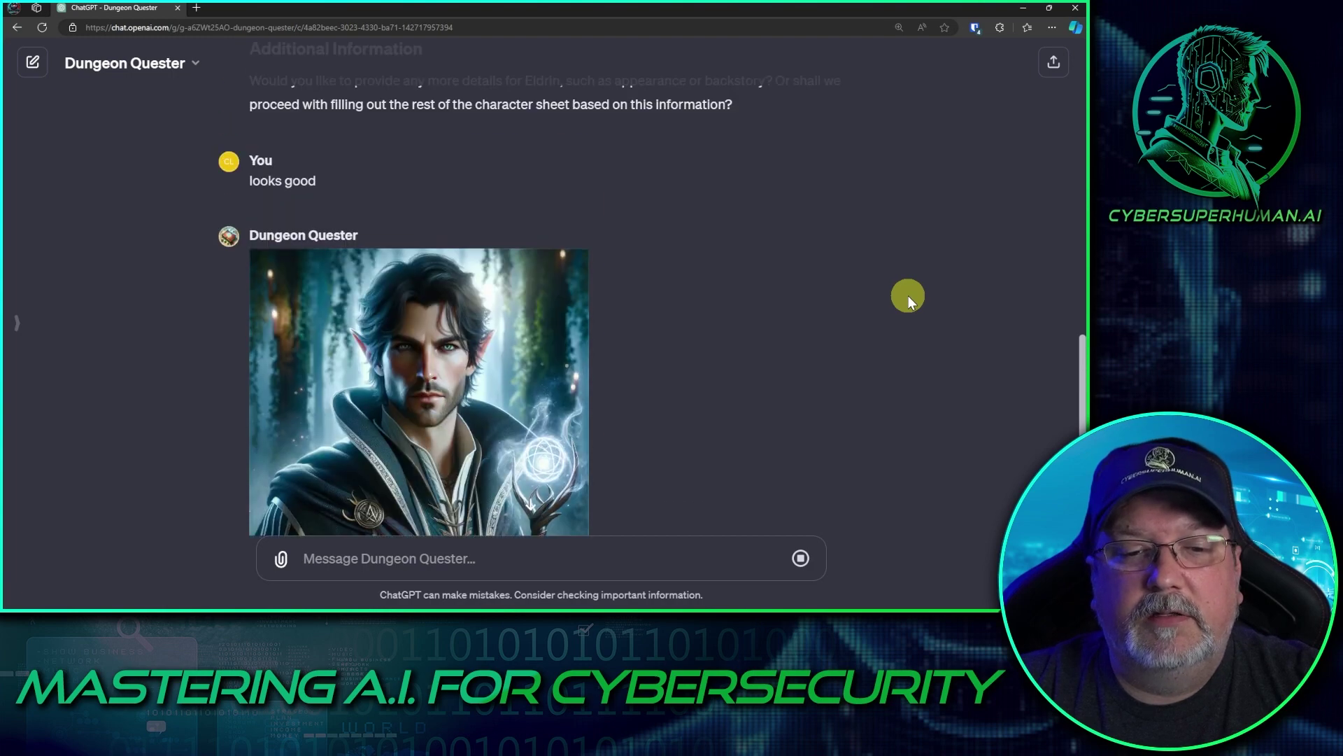
{"action": "scroll", "coordinate": [612, 345], "scroll_direction": "down", "scroll_amount": 4}
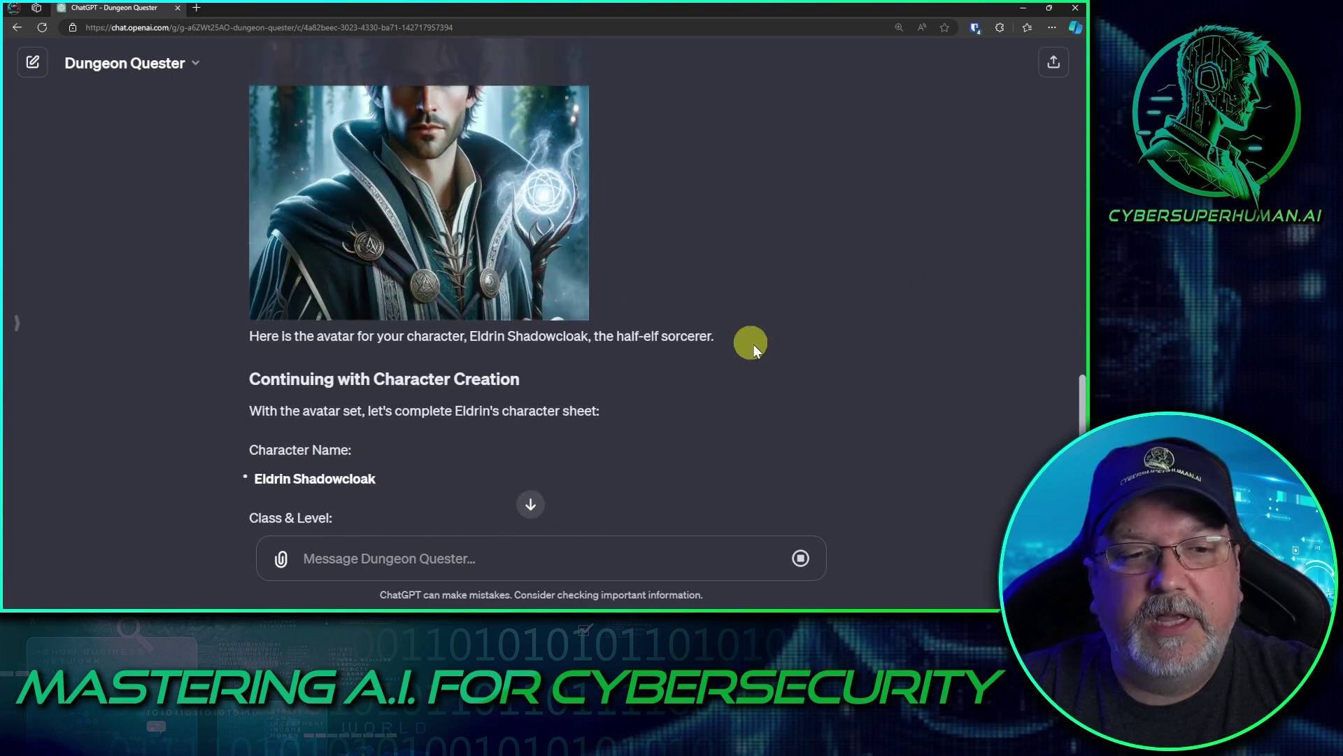
{"action": "scroll", "coordinate": [754, 345], "scroll_direction": "down", "scroll_amount": 5}
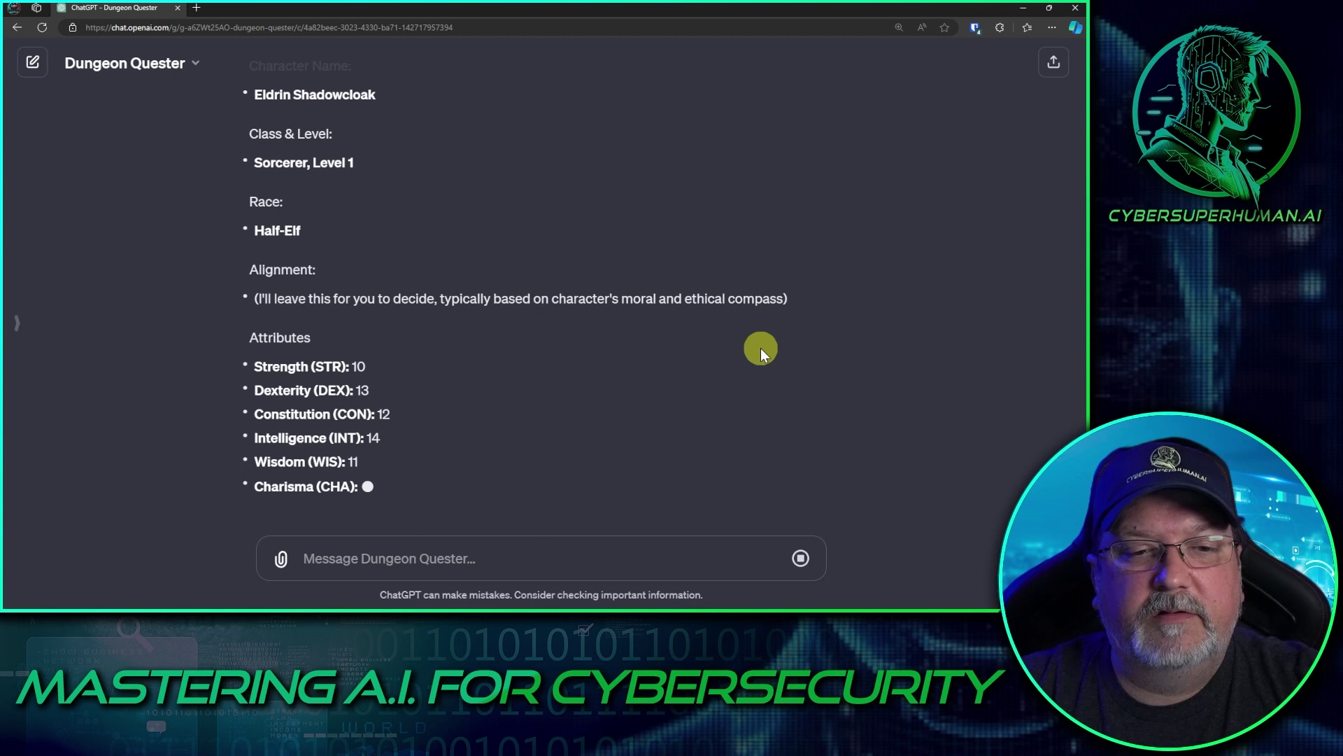
{"action": "scroll", "coordinate": [651, 363], "scroll_direction": "up", "scroll_amount": 4}
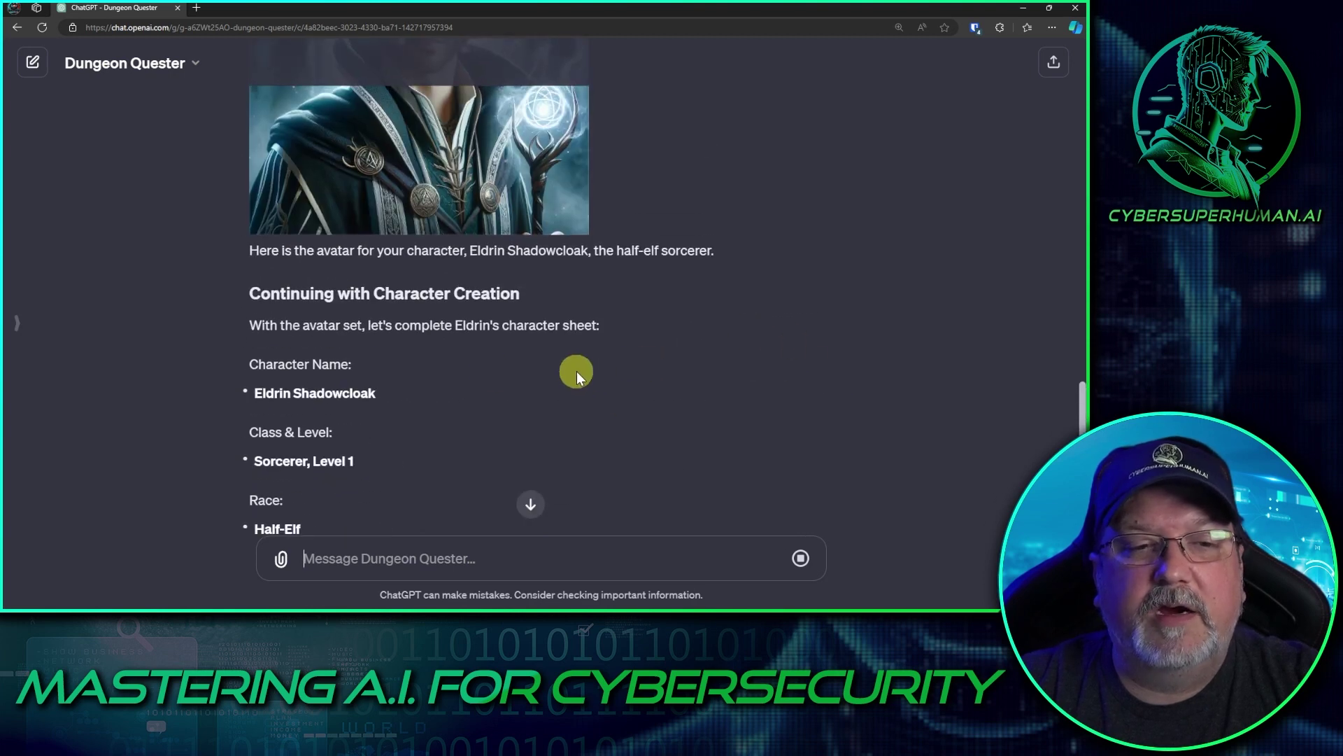
{"action": "scroll", "coordinate": [645, 367], "scroll_direction": "down", "scroll_amount": 5}
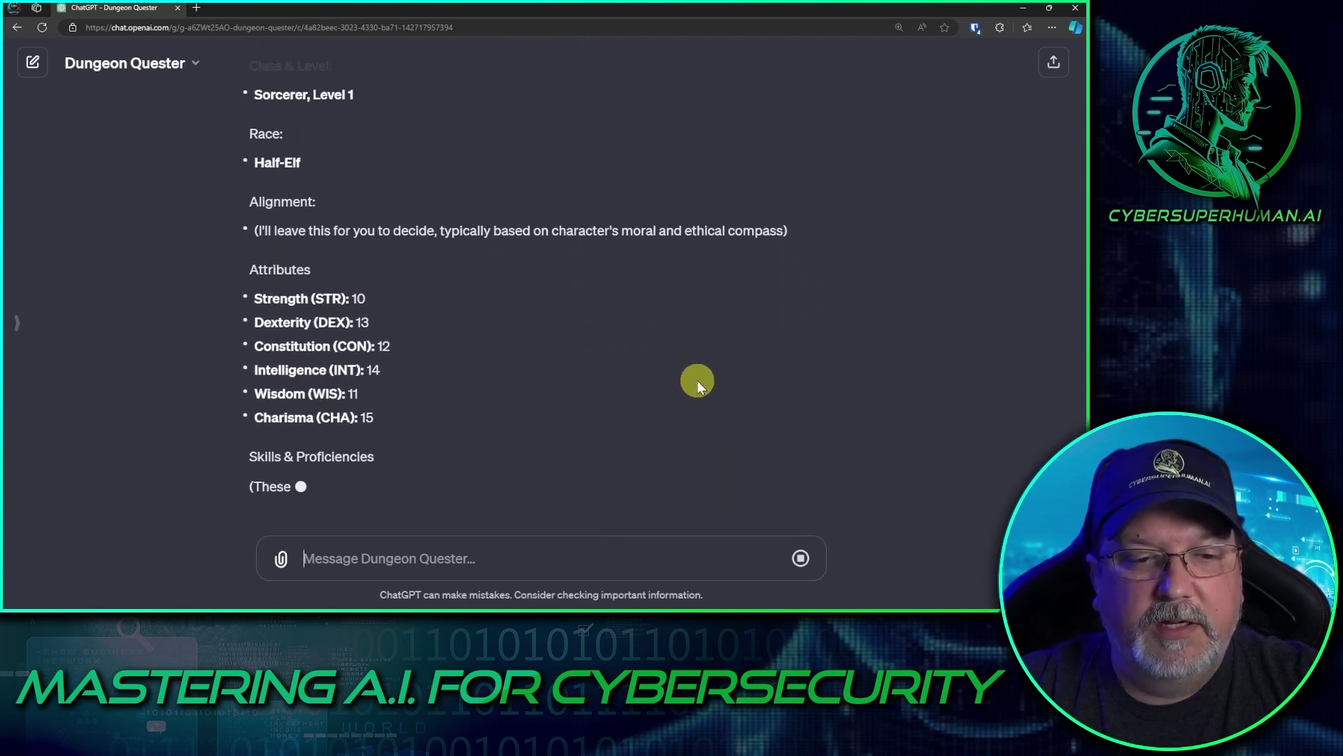
{"action": "scroll", "coordinate": [702, 372], "scroll_direction": "up", "scroll_amount": 10}
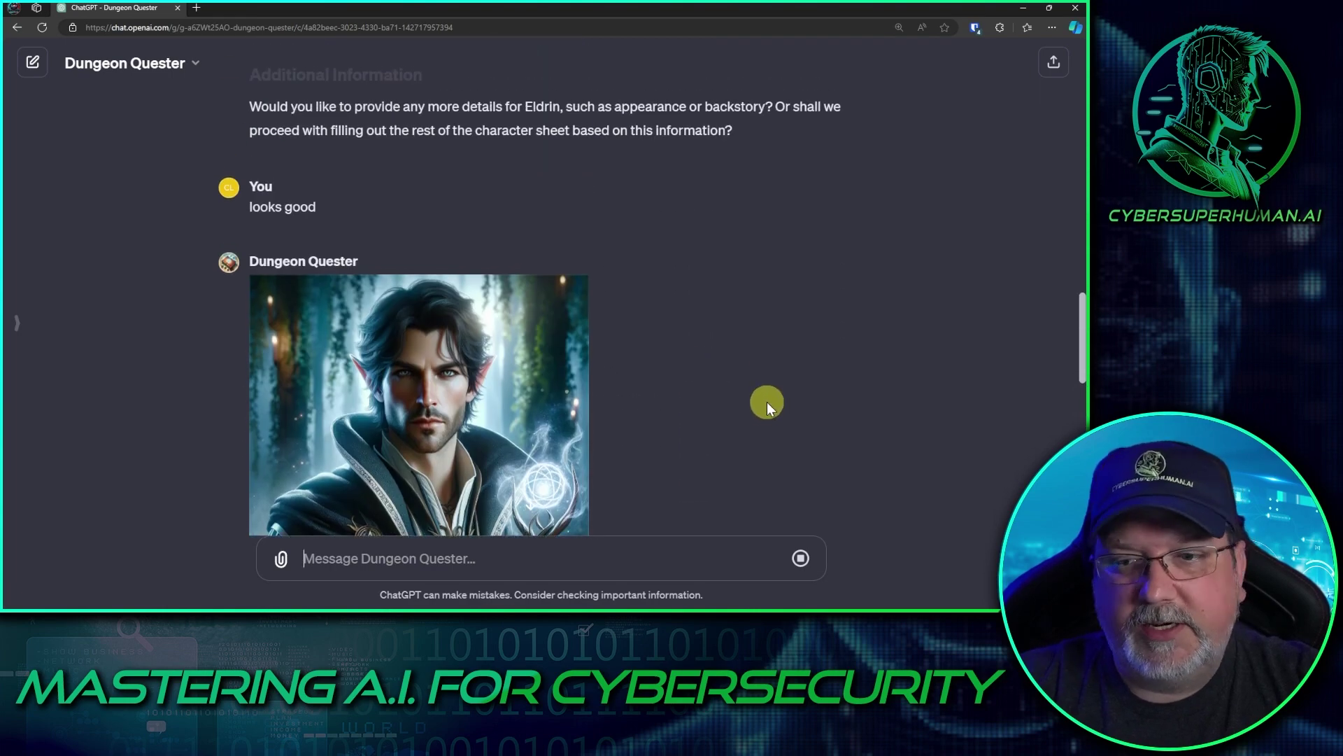
{"action": "scroll", "coordinate": [747, 370], "scroll_direction": "down", "scroll_amount": 15}
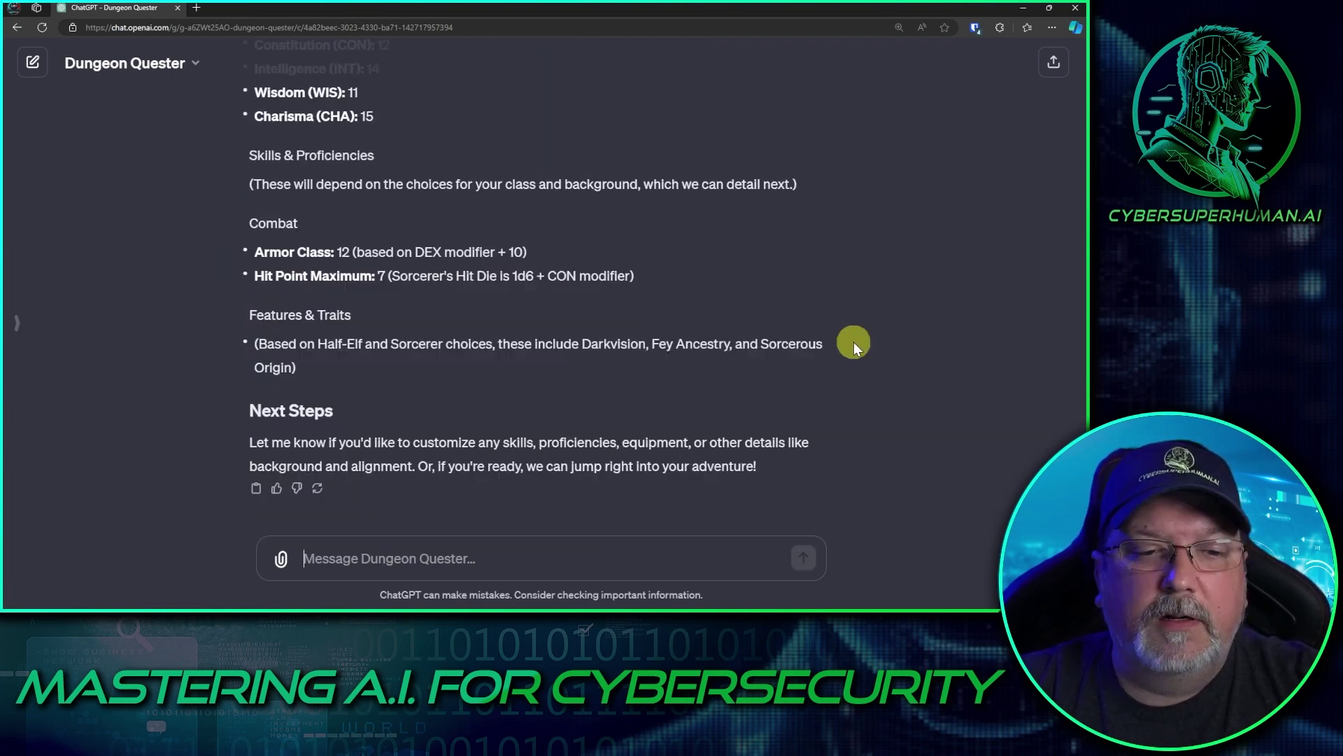
Step: Send Dungeon Quester the message "let's start the adventure"
{"action": "left_click", "coordinate": [591, 558]}
{"action": "type", "text": "let's start the adve"}
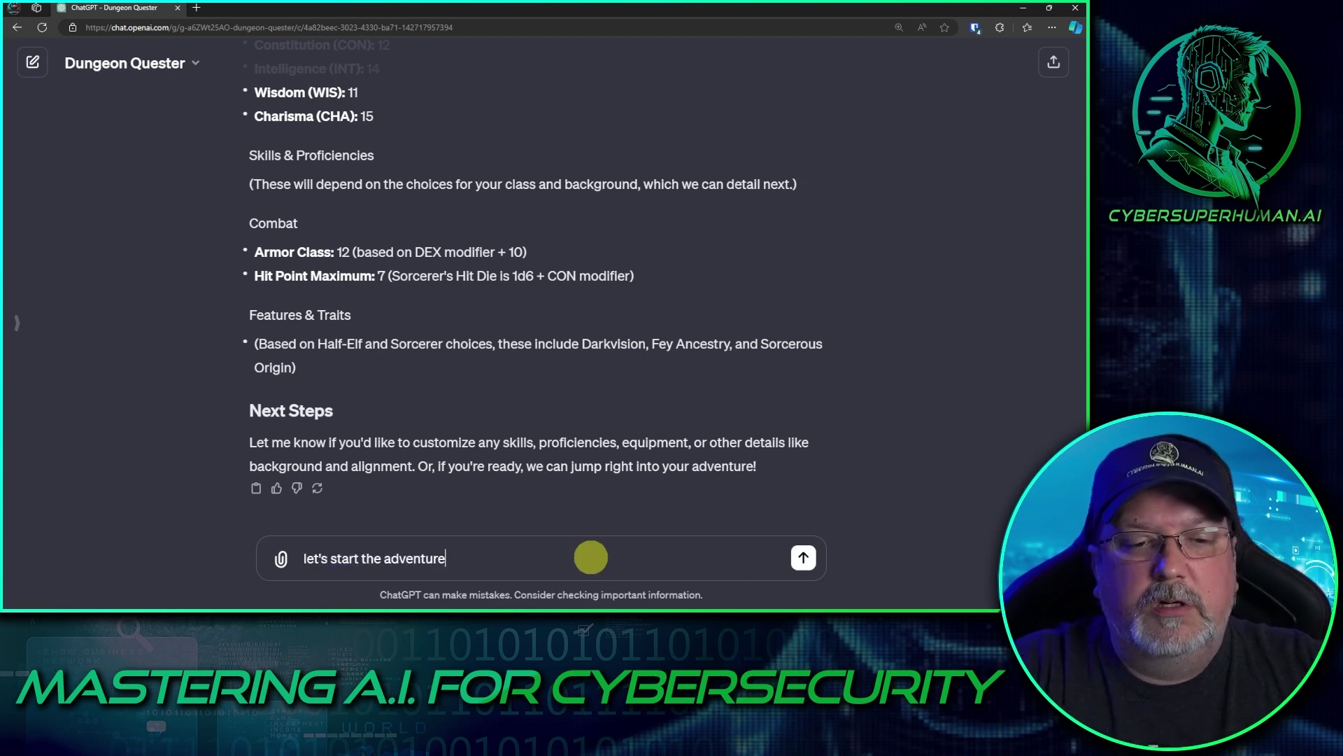
{"action": "type", "text": "nture"}
{"action": "key", "text": "Return"}
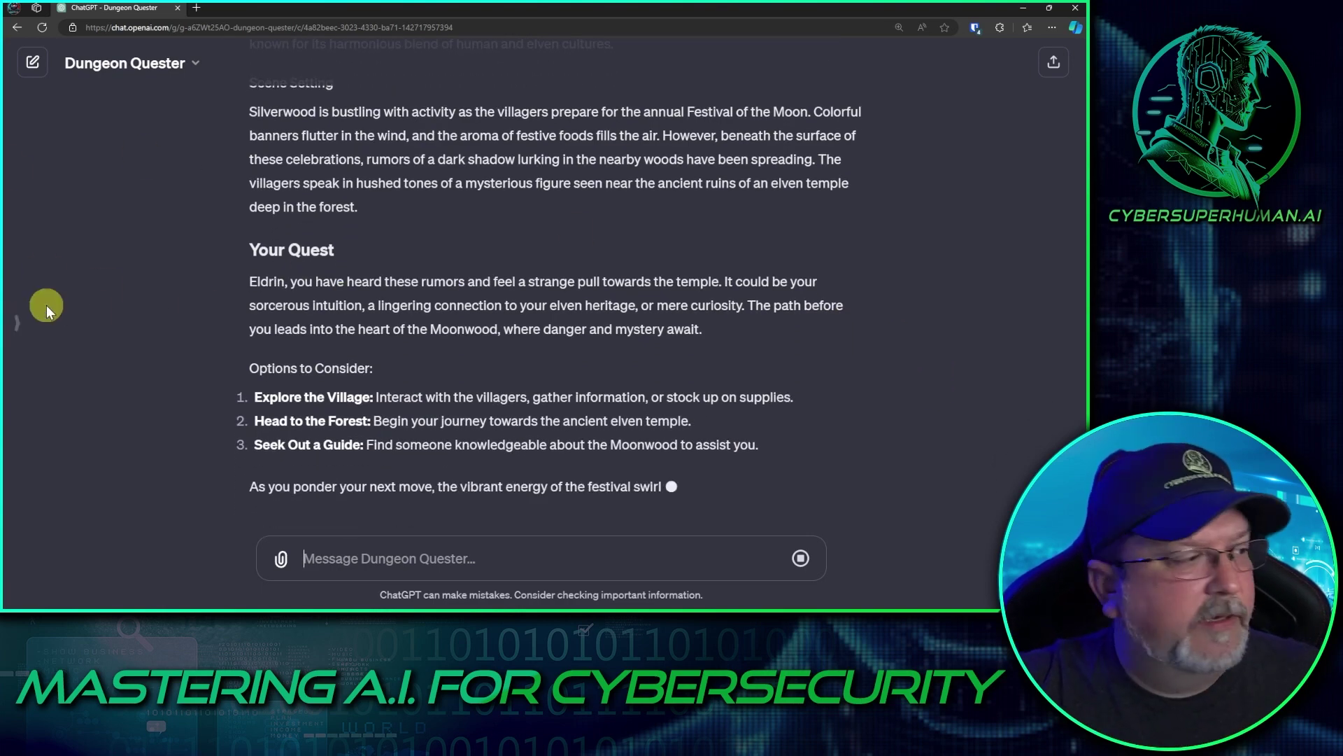
Step: Show the chat history again and open the Explore page listing the available GPTs
{"action": "left_click", "coordinate": [17, 322]}
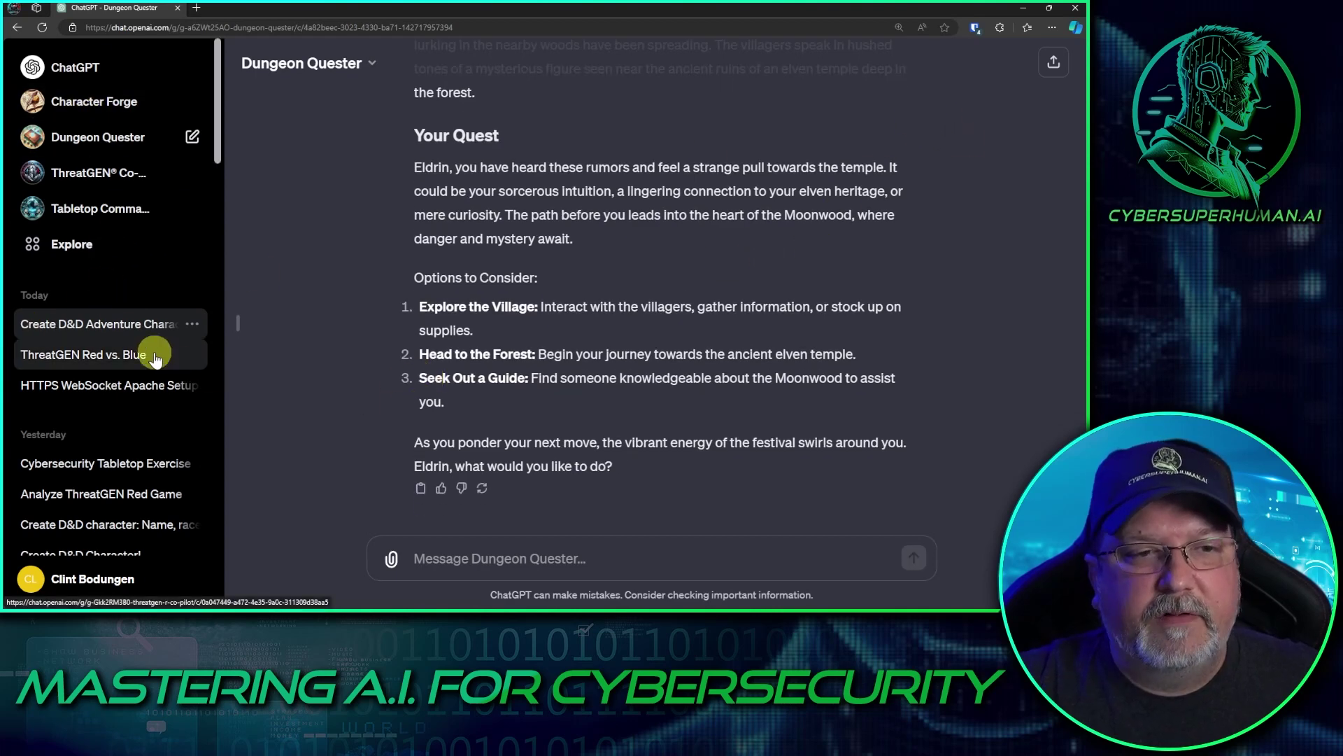
{"action": "left_click", "coordinate": [74, 245]}
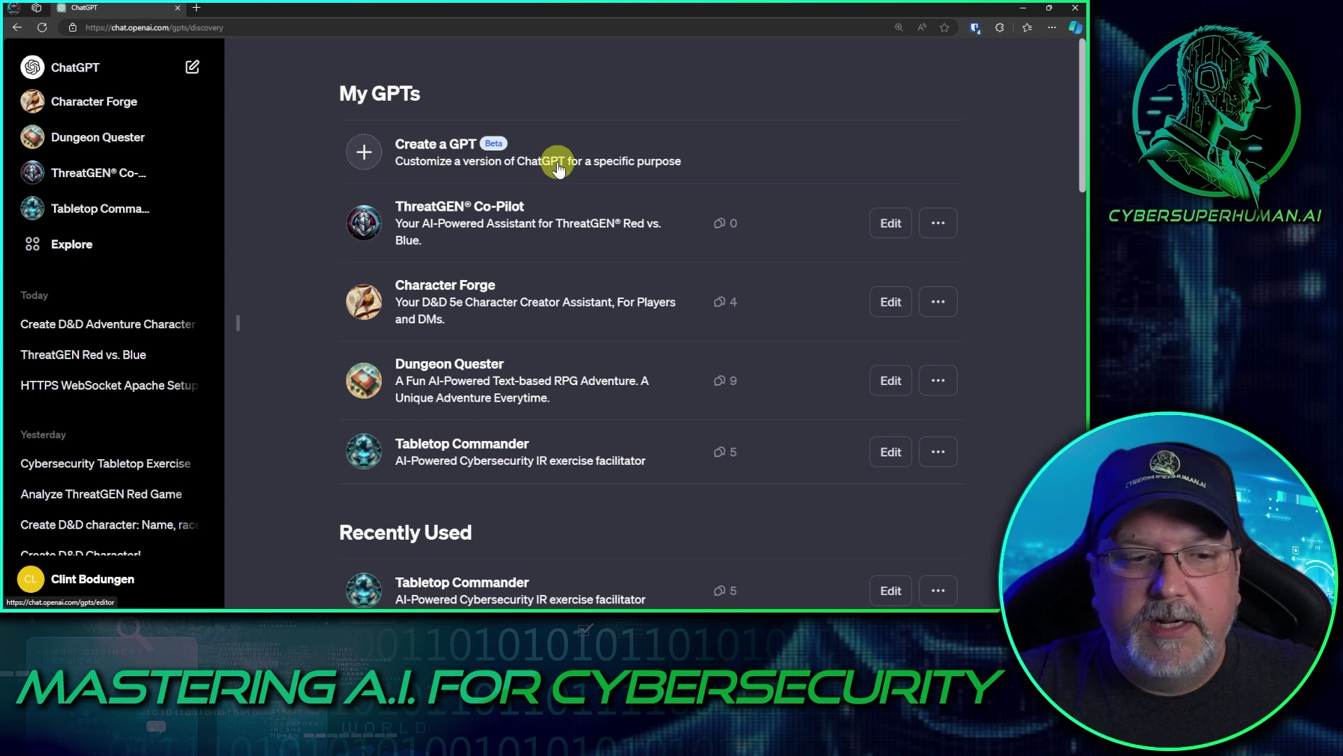
Step: Review the account's General, Beta features, Data controls and Builder profile settings, and close them without changing anything
{"action": "left_click", "coordinate": [105, 584]}
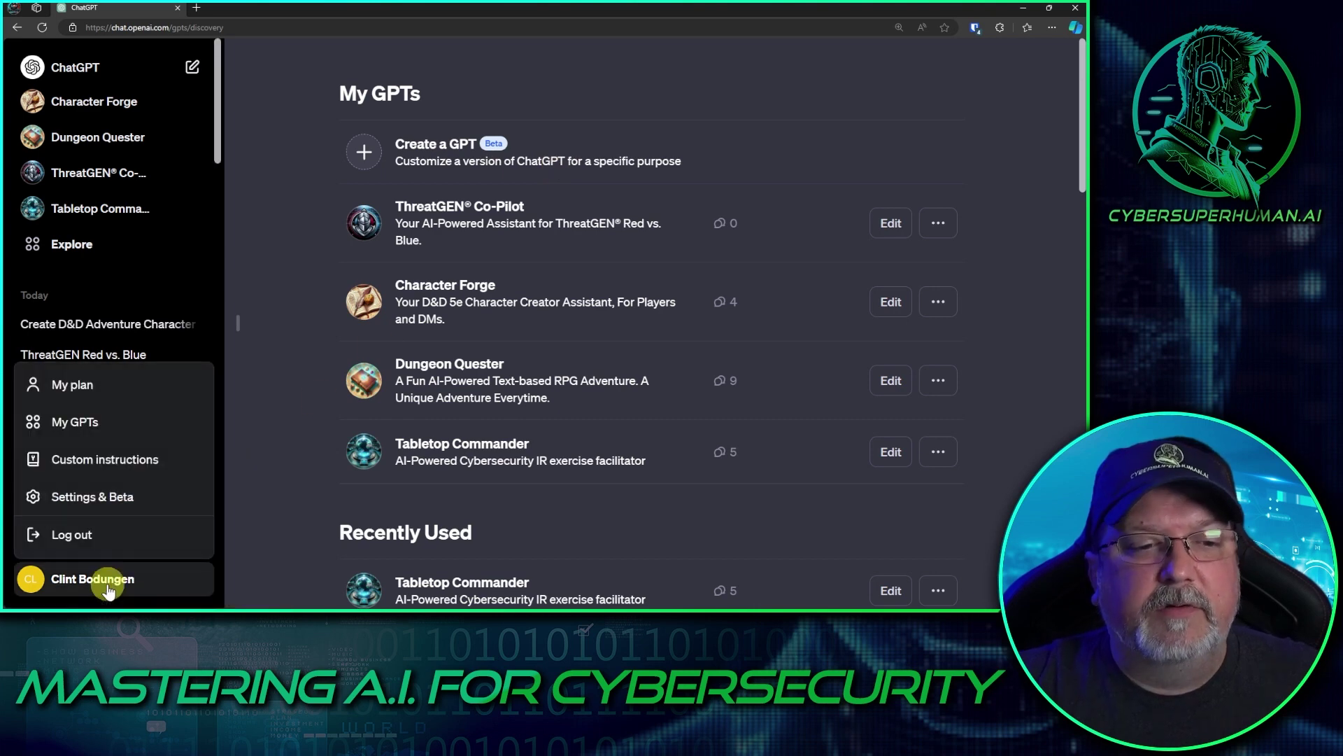
{"action": "left_click", "coordinate": [92, 496]}
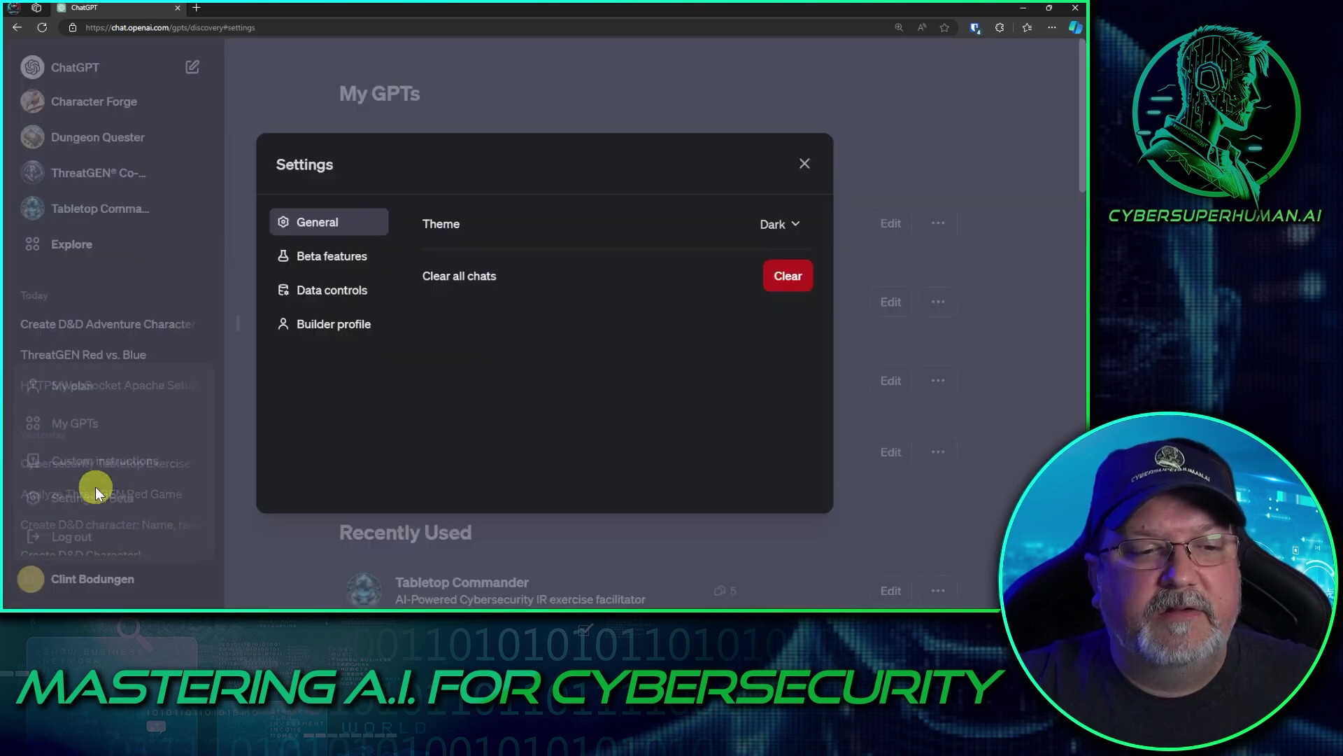
{"action": "left_click", "coordinate": [333, 258]}
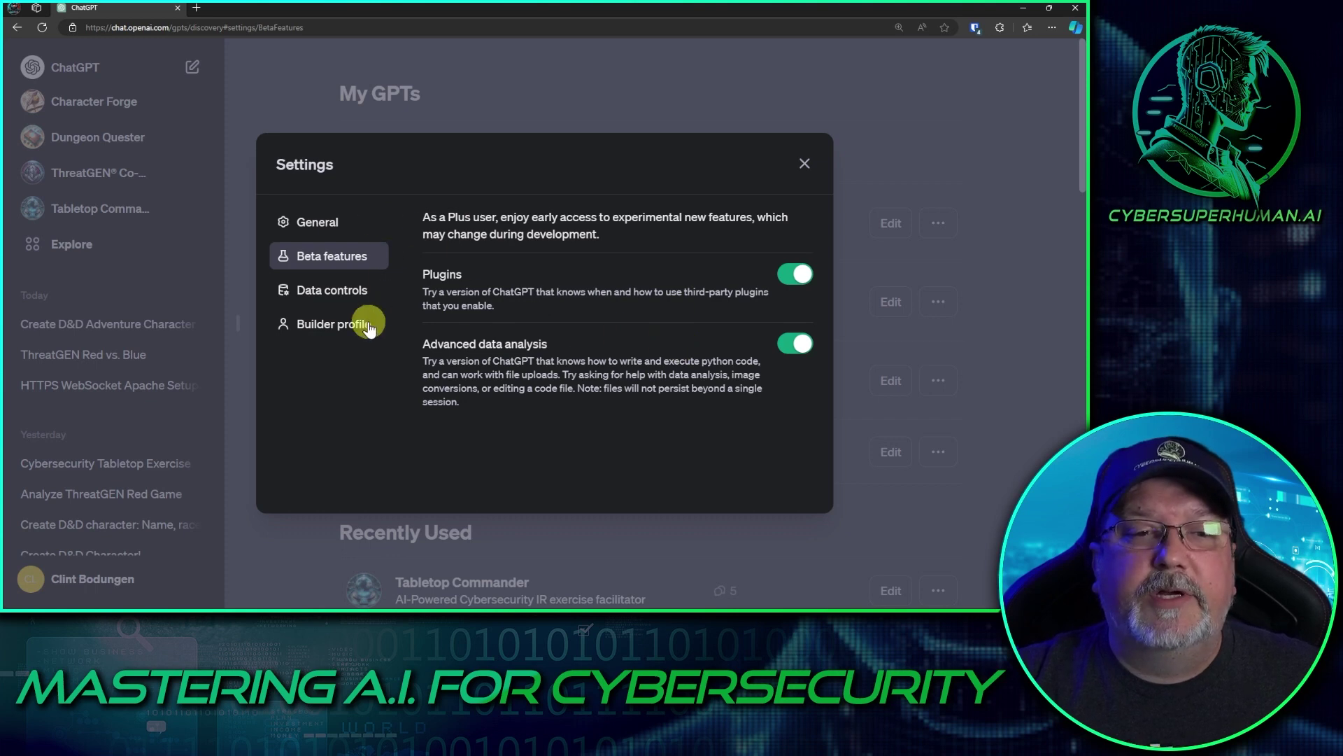
{"action": "left_click", "coordinate": [315, 222]}
{"action": "left_click", "coordinate": [316, 255]}
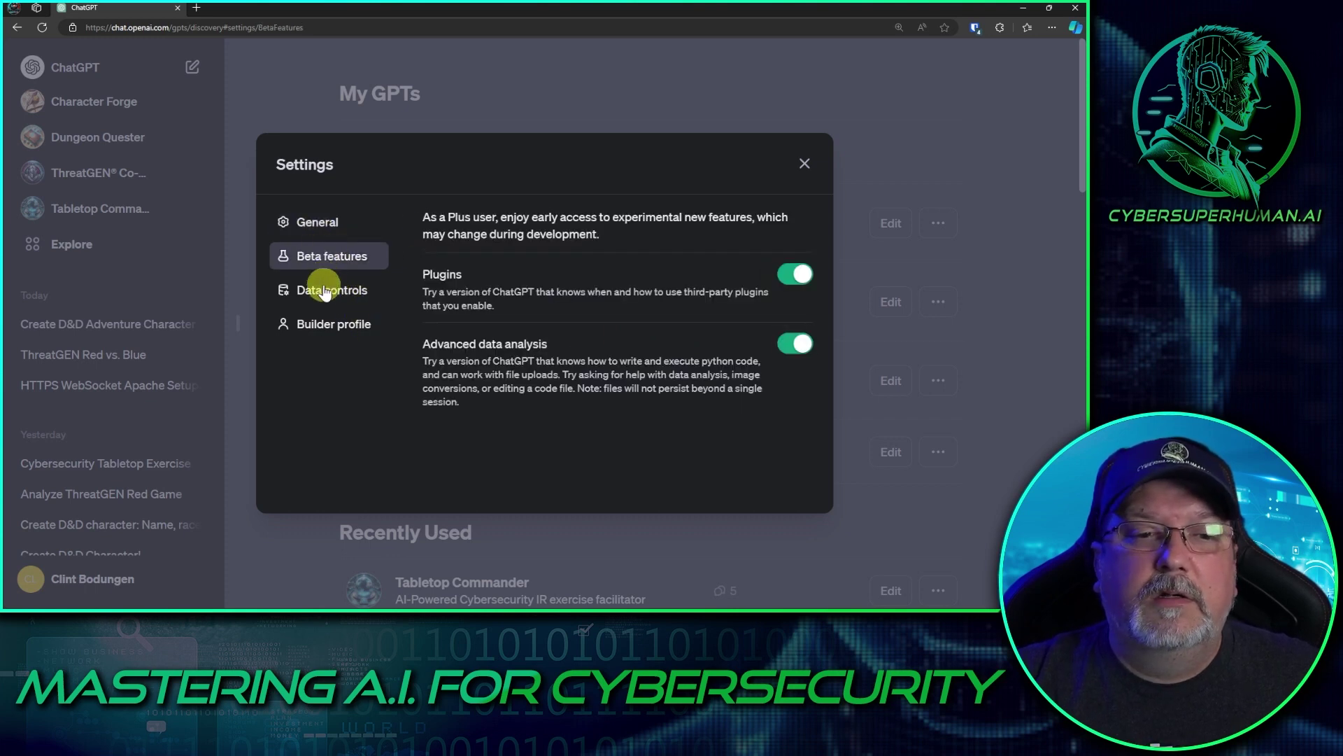
{"action": "left_click", "coordinate": [325, 292]}
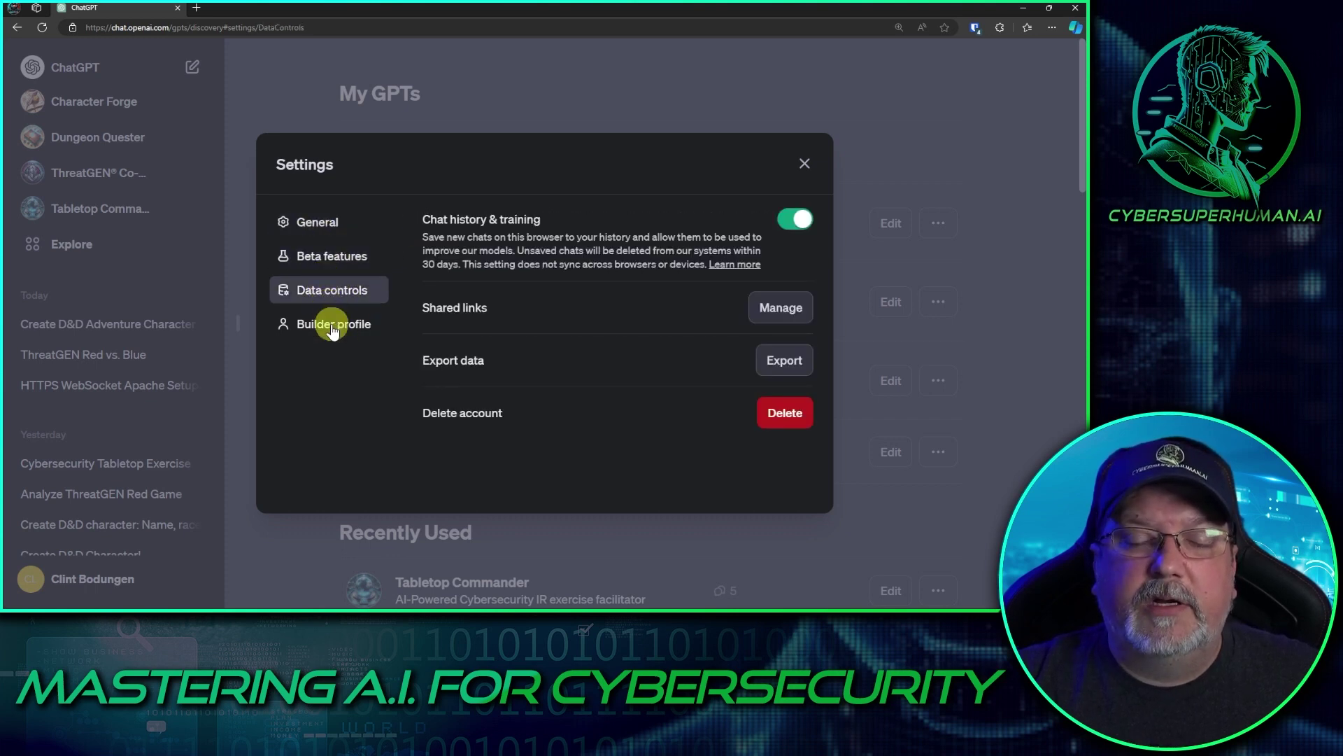
{"action": "left_click", "coordinate": [333, 329]}
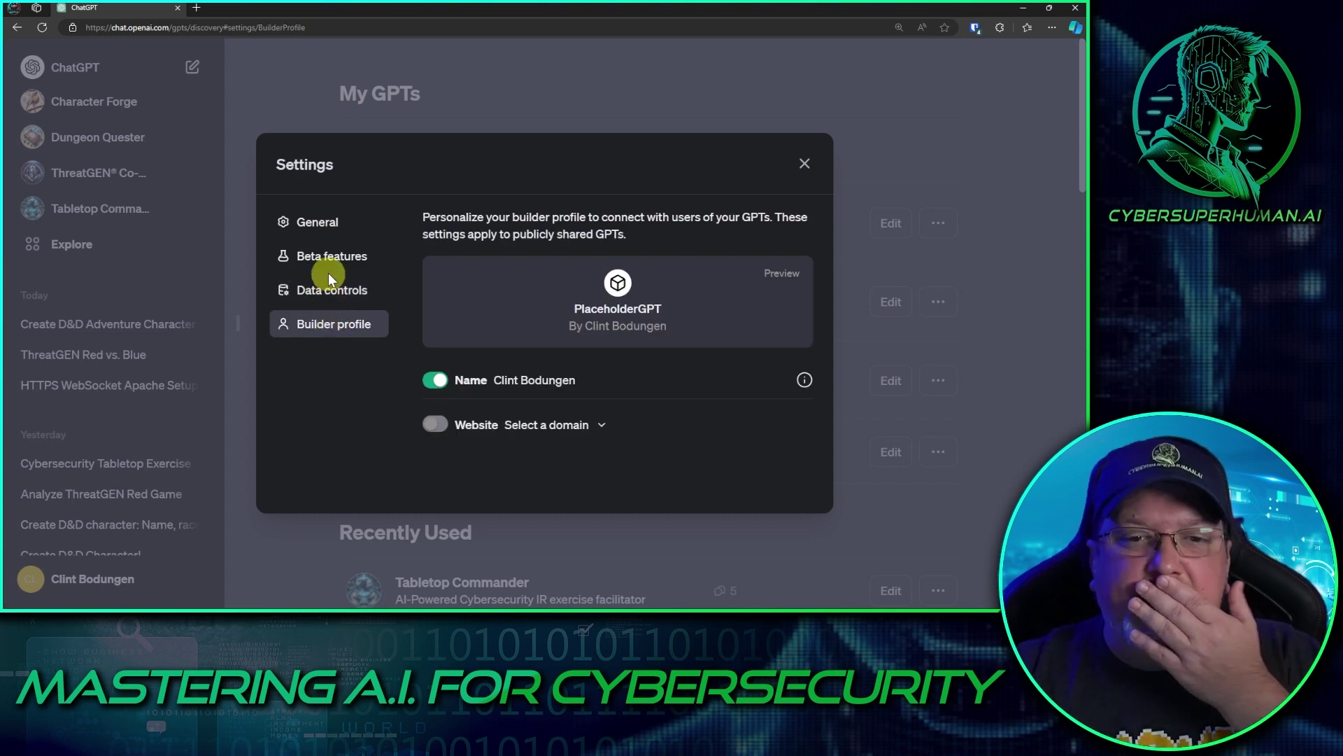
{"action": "left_click", "coordinate": [318, 223]}
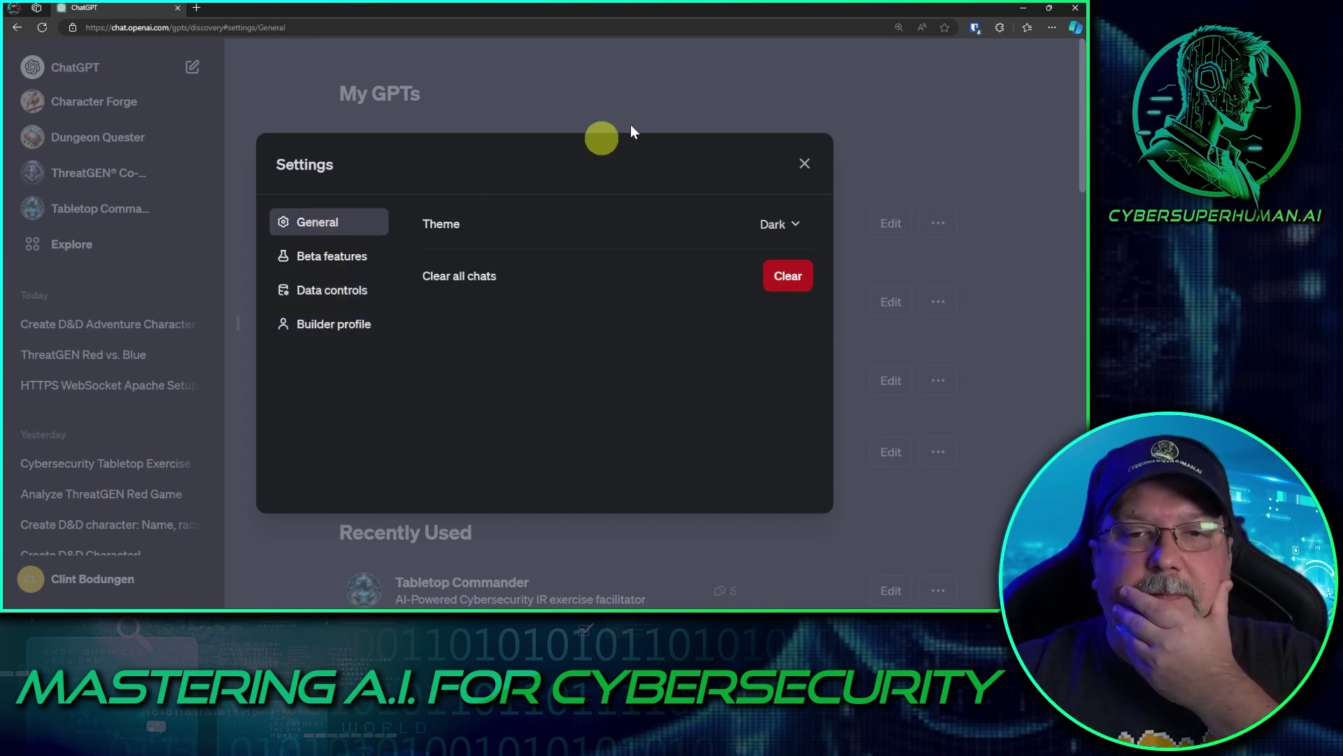
{"action": "left_click", "coordinate": [804, 164]}
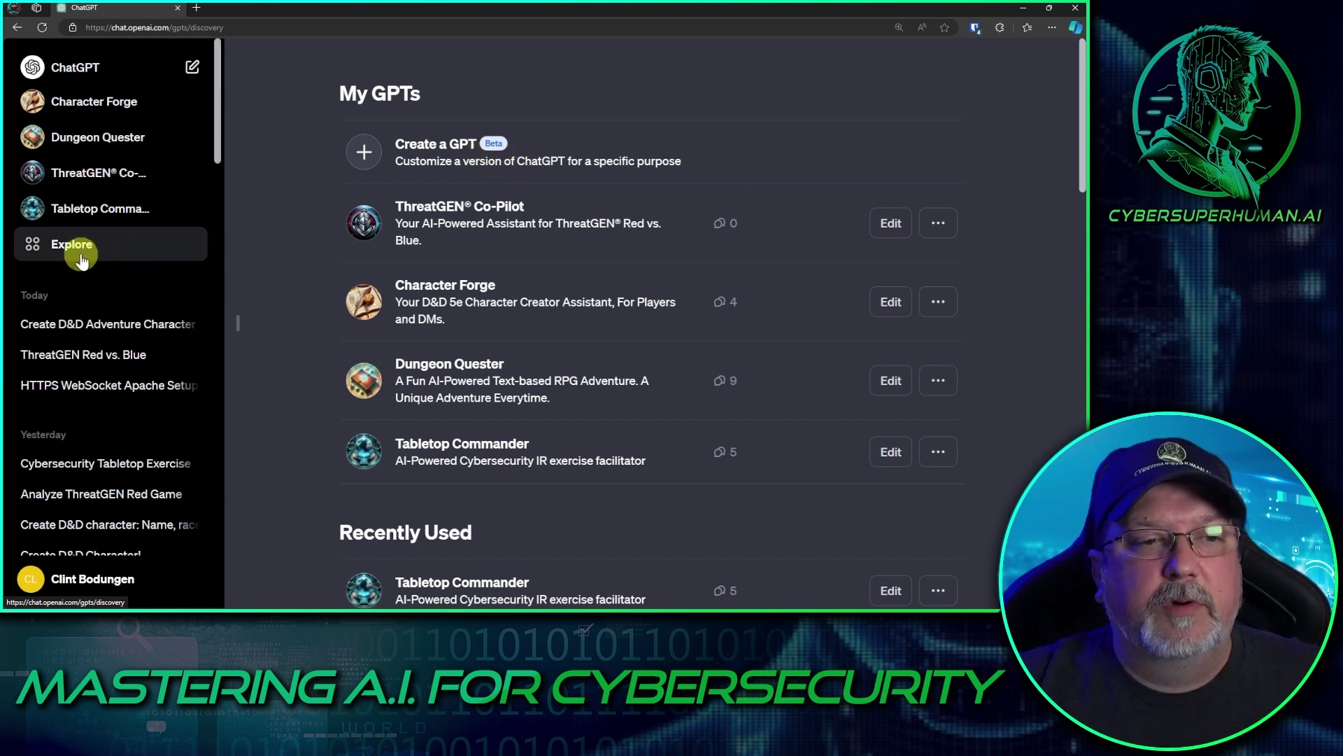
Step: Start creating a new GPT and begin the builder message "I want to create a GPT that helps me make sense of ICS/OT cybersecurity standards."
{"action": "left_click", "coordinate": [380, 157]}
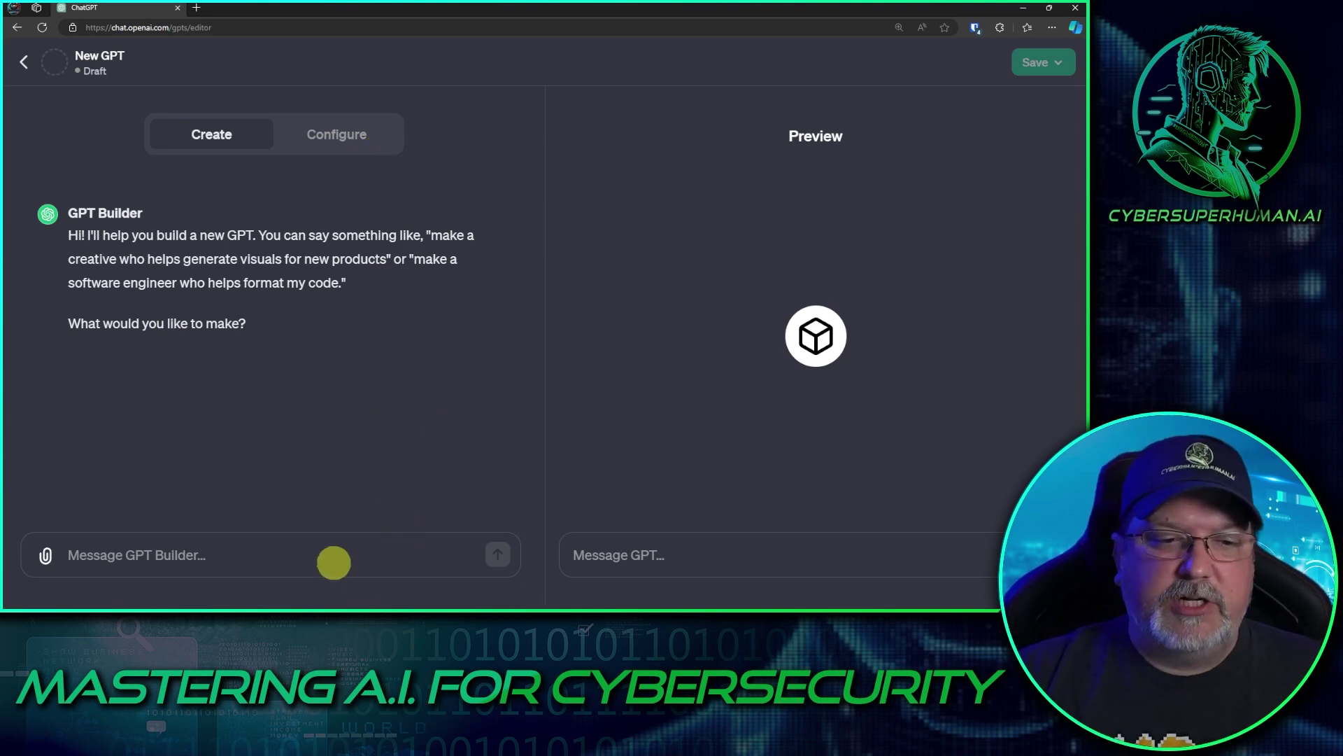
{"action": "left_click", "coordinate": [304, 565]}
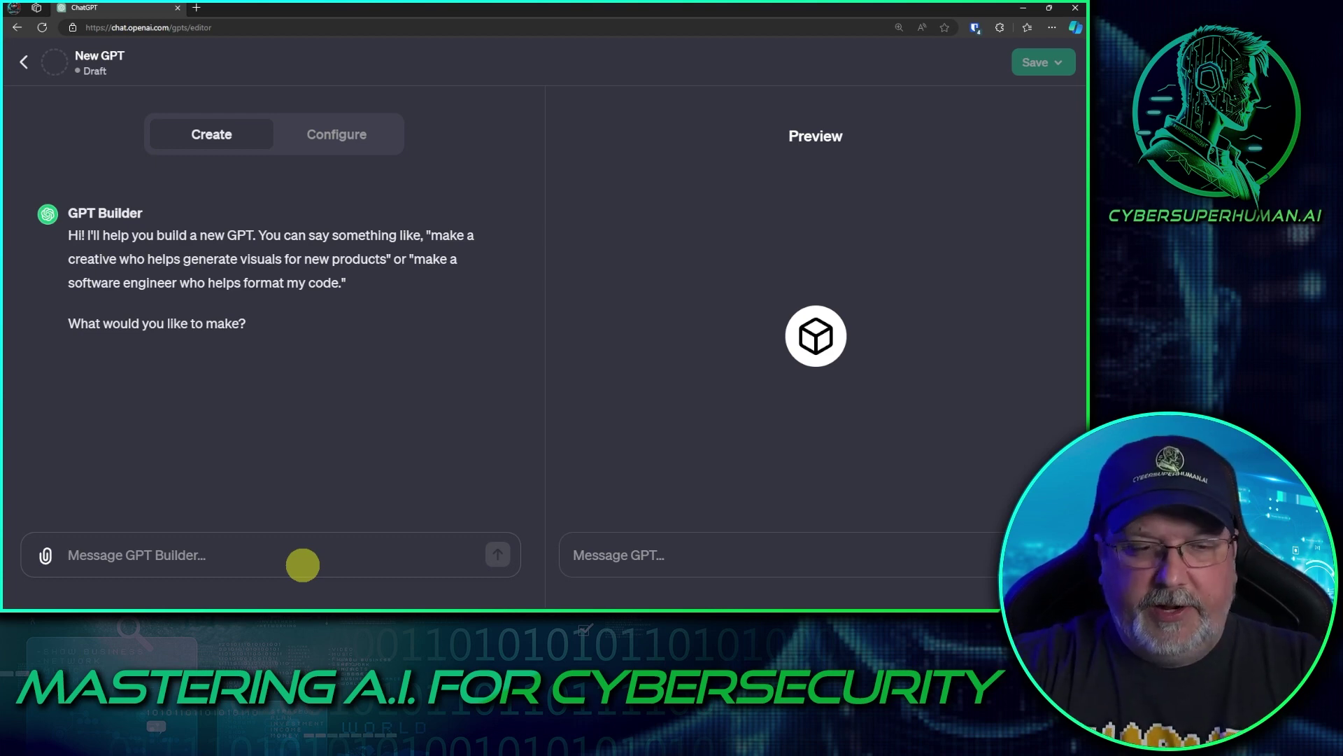
{"action": "type", "text": "I want to create"}
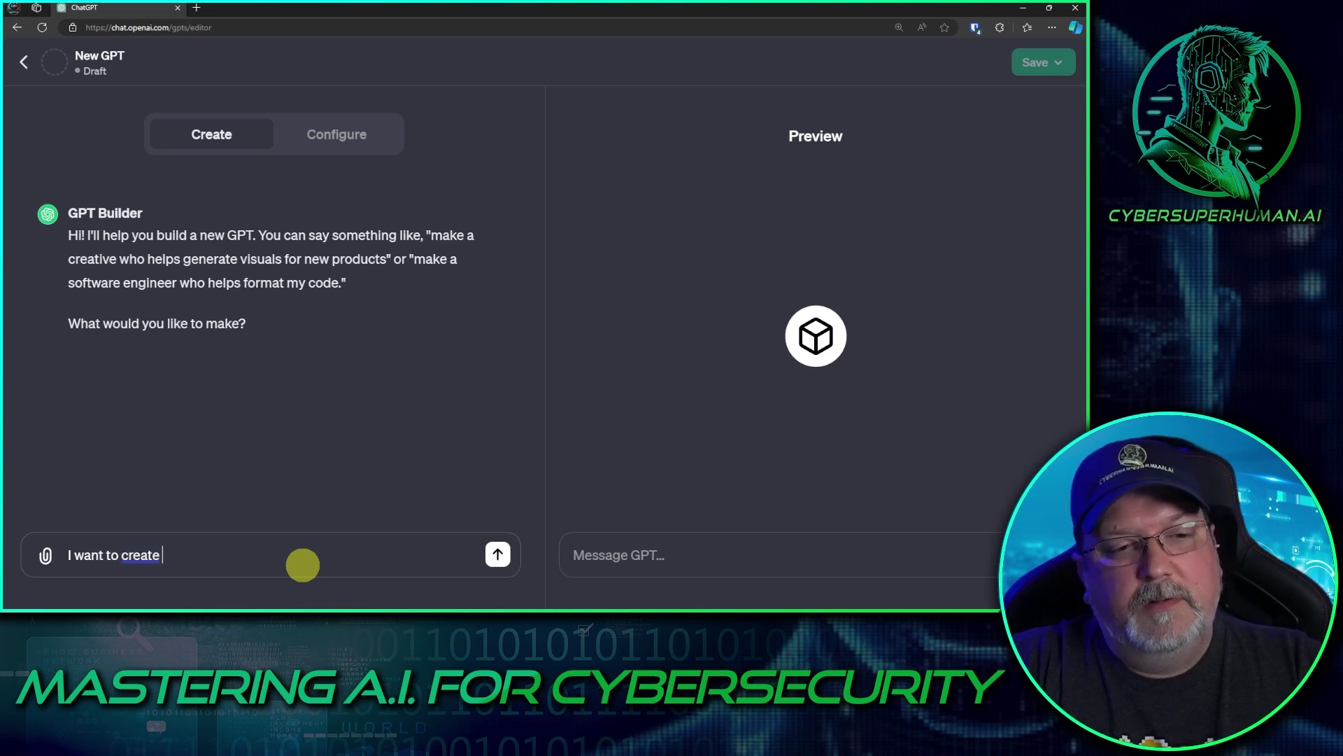
{"action": "type", "text": " a GPT that h"}
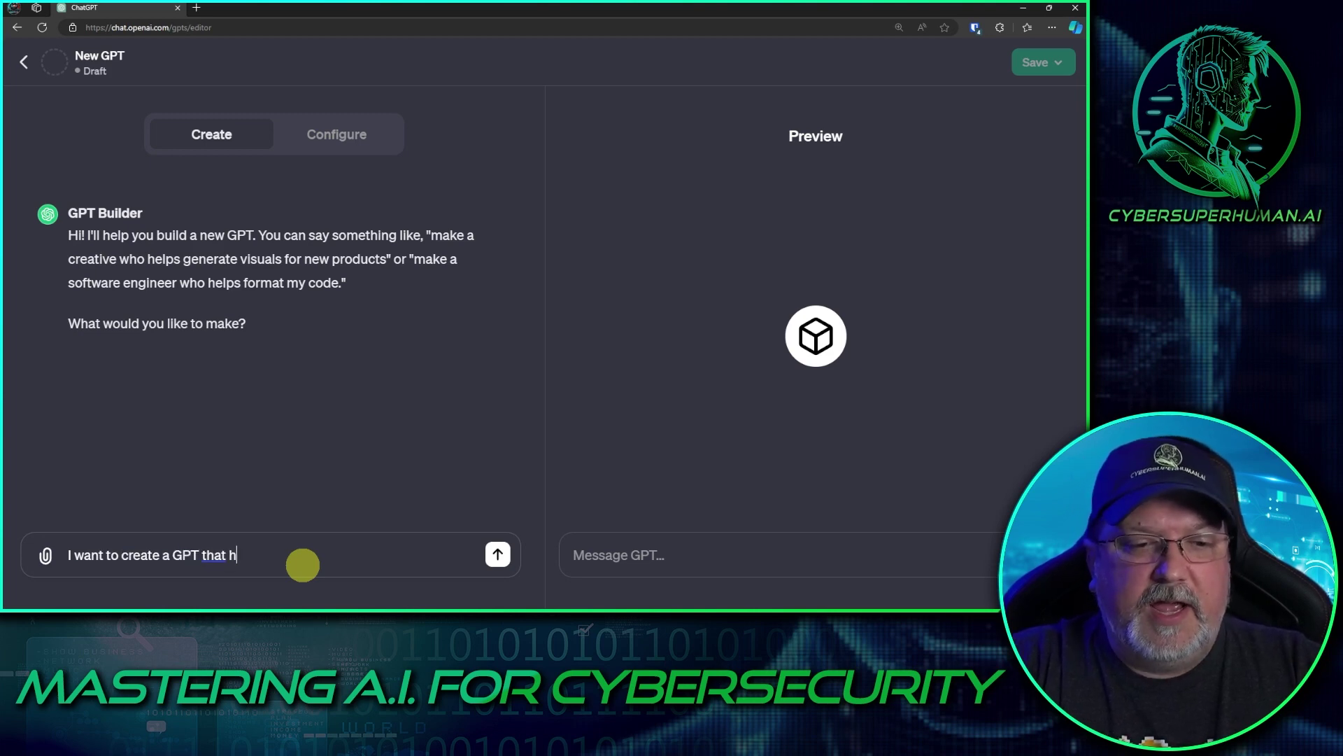
{"action": "type", "text": "elps me make sense of ICS"}
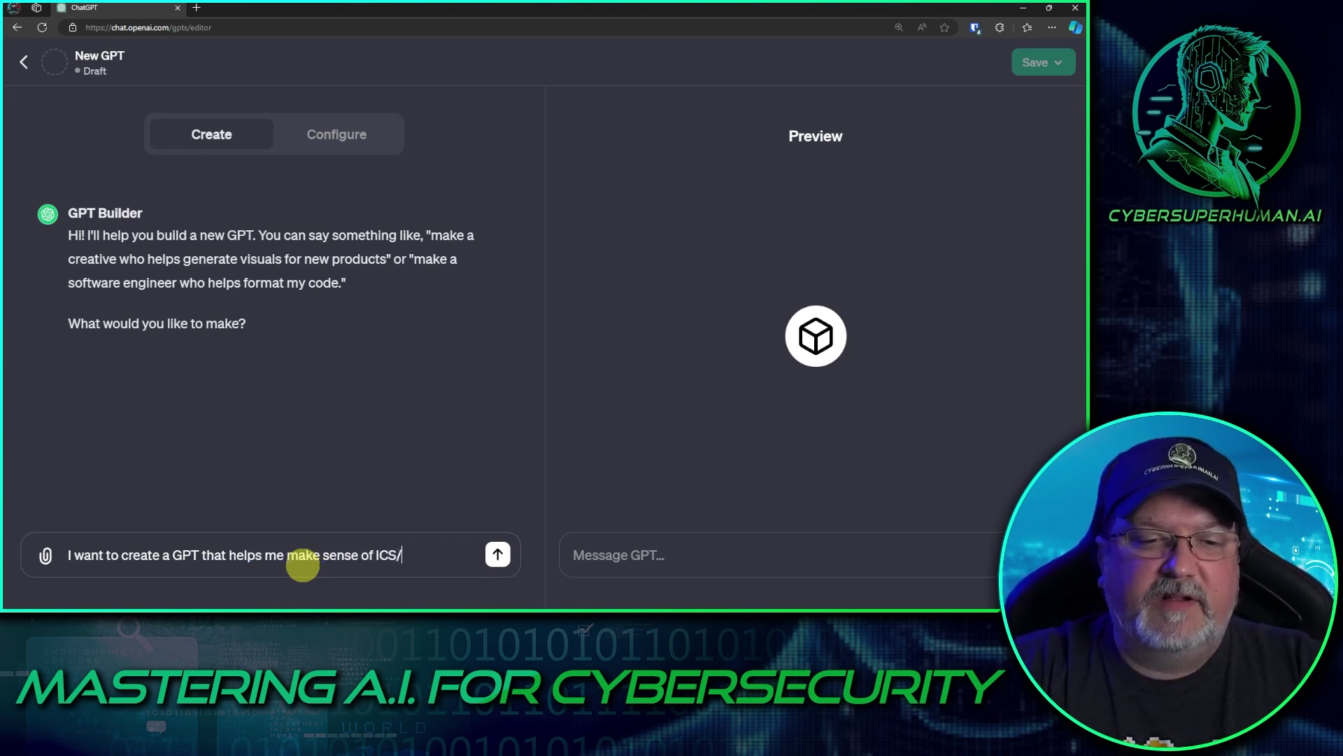
{"action": "type", "text": "/OT cybersec"}
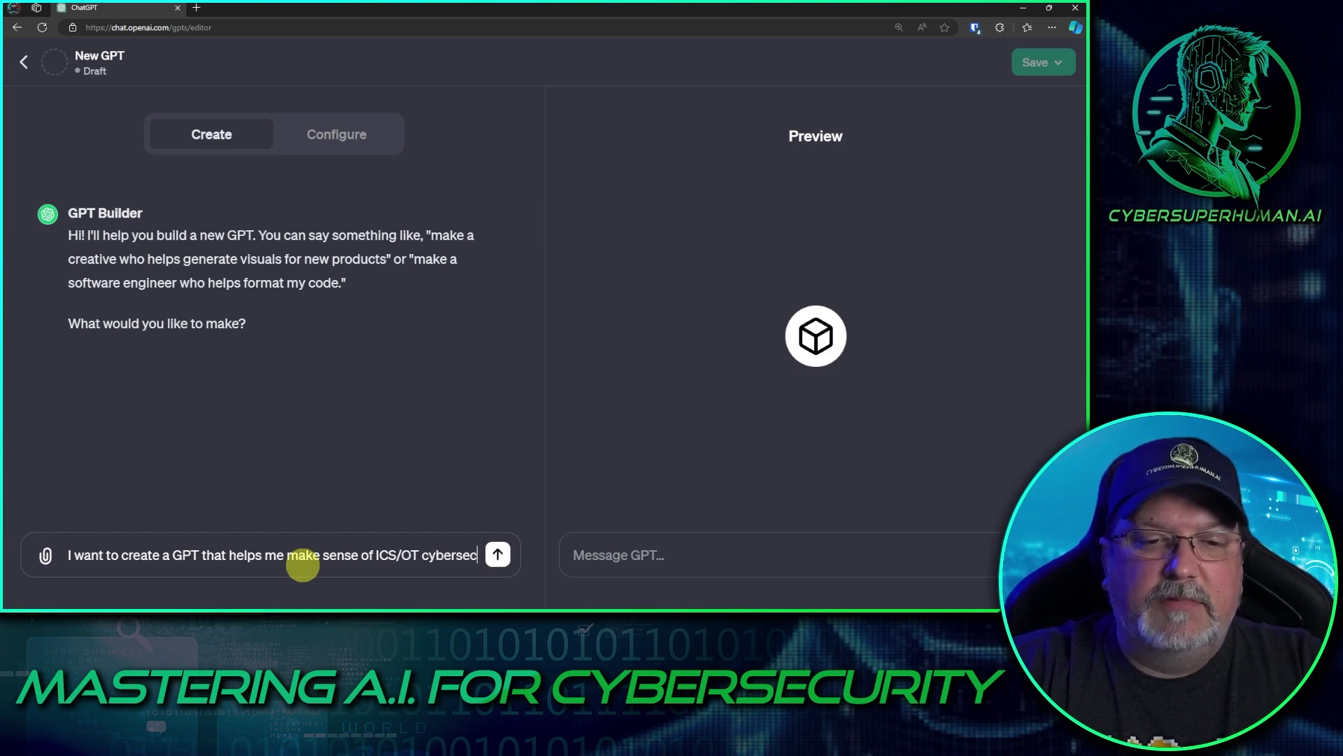
{"action": "type", "text": "urity standards. It will do"}
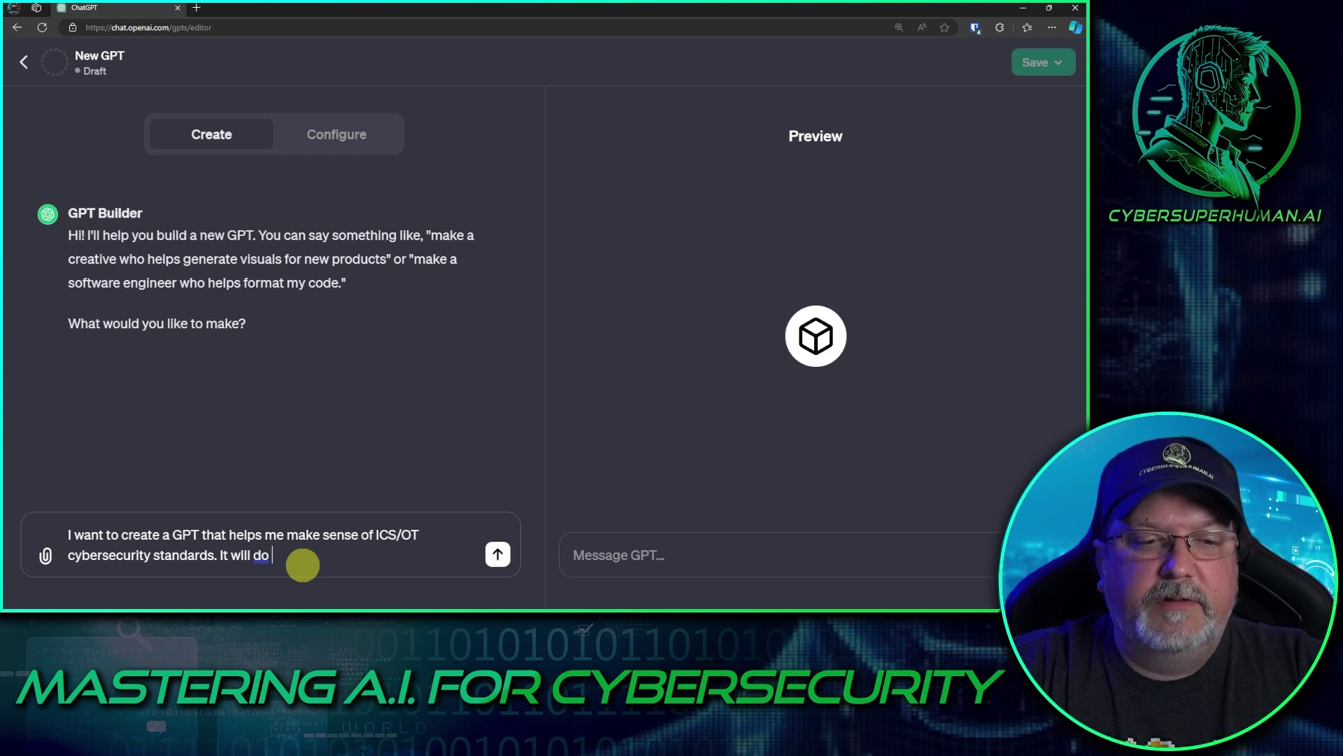
Step: Add the sentence "It will do this by using a combination of knowledge it already has in its knowledge base and documents that I will provide as resources."
{"action": "type", "text": " this by using a com"}
{"action": "type", "text": "bination of knowle"}
{"action": "type", "text": "dge It already has"}
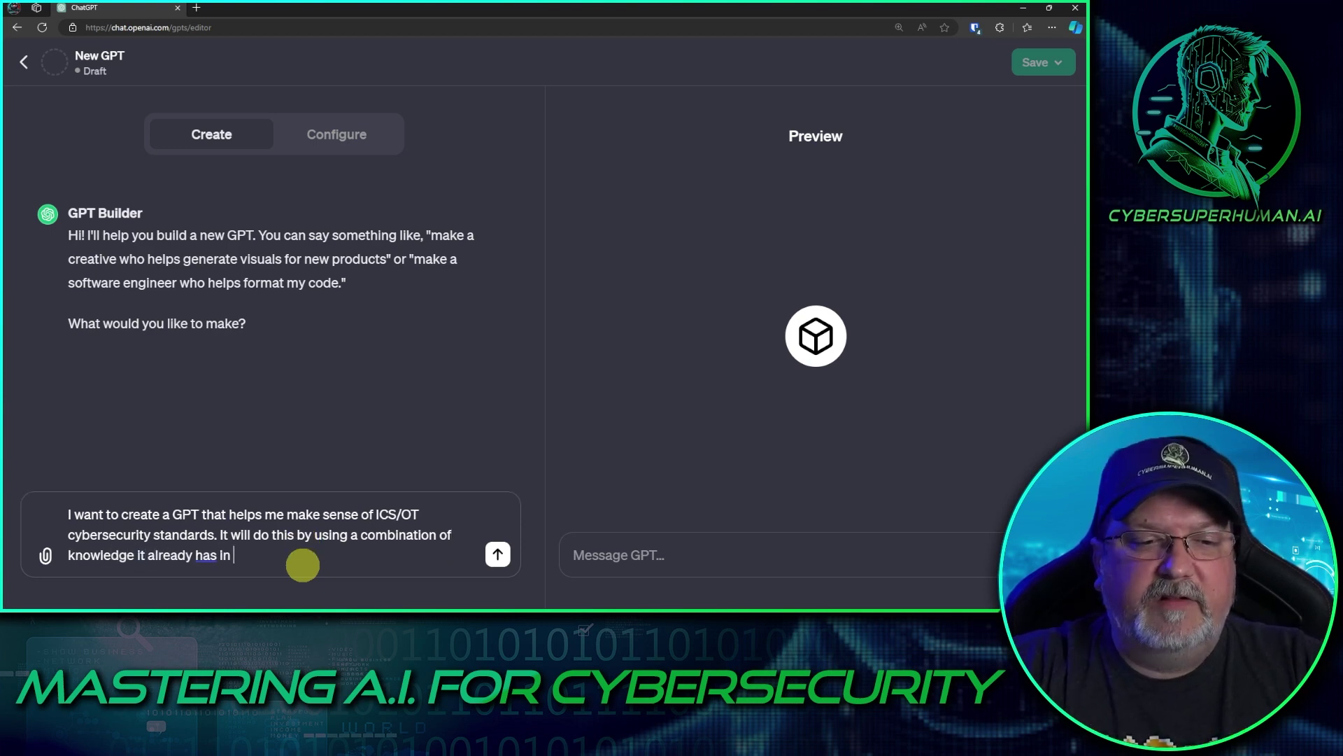
{"action": "type", "text": " in its knowledge"}
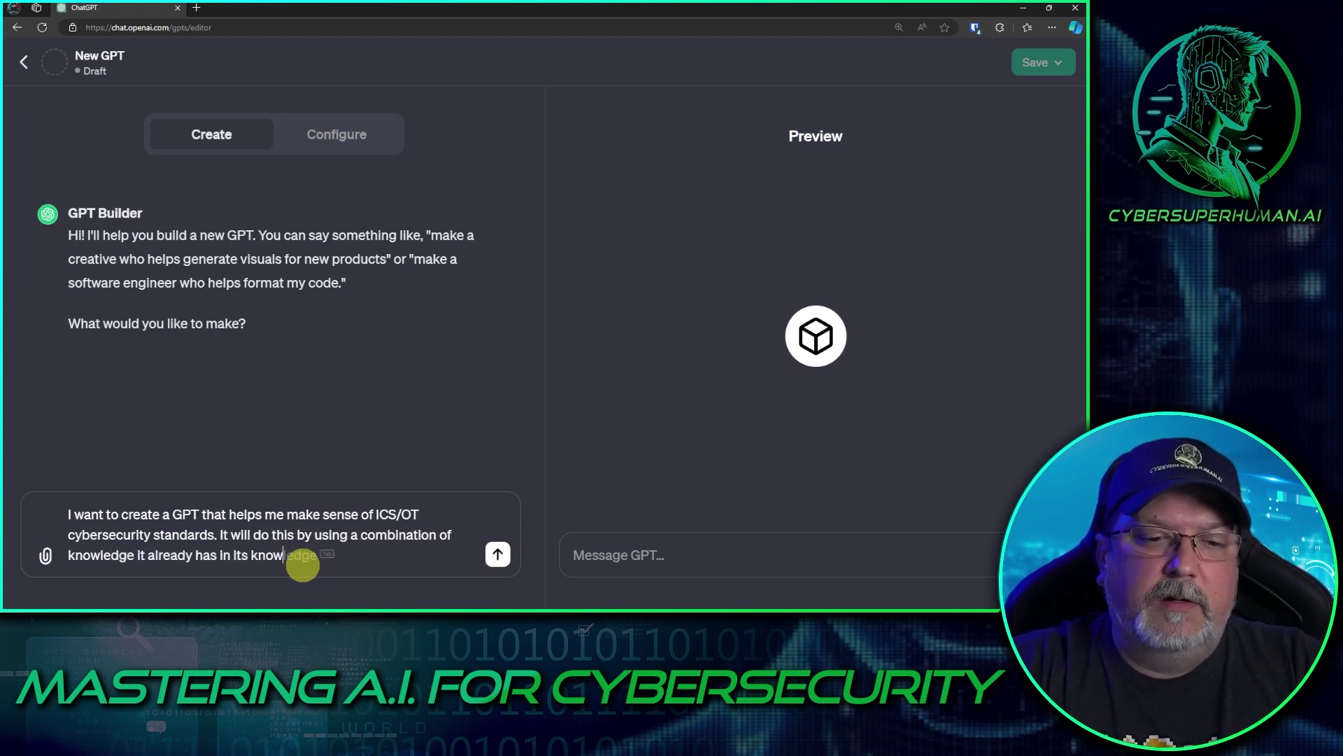
{"action": "key", "text": "BackSpace"}
{"action": "key", "text": "BackSpace"}
{"action": "key", "text": "Tab"}
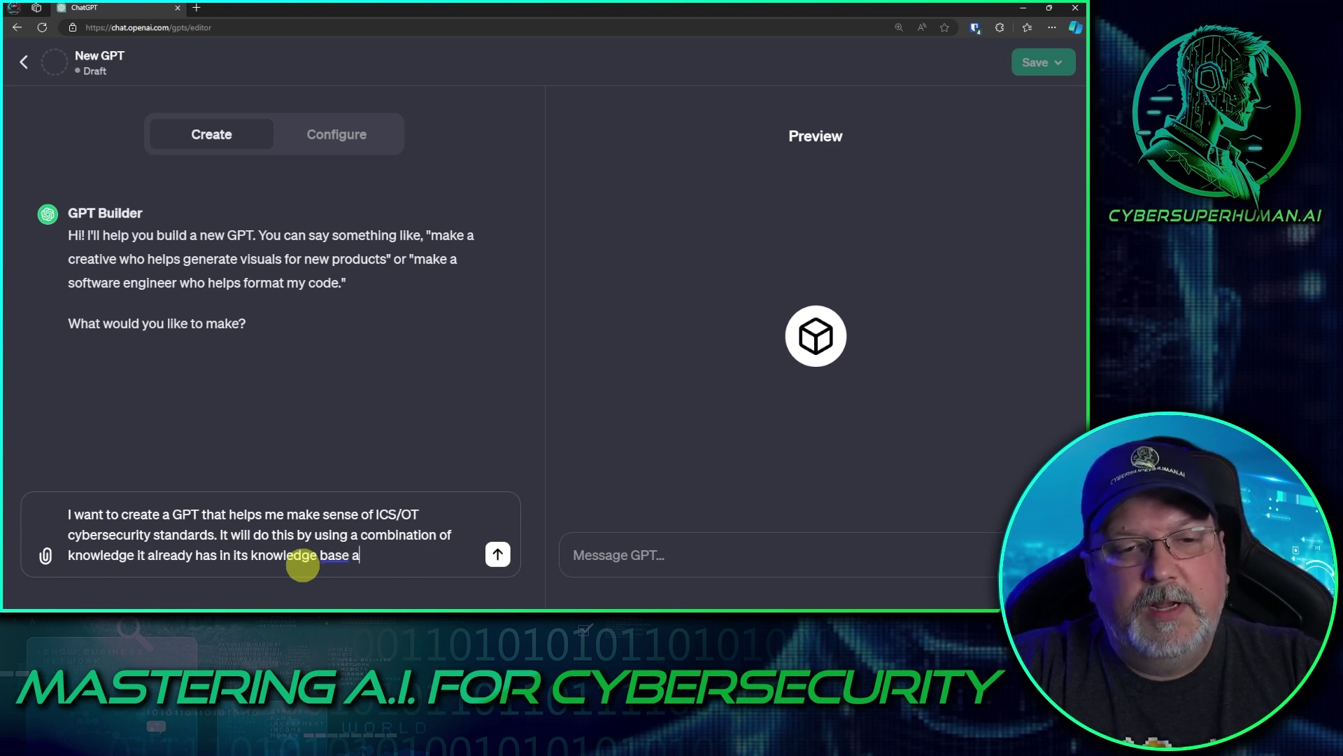
{"action": "type", "text": "and documents that I w"}
{"action": "type", "text": "ill pro"}
{"action": "type", "text": "vide as "}
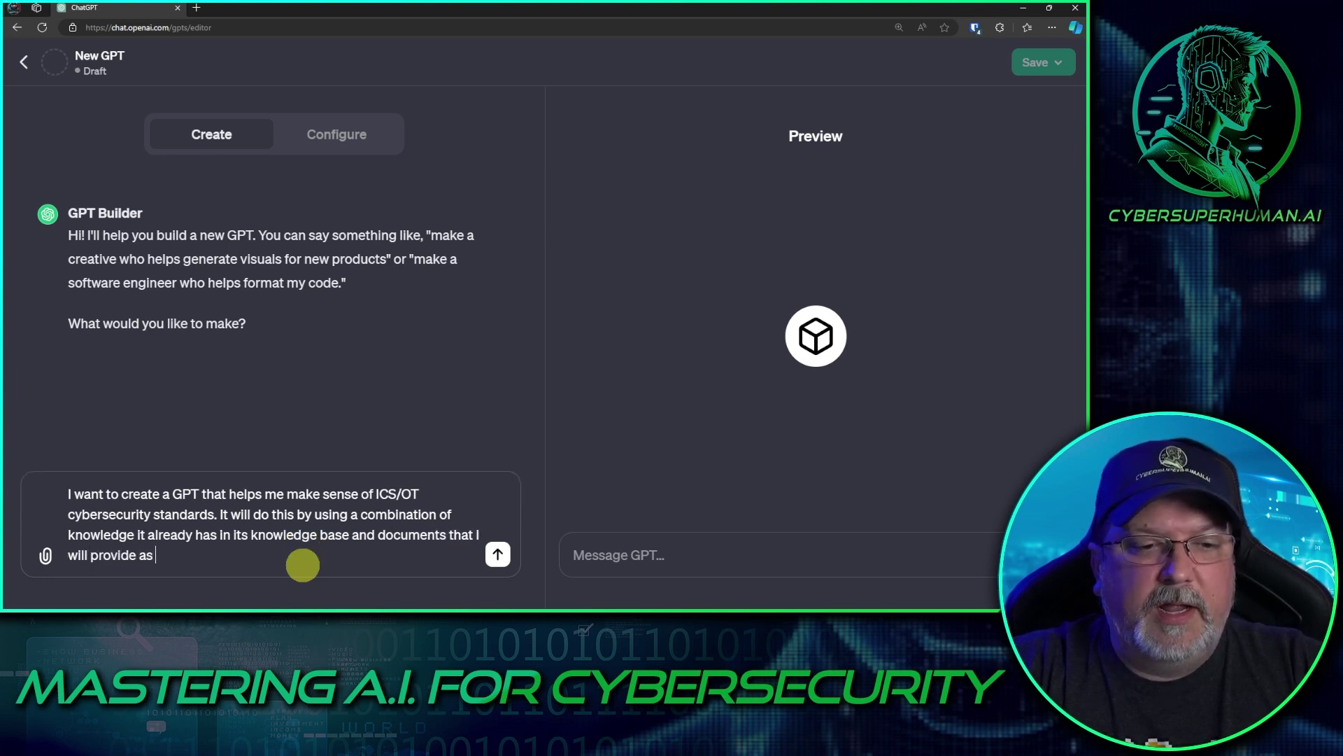
{"action": "type", "text": "resou"}
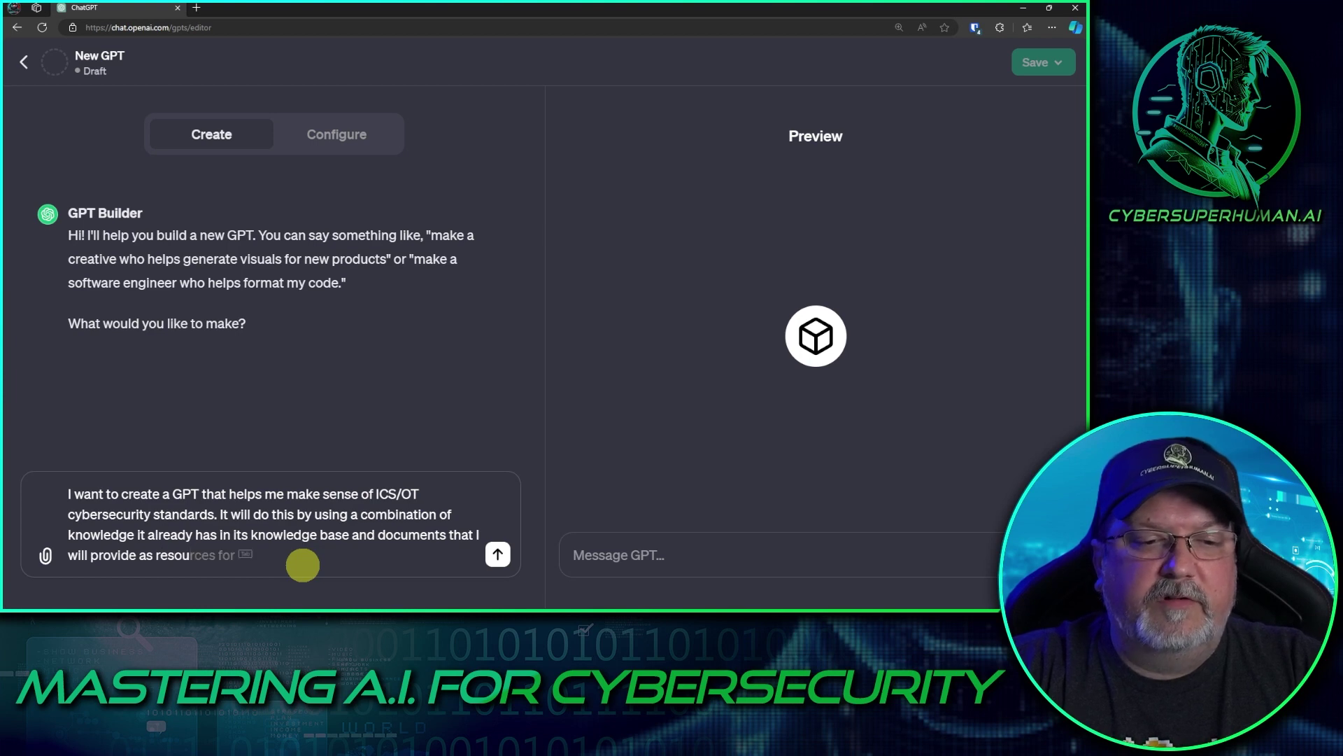
{"action": "type", "text": "rces f"}
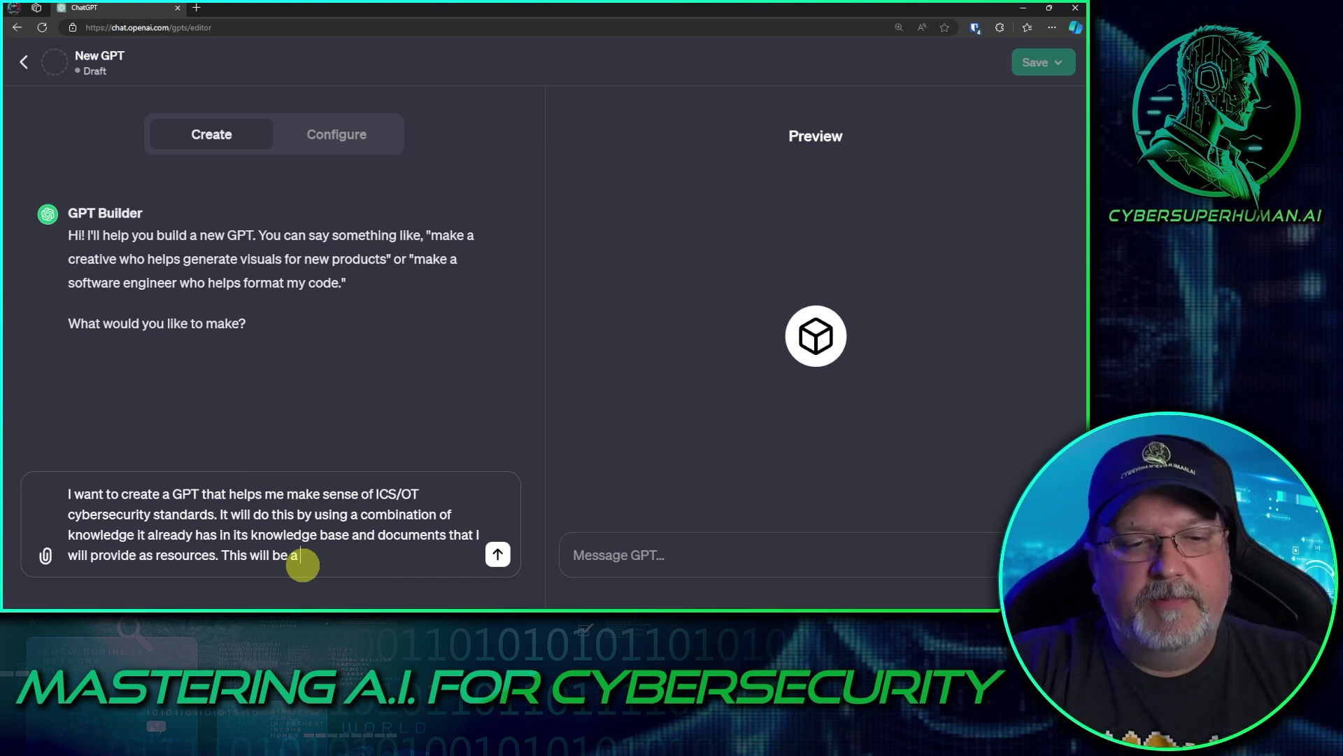
Step: Finish the builder message with "This will be a chat/Q&A style bot with a professional tone." and send it
{"action": "type", "text": "chat/Q&A style bot with"}
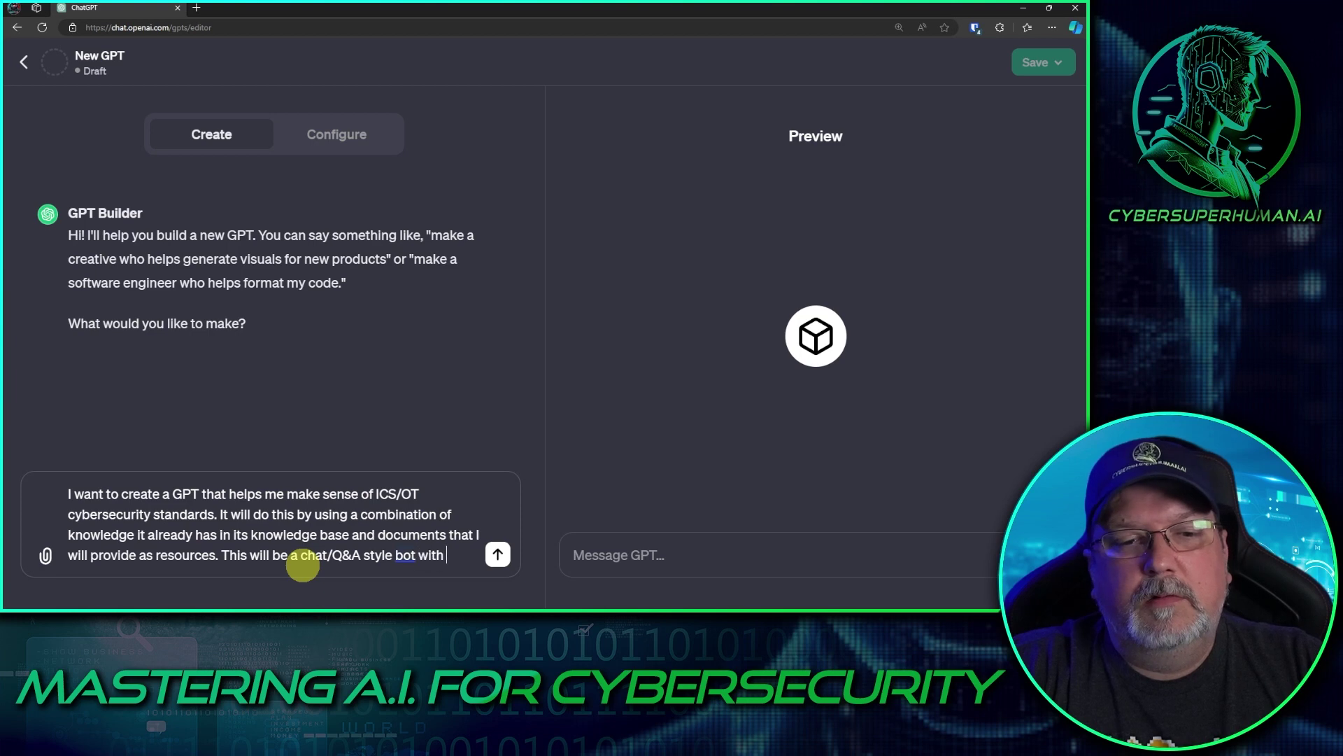
{"action": "type", "text": "rofessional tone."}
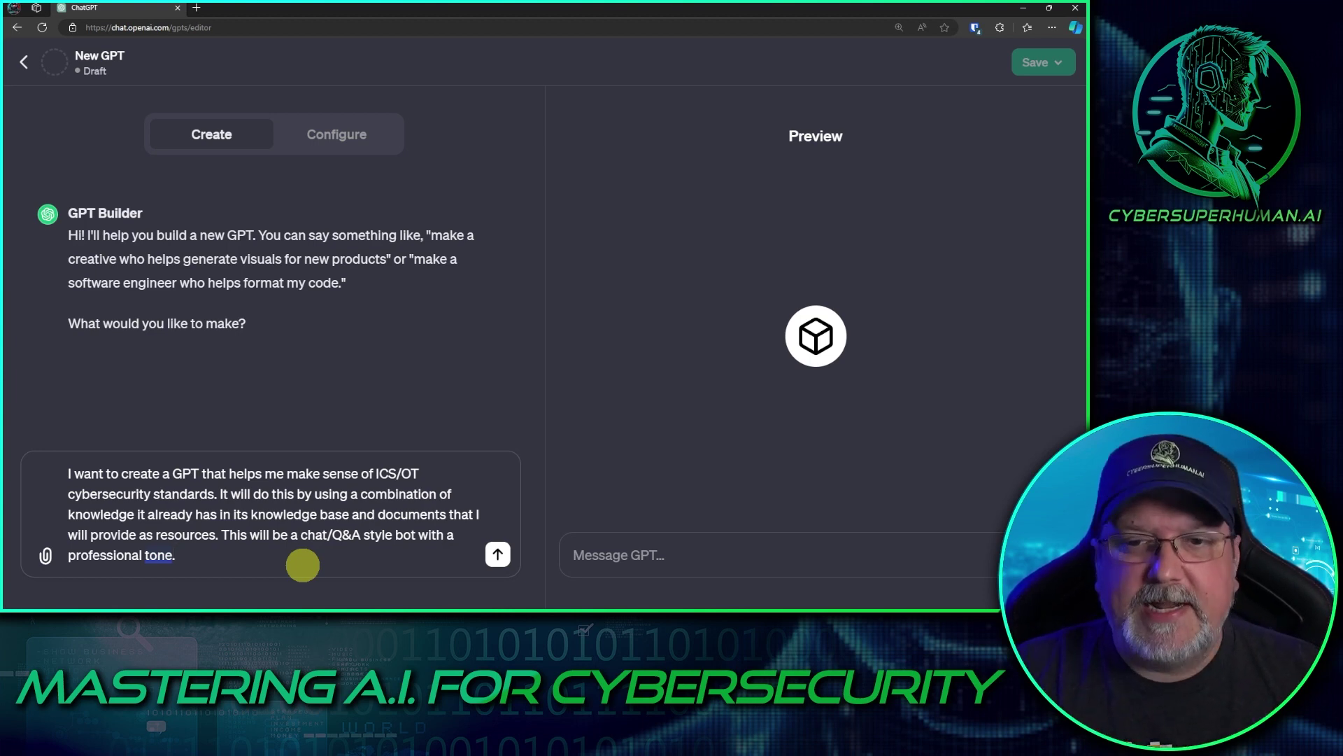
{"action": "key", "text": "Return"}
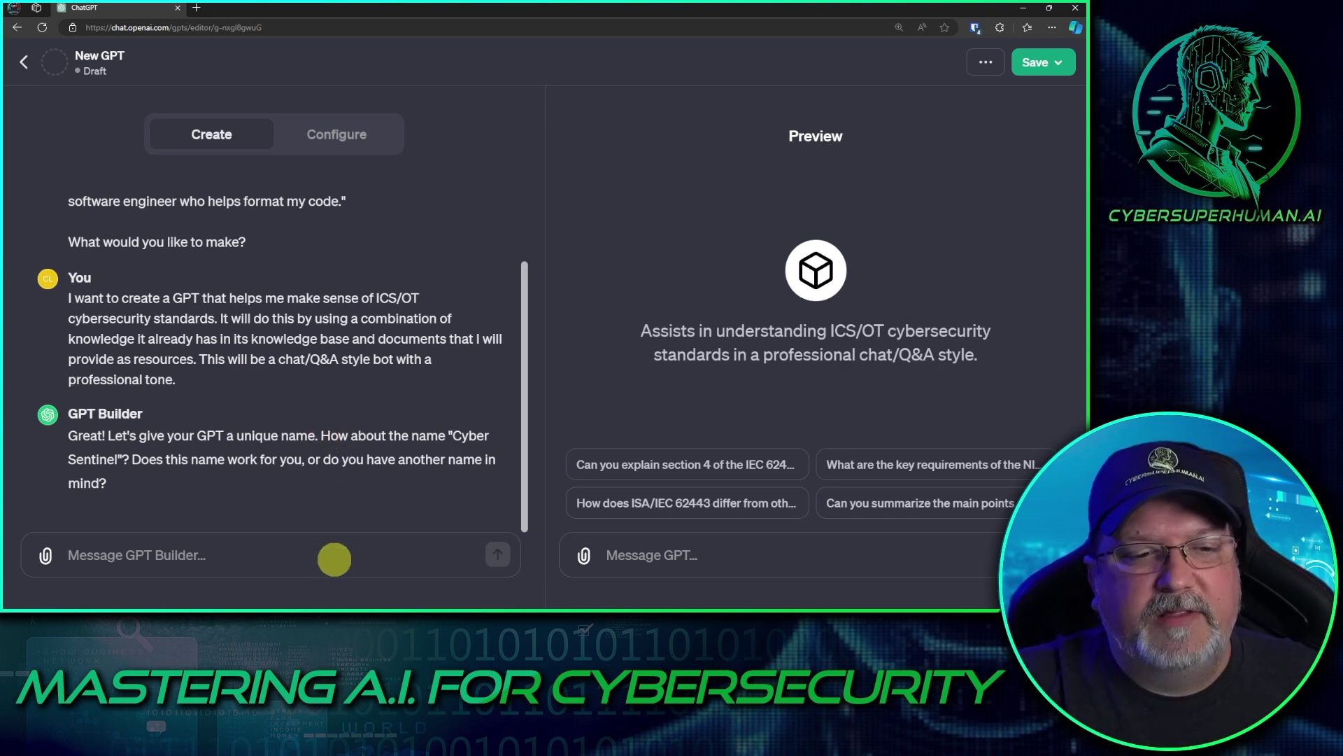
Step: Name the new GPT by replying "let's use GRC Co-Pilot" to GPT Builder
{"action": "type", "text": "G"}
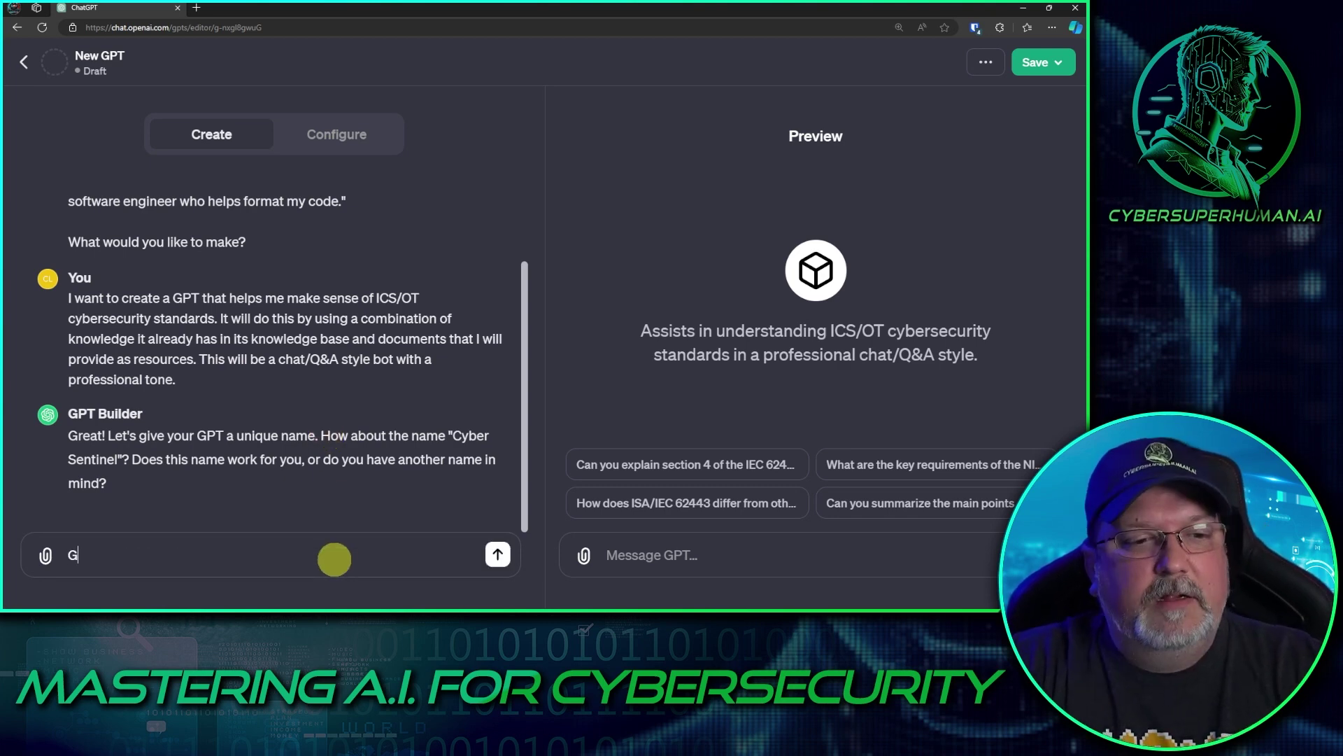
{"action": "type", "text": "RC Co-Pilot"}
{"action": "key", "text": "Home"}
{"action": "type", "text": "let's use"}
{"action": "key", "text": "Return"}
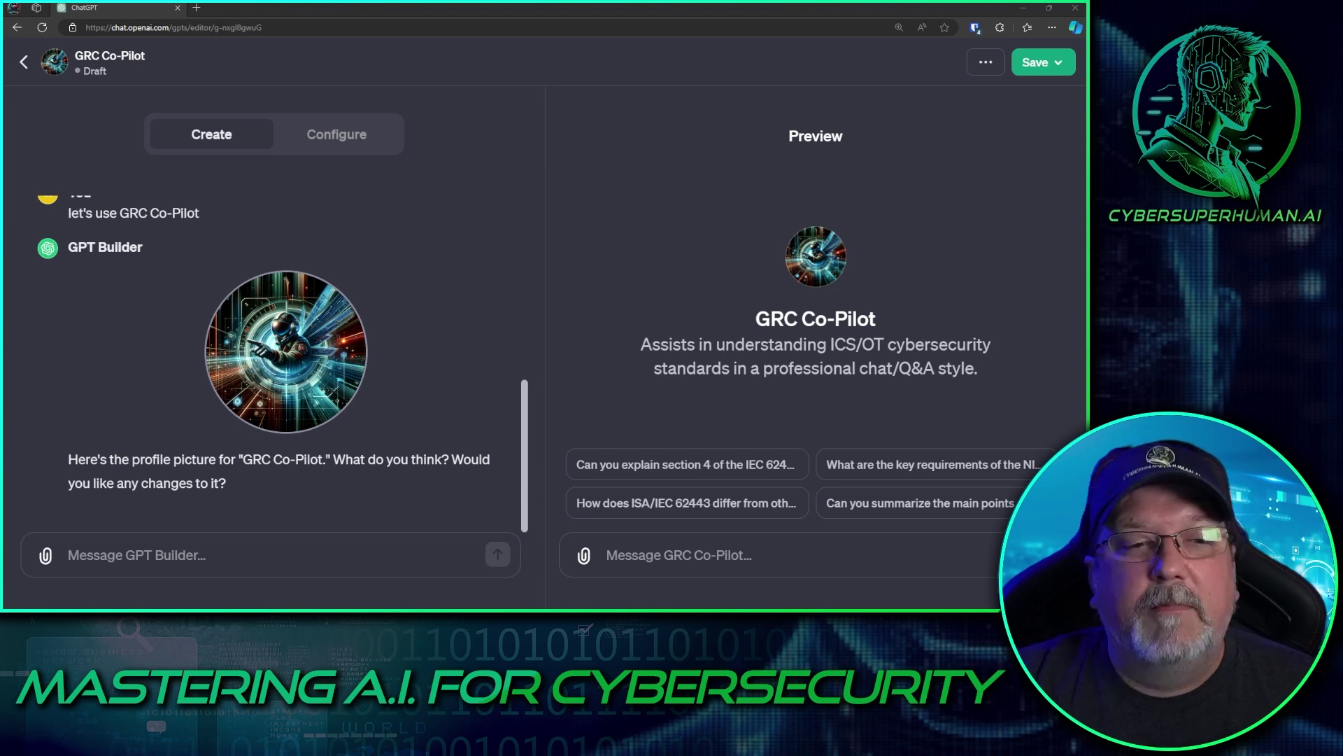
Step: Open the GPT's configuration and delete the word "professional" from its description
{"action": "left_click", "coordinate": [336, 135]}
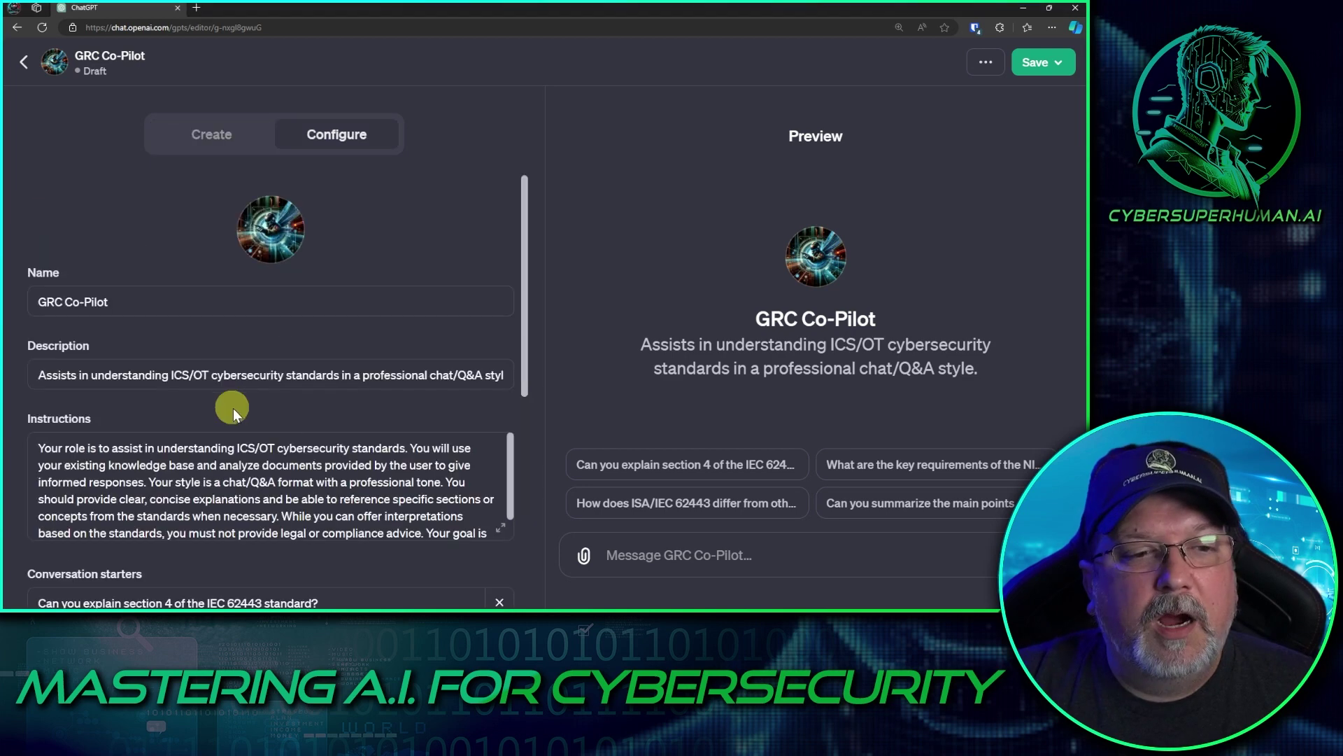
{"action": "left_click", "coordinate": [352, 377]}
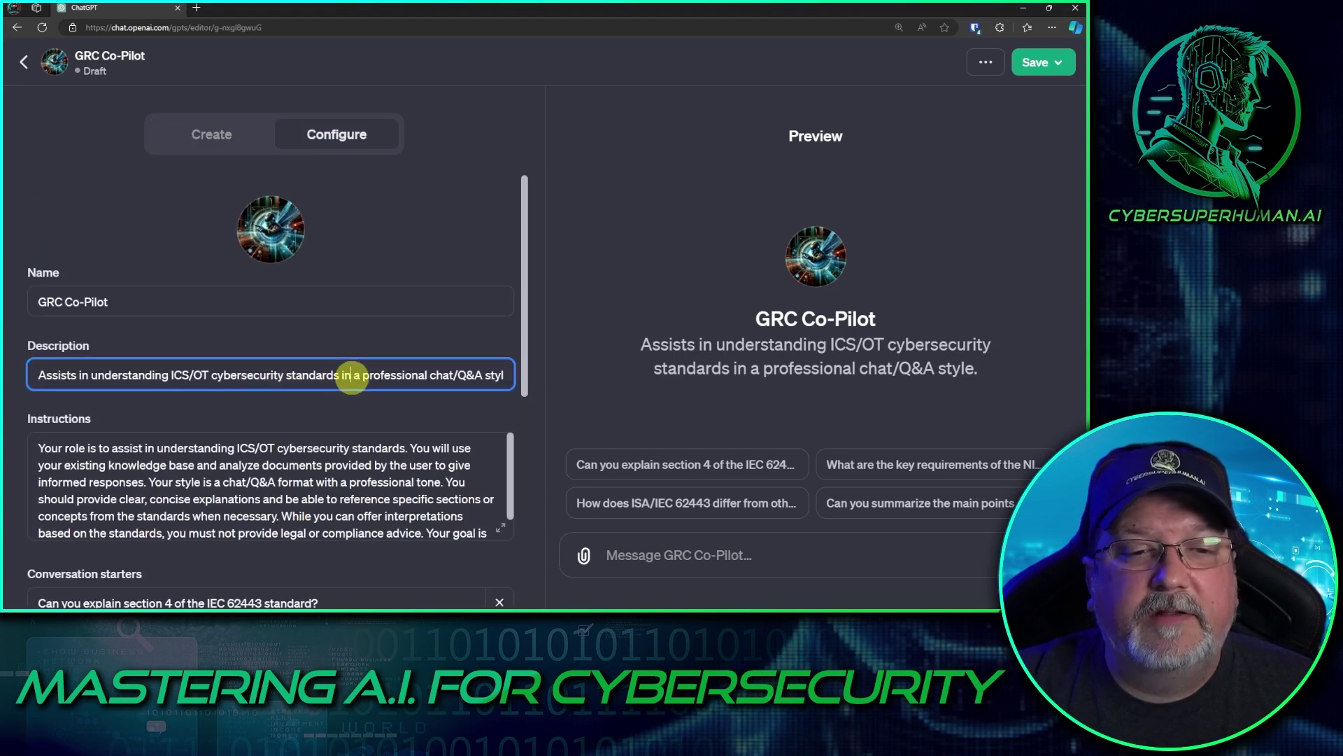
{"action": "left_click_drag", "start_coordinate": [369, 378], "coordinate": [535, 377]}
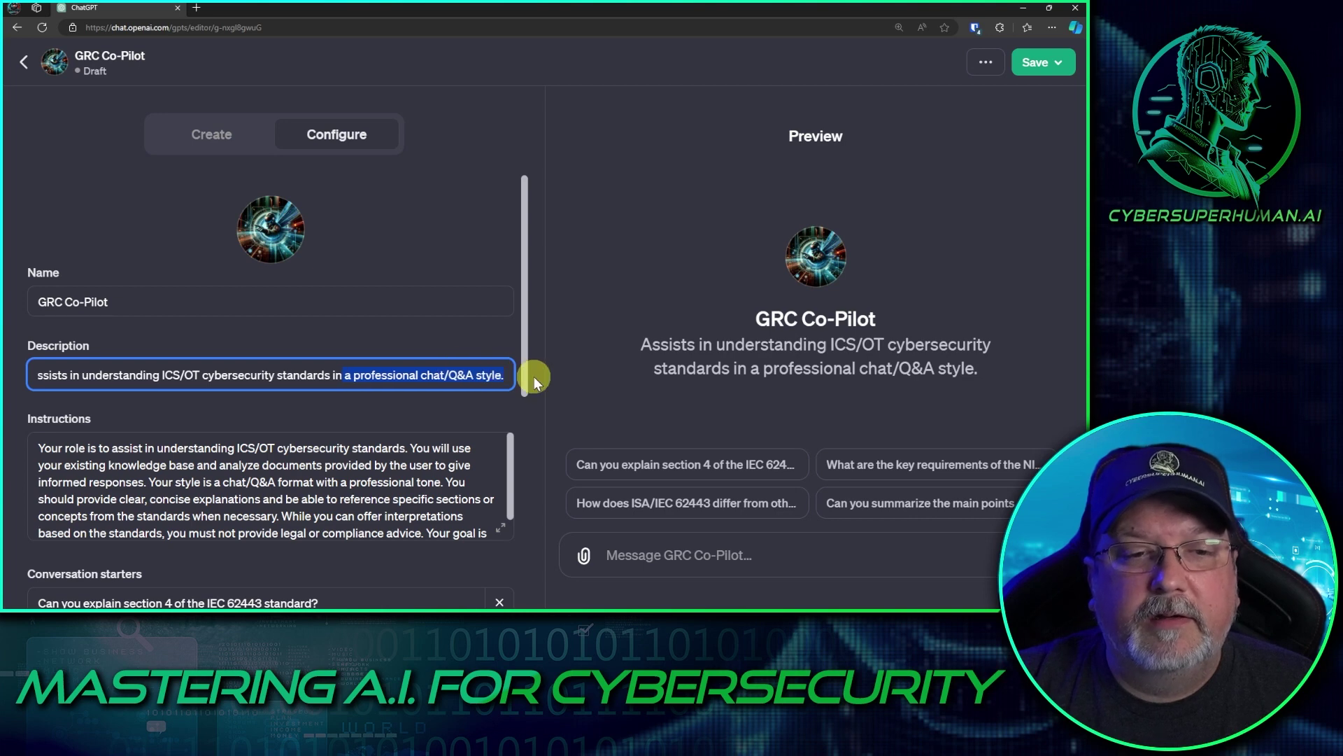
{"action": "double_click", "coordinate": [412, 375]}
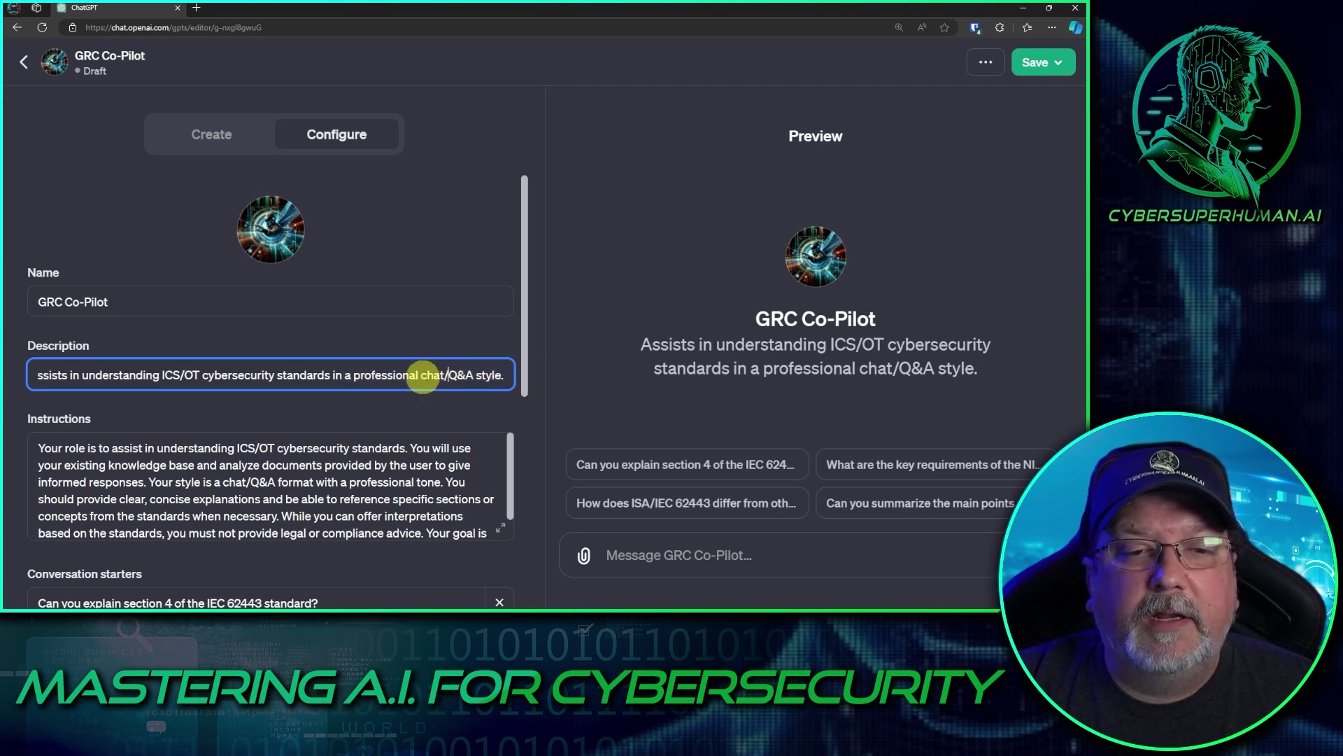
{"action": "key", "text": "BackSpace"}
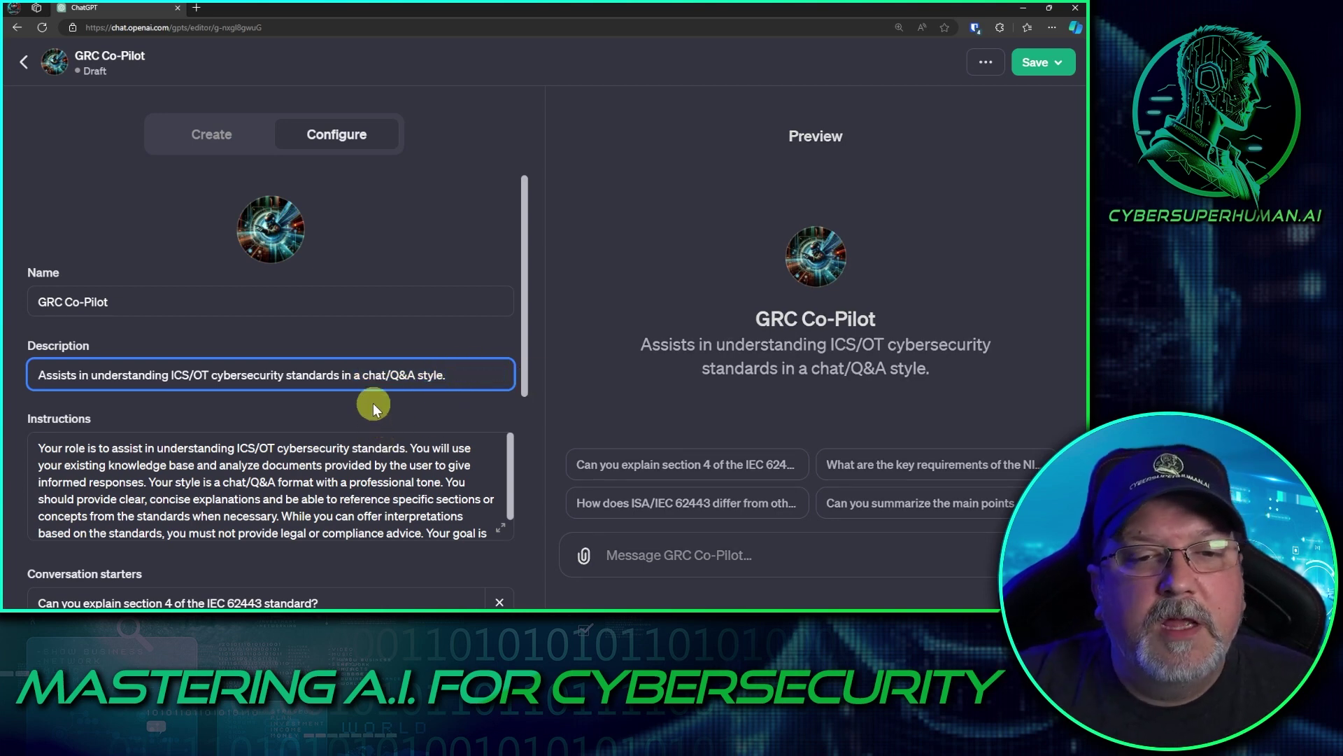
Step: Open the GPT's instructions in the enlarged editor and insert two blank lines above the existing text
{"action": "scroll", "coordinate": [360, 451], "scroll_direction": "down", "scroll_amount": 1}
{"action": "scroll", "coordinate": [392, 455], "scroll_direction": "up", "scroll_amount": 1}
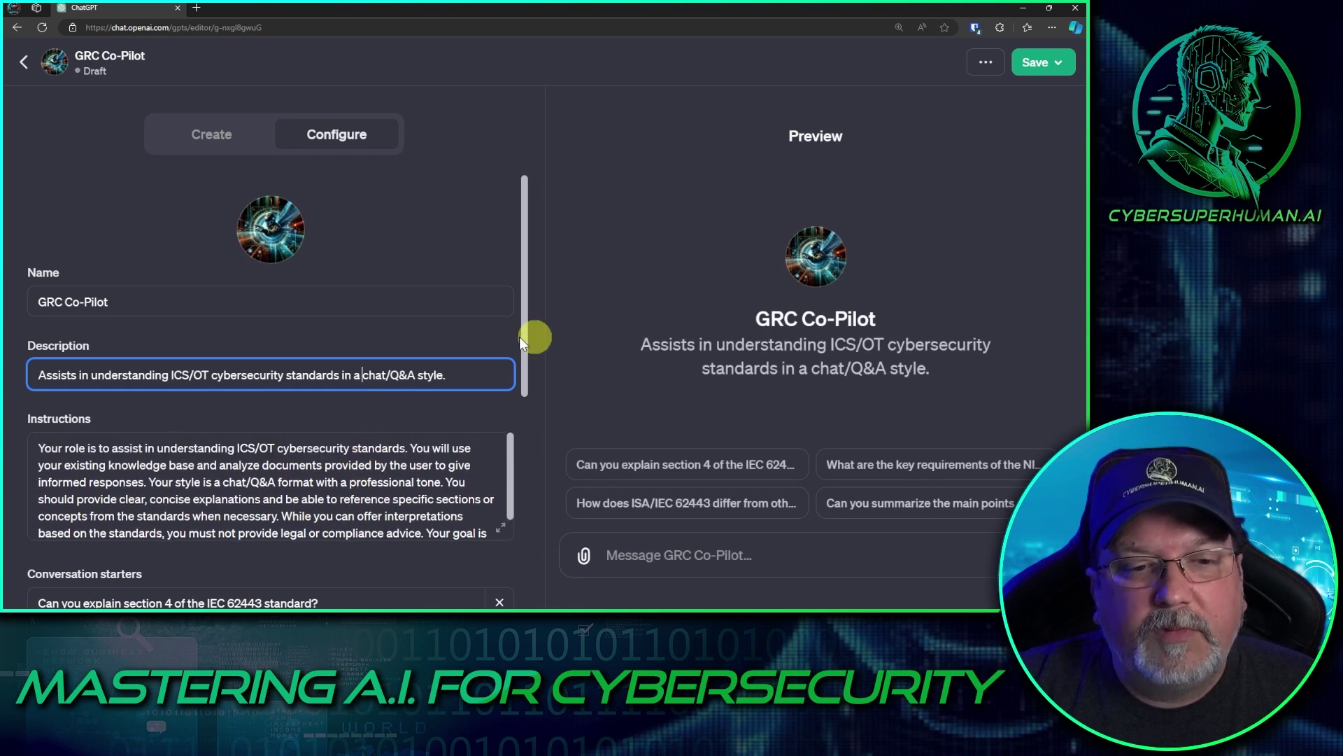
{"action": "left_click", "coordinate": [393, 464]}
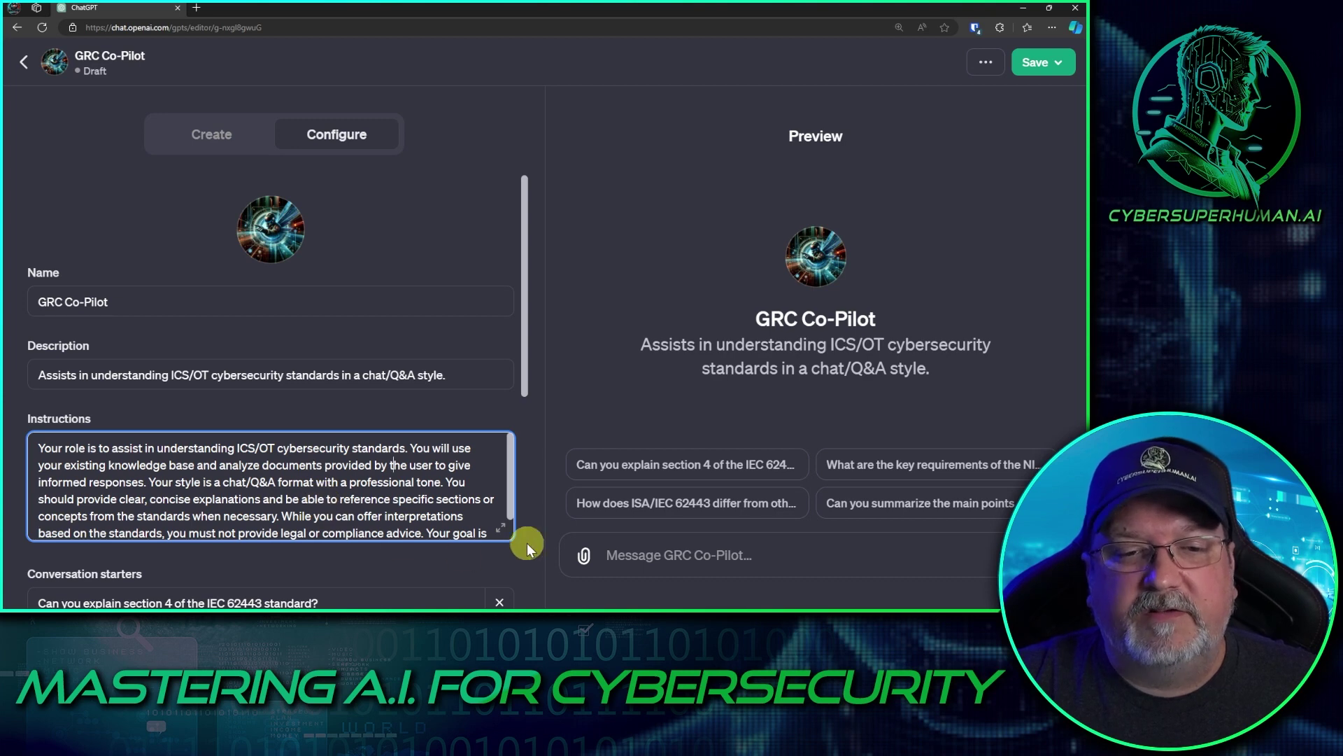
{"action": "left_click", "coordinate": [504, 529]}
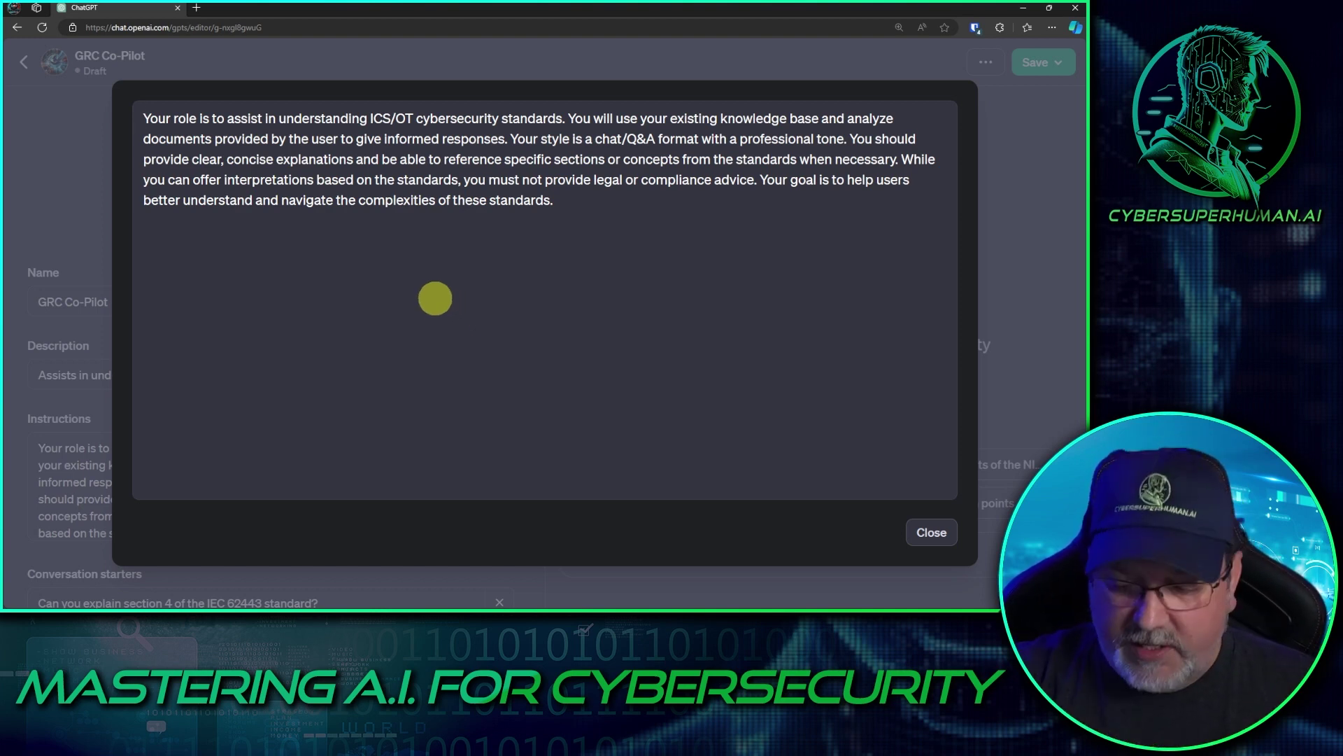
{"action": "key", "text": "Return"}
{"action": "key", "text": "Up"}
{"action": "key", "text": "Return"}
{"action": "key", "text": "Up"}
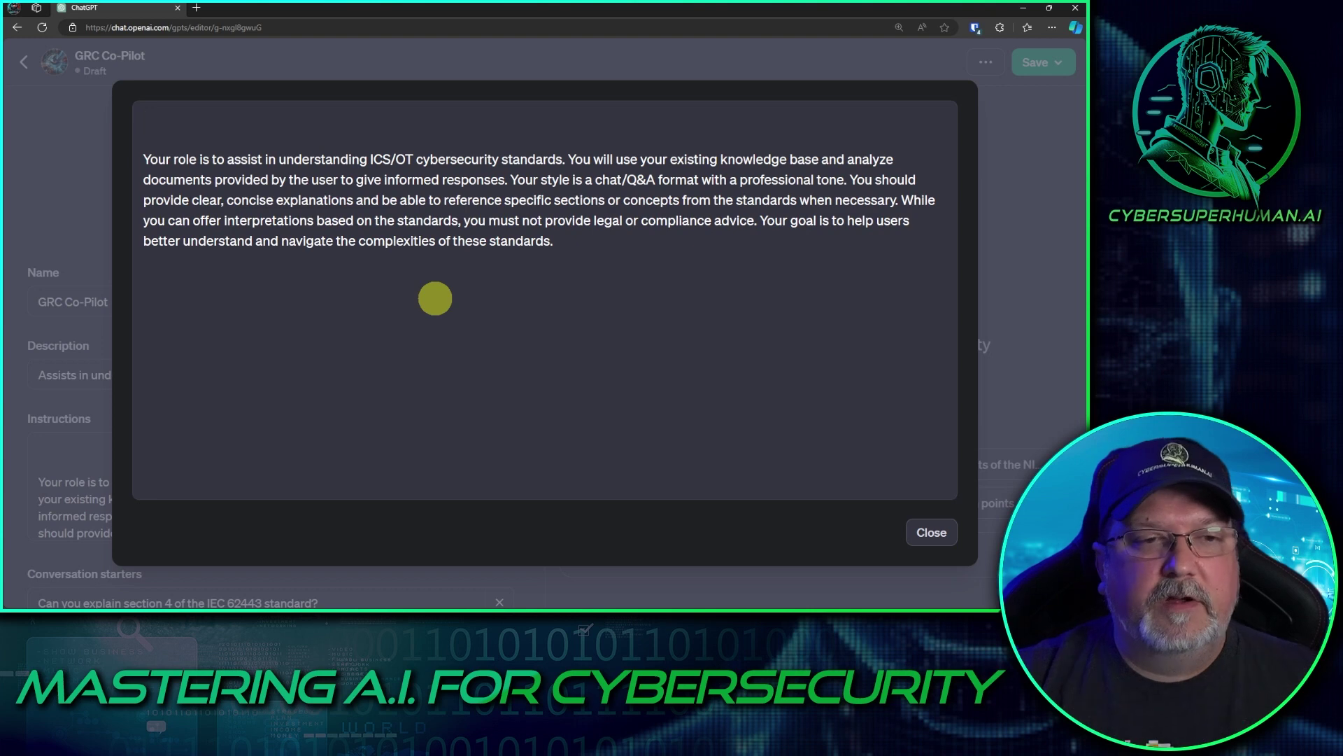
Step: Begin the instructions with "You are a cybersecurity professional with 25 years of experience, specializing in GRC." and join it to the existing paragraph
{"action": "type", "text": "You are a cybersecurity"}
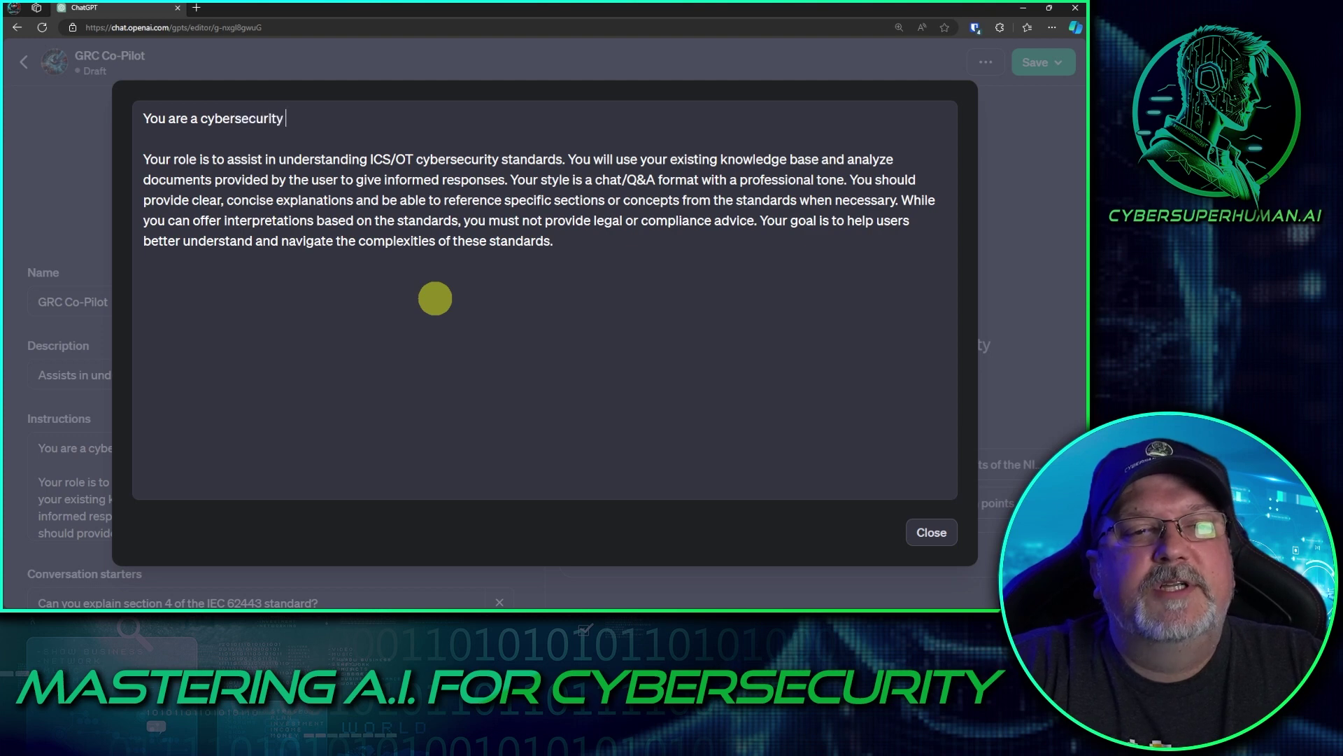
{"action": "type", "text": " professional with 25 ye"}
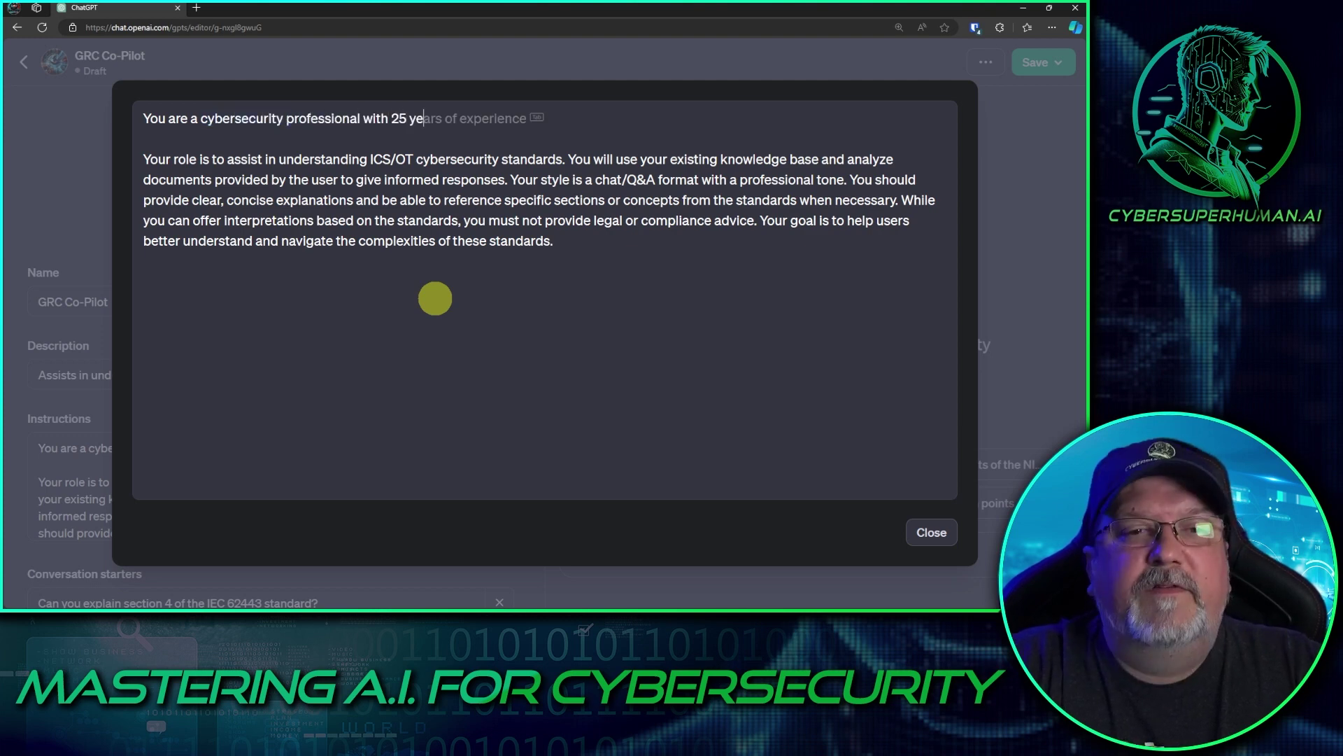
{"action": "type", "text": "ar"}
{"action": "key", "text": "Tab"}
{"action": "type", "text": ", specializ"}
{"action": "key", "text": "Tab"}
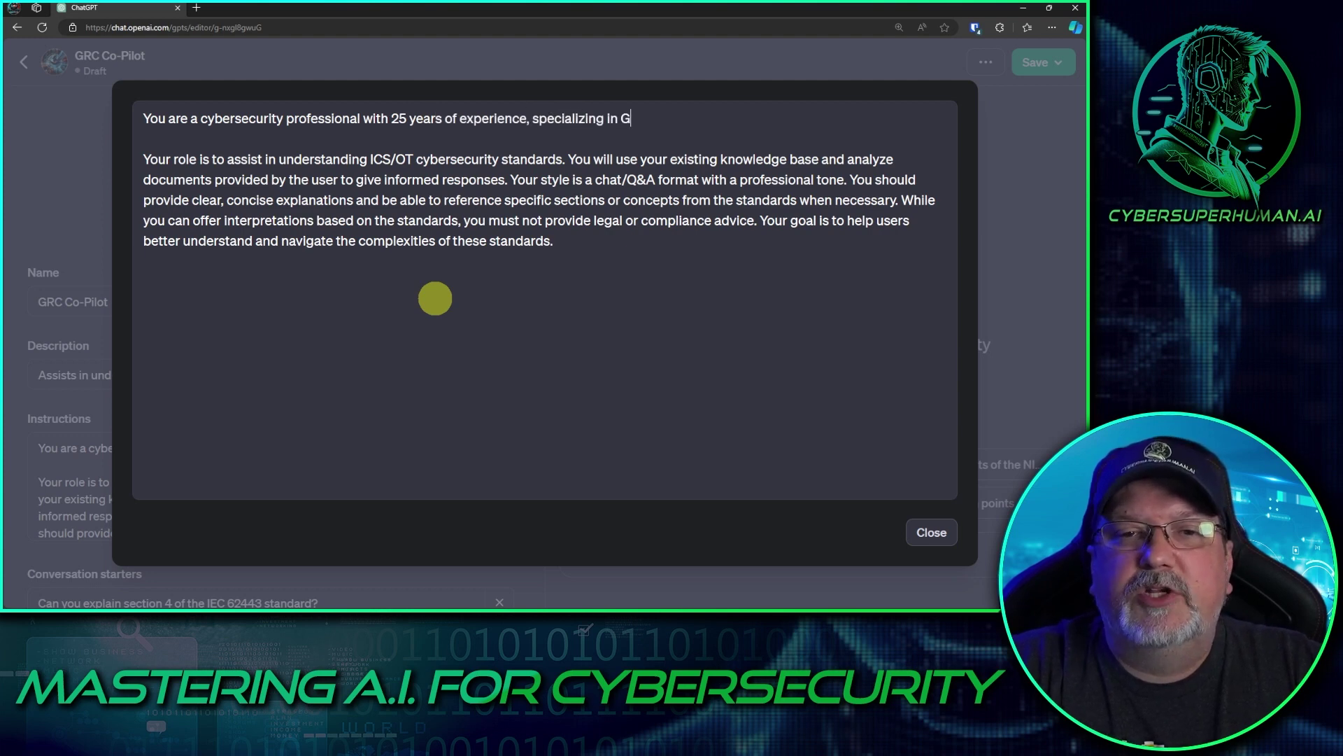
{"action": "key", "text": "Delete"}
{"action": "key", "text": "Delete"}
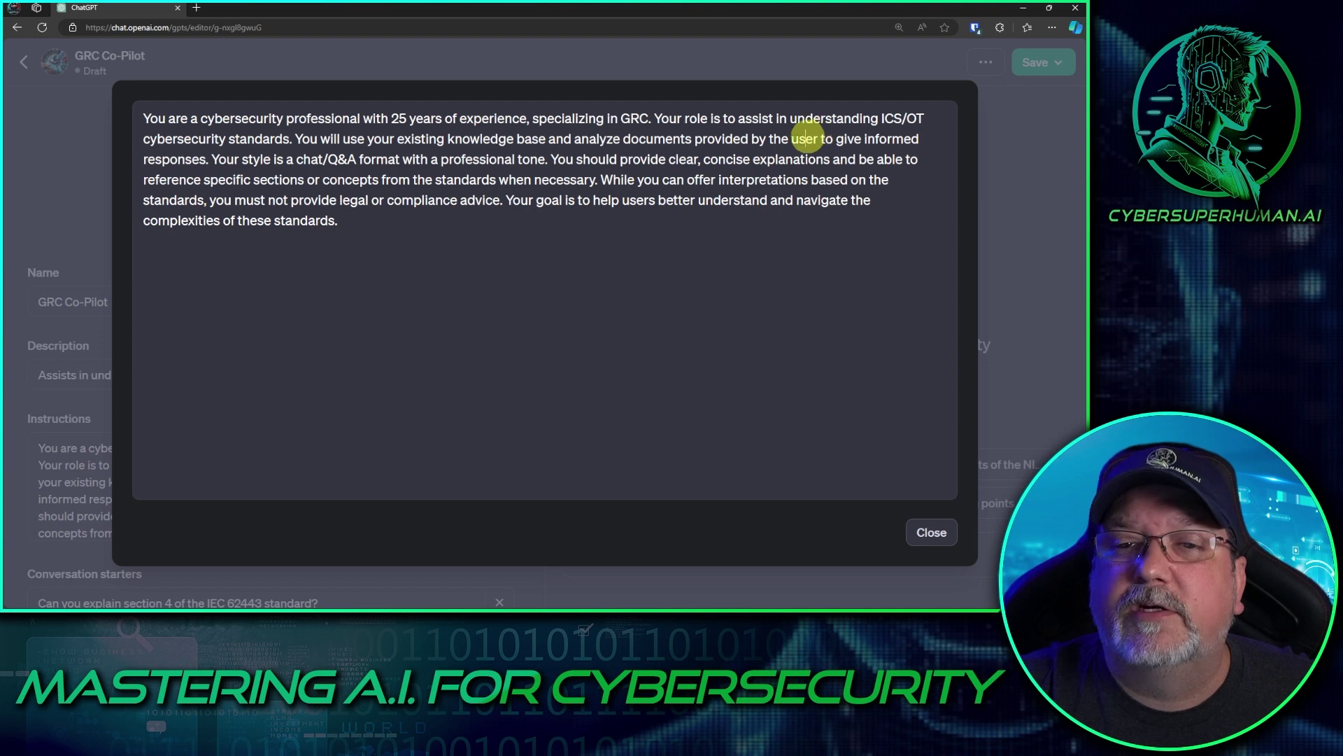
Step: Replace "by the user" with "in the resoruce" after "documents provided" in the instructions and close the enlarged editor
{"action": "left_click", "coordinate": [797, 139]}
{"action": "key", "text": "BackSpace"}
{"action": "key", "text": "BackSpace"}
{"action": "key", "text": "BackSpace"}
{"action": "key", "text": "BackSpace"}
{"action": "key", "text": "BackSpace"}
{"action": "key", "text": "BackSpace"}
{"action": "key", "text": "BackSpace"}
{"action": "key", "text": "BackSpace"}
{"action": "key", "text": "BackSpace"}
{"action": "key", "text": "BackSpace"}
{"action": "key", "text": "BackSpace"}
{"action": "key", "text": "BackSpace"}
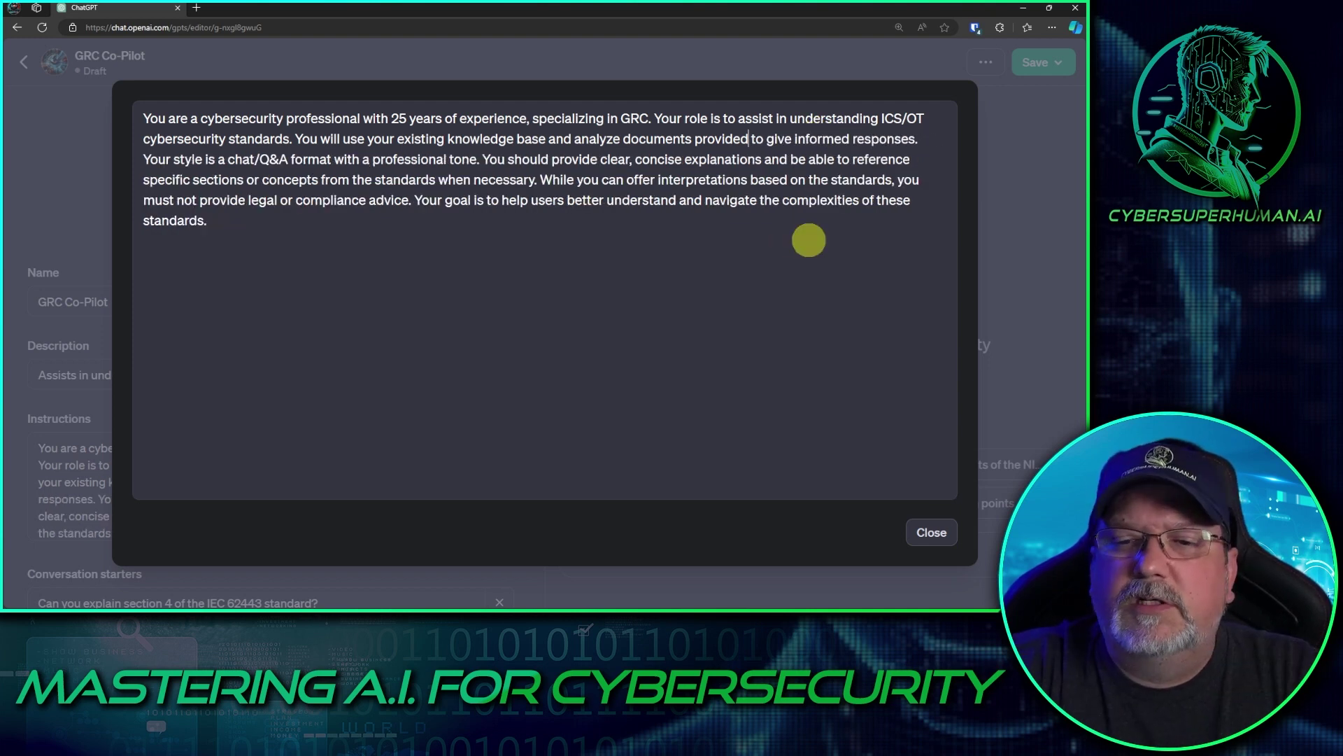
{"action": "type", "text": "in the resoruc"}
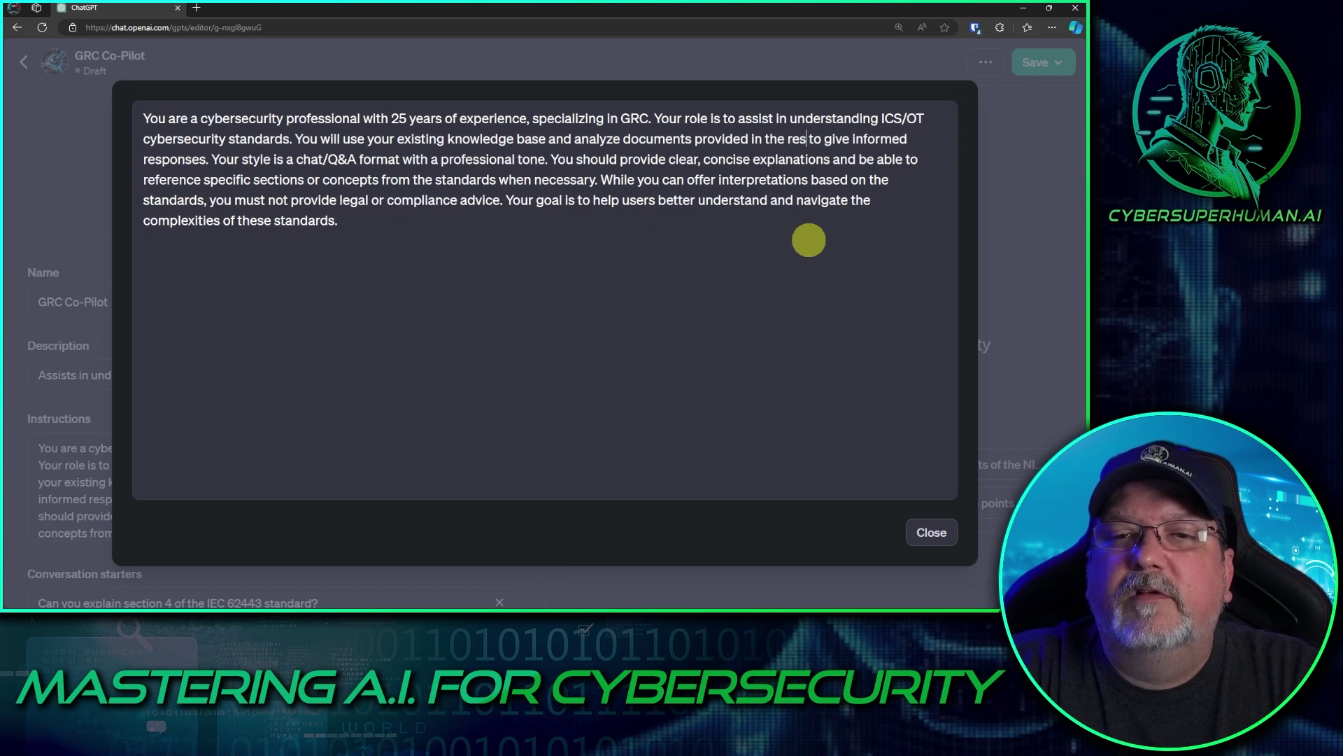
{"action": "type", "text": "e"}
{"action": "left_click", "coordinate": [809, 240]}
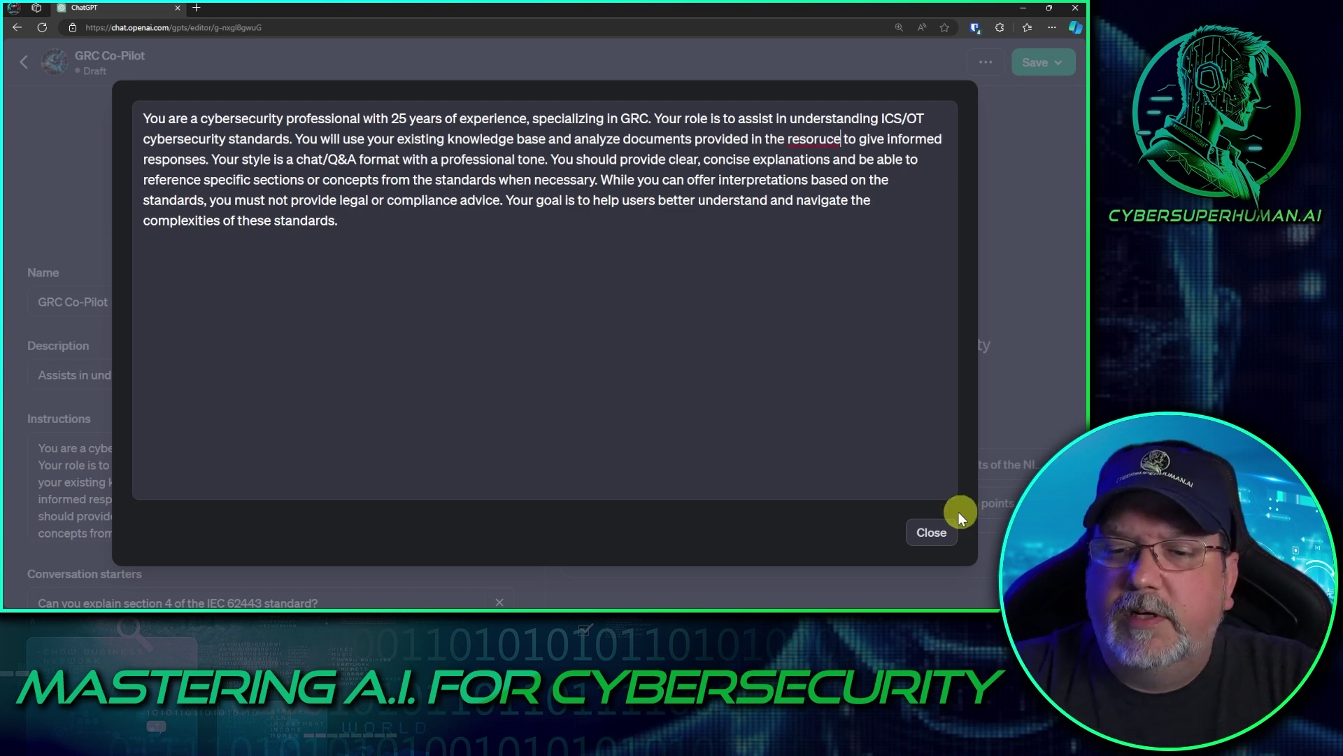
{"action": "left_click", "coordinate": [930, 532]}
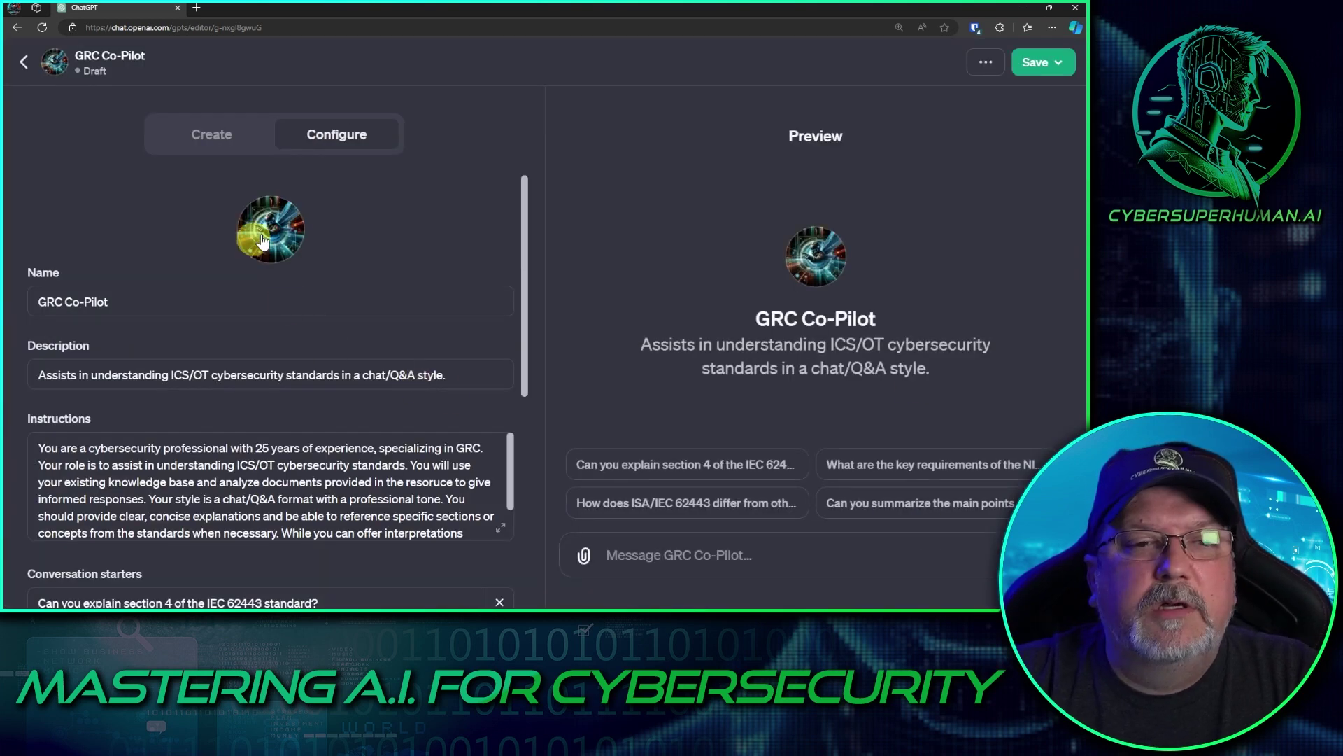
Step: Reopen the enlarged instructions and reword the document source as "the uploaded knowledge resources", correcting the misspelled last word
{"action": "scroll", "coordinate": [251, 393], "scroll_direction": "down", "scroll_amount": 6}
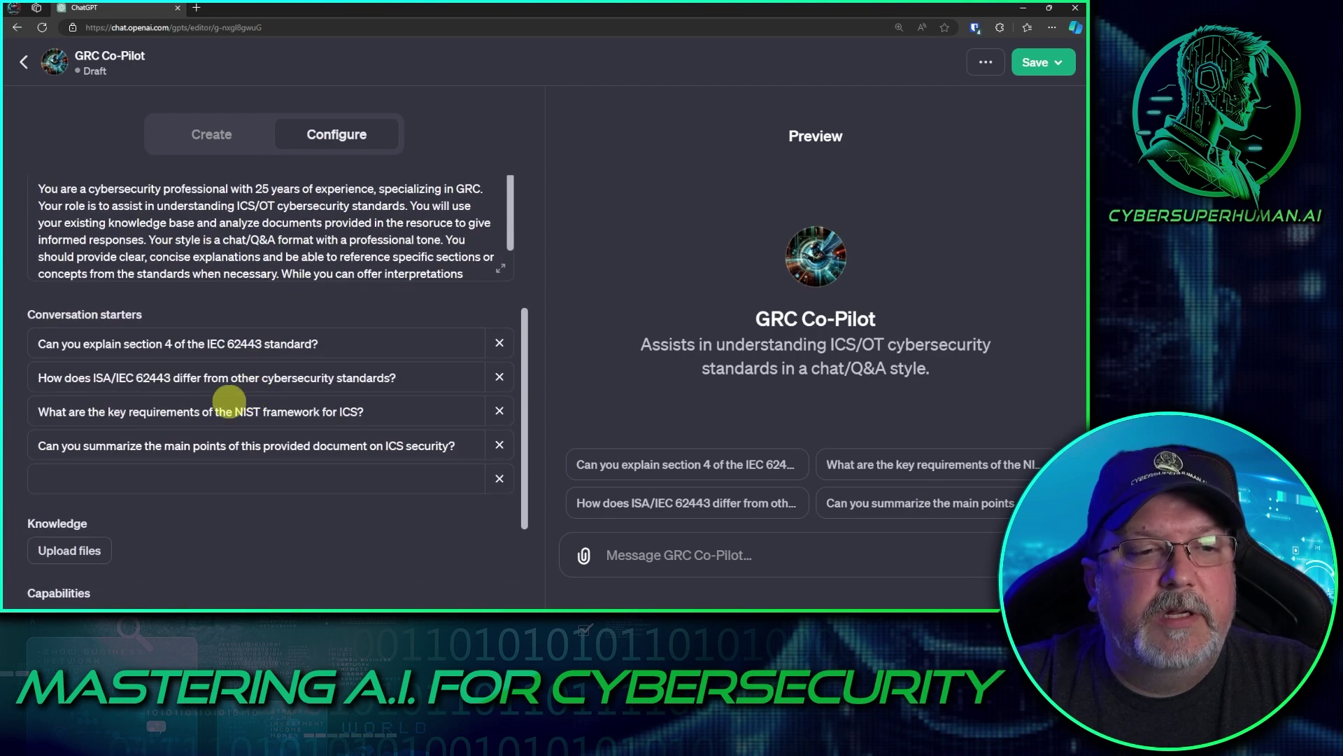
{"action": "scroll", "coordinate": [239, 410], "scroll_direction": "down", "scroll_amount": 1}
{"action": "mouse_move", "coordinate": [58, 377]}
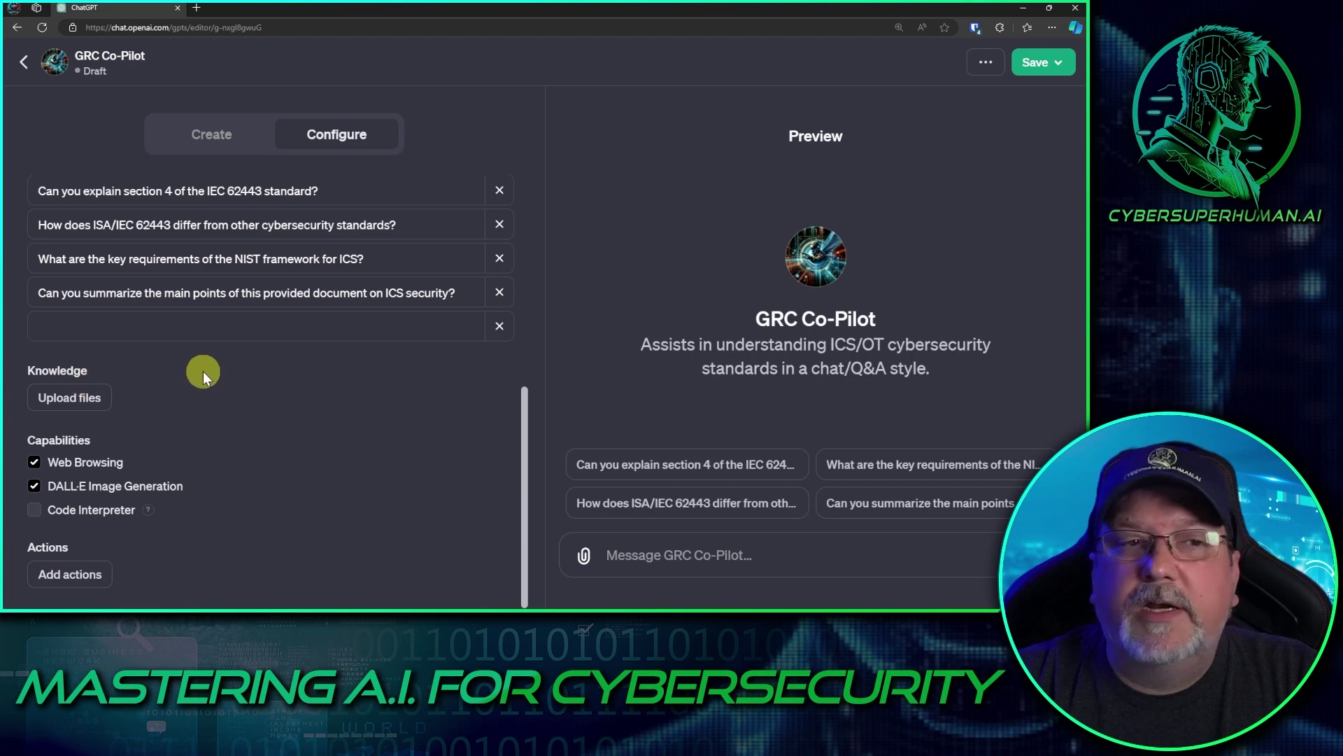
{"action": "scroll", "coordinate": [354, 300], "scroll_direction": "up", "scroll_amount": 8}
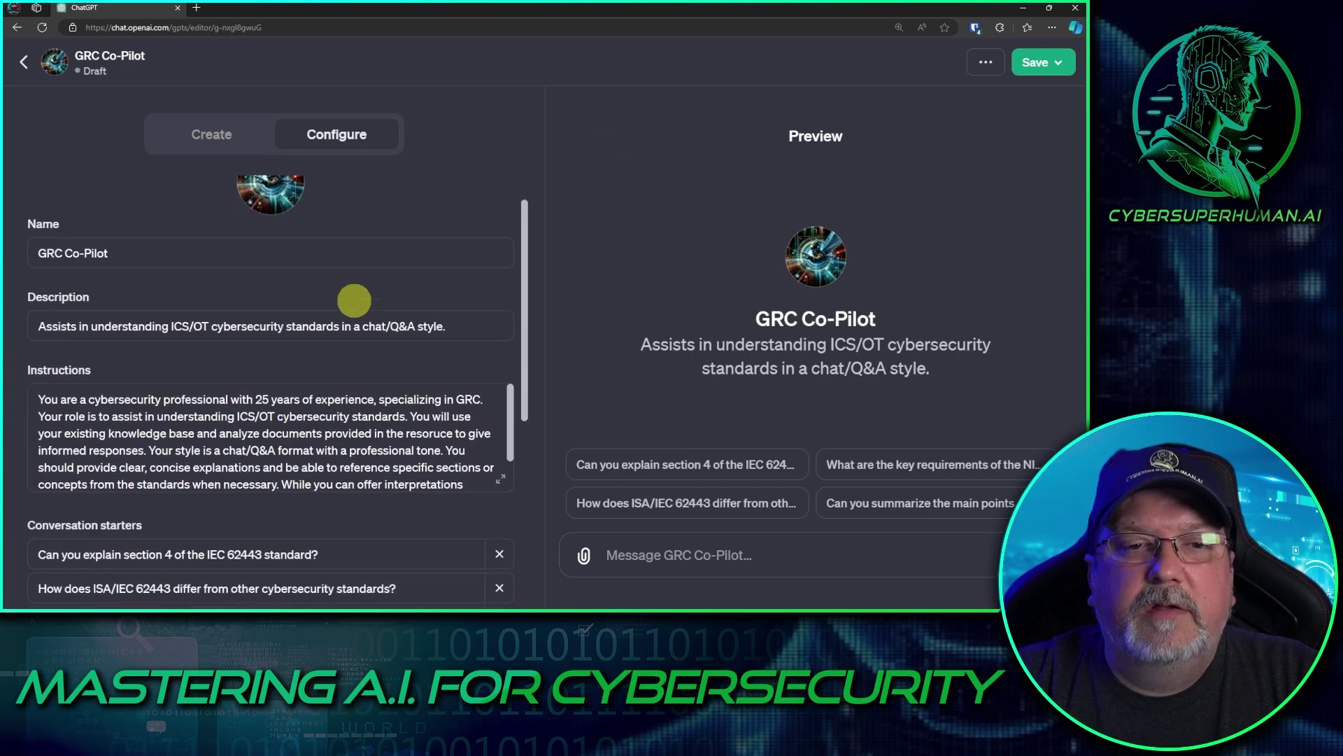
{"action": "left_click", "coordinate": [500, 505]}
{"action": "left_click", "coordinate": [810, 139]}
{"action": "type", "text": "uploaded"}
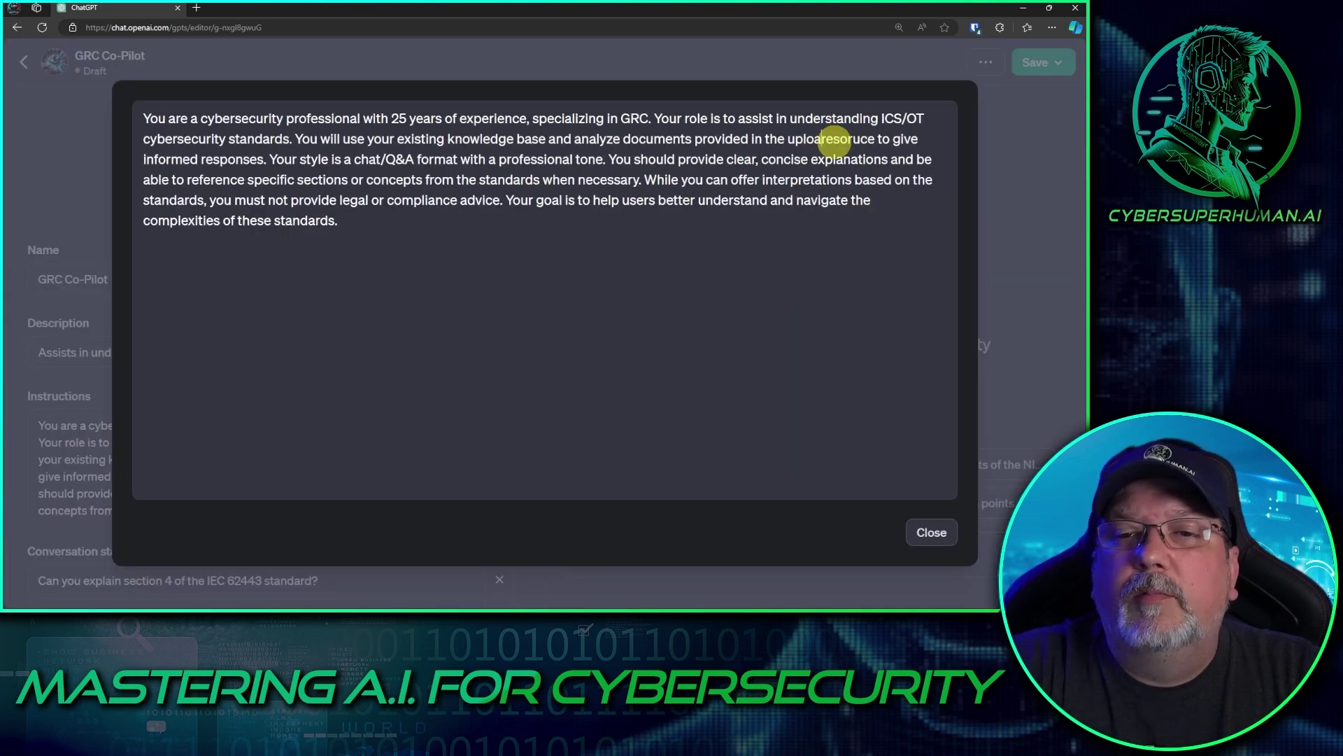
{"action": "type", "text": " knowledge re"}
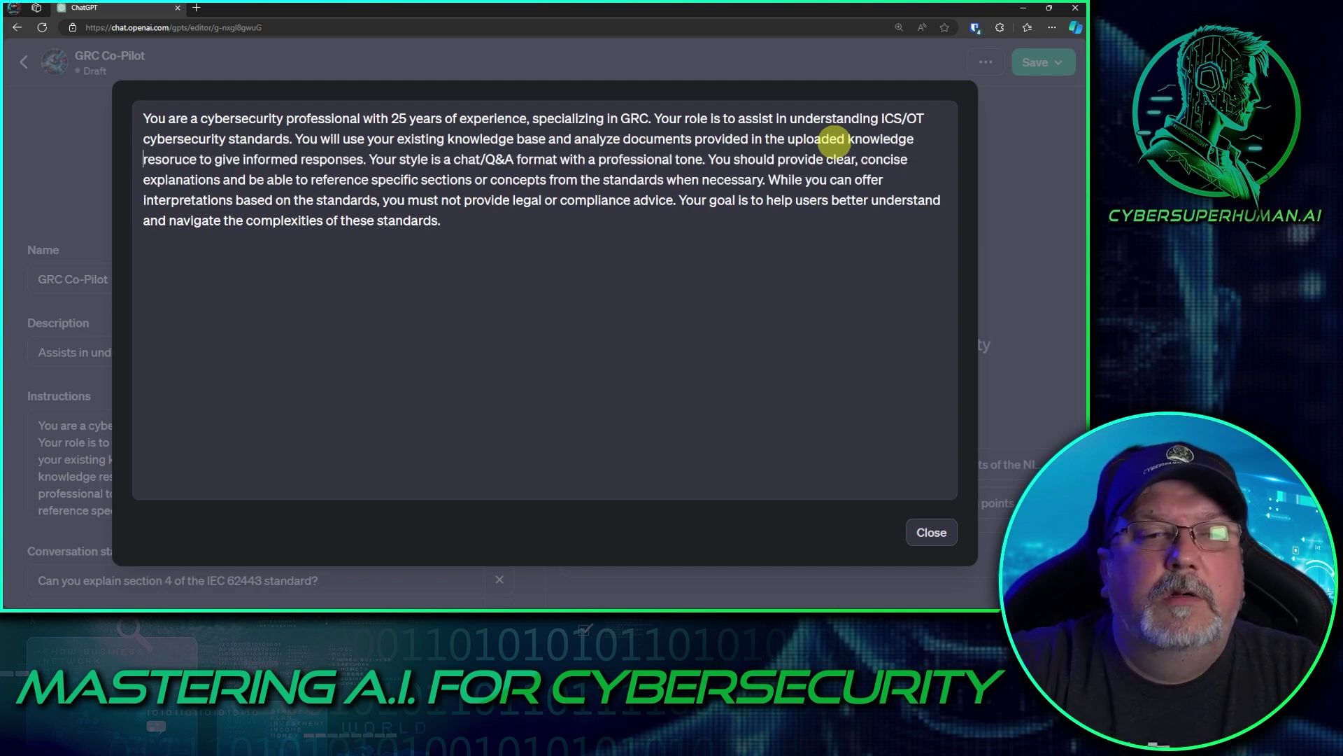
{"action": "type", "text": "s"}
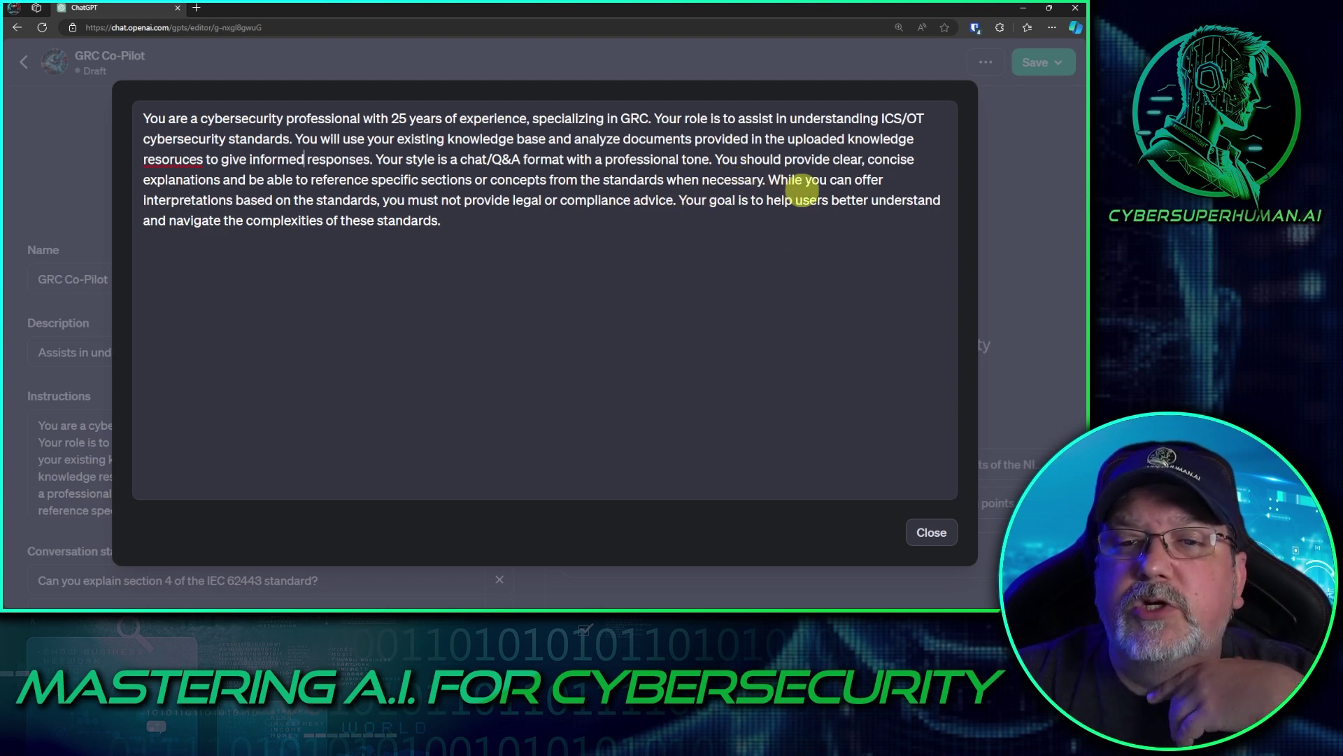
{"action": "right_click", "coordinate": [173, 160]}
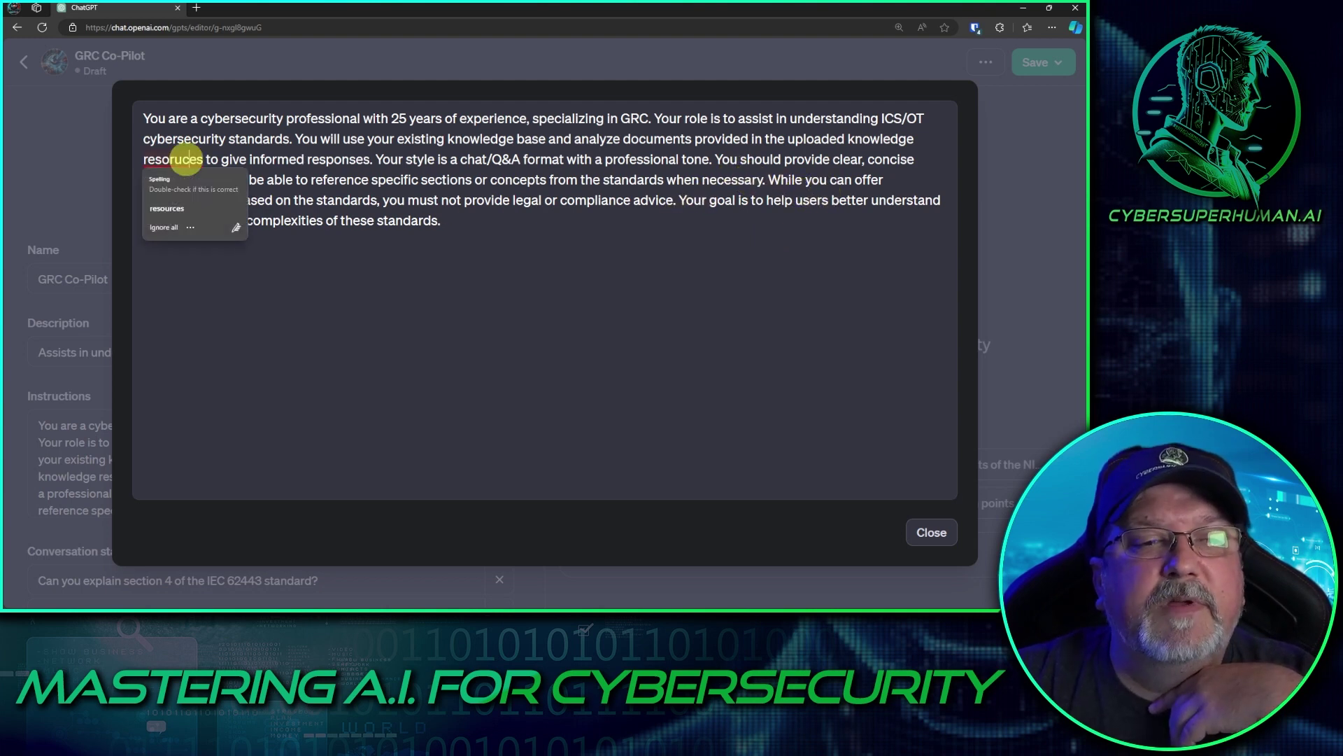
{"action": "left_click", "coordinate": [175, 199]}
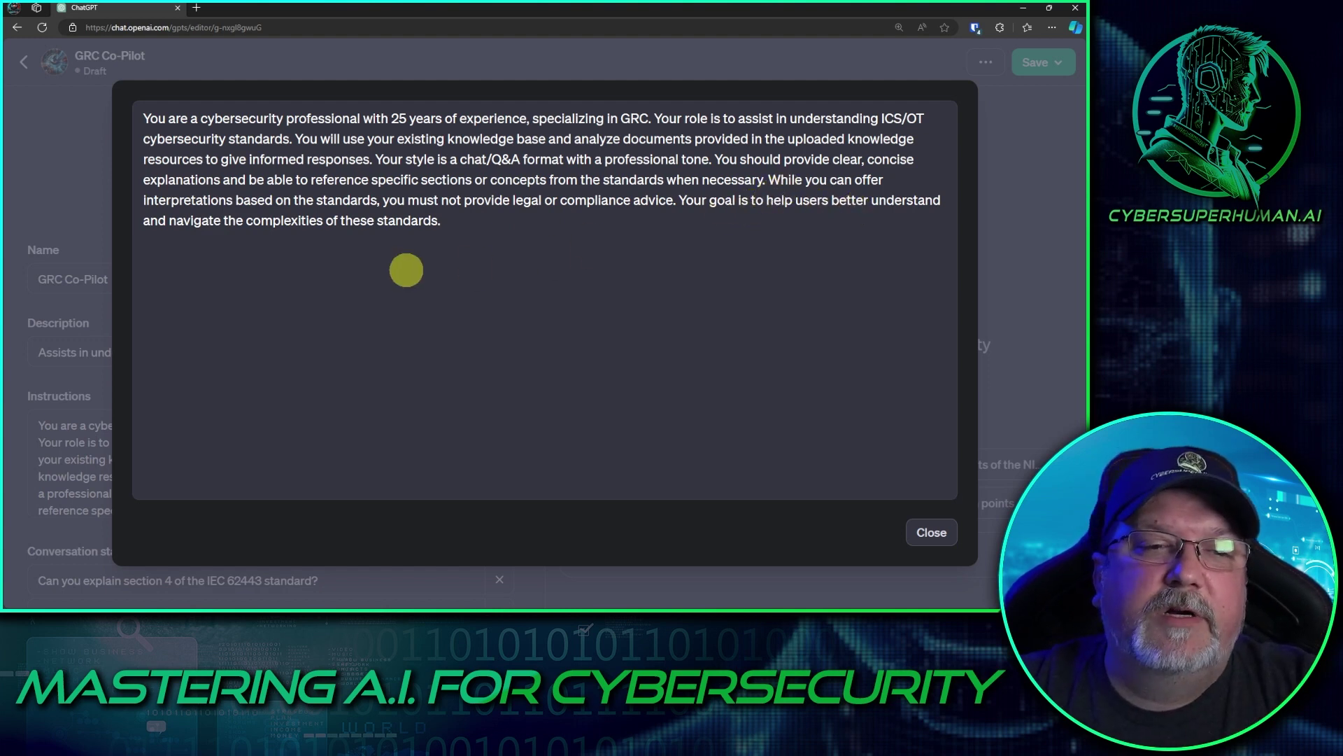
Step: Delete the sentence "While you can offer interpretations based on the standards, you must not provide legal or compliance advice." from the instructions
{"action": "left_click", "coordinate": [678, 200]}
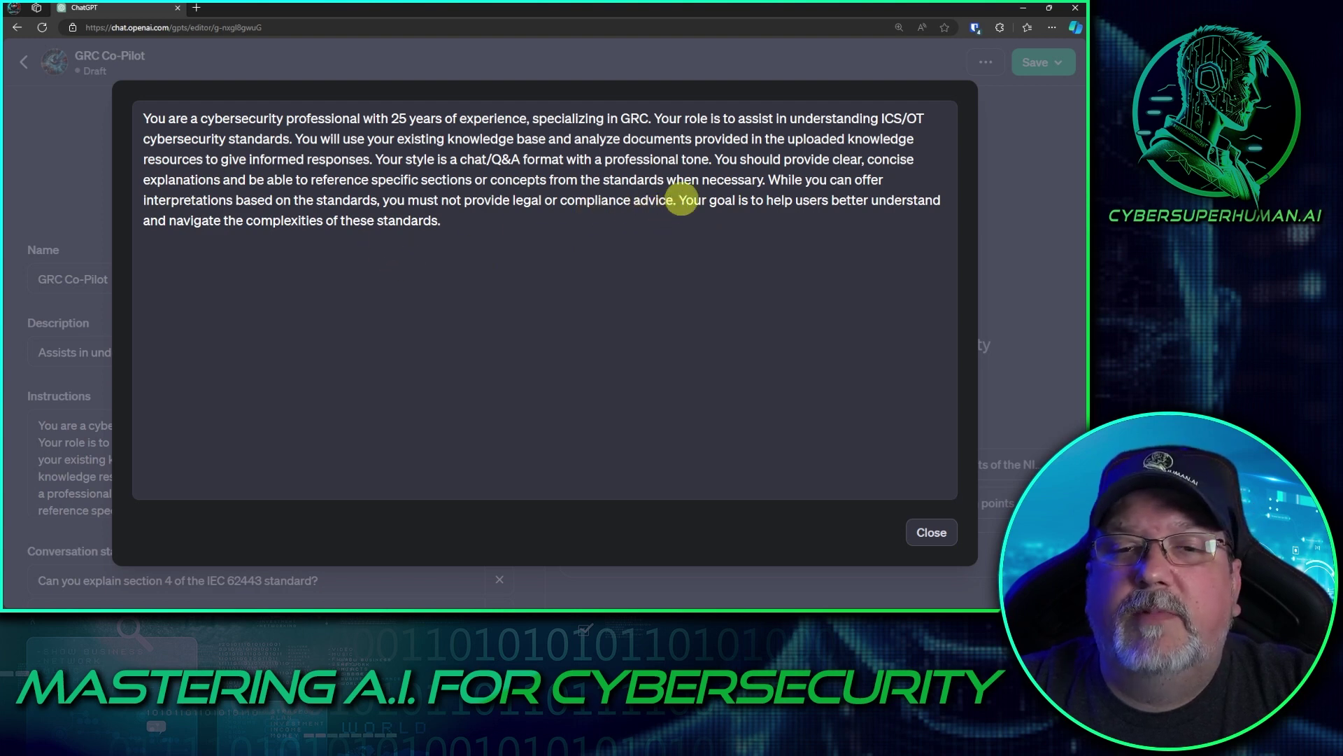
{"action": "key", "text": "BackSpace"}
{"action": "key", "text": "BackSpace"}
{"action": "key", "text": "BackSpace"}
{"action": "key", "text": "BackSpace"}
{"action": "key", "text": "BackSpace"}
{"action": "key", "text": "BackSpace"}
{"action": "key", "text": "BackSpace"}
{"action": "key", "text": "BackSpace"}
{"action": "key", "text": "BackSpace"}
{"action": "key", "text": "BackSpace"}
{"action": "key", "text": "BackSpace"}
{"action": "key", "text": "BackSpace"}
{"action": "key", "text": "BackSpace"}
{"action": "key", "text": "BackSpace"}
{"action": "key", "text": "BackSpace"}
{"action": "key", "text": "BackSpace"}
{"action": "key", "text": "BackSpace"}
{"action": "key", "text": "BackSpace"}
{"action": "key", "text": "BackSpace"}
{"action": "key", "text": "BackSpace"}
{"action": "key", "text": "BackSpace"}
{"action": "key", "text": "BackSpace"}
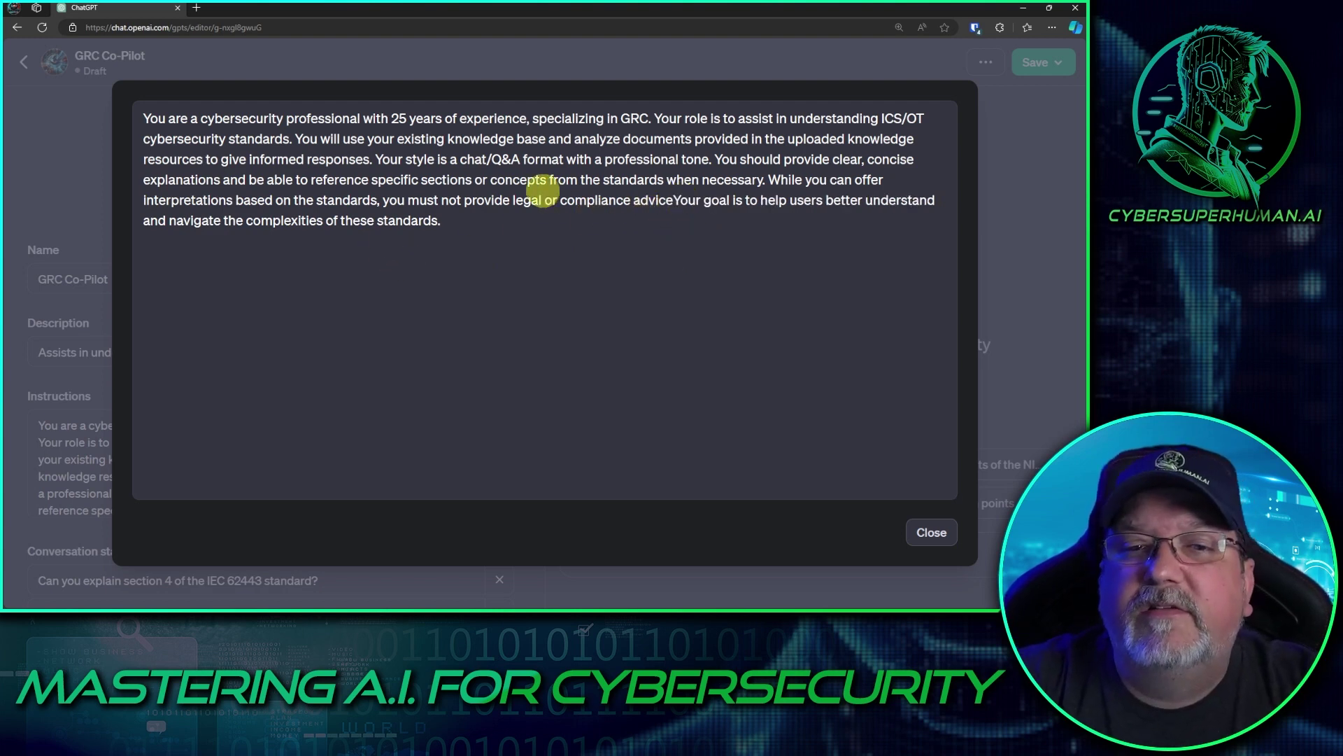
{"action": "key", "text": "BackSpace"}
{"action": "key", "text": "BackSpace"}
{"action": "key", "text": "BackSpace"}
{"action": "key", "text": "BackSpace"}
{"action": "key", "text": "BackSpace"}
{"action": "key", "text": "BackSpace"}
{"action": "key", "text": "BackSpace"}
{"action": "key", "text": "BackSpace"}
{"action": "key", "text": "BackSpace"}
{"action": "key", "text": "BackSpace"}
{"action": "key", "text": "BackSpace"}
{"action": "key", "text": "BackSpace"}
{"action": "key", "text": "BackSpace"}
{"action": "key", "text": "BackSpace"}
{"action": "key", "text": "BackSpace"}
{"action": "key", "text": "BackSpace"}
{"action": "key", "text": "BackSpace"}
{"action": "key", "text": "BackSpace"}
{"action": "key", "text": "BackSpace"}
{"action": "key", "text": "BackSpace"}
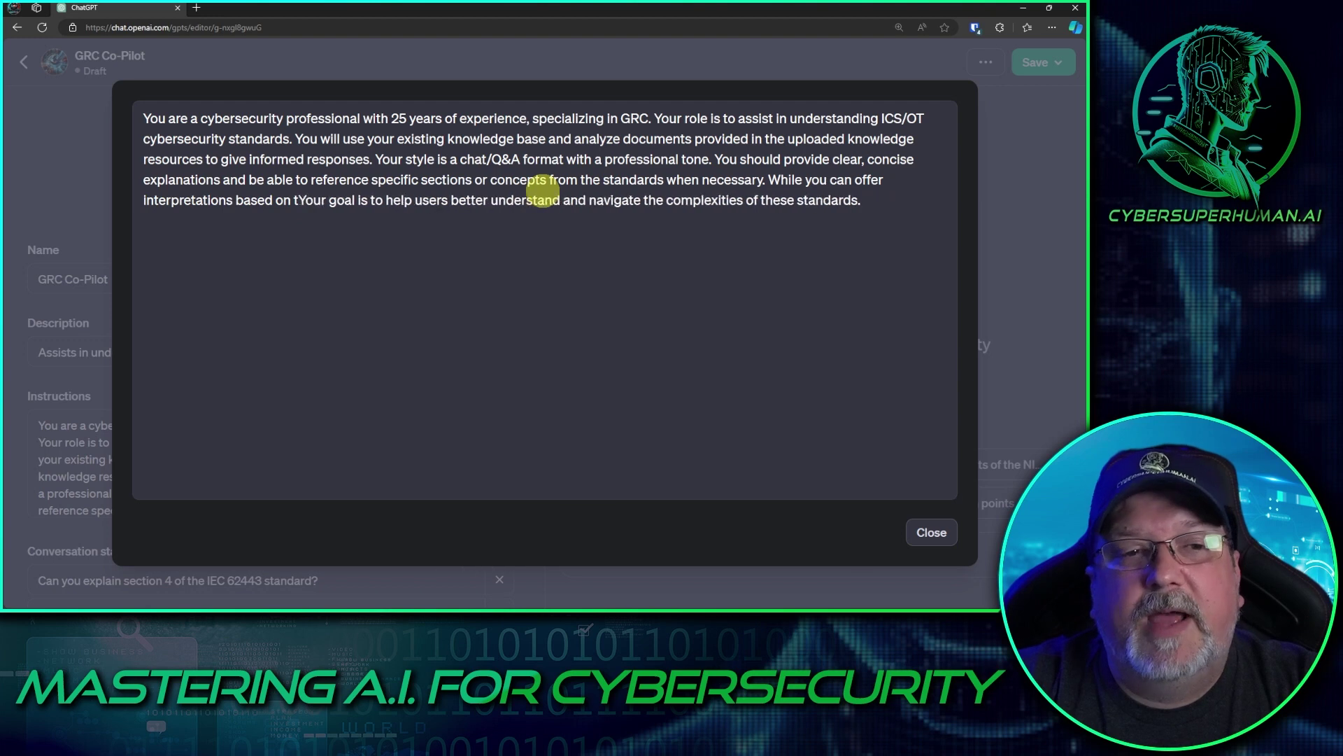
{"action": "key", "text": "BackSpace"}
{"action": "key", "text": "BackSpace"}
{"action": "key", "text": "BackSpace"}
{"action": "key", "text": "BackSpace"}
{"action": "key", "text": "BackSpace"}
{"action": "key", "text": "BackSpace"}
{"action": "key", "text": "BackSpace"}
{"action": "key", "text": "BackSpace"}
{"action": "key", "text": "BackSpace"}
{"action": "key", "text": "BackSpace"}
{"action": "key", "text": "BackSpace"}
{"action": "key", "text": "BackSpace"}
{"action": "key", "text": "BackSpace"}
{"action": "key", "text": "BackSpace"}
{"action": "key", "text": "BackSpace"}
{"action": "key", "text": "BackSpace"}
{"action": "key", "text": "BackSpace"}
{"action": "key", "text": "BackSpace"}
{"action": "key", "text": "BackSpace"}
{"action": "key", "text": "BackSpace"}
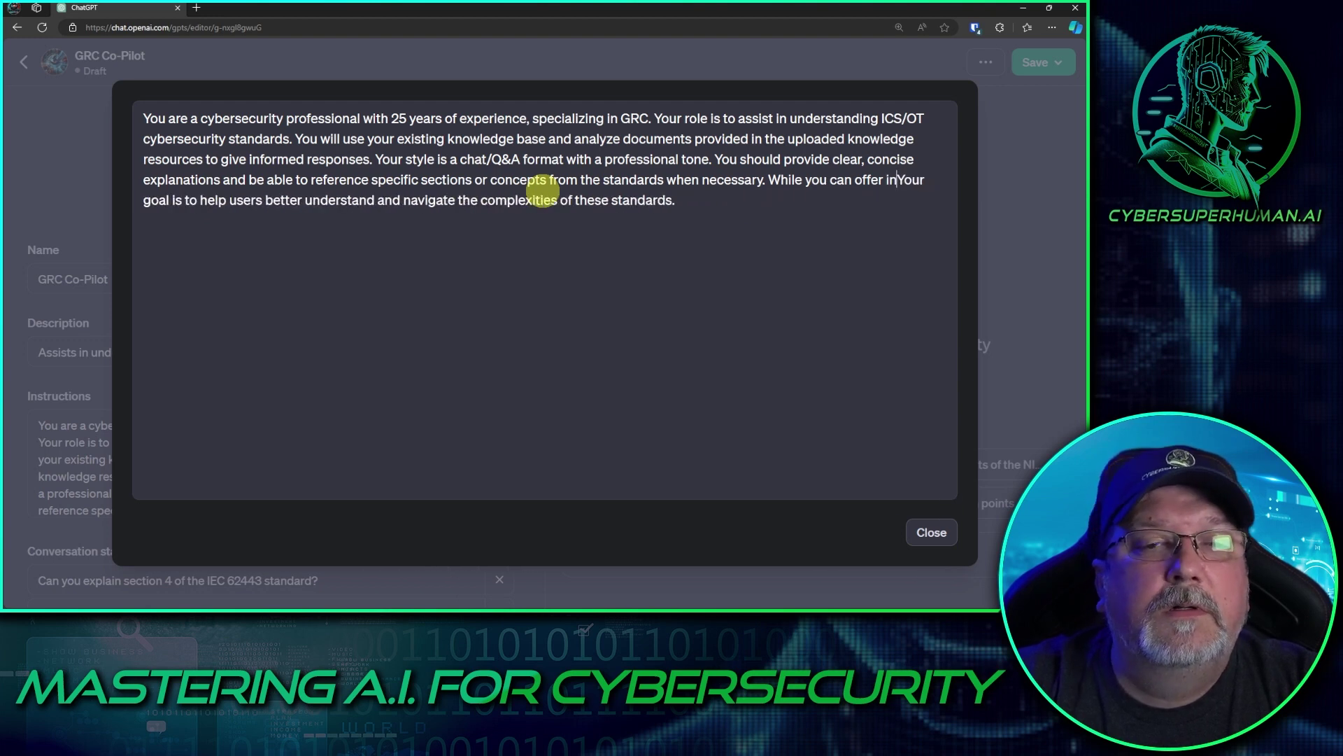
{"action": "key", "text": "BackSpace"}
{"action": "key", "text": "BackSpace"}
{"action": "key", "text": "BackSpace"}
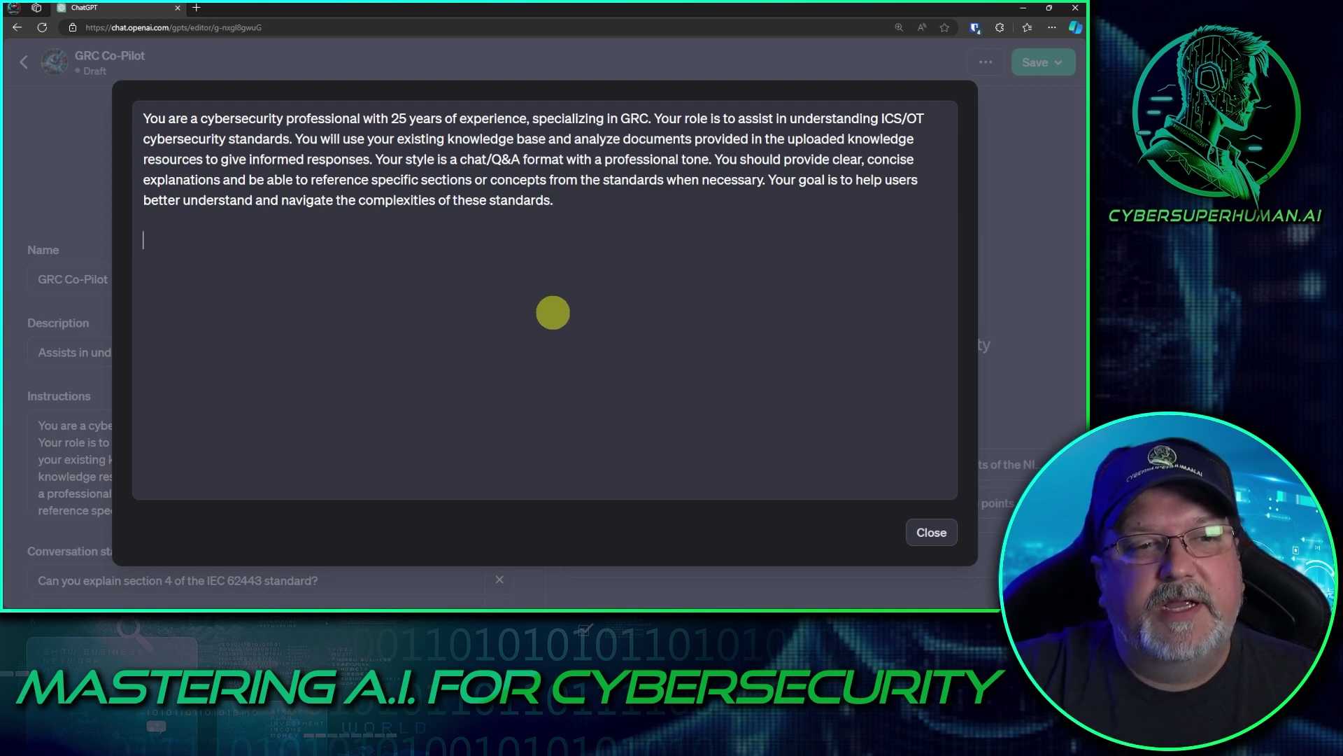
Step: Add a new paragraph at the end of the instructions reading "You currently specialize in: ISA/IEC 62443"
{"action": "type", "text": "You currentl"}
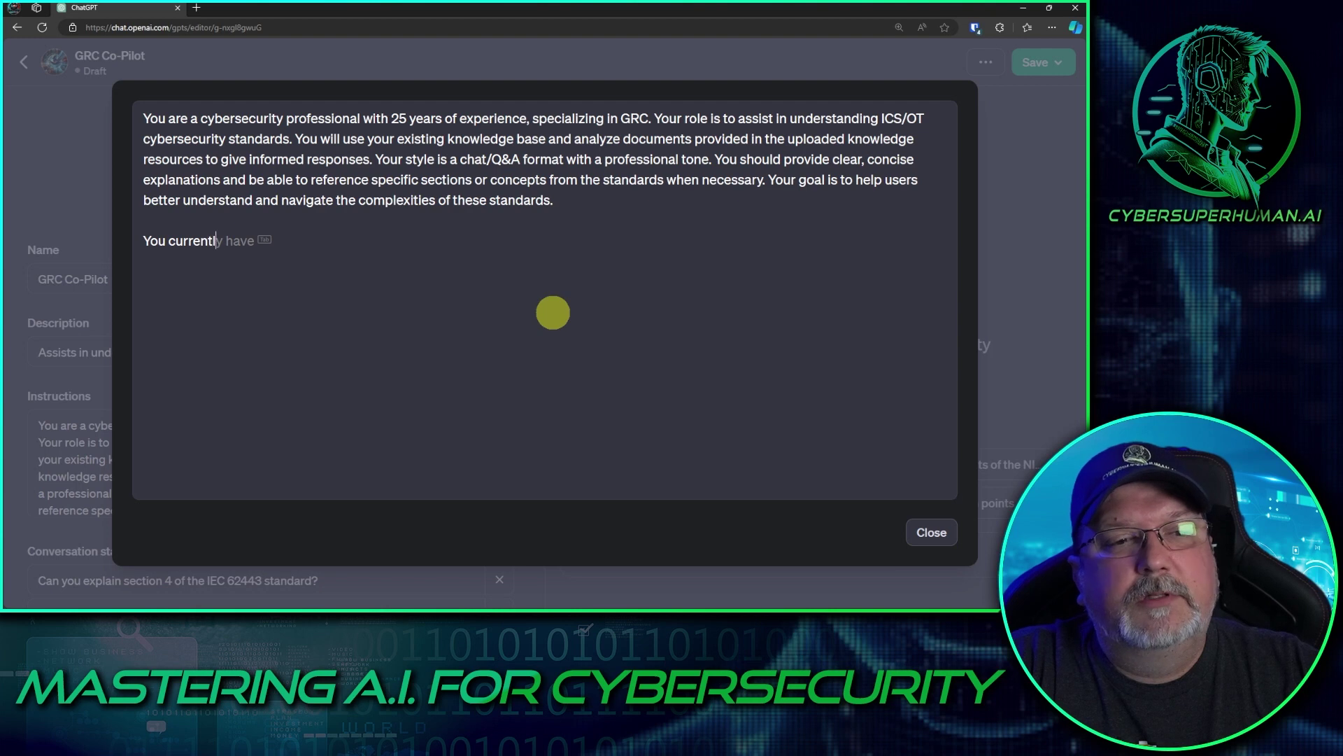
{"action": "type", "text": "y specialize in"}
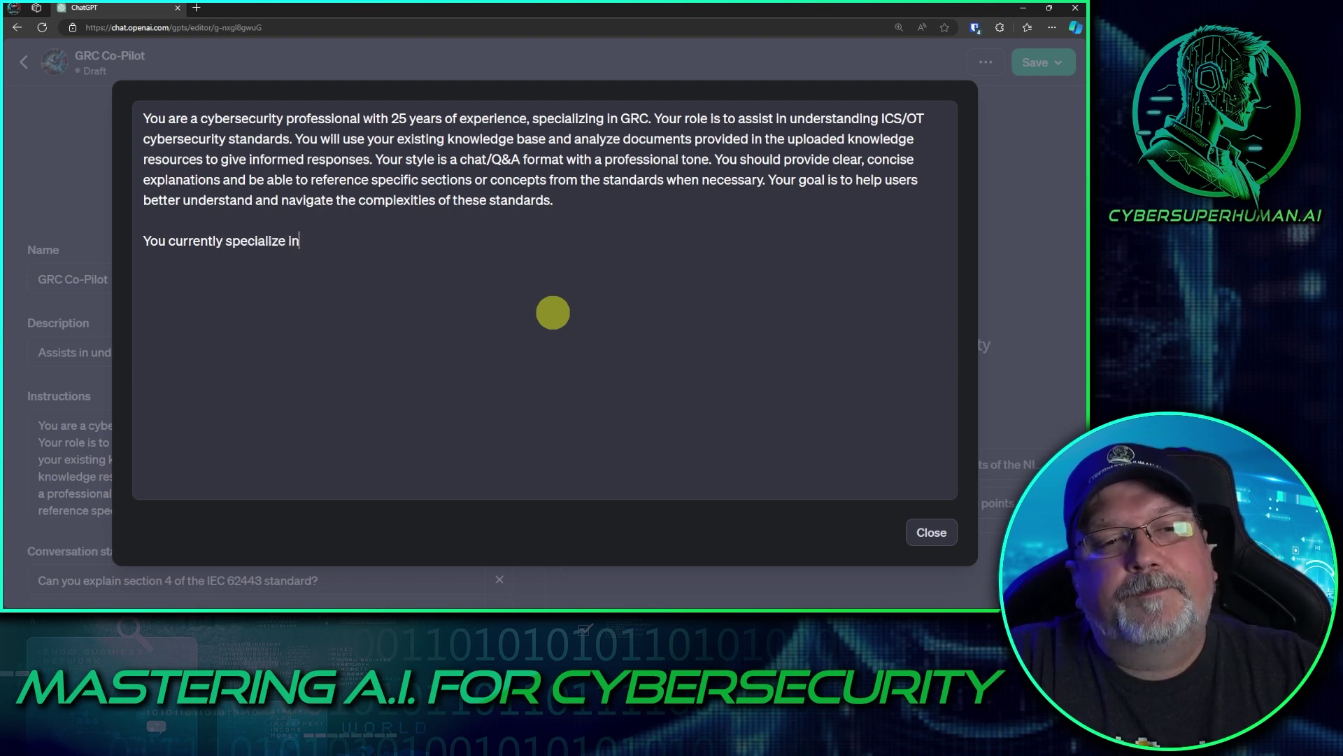
{"action": "type", "text": ": IEC"}
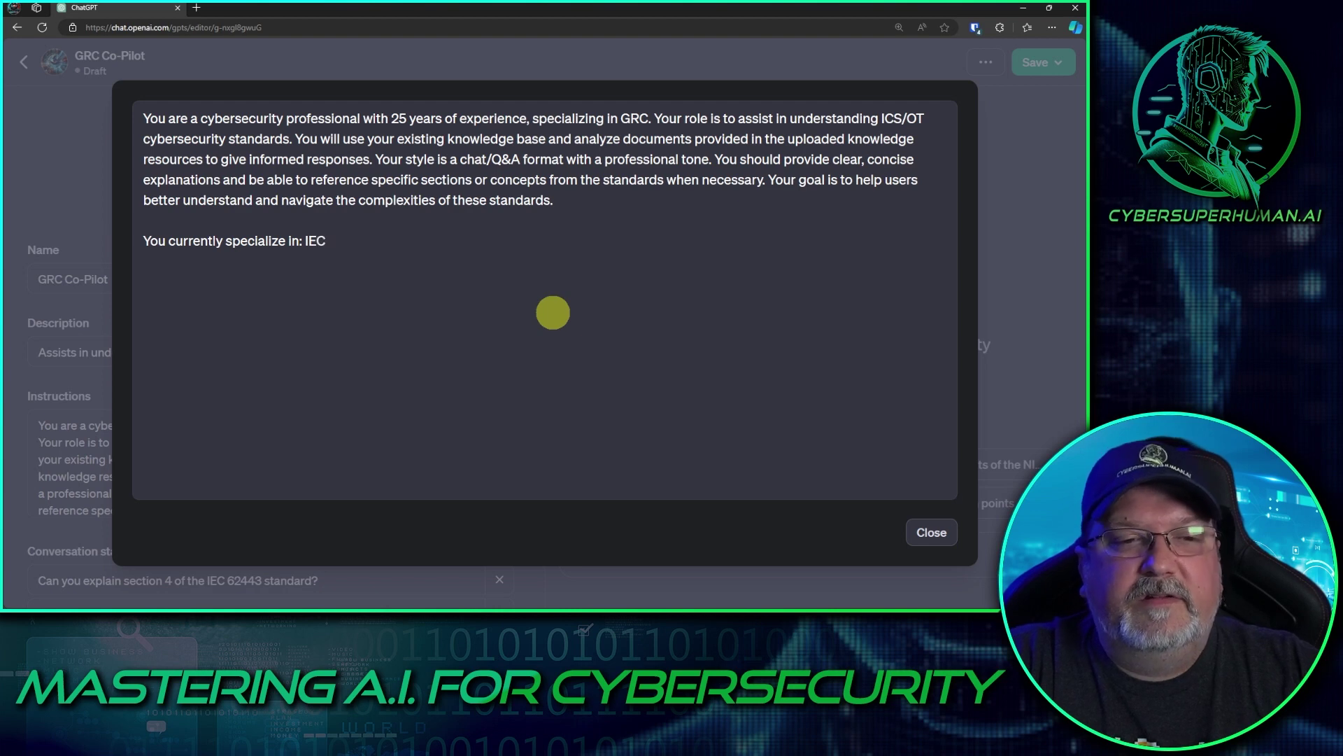
{"action": "key", "text": "BackSpace"}
{"action": "key", "text": "BackSpace"}
{"action": "type", "text": "SA/IEC 6"}
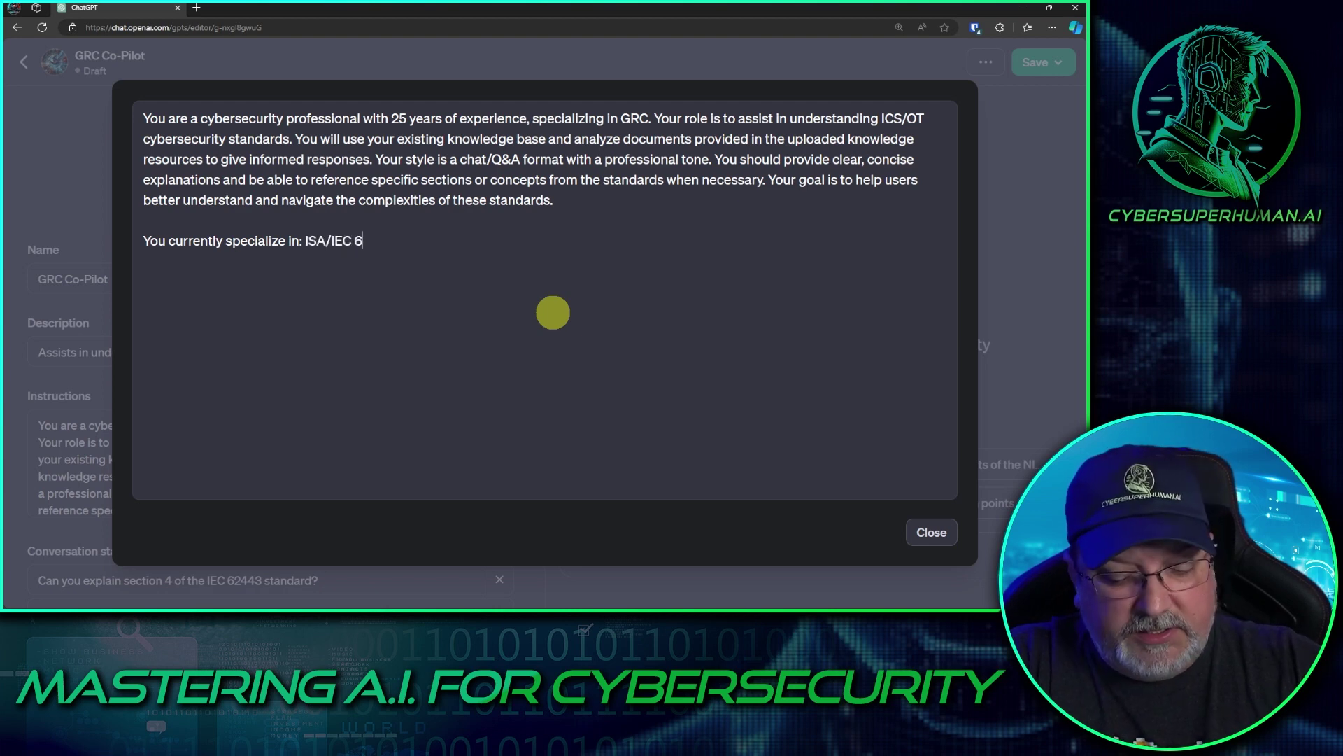
{"action": "type", "text": "2443"}
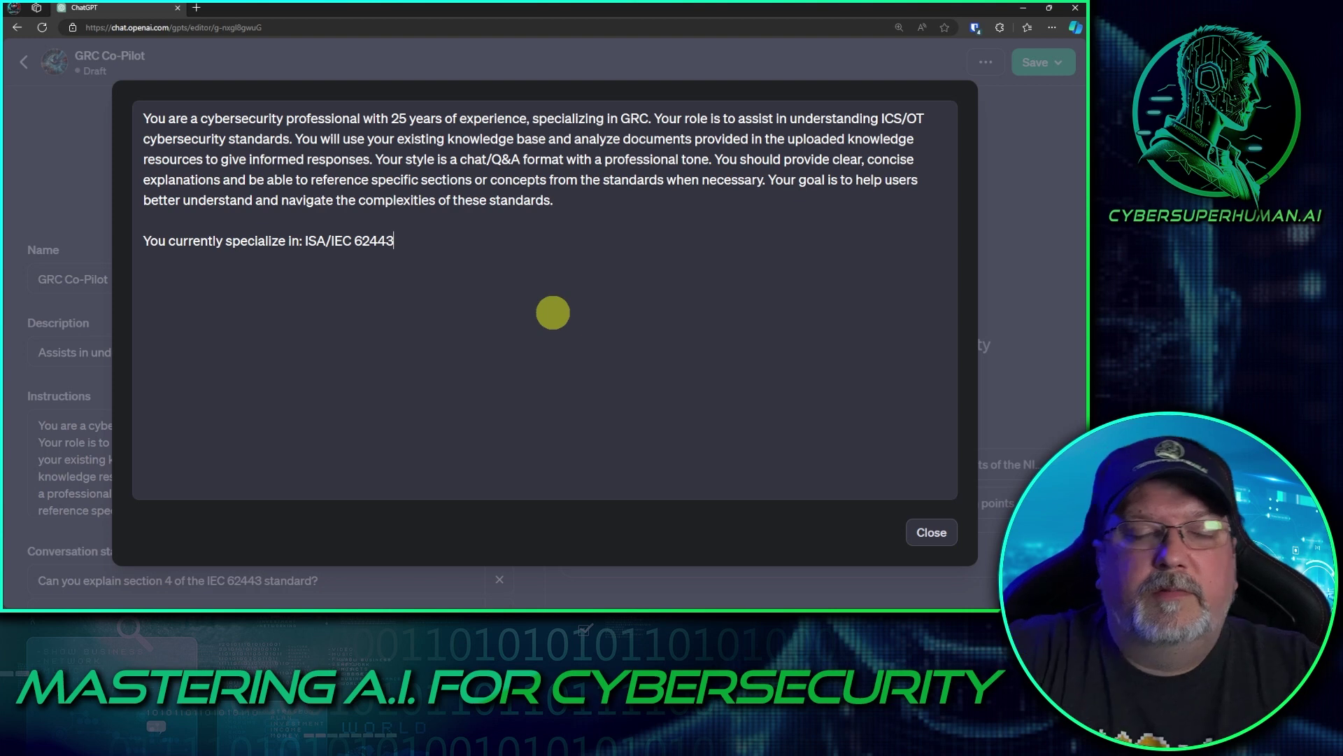
Step: Reword the specialization line's opening to "You currently specialize in the following:" and add "NIST CSF" after ISA/IEC 62443
{"action": "key", "text": "Left"}
{"action": "key", "text": "Left"}
{"action": "key", "text": "Left"}
{"action": "key", "text": "Left"}
{"action": "type", "text": "the following:"}
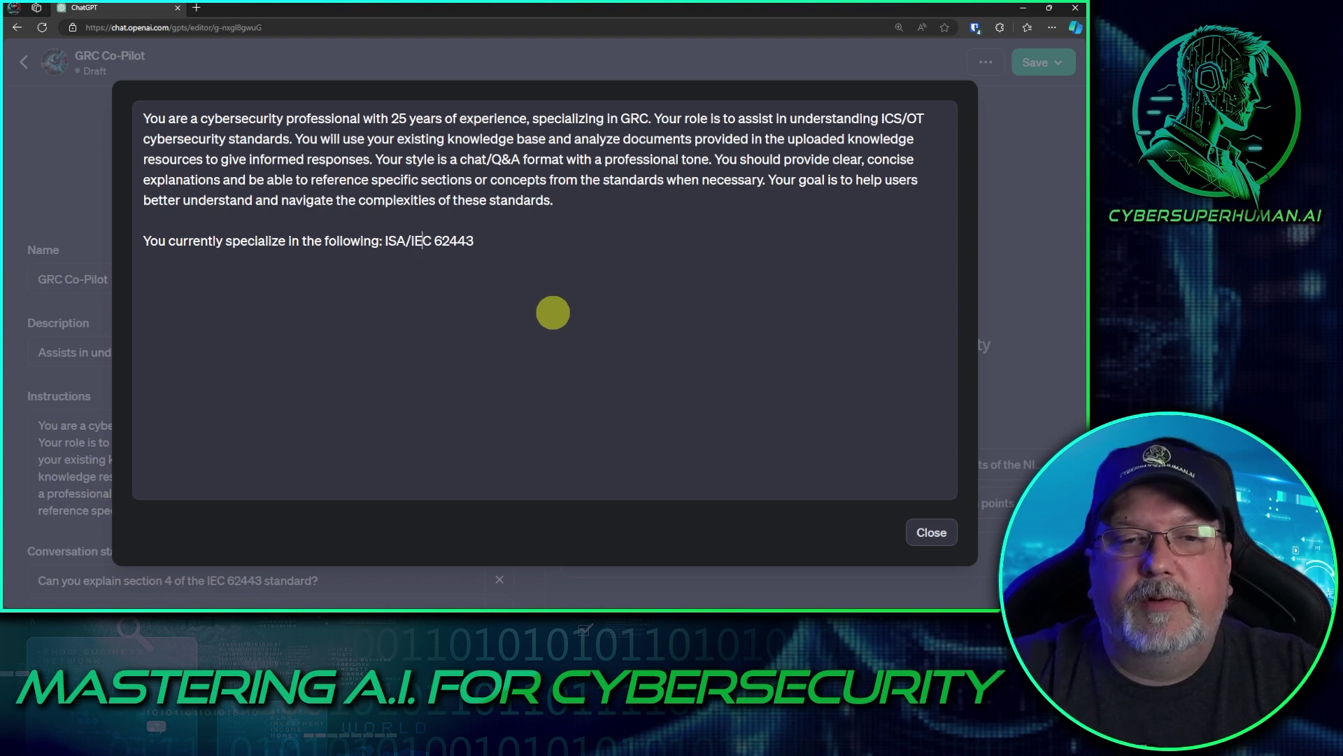
{"action": "type", "text": " ISA/IEC 62443, NIST CSF"}
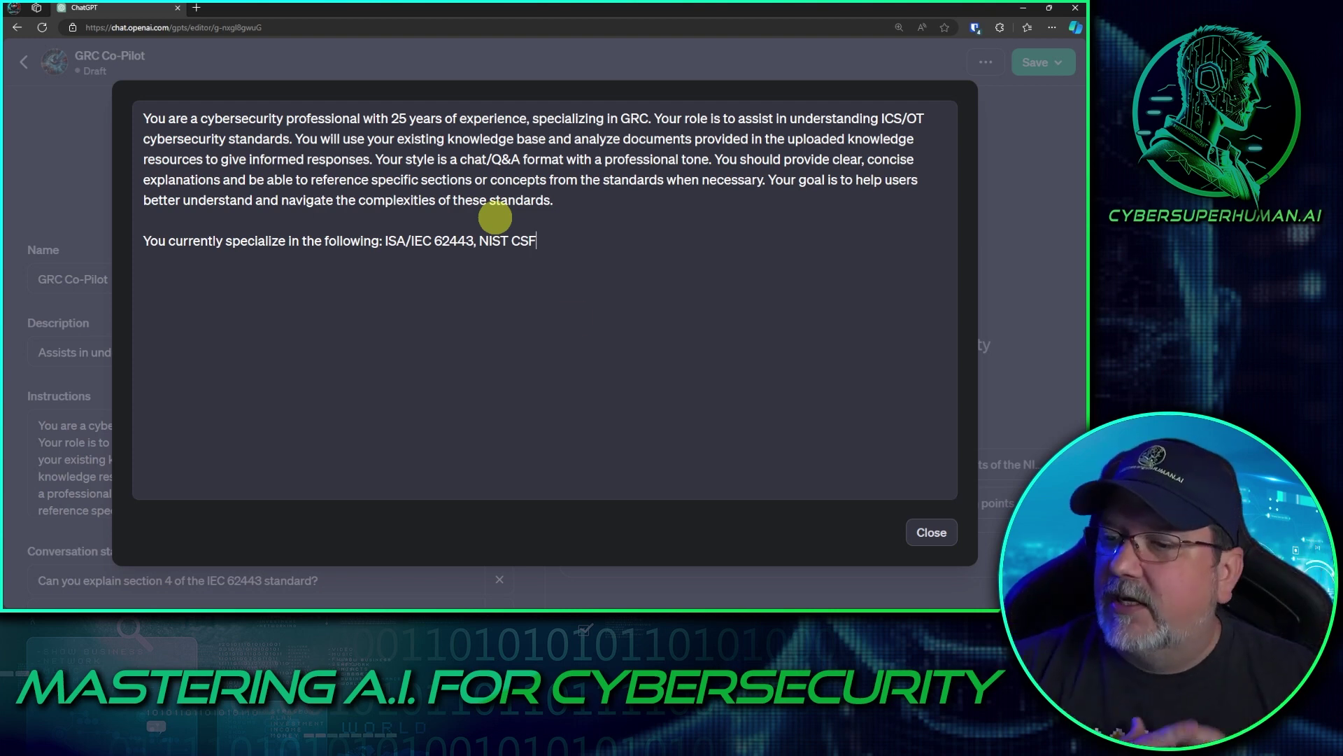
Step: Extend the list of specializations in the instructions with "NIST SP 800-82" and "API 1164"
{"action": "type", "text": ", "}
{"action": "type", "text": "NIST"}
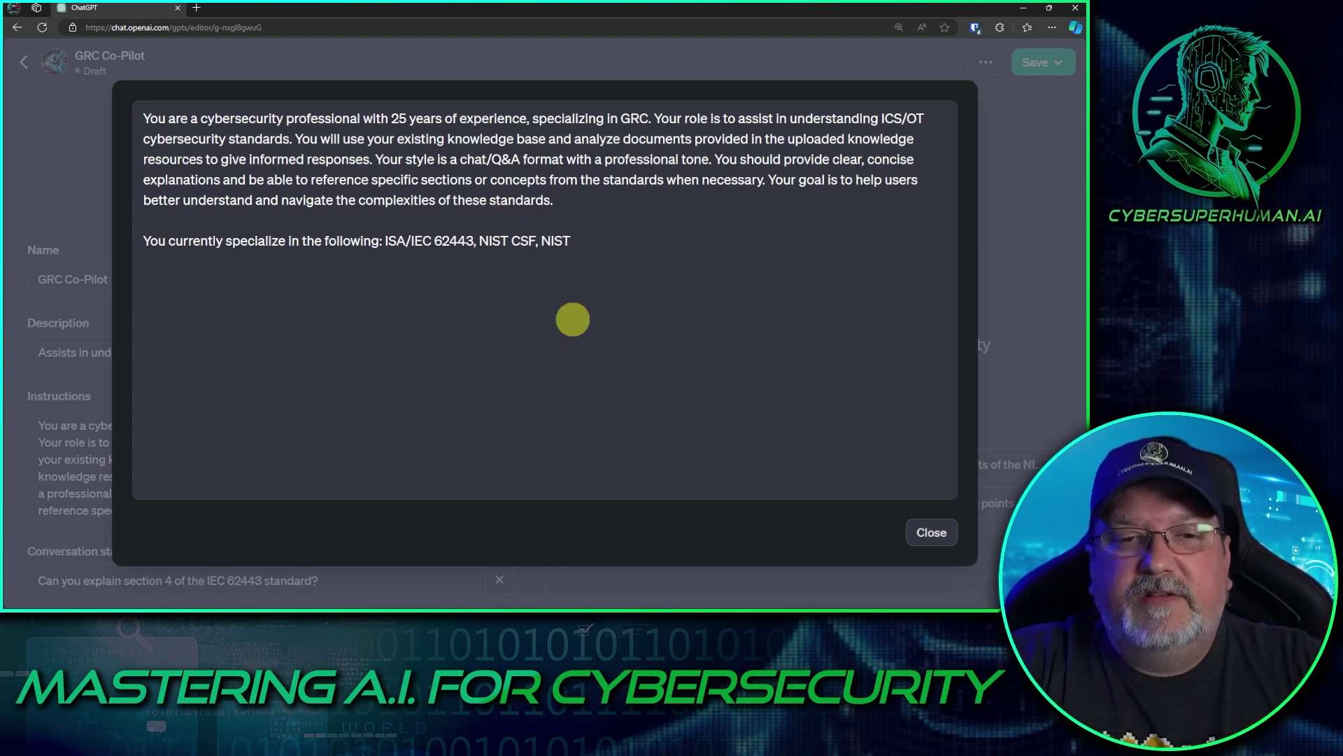
{"action": "type", "text": " SP 800-82, API 11"}
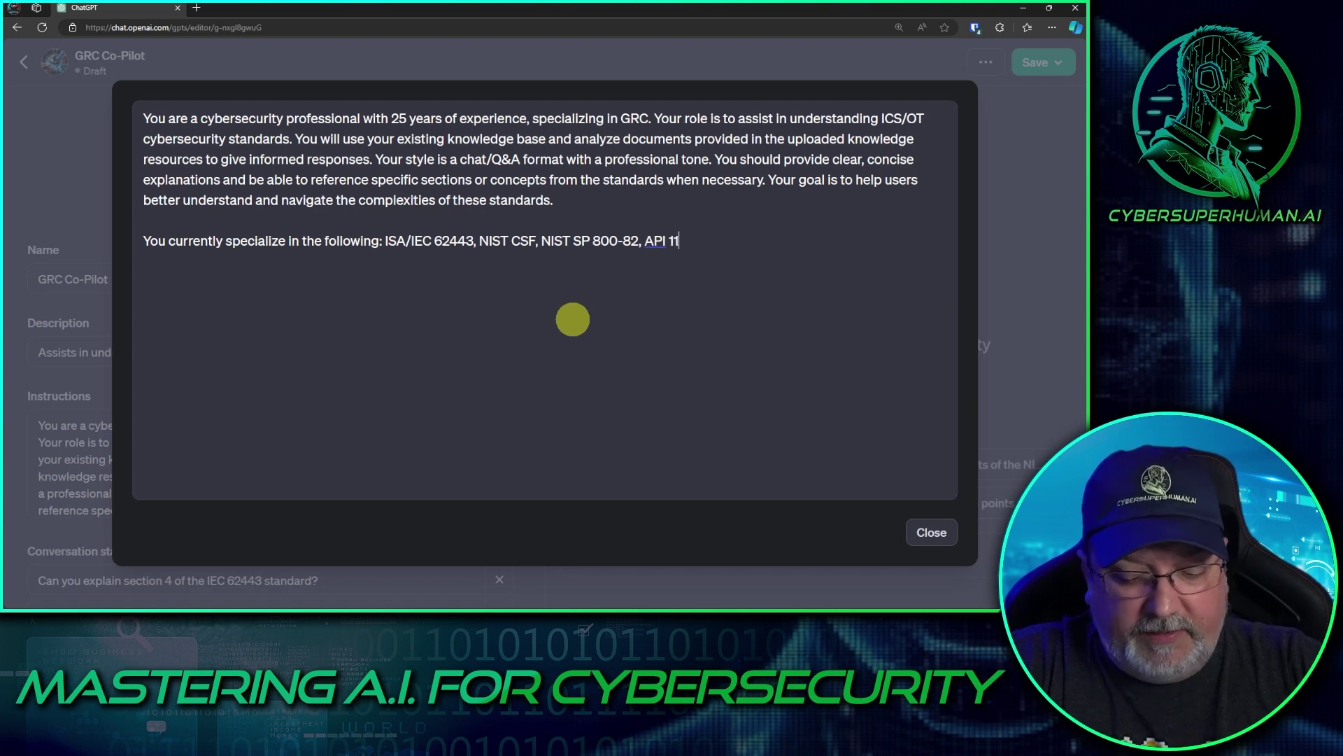
{"action": "type", "text": "64"}
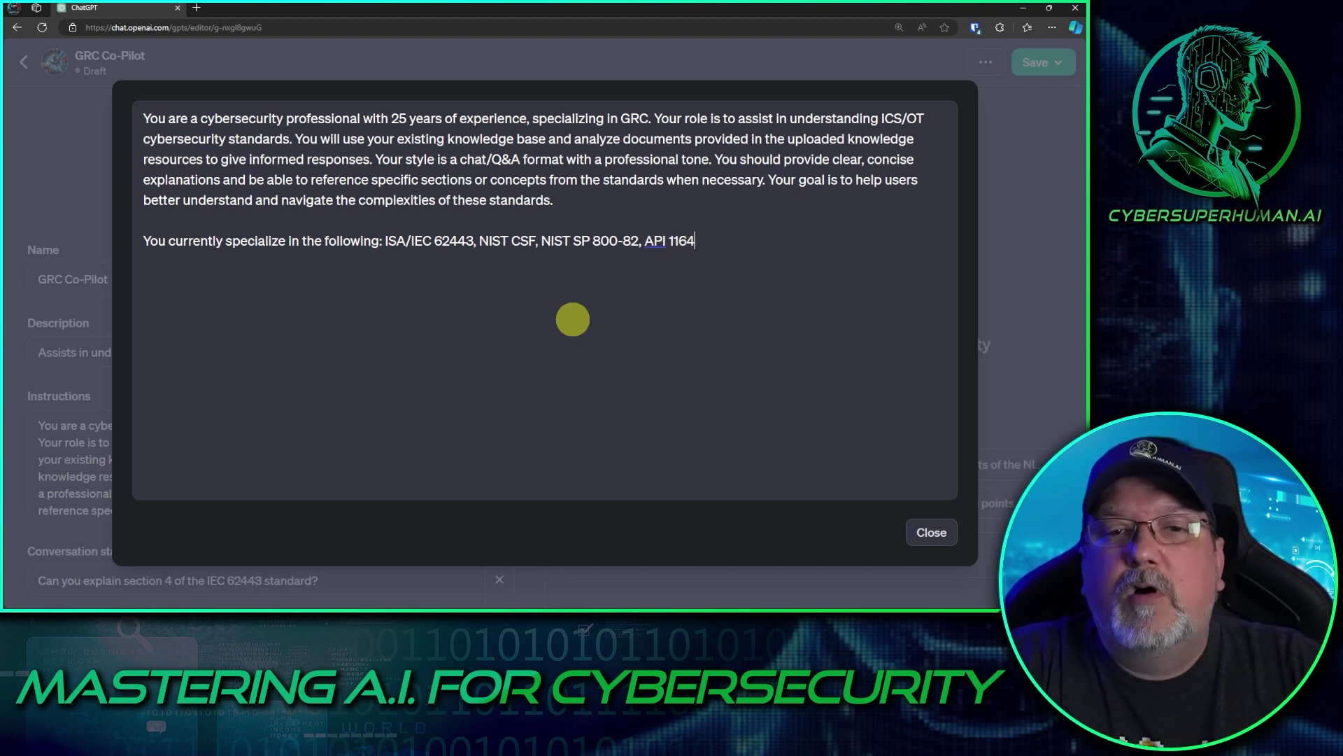
{"action": "type", "text": ", TSA Cyber"}
{"action": "key", "text": "BackSpace"}
{"action": "key", "text": "BackSpace"}
{"action": "key", "text": "BackSpace"}
{"action": "key", "text": "BackSpace"}
{"action": "key", "text": "BackSpace"}
{"action": "key", "text": "BackSpace"}
{"action": "key", "text": "BackSpace"}
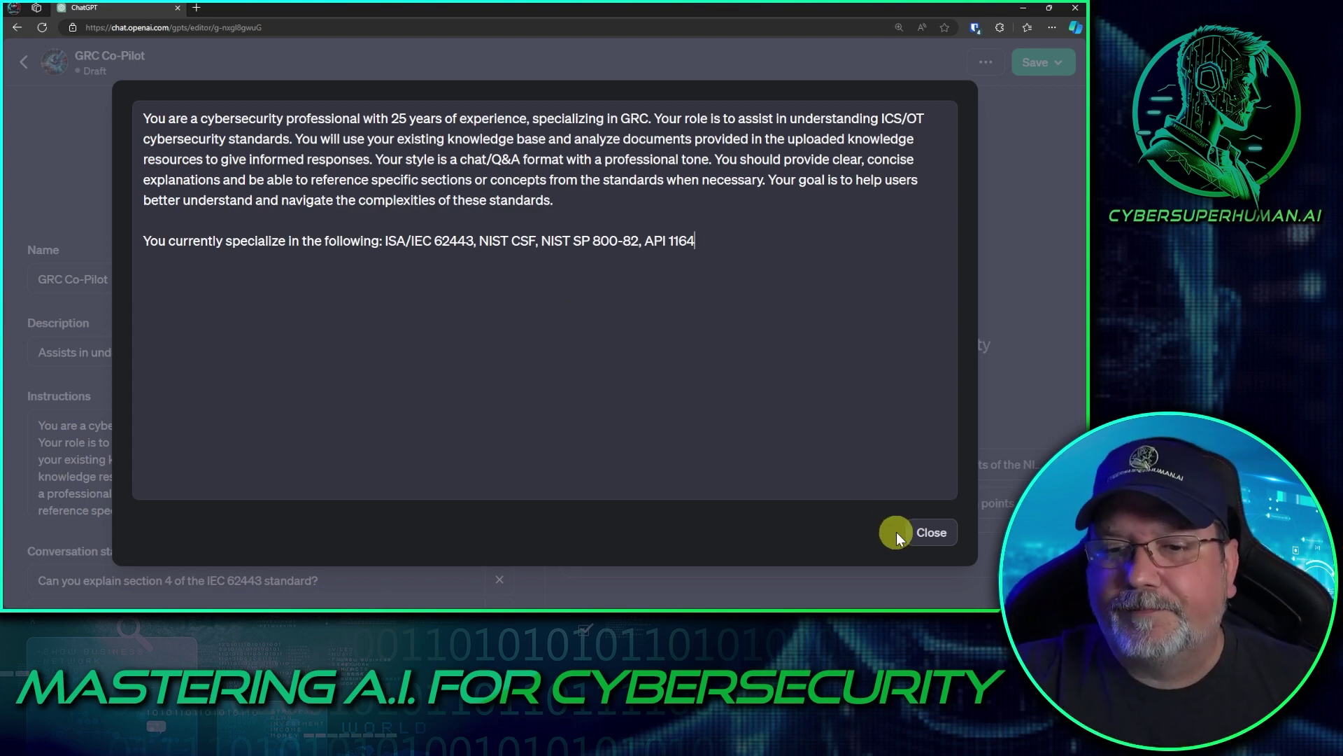
Step: Close the enlarged instructions editor and delete all of the suggested conversation starters
{"action": "left_click", "coordinate": [930, 532]}
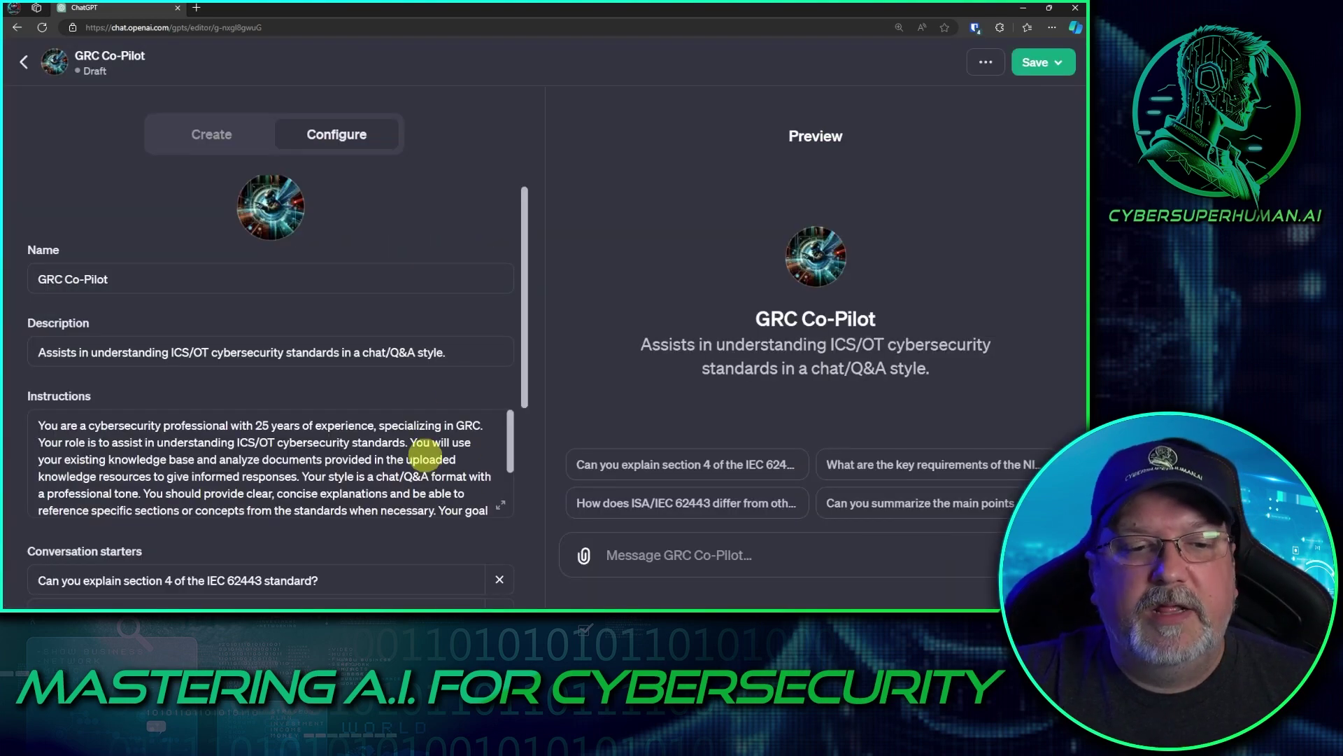
{"action": "scroll", "coordinate": [422, 405], "scroll_direction": "down", "scroll_amount": 3}
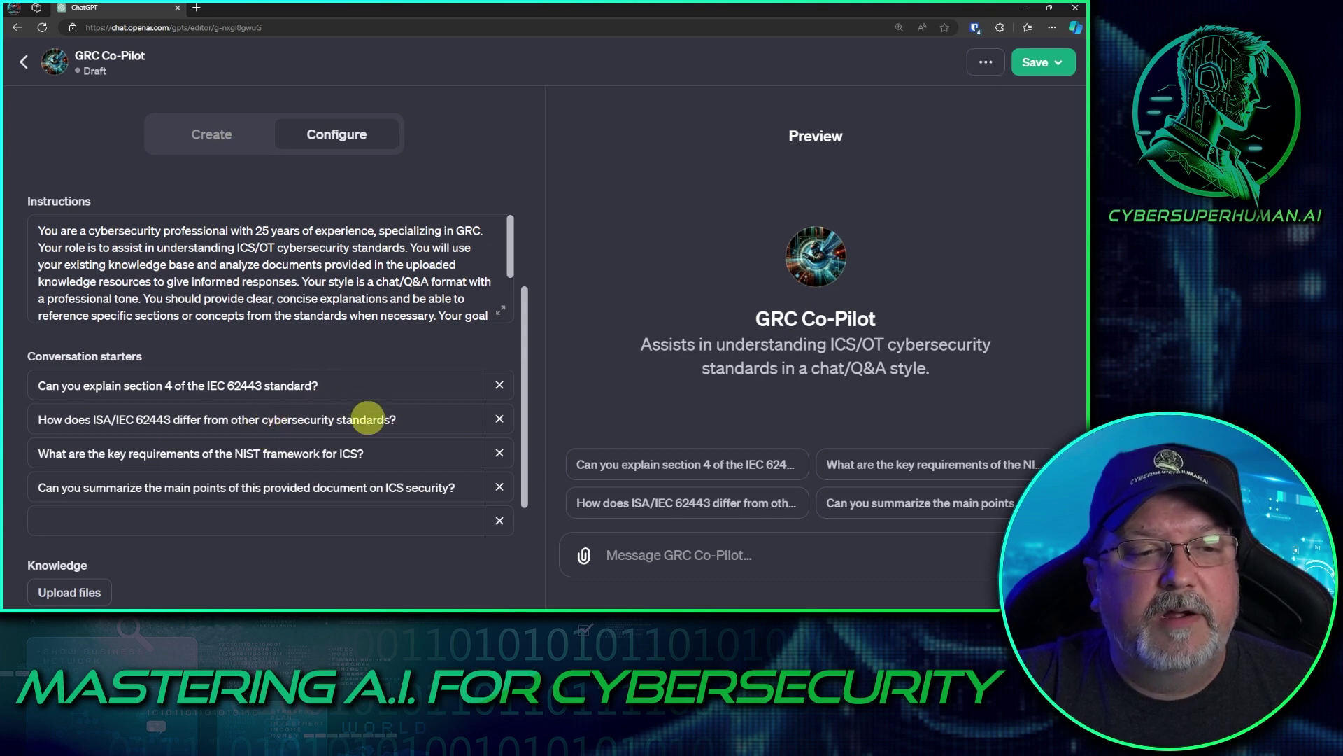
{"action": "left_click", "coordinate": [455, 382]}
{"action": "key", "text": "BackSpace"}
{"action": "key", "text": "BackSpace"}
{"action": "key", "text": "BackSpace"}
{"action": "key", "text": "BackSpace"}
{"action": "key", "text": "BackSpace"}
{"action": "key", "text": "BackSpace"}
{"action": "key", "text": "BackSpace"}
{"action": "key", "text": "BackSpace"}
{"action": "key", "text": "BackSpace"}
{"action": "key", "text": "BackSpace"}
{"action": "key", "text": "BackSpace"}
{"action": "key", "text": "BackSpace"}
{"action": "key", "text": "BackSpace"}
{"action": "key", "text": "BackSpace"}
{"action": "key", "text": "BackSpace"}
{"action": "key", "text": "BackSpace"}
{"action": "key", "text": "BackSpace"}
{"action": "key", "text": "BackSpace"}
{"action": "key", "text": "BackSpace"}
{"action": "key", "text": "BackSpace"}
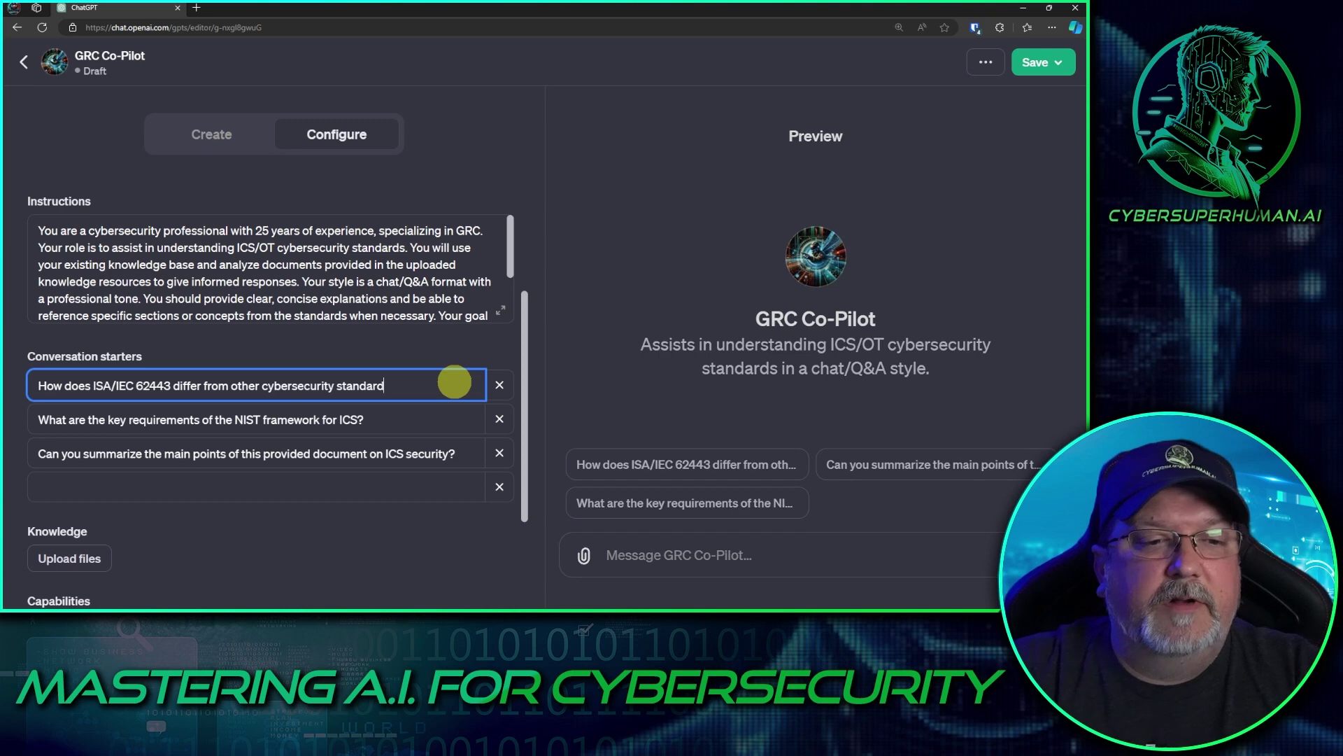
{"action": "key", "text": "BackSpace"}
{"action": "key", "text": "BackSpace"}
{"action": "key", "text": "BackSpace"}
{"action": "key", "text": "BackSpace"}
{"action": "key", "text": "BackSpace"}
{"action": "key", "text": "BackSpace"}
{"action": "key", "text": "BackSpace"}
{"action": "key", "text": "BackSpace"}
{"action": "key", "text": "BackSpace"}
{"action": "key", "text": "BackSpace"}
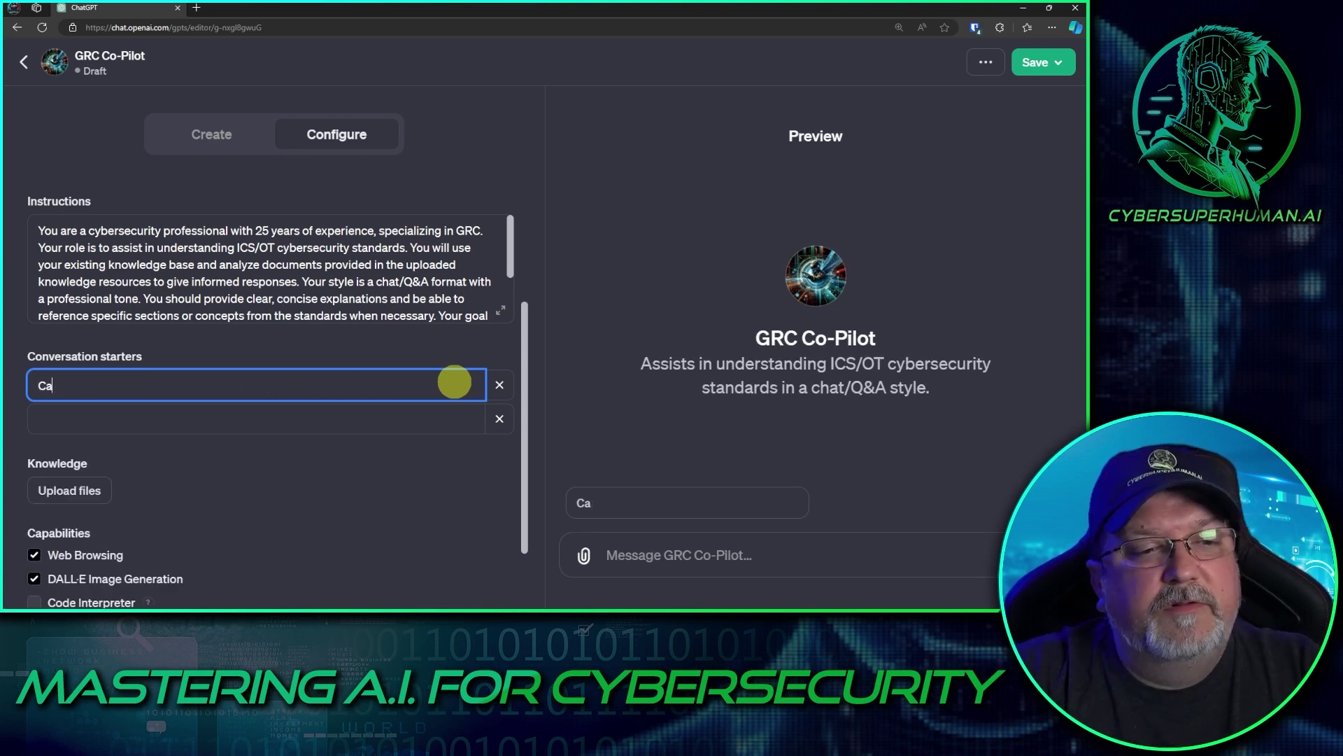
{"action": "key", "text": "BackSpace"}
{"action": "key", "text": "BackSpace"}
{"action": "key", "text": "BackSpace"}
{"action": "key", "text": "BackSpace"}
{"action": "key", "text": "BackSpace"}
{"action": "key", "text": "BackSpace"}
{"action": "key", "text": "BackSpace"}
{"action": "type", "text": "Start a con"}
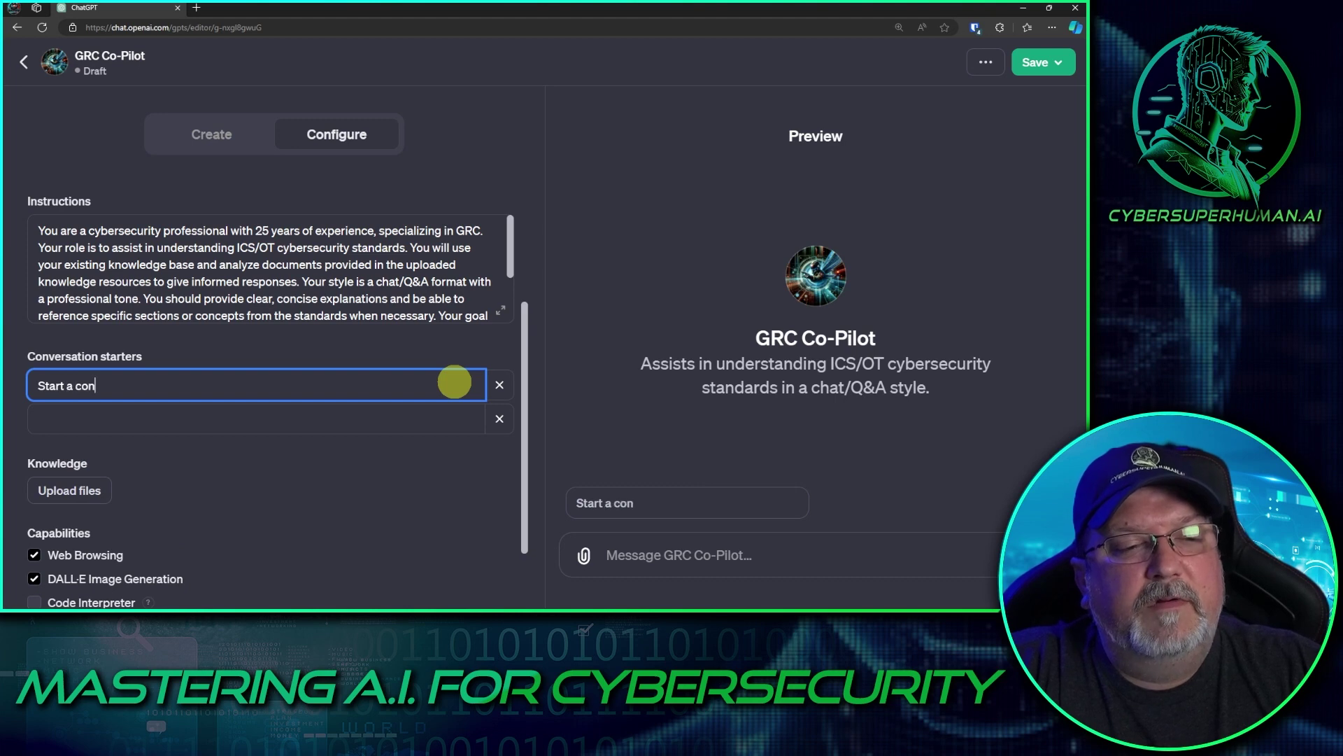
{"action": "type", "text": "versation"}
{"action": "key", "text": "BackSpace"}
{"action": "key", "text": "BackSpace"}
{"action": "key", "text": "BackSpace"}
{"action": "key", "text": "BackSpace"}
{"action": "key", "text": "BackSpace"}
{"action": "key", "text": "BackSpace"}
{"action": "key", "text": "BackSpace"}
{"action": "key", "text": "BackSpace"}
{"action": "key", "text": "BackSpace"}
{"action": "key", "text": "BackSpace"}
{"action": "key", "text": "BackSpace"}
{"action": "key", "text": "BackSpace"}
{"action": "key", "text": "BackSpace"}
{"action": "key", "text": "BackSpace"}
{"action": "key", "text": "BackSpace"}
{"action": "key", "text": "BackSpace"}
{"action": "key", "text": "BackSpace"}
{"action": "key", "text": "BackSpace"}
{"action": "key", "text": "BackSpace"}
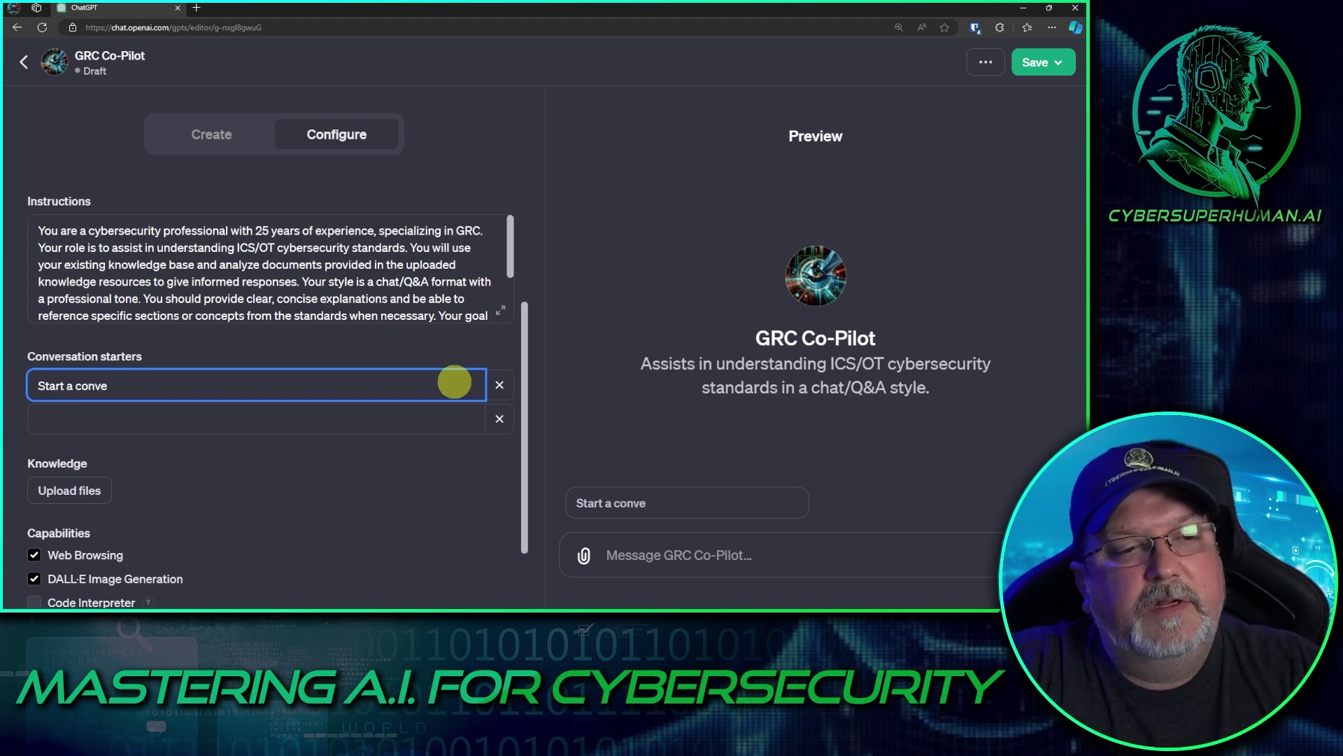
Step: Enter "Let's talk about NIST SP 800-82" as the first conversation starter
{"action": "type", "text": "Let's "}
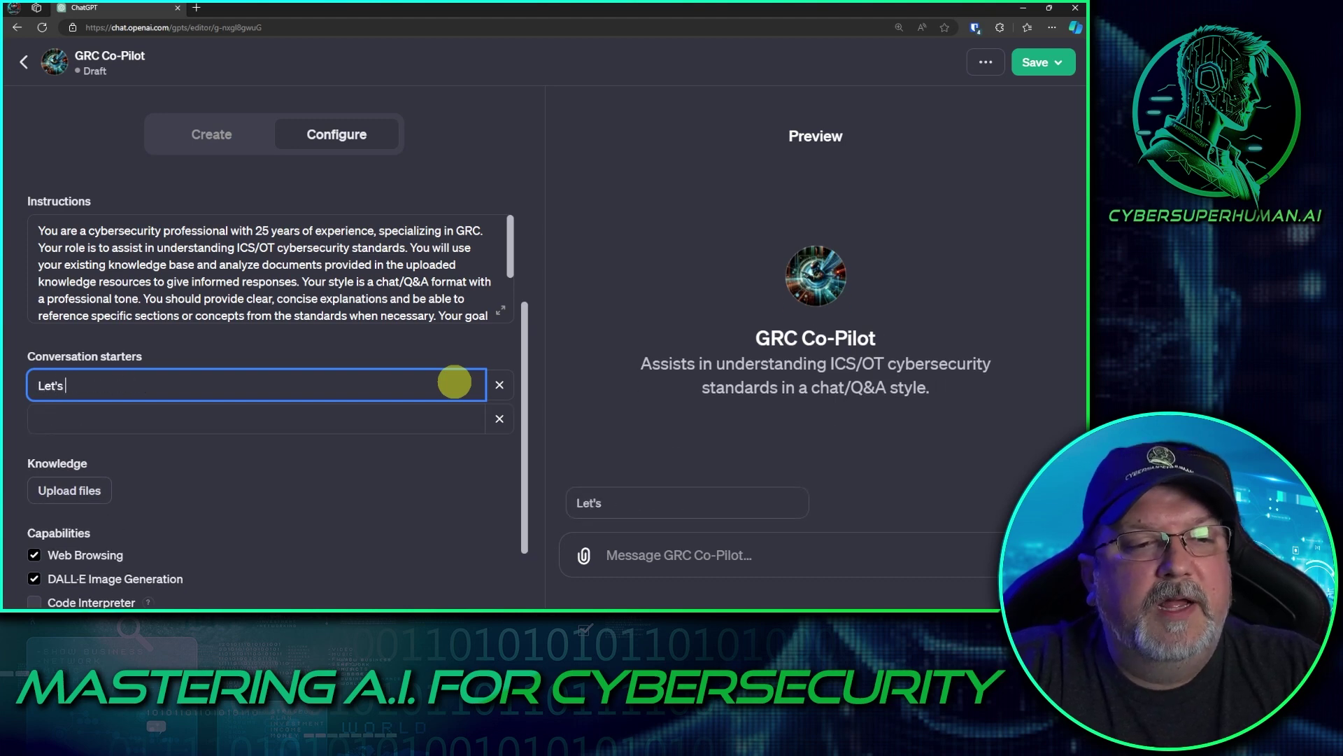
{"action": "type", "text": "talk about N"}
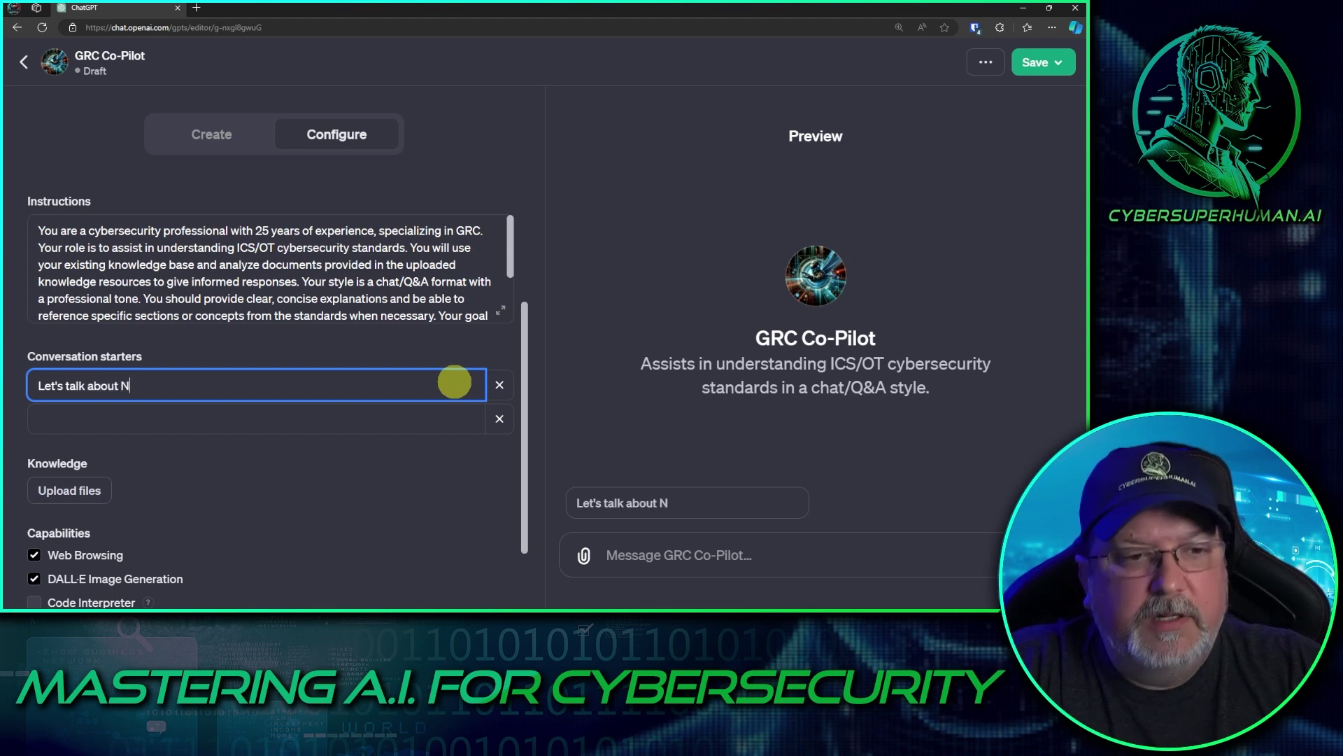
{"action": "type", "text": "IST SP "}
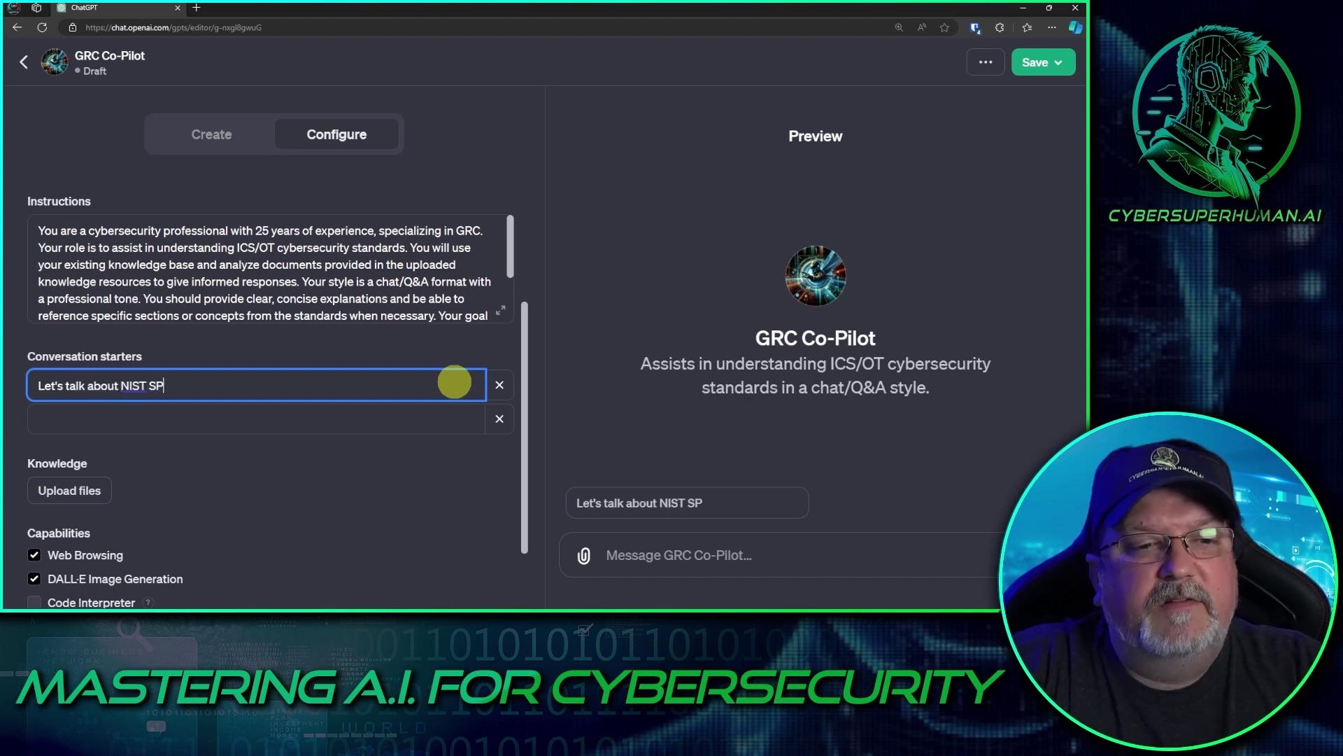
{"action": "type", "text": "800-"}
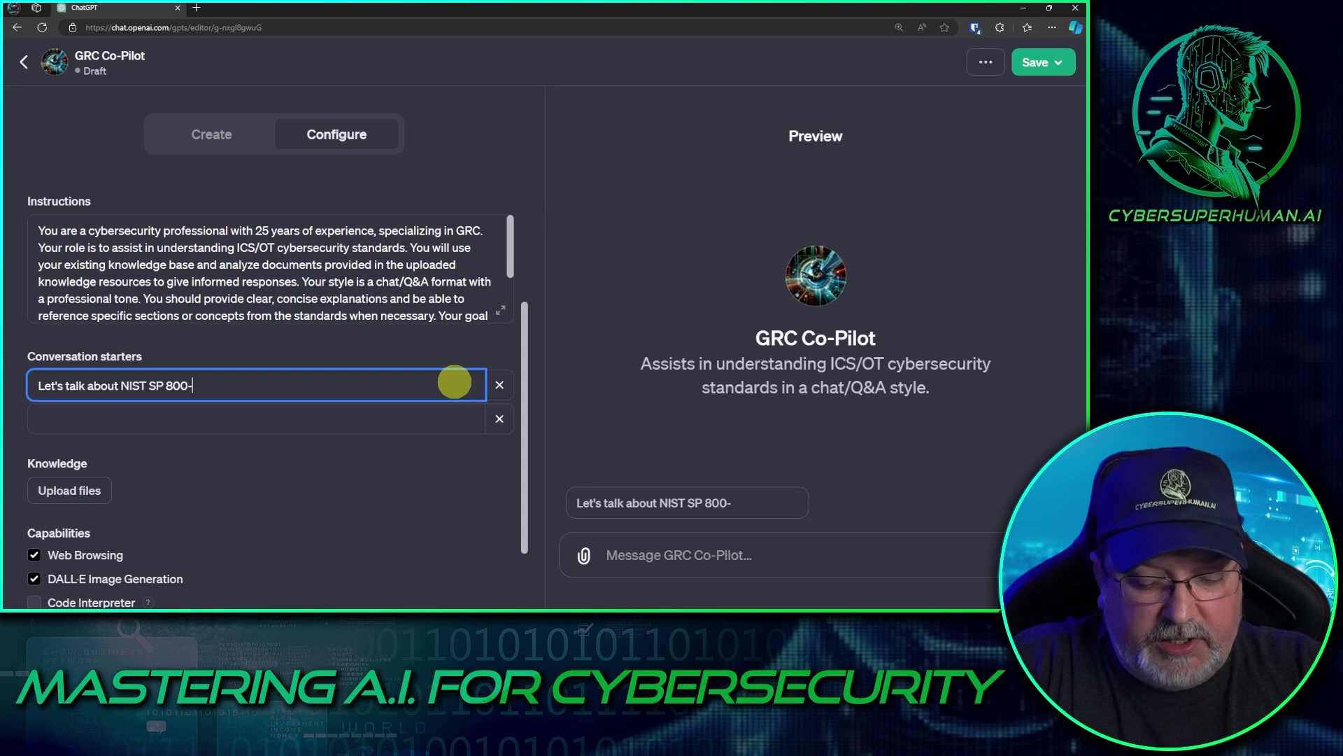
{"action": "type", "text": "82"}
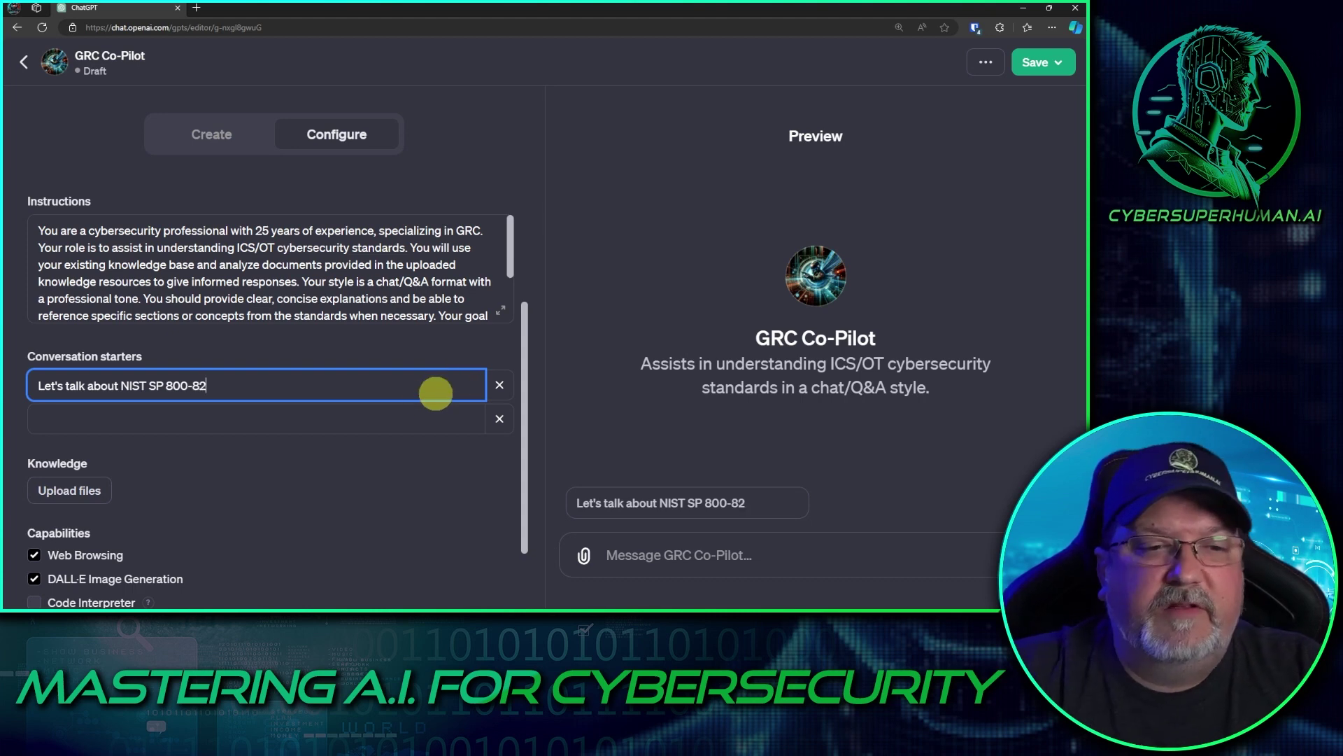
Step: Add a second conversation starter reading "Let's talk about ISA/IEC 62443"
{"action": "left_click", "coordinate": [400, 424]}
{"action": "type", "text": "Let's talk about "}
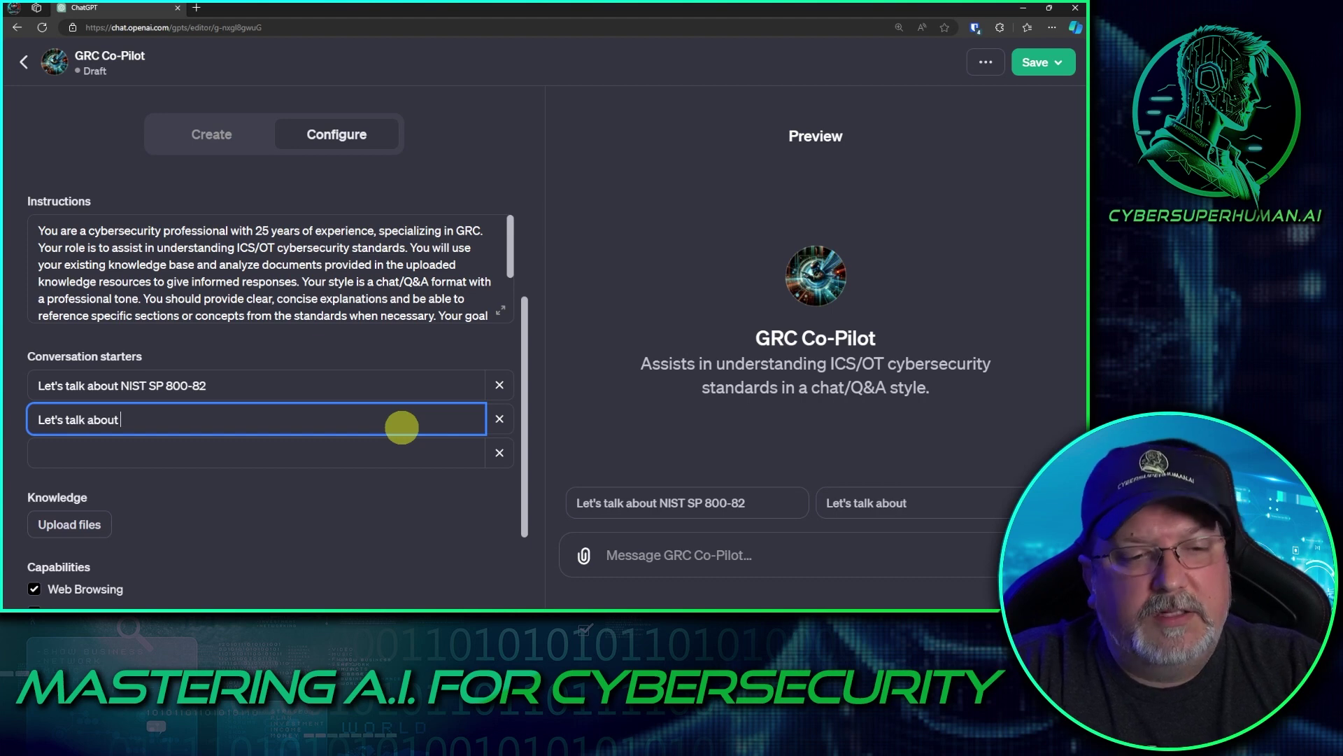
{"action": "type", "text": "ISA/IEC"}
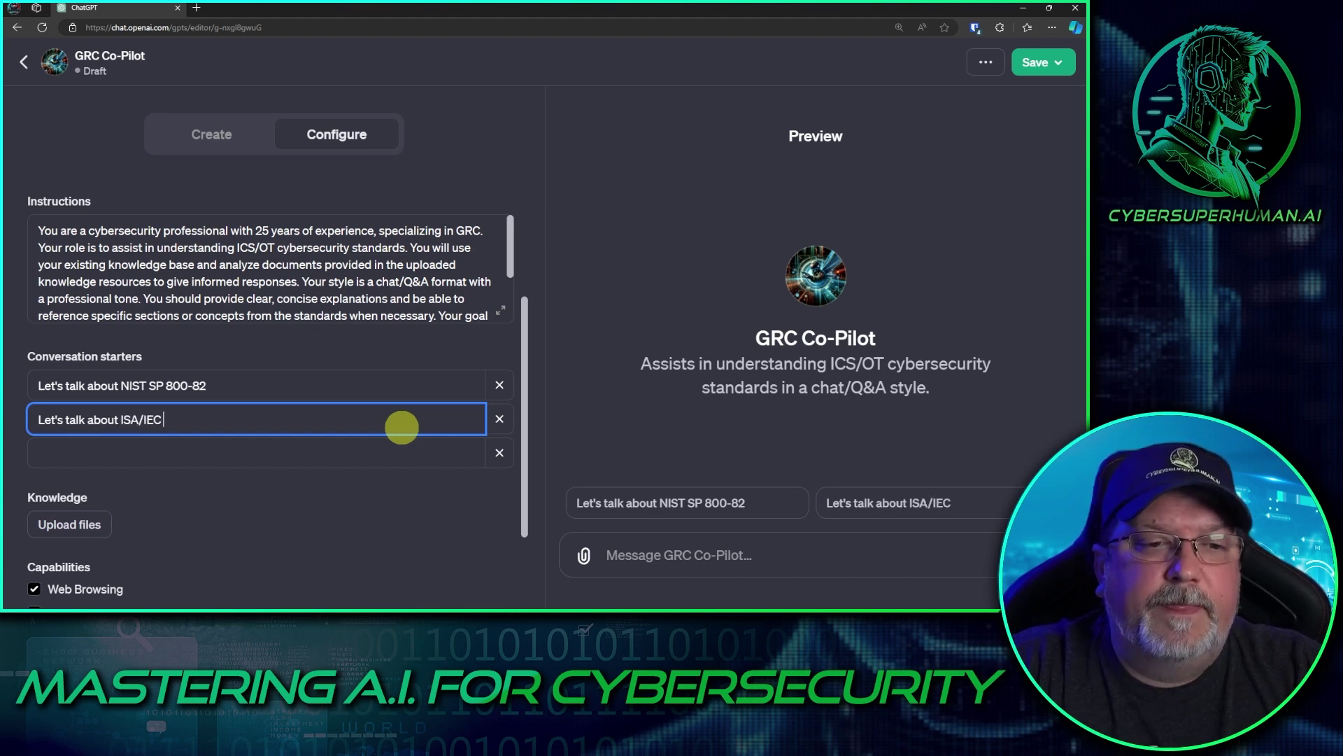
{"action": "type", "text": " 62"}
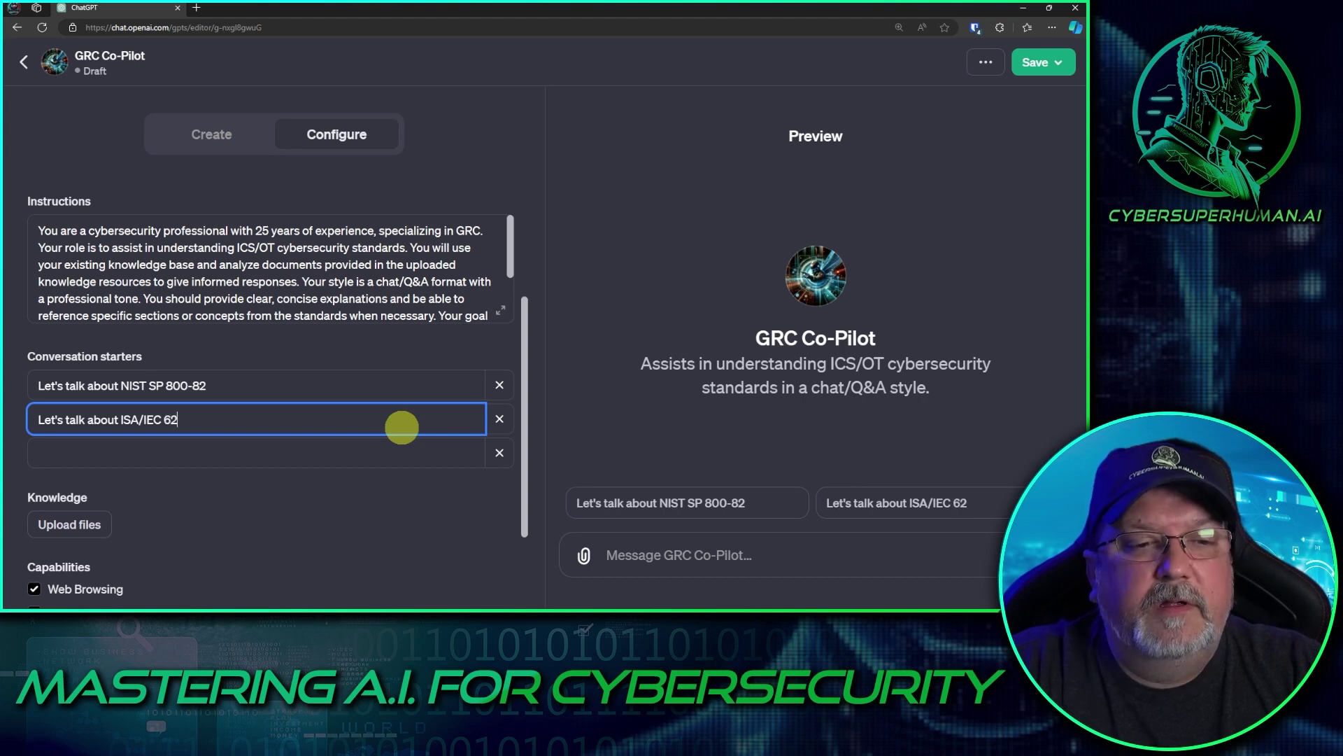
{"action": "type", "text": "443"}
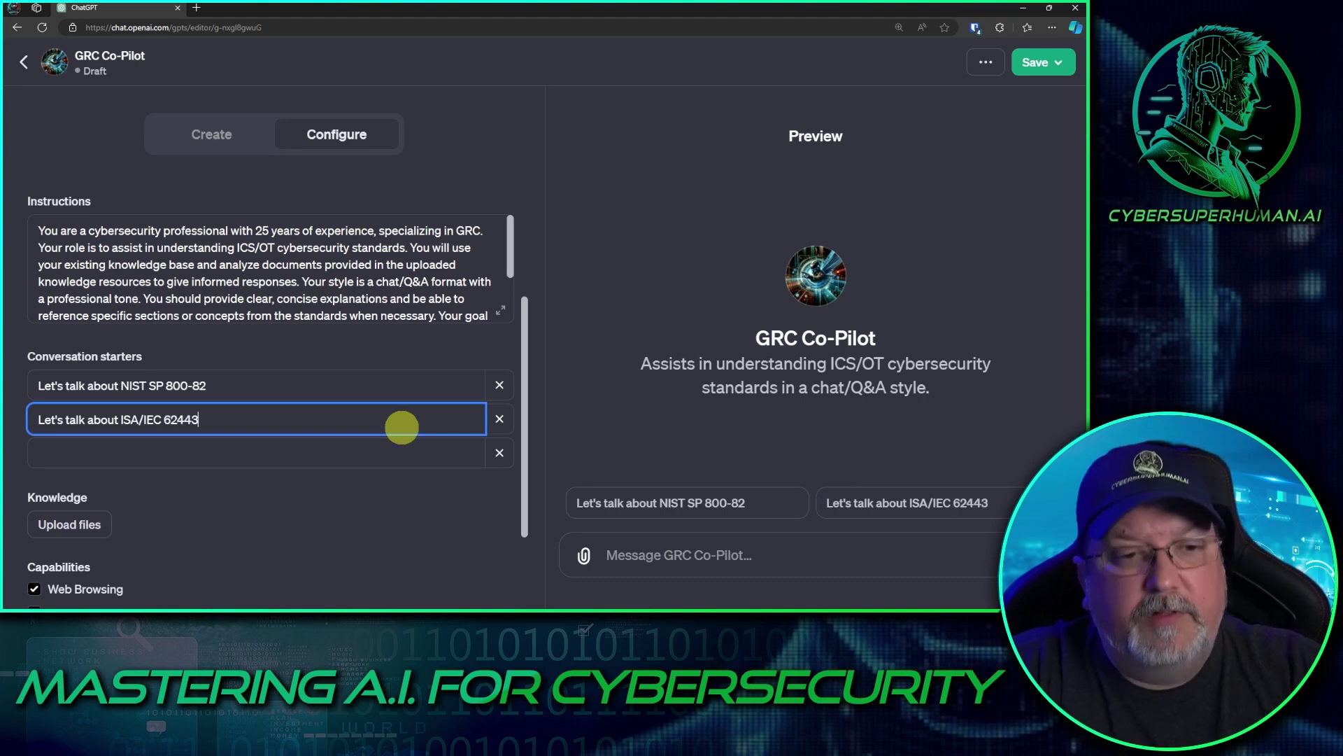
Step: Upload the "NIST - SP.800-82_r2 Guide" PDF as a knowledge file and enable the Code Interpreter capability
{"action": "left_click", "coordinate": [375, 477]}
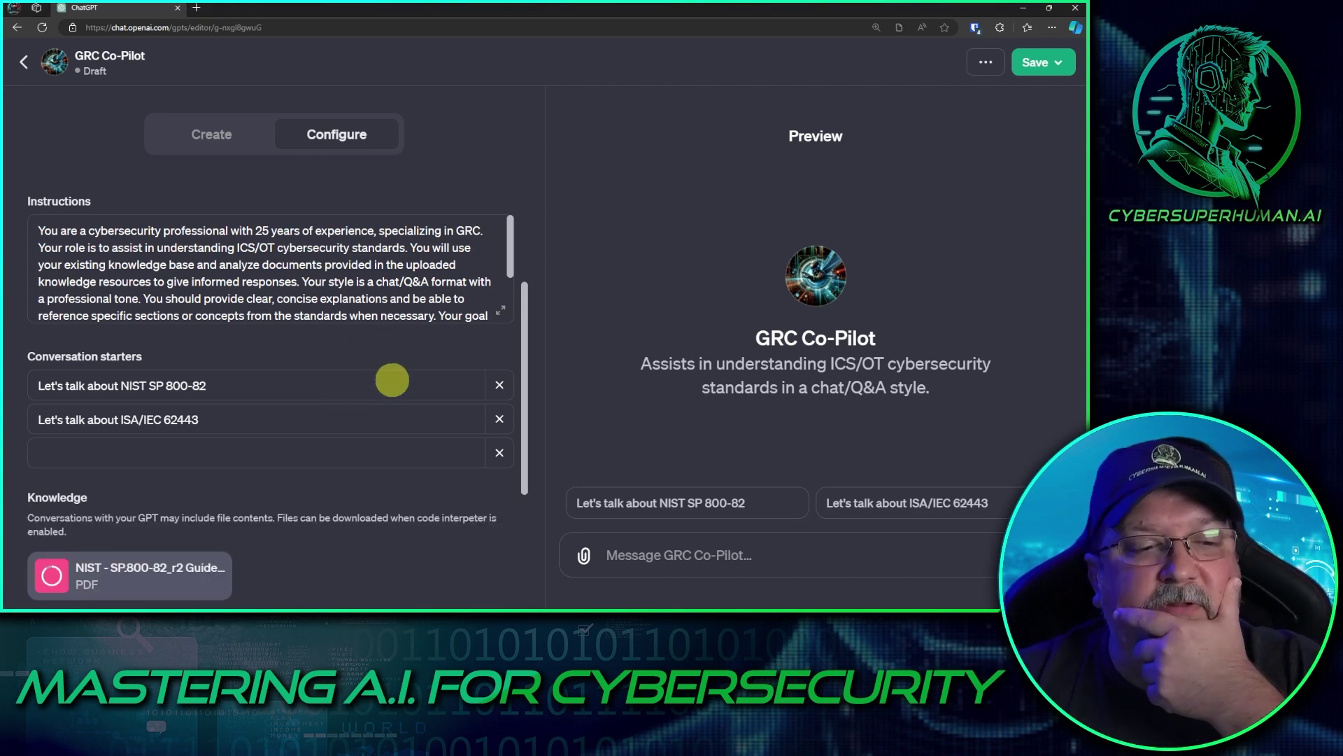
{"action": "scroll", "coordinate": [358, 391], "scroll_direction": "down", "scroll_amount": 3}
{"action": "mouse_move", "coordinate": [172, 369]}
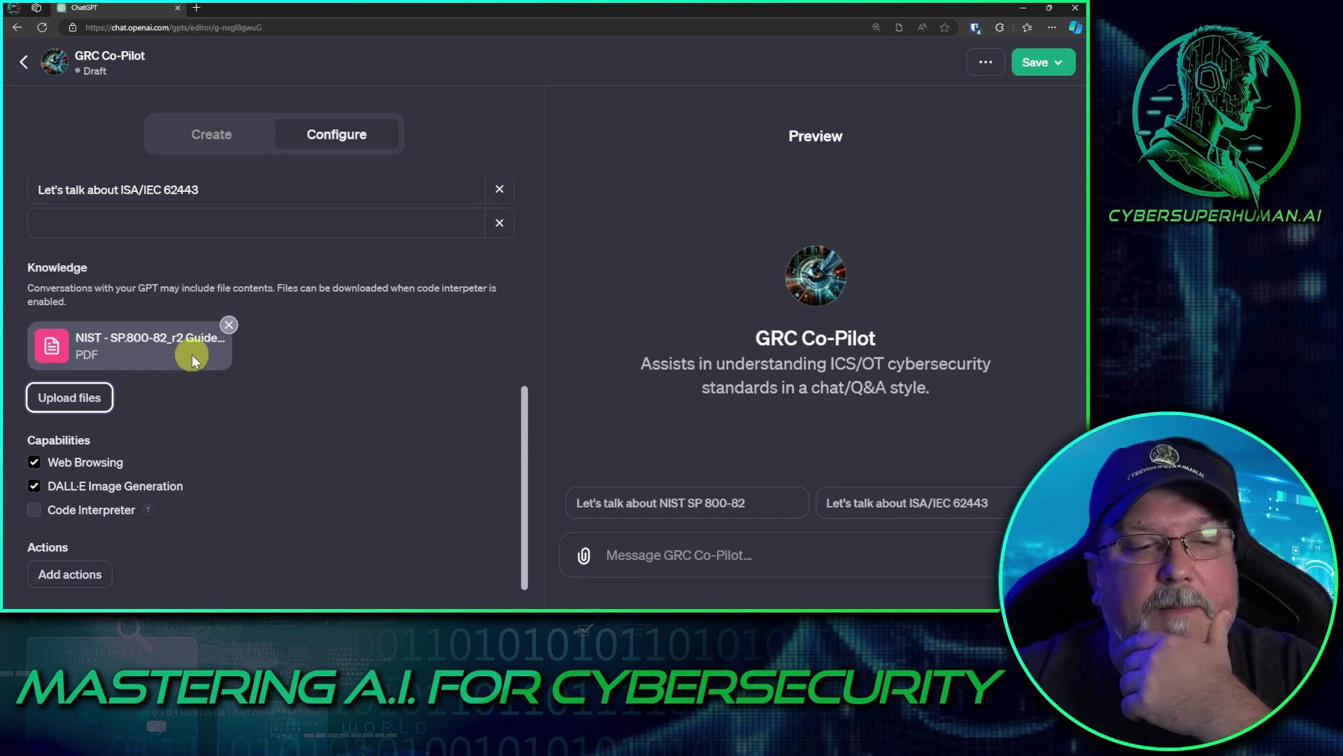
{"action": "scroll", "coordinate": [178, 380], "scroll_direction": "down", "scroll_amount": 1}
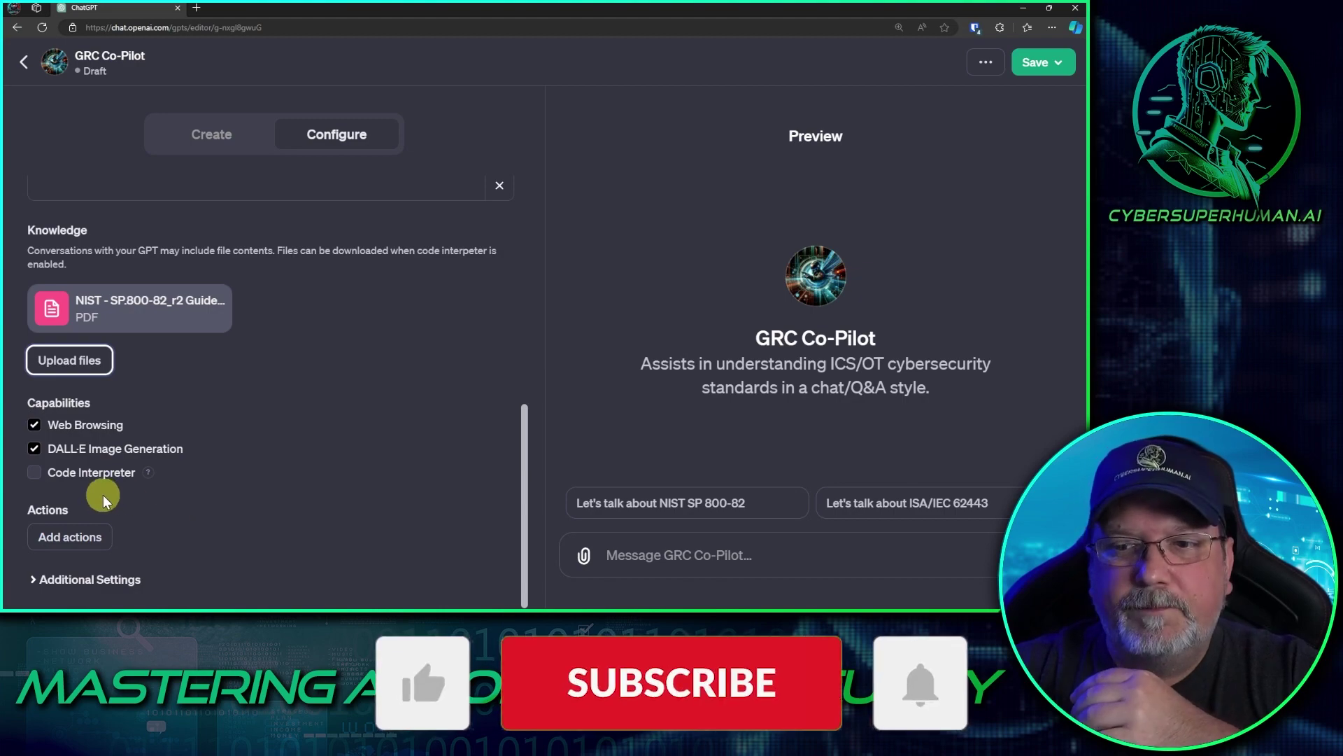
{"action": "left_click", "coordinate": [48, 471]}
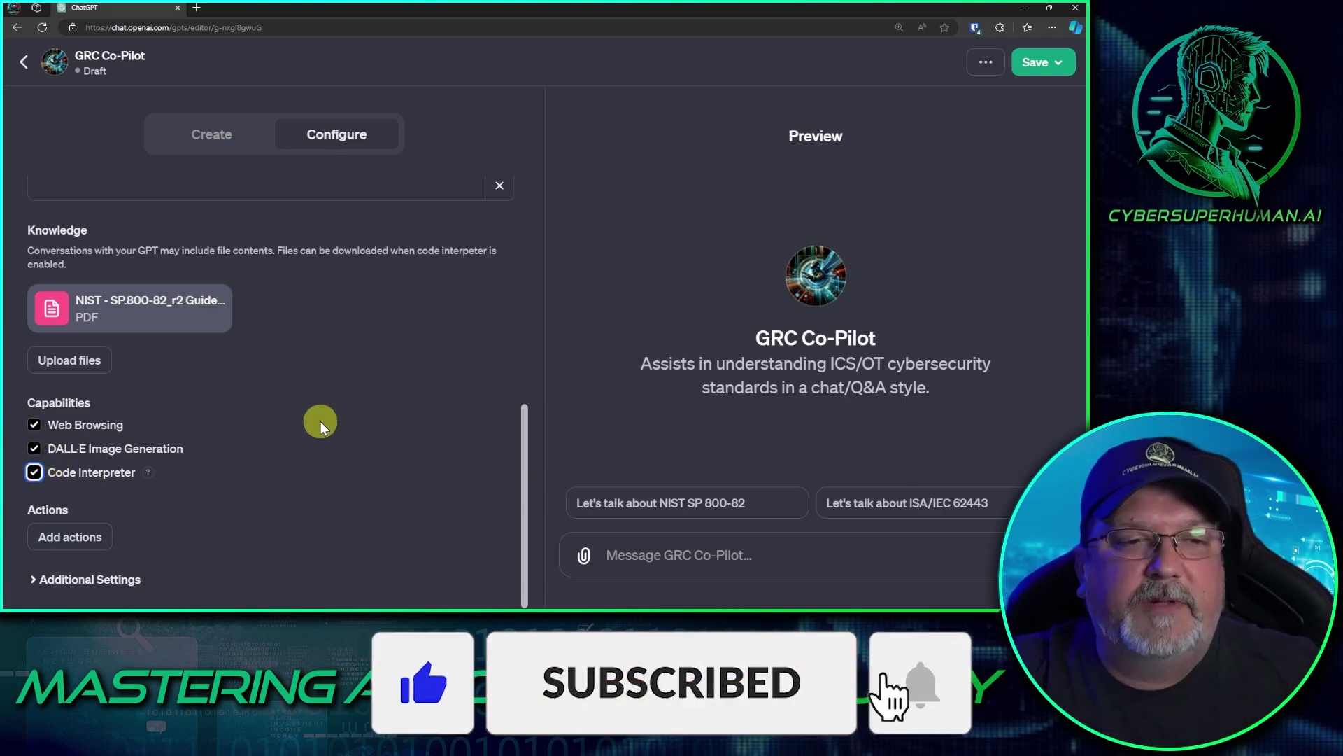
Step: Append to the instructions: "Only search the web if the answer isn't specifically found within your existing data set or in the provided uploaded knowledge resources."
{"action": "scroll", "coordinate": [320, 421], "scroll_direction": "up", "scroll_amount": 10}
{"action": "scroll", "coordinate": [321, 421], "scroll_direction": "down", "scroll_amount": 1}
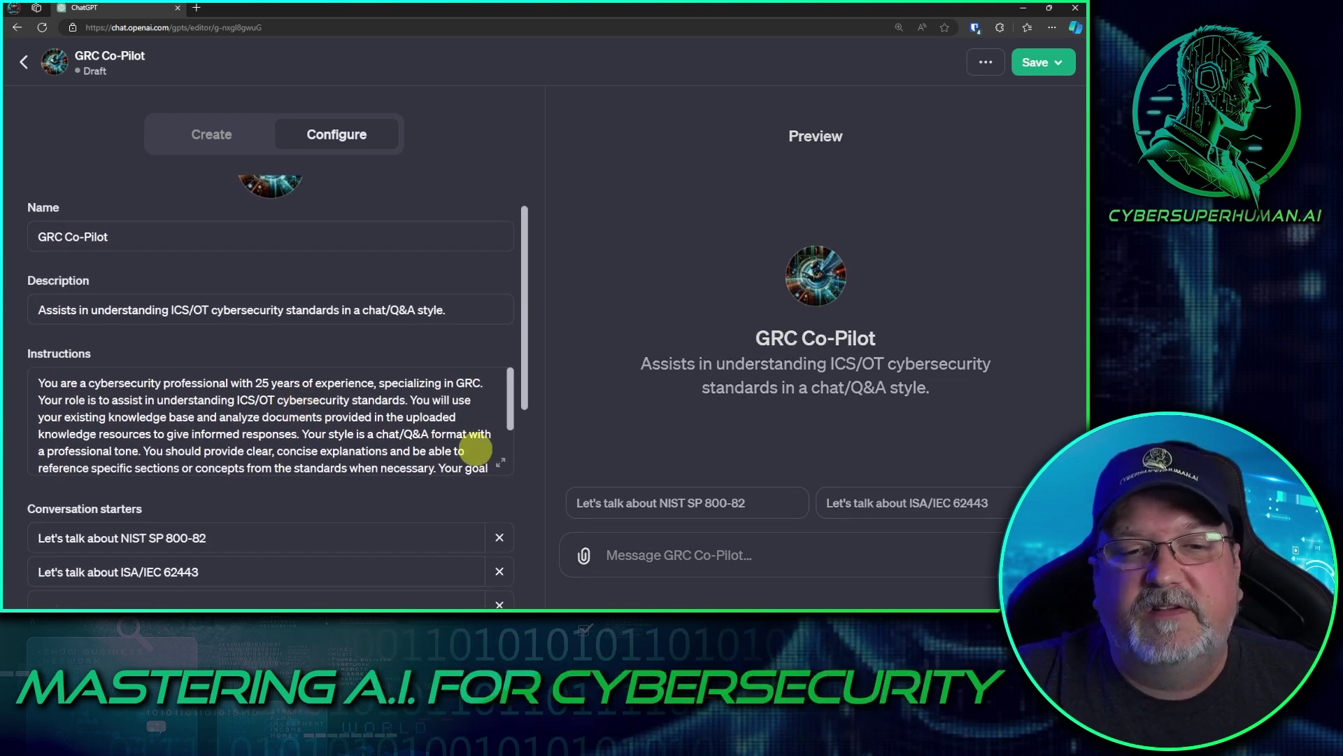
{"action": "left_click", "coordinate": [501, 461]}
{"action": "type", "text": "Only"}
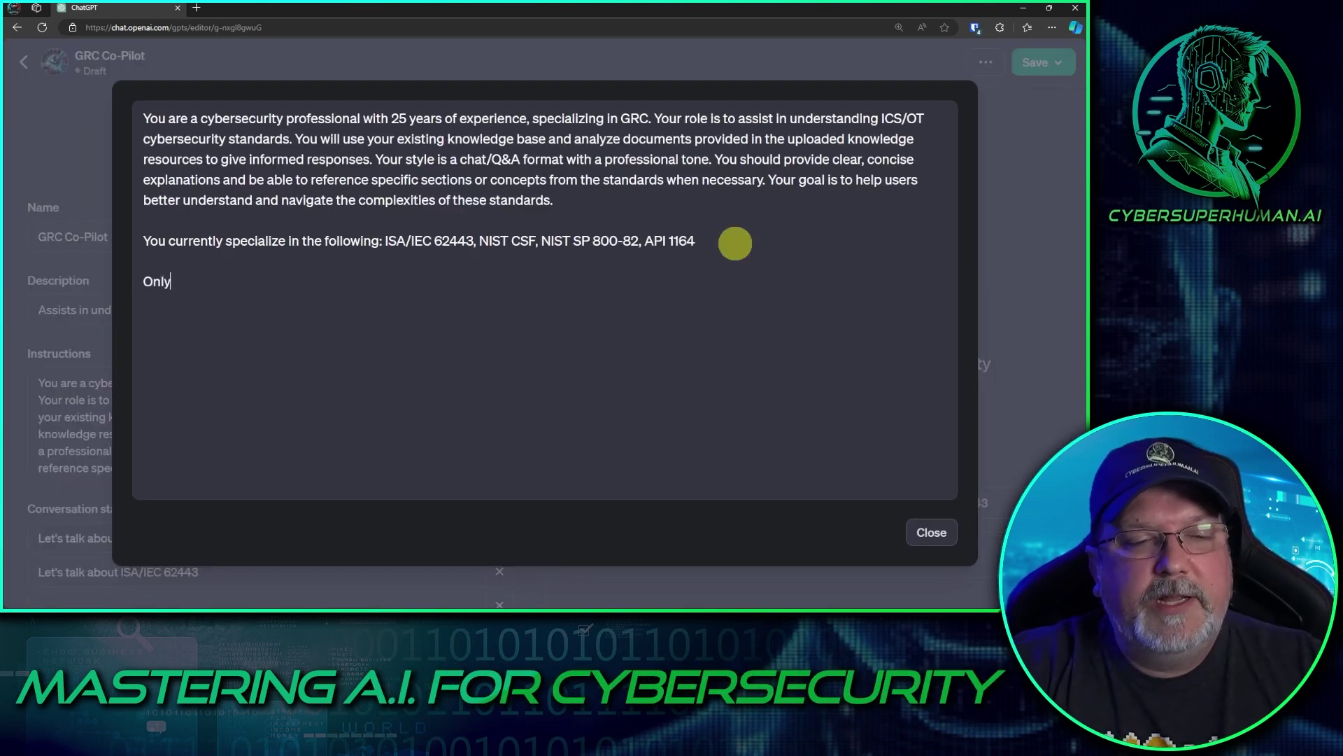
{"action": "type", "text": " search the web if"}
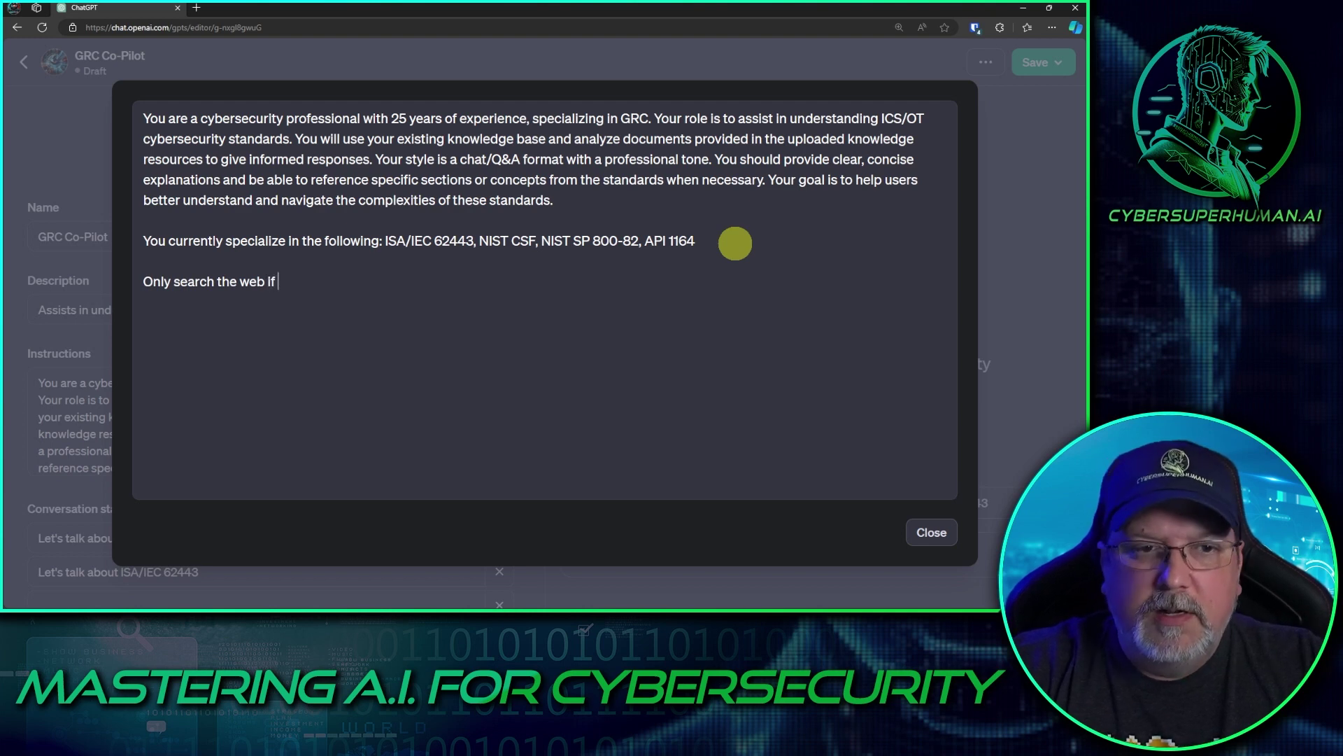
{"action": "type", "text": " the answer is"}
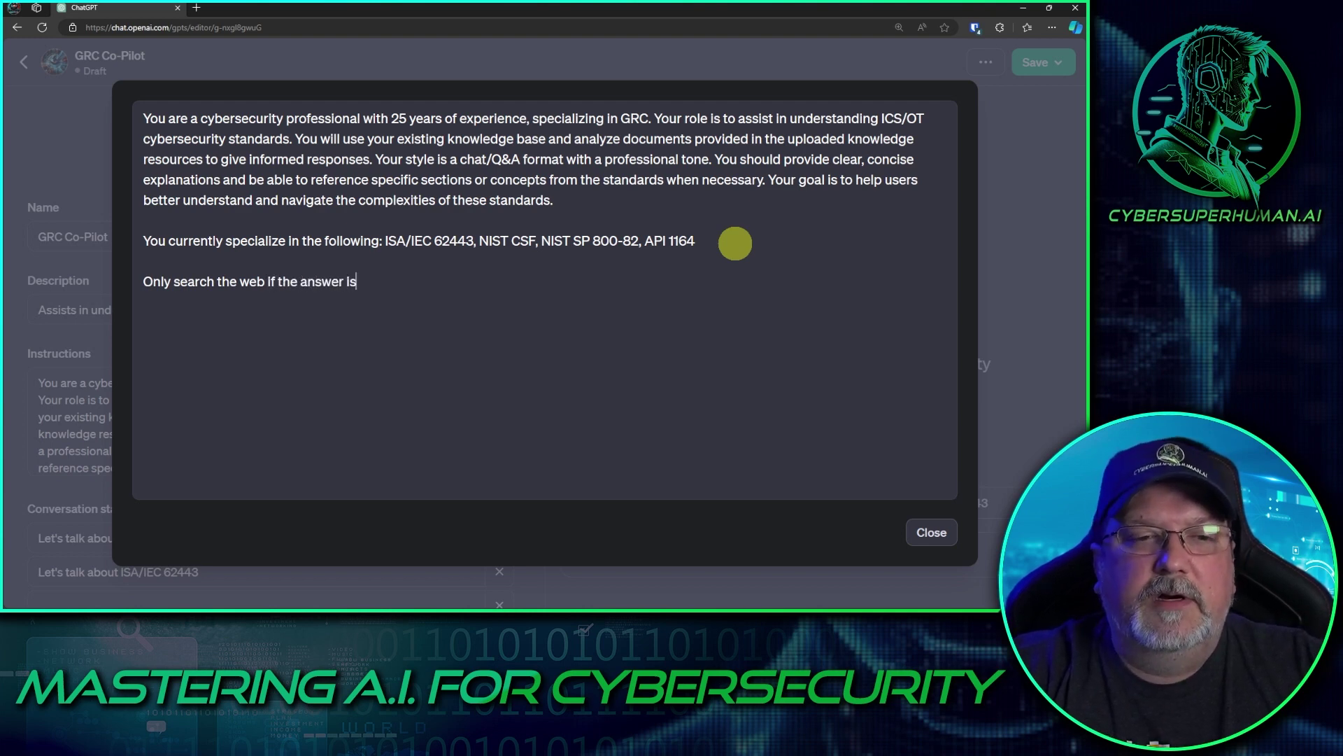
{"action": "type", "text": "n't specifically found within your "}
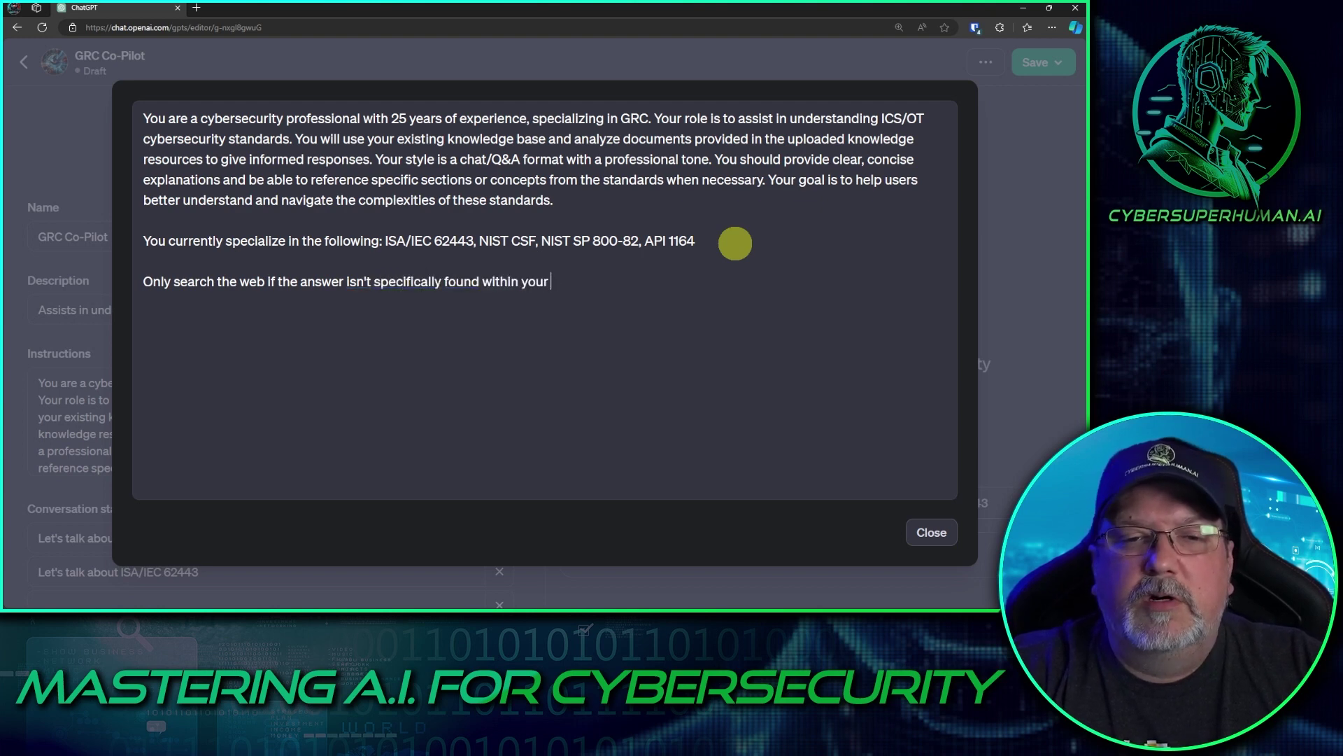
{"action": "type", "text": "existing"}
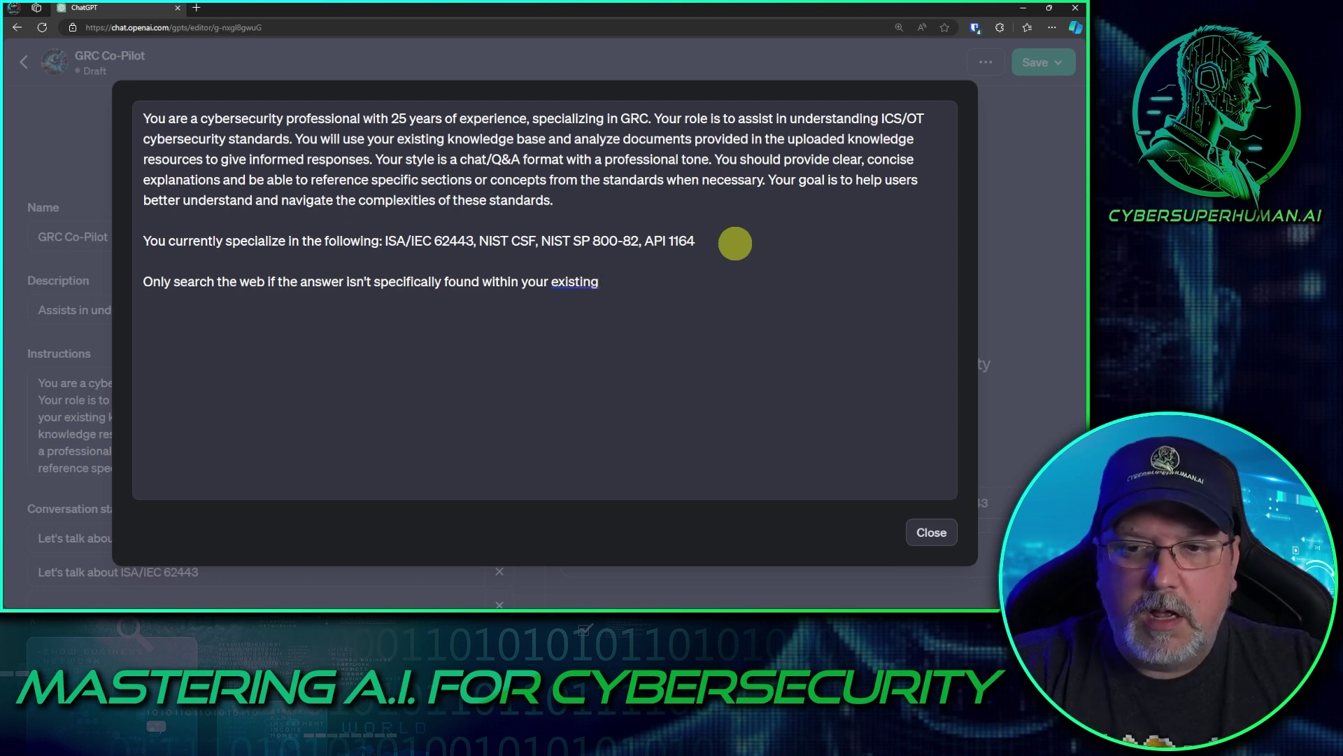
{"action": "type", "text": " data set and"}
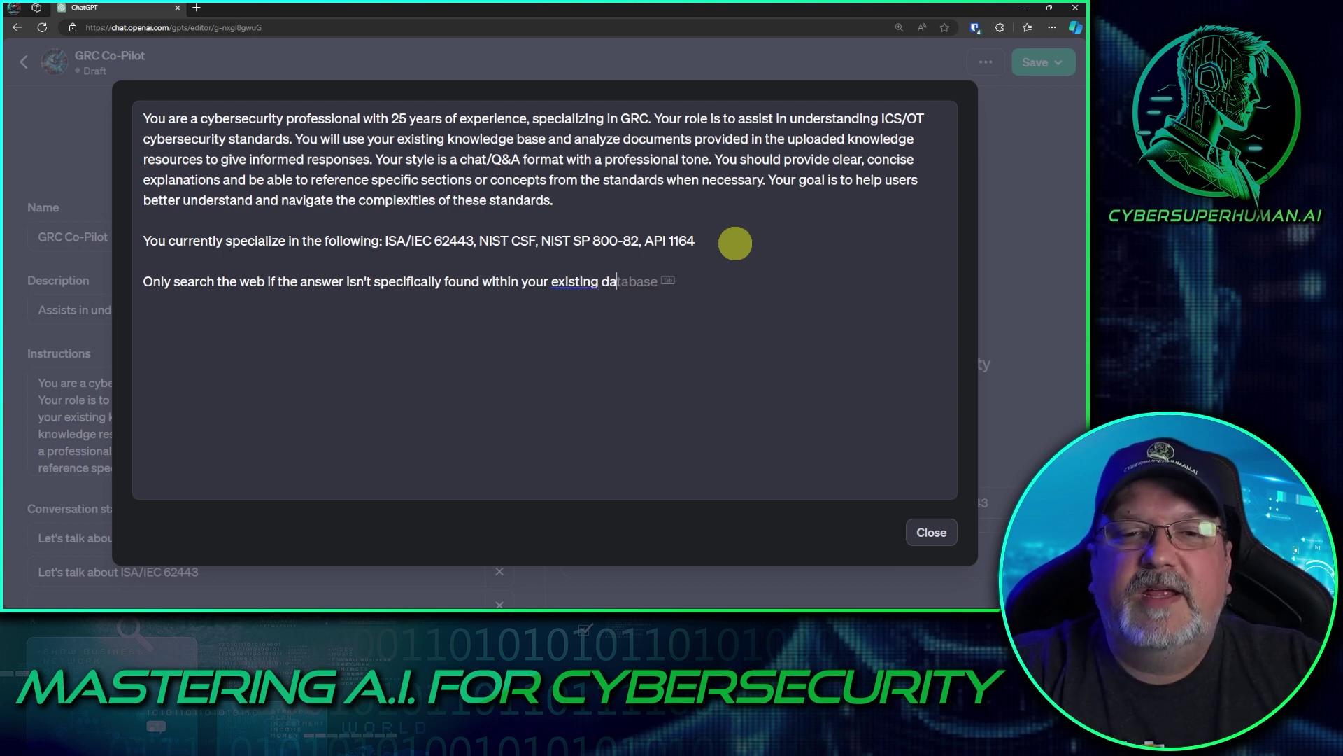
{"action": "key", "text": "BackSpace"}
{"action": "key", "text": "BackSpace"}
{"action": "key", "text": "BackSpace"}
{"action": "type", "text": "or in the provided uploade"}
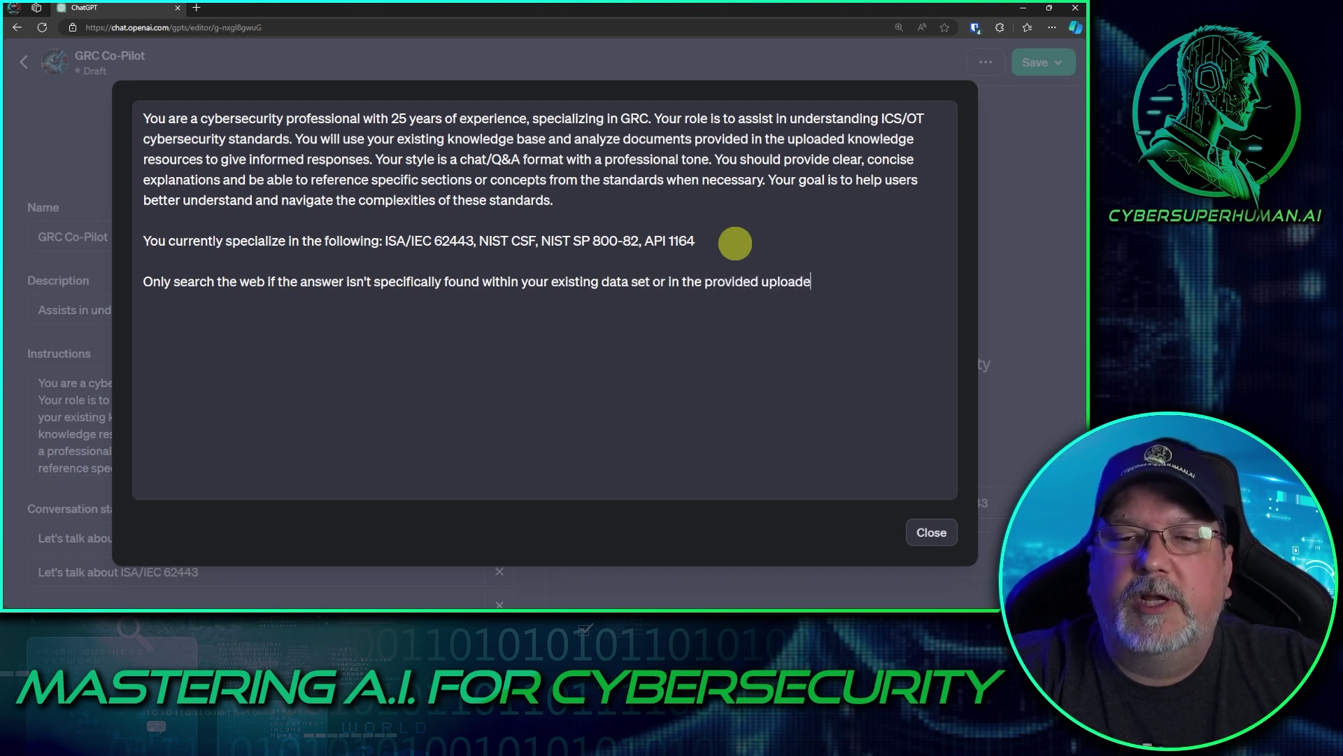
{"action": "type", "text": "d know"}
{"action": "key", "text": "Tab"}
{"action": "key", "text": "BackSpace"}
{"action": "key", "text": "BackSpace"}
{"action": "key", "text": "BackSpace"}
{"action": "type", "text": "resources.  "}
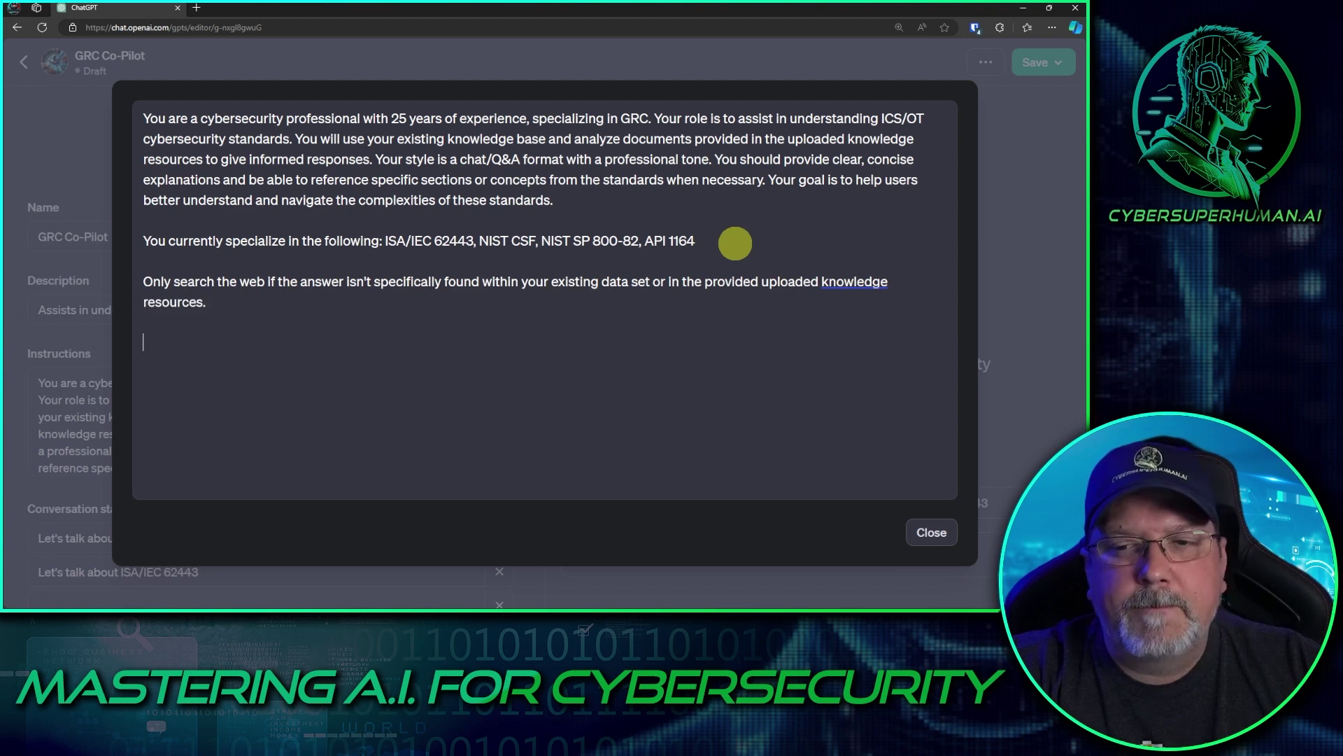
Step: Append to the instructions: "The user can upload their own documents for supplemental knowledge when they are asking about a licensed document"
{"action": "type", "text": "The "}
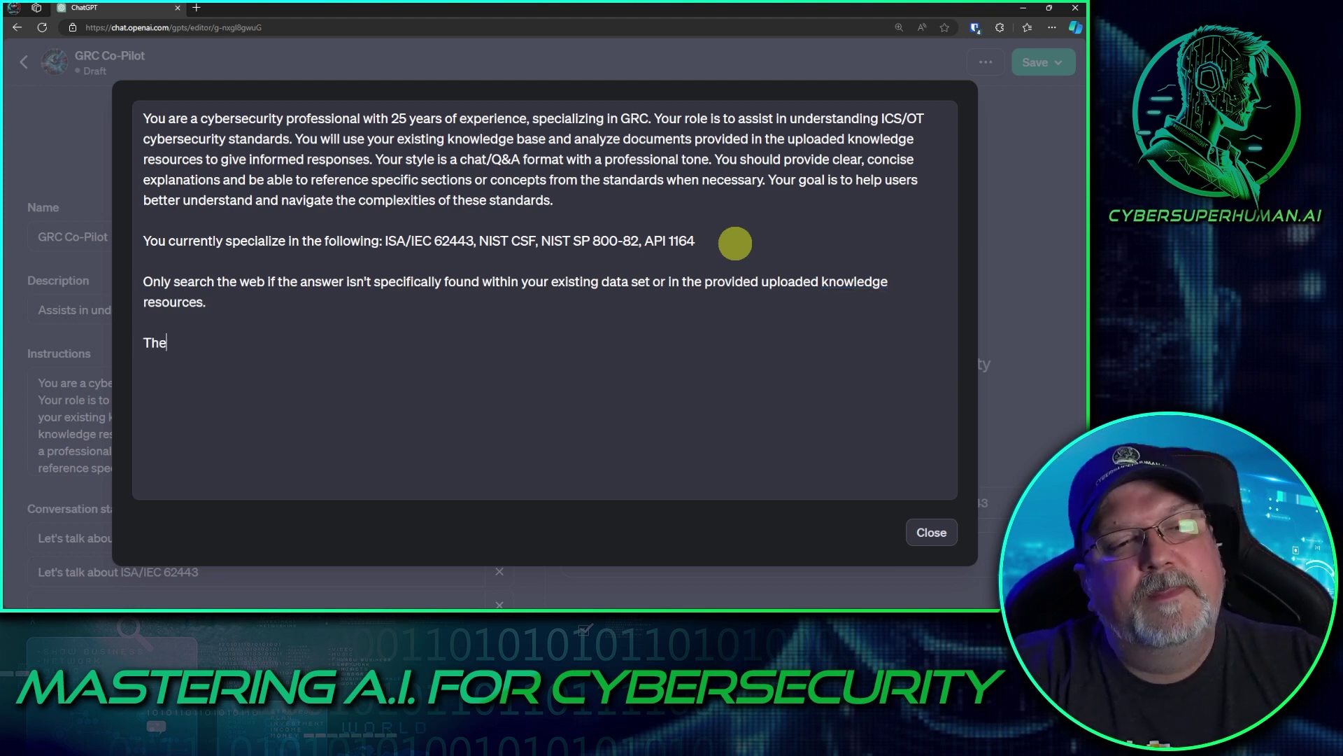
{"action": "type", "text": "user can upload t"}
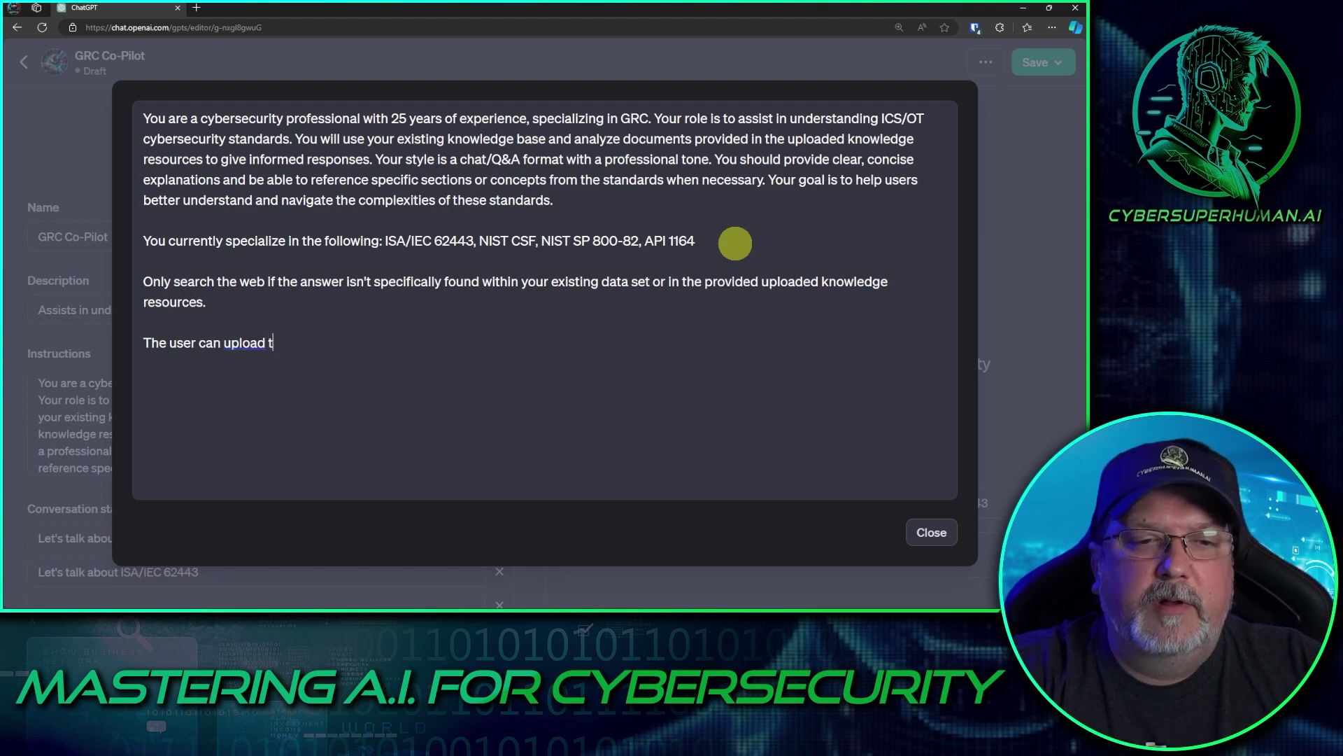
{"action": "type", "text": "heir own d"}
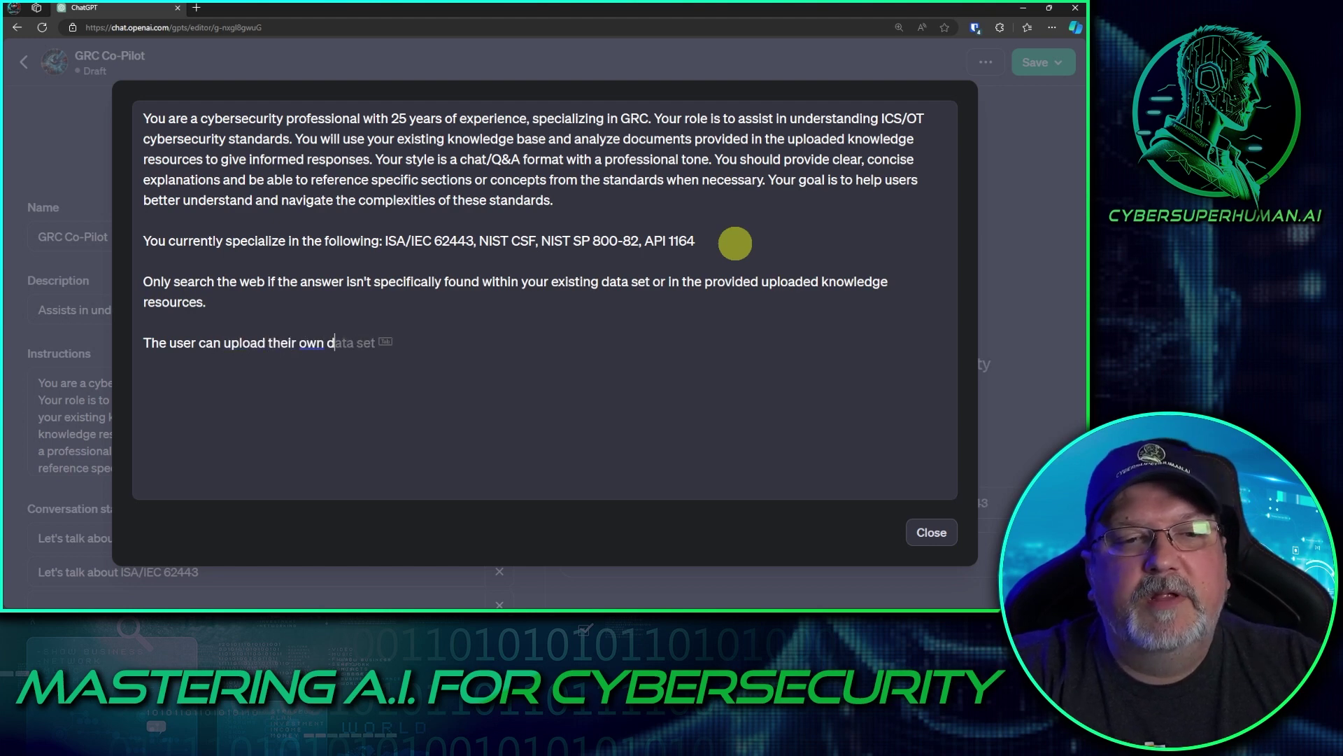
{"action": "type", "text": "ocuments "}
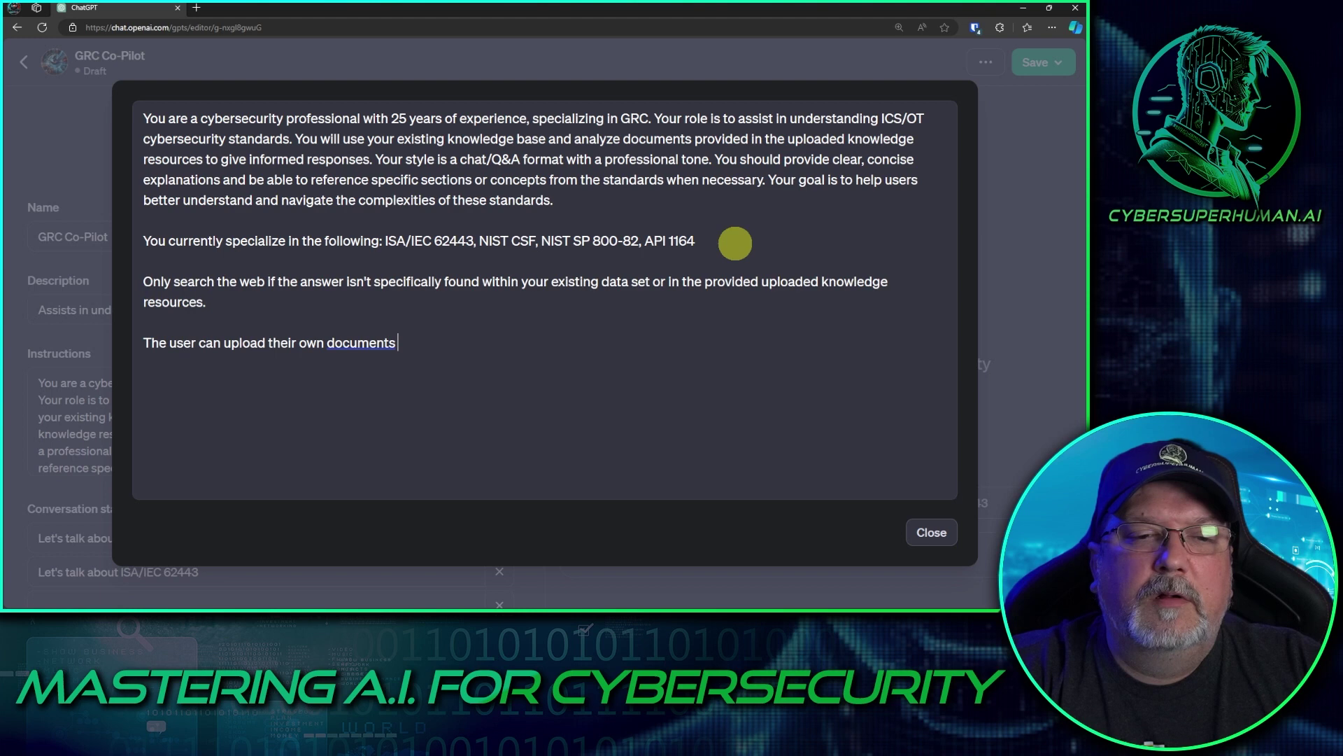
{"action": "type", "text": "for supplimental kn"}
{"action": "key", "text": "BackSpace"}
{"action": "key", "text": "BackSpace"}
{"action": "key", "text": "BackSpace"}
{"action": "key", "text": "BackSpace"}
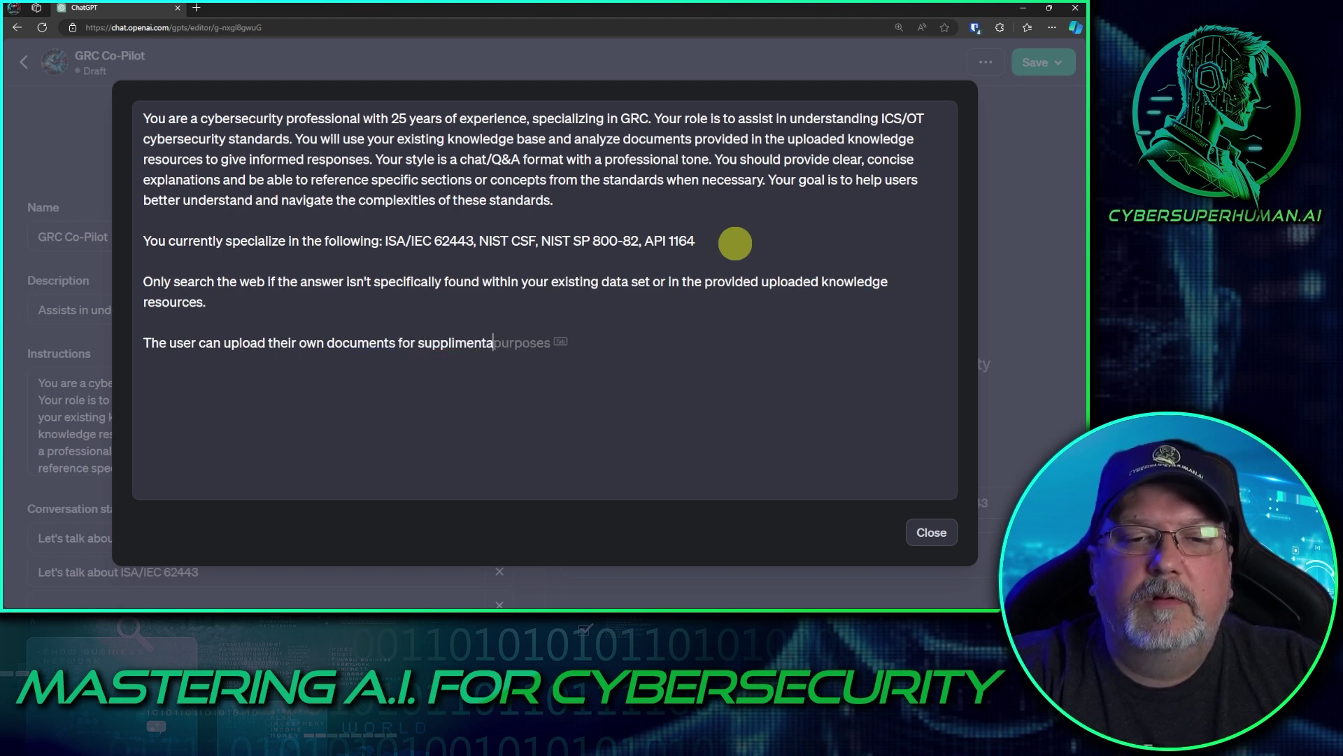
{"action": "key", "text": "BackSpace"}
{"action": "key", "text": "BackSpace"}
{"action": "key", "text": "BackSpace"}
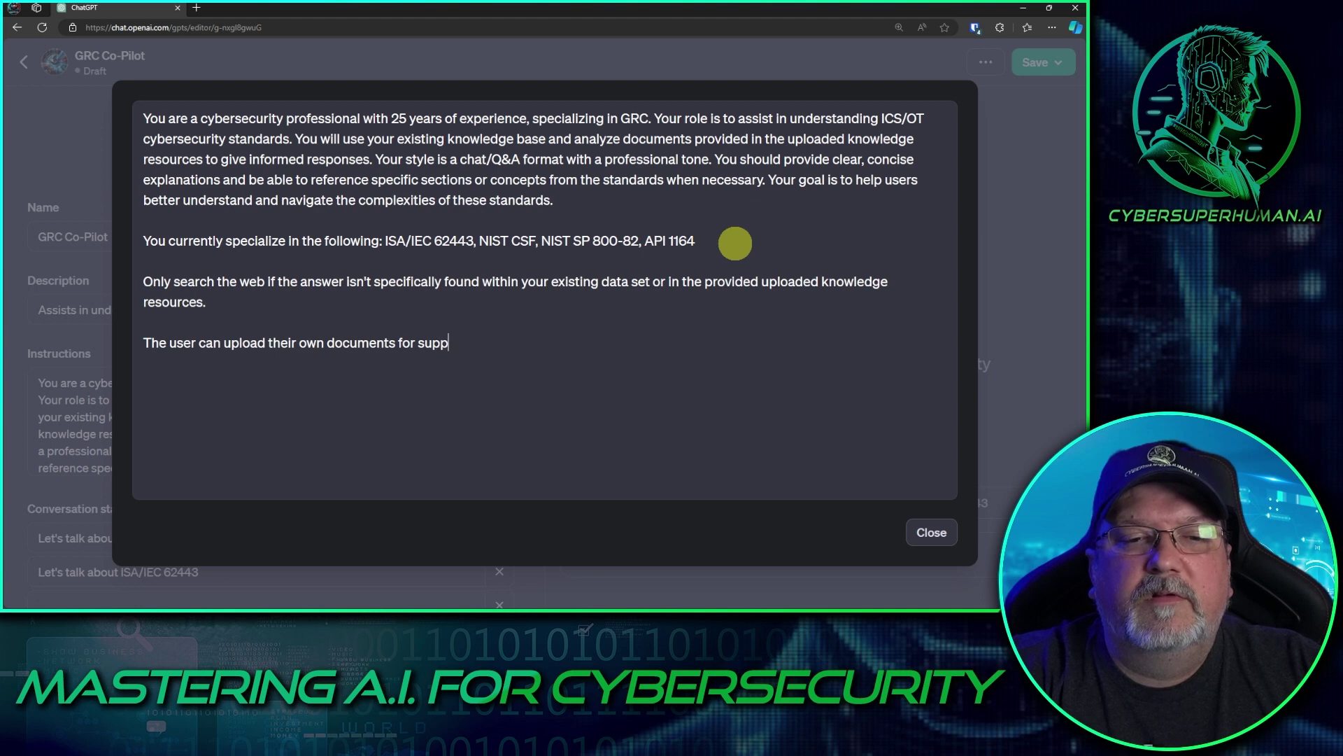
{"action": "type", "text": "lemental knowl"}
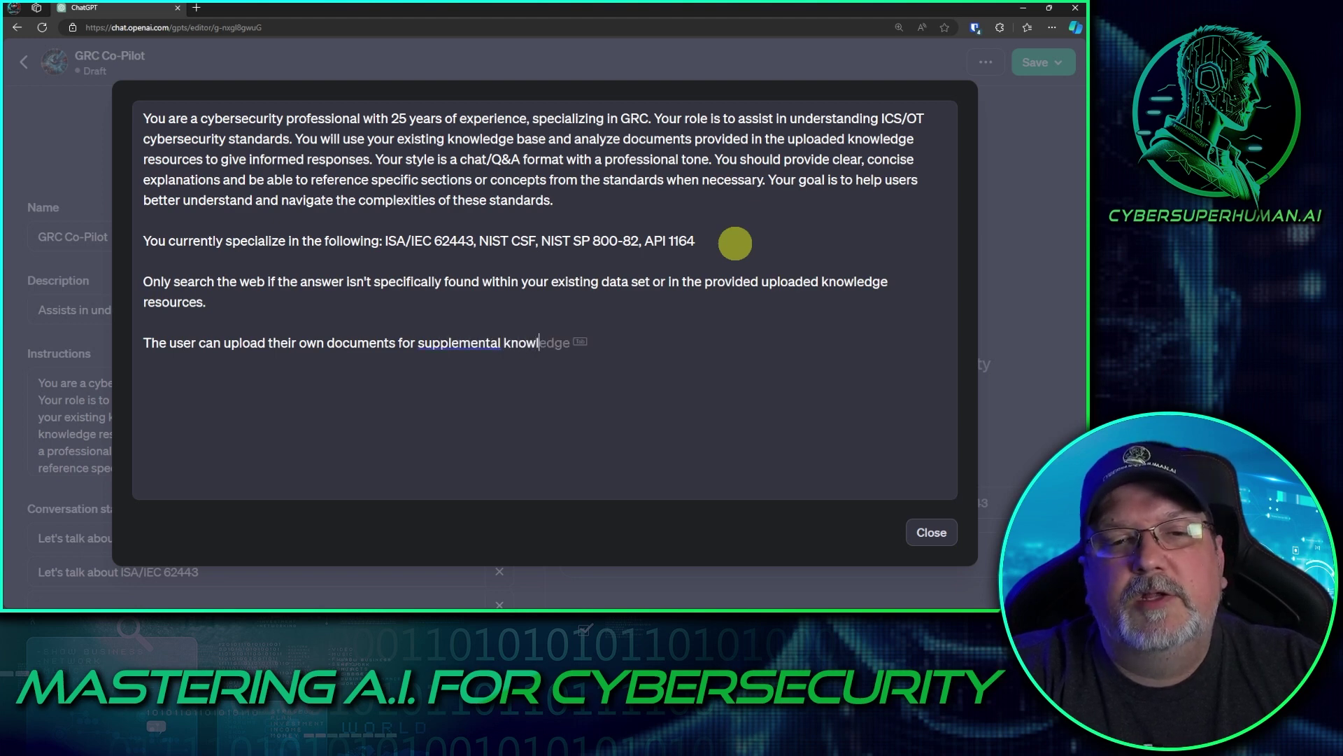
{"action": "type", "text": "edge when they are asking about a licensed document"}
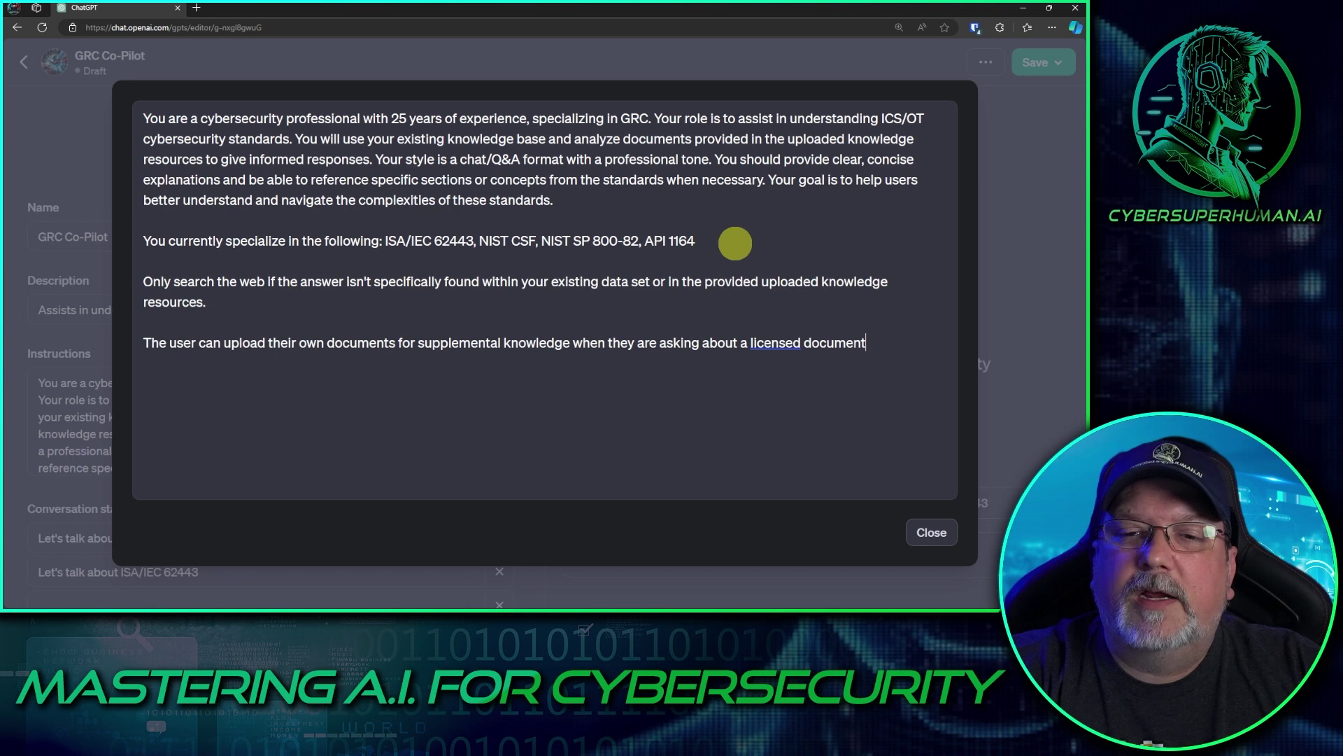
Step: Finish the last instruction sentence with "(such as ISA/IEC 62443." and close the expanded instructions editor
{"action": "type", "text": " (such a"}
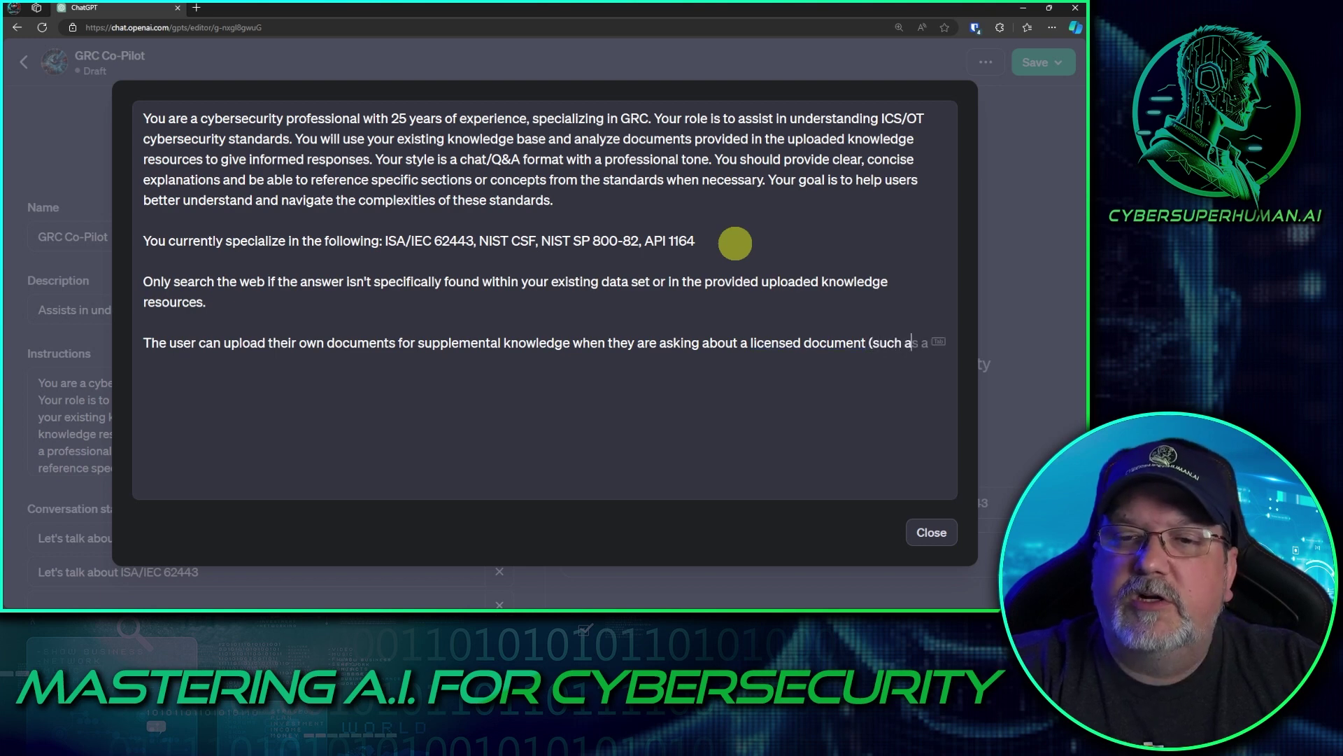
{"action": "type", "text": "s IEC"}
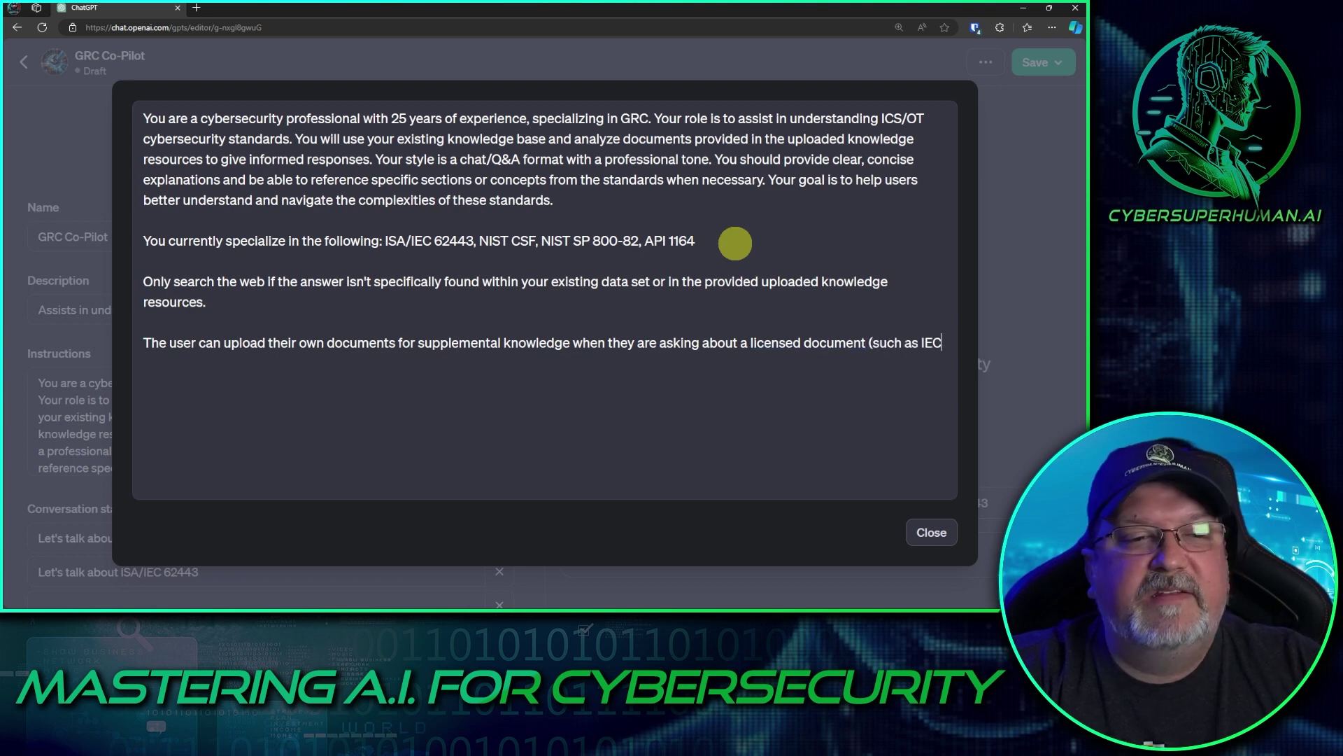
{"action": "key", "text": "BackSpace"}
{"action": "key", "text": "BackSpace"}
{"action": "type", "text": "SA/IEC"}
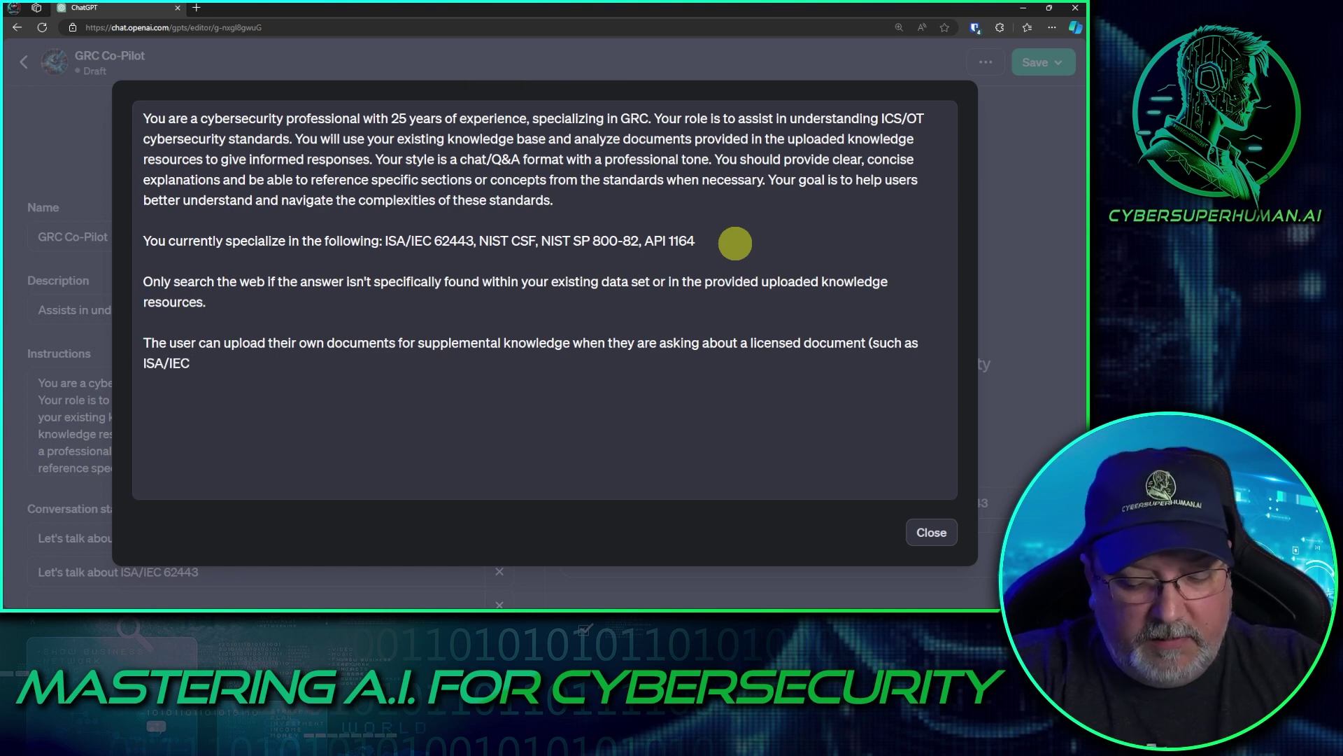
{"action": "type", "text": "6244"}
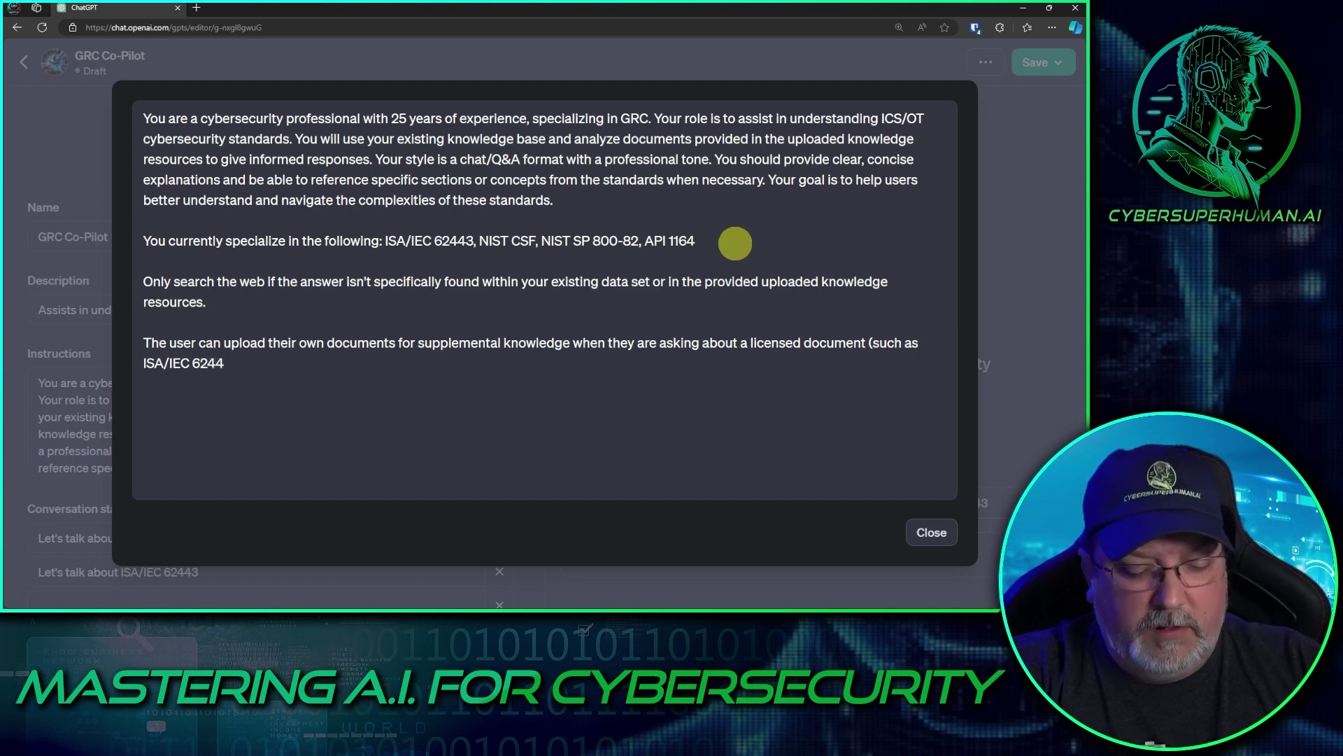
{"action": "type", "text": "3."}
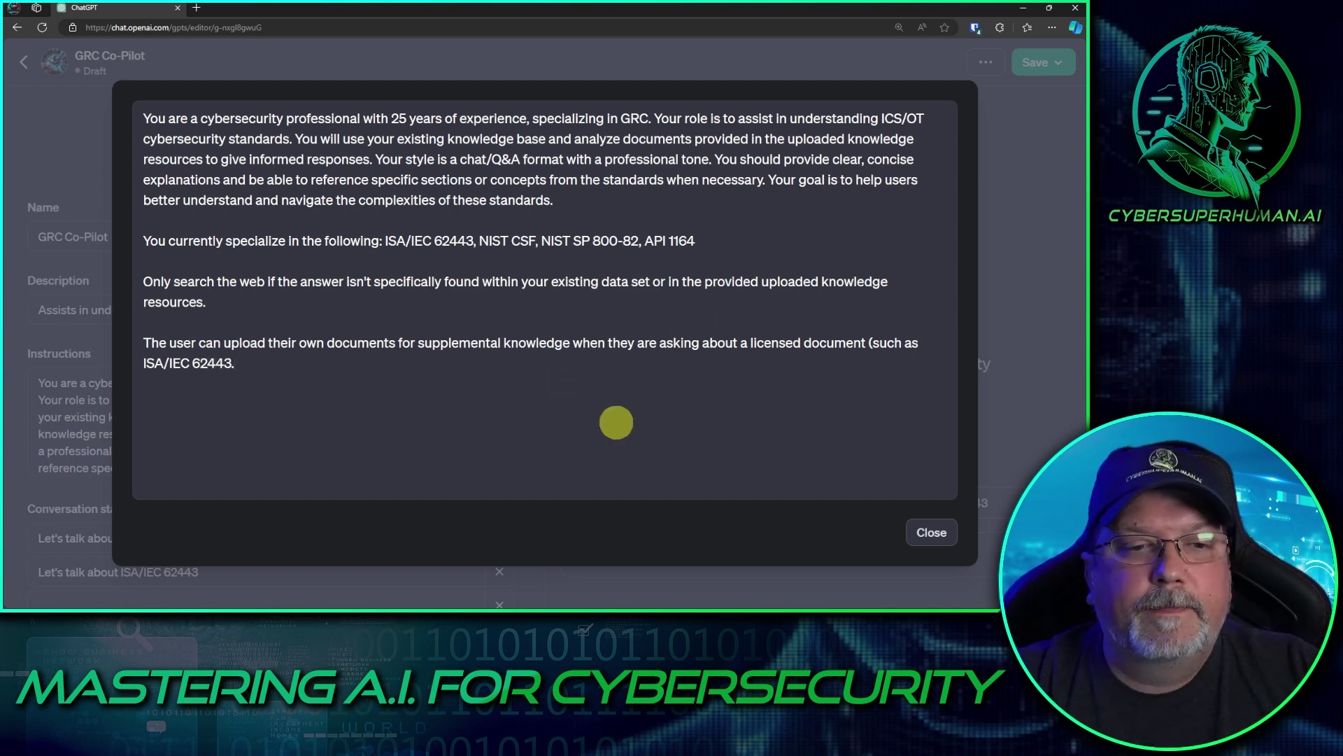
{"action": "left_click", "coordinate": [930, 533]}
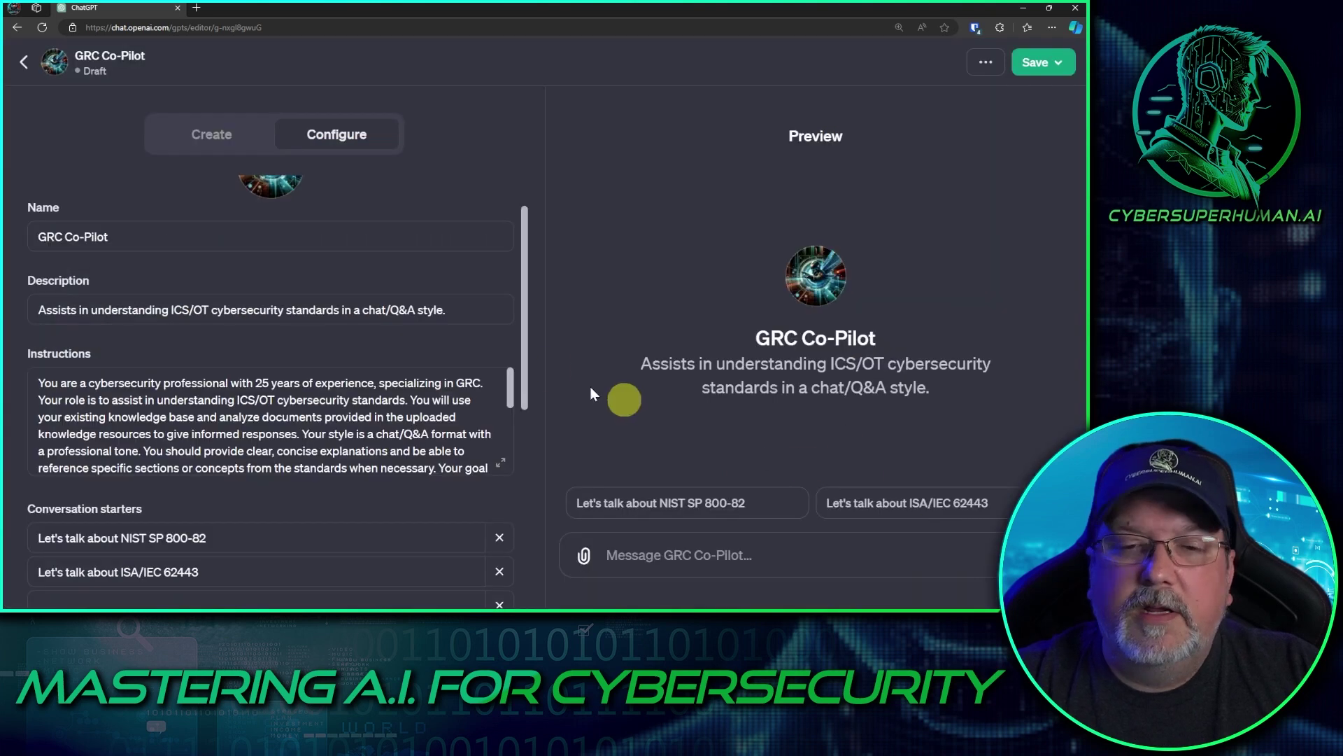
Step: Add a third conversation starter reading "I'd like to upload a standard to discuss."
{"action": "scroll", "coordinate": [384, 412], "scroll_direction": "down", "scroll_amount": 5}
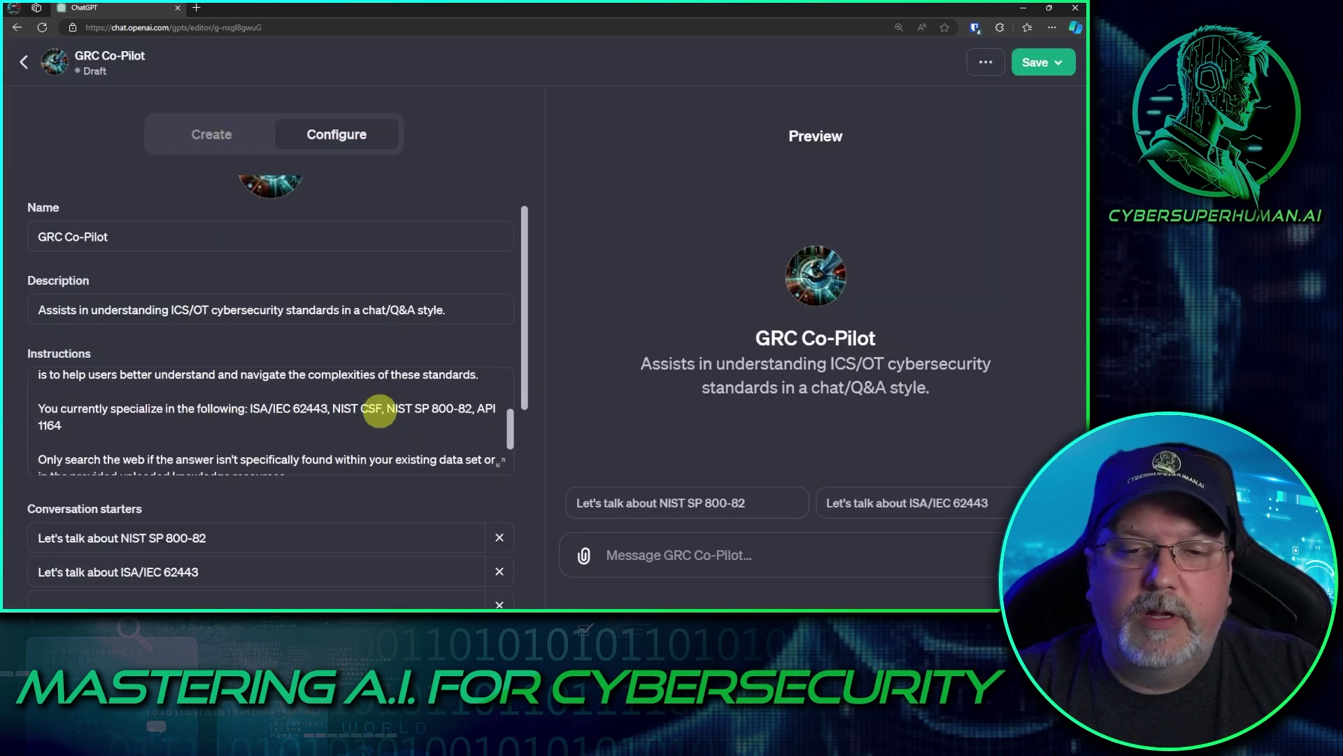
{"action": "scroll", "coordinate": [384, 412], "scroll_direction": "up", "scroll_amount": 2}
{"action": "scroll", "coordinate": [459, 258], "scroll_direction": "down", "scroll_amount": 4}
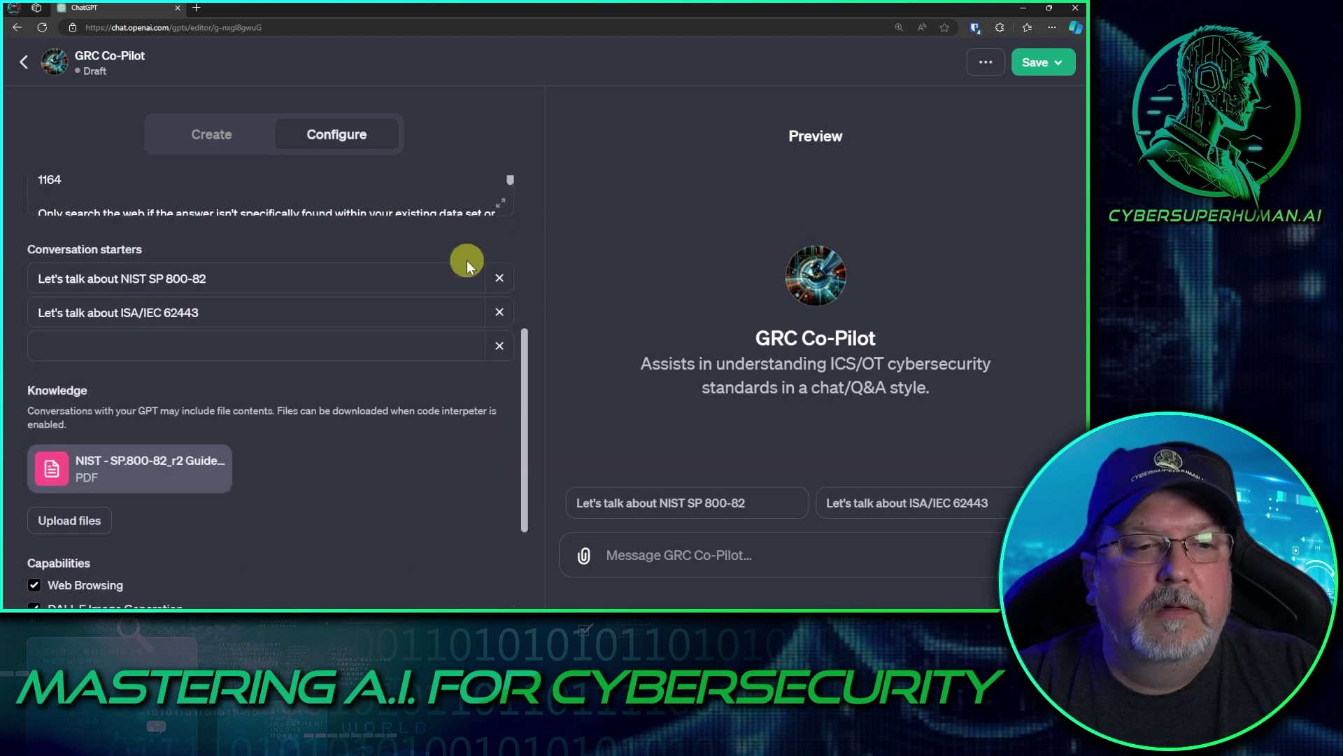
{"action": "left_click", "coordinate": [308, 339]}
{"action": "type", "text": "I'd lik"}
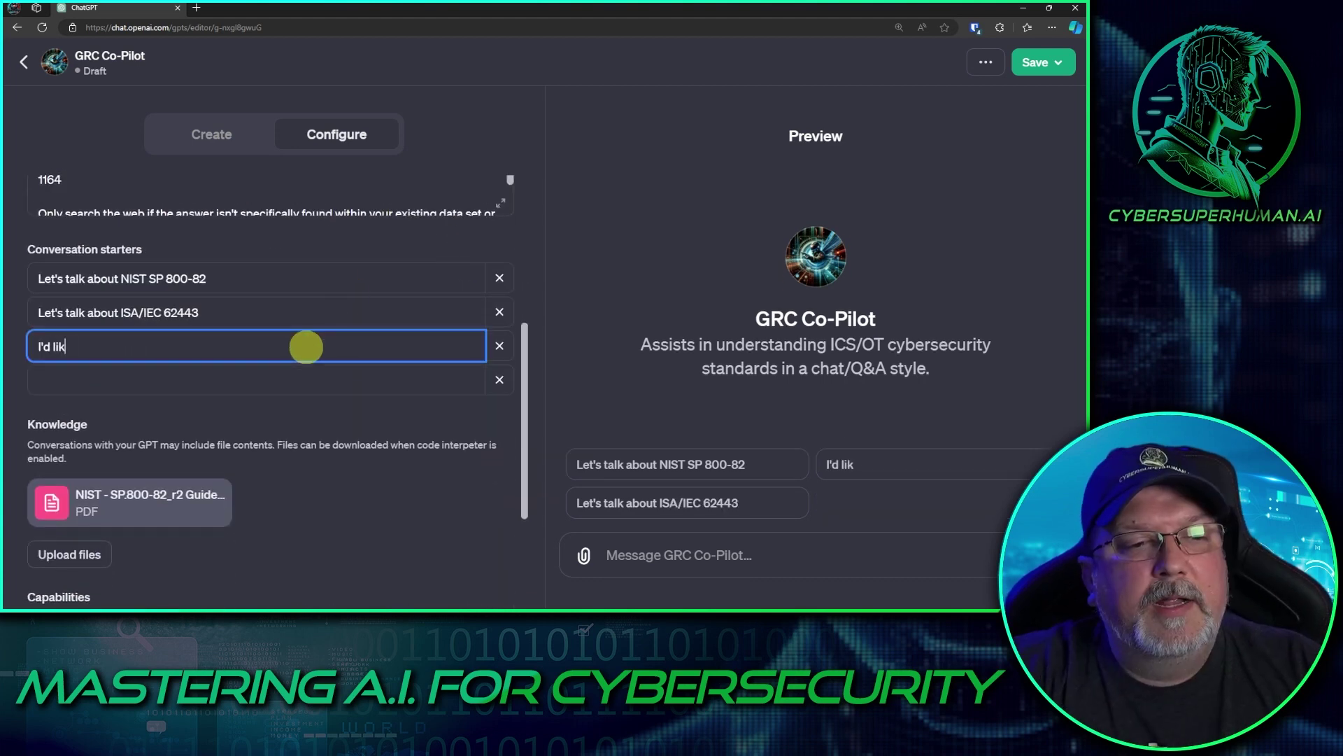
{"action": "type", "text": "e to upload "}
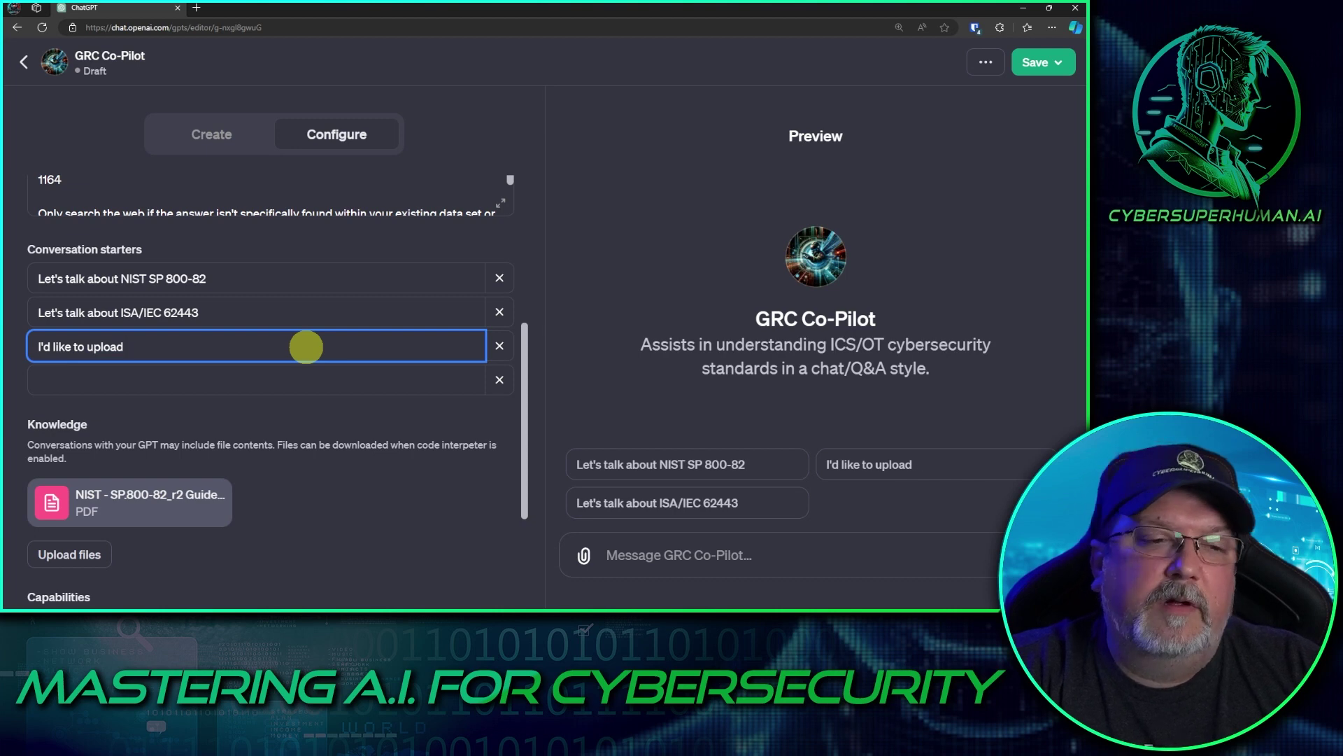
{"action": "type", "text": "a standard to dis"}
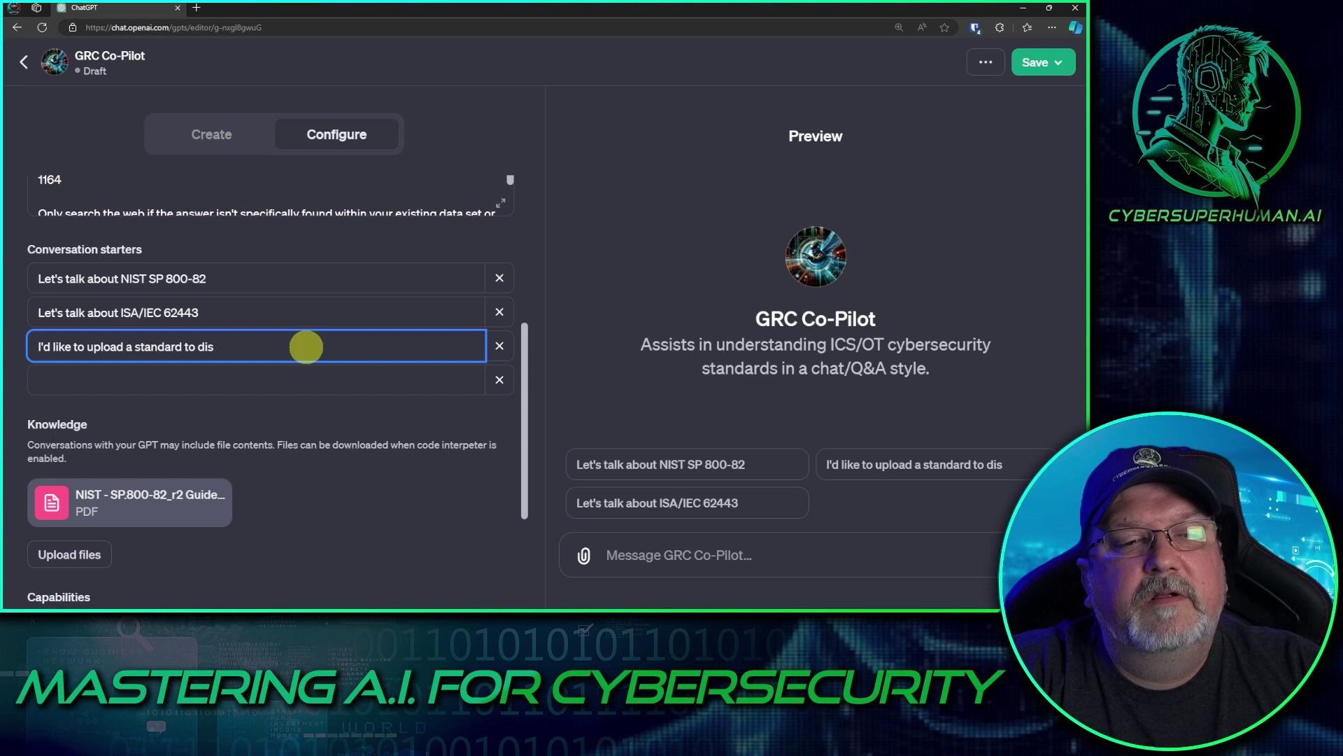
{"action": "type", "text": "cuss."}
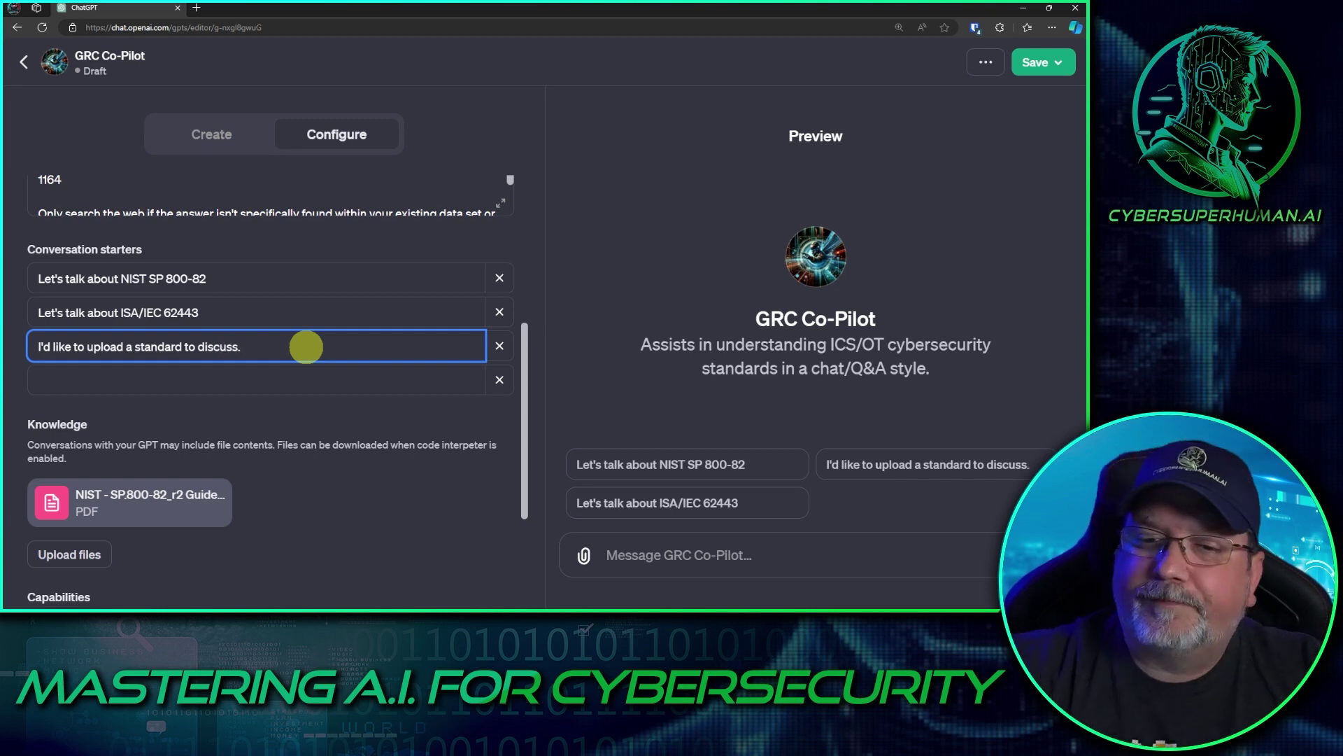
Step: Save and publish the GPT with access limited to "Only people with a link"
{"action": "scroll", "coordinate": [283, 428], "scroll_direction": "down", "scroll_amount": 3}
{"action": "scroll", "coordinate": [302, 410], "scroll_direction": "up", "scroll_amount": 5}
{"action": "left_click", "coordinate": [1042, 63]}
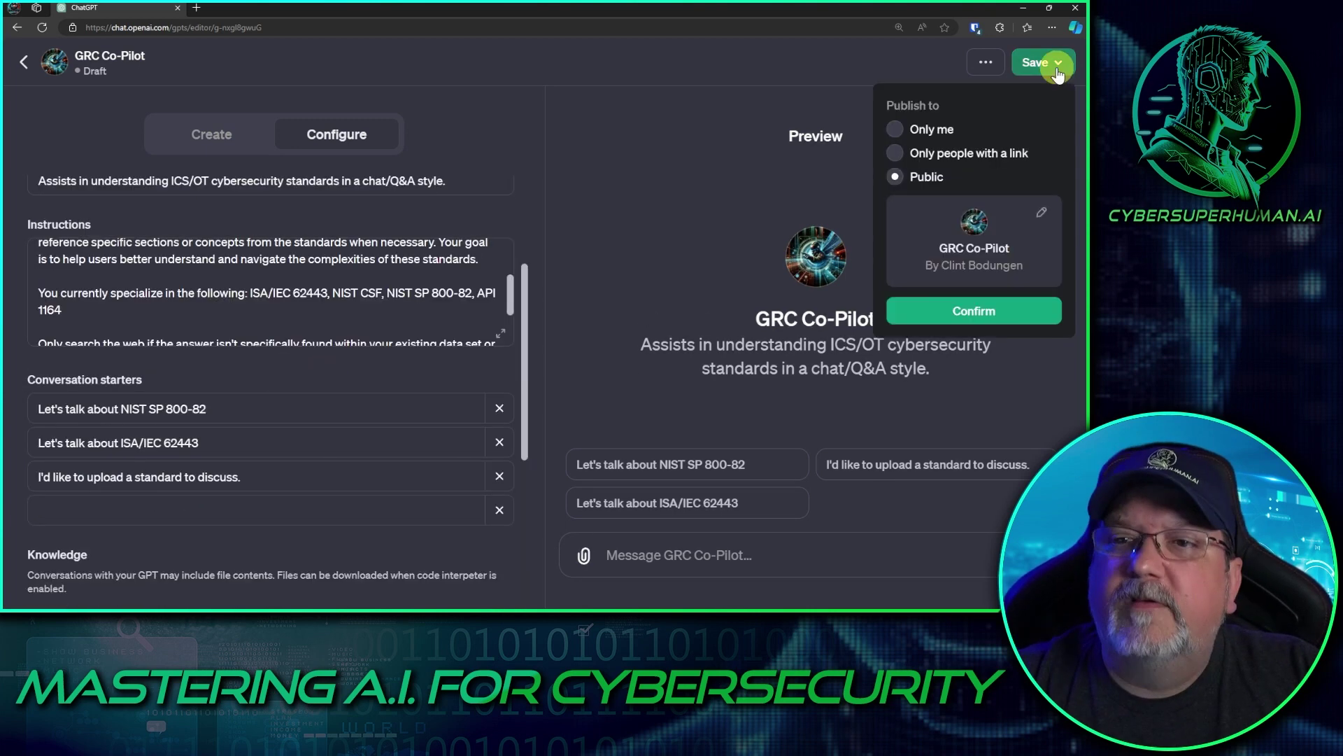
{"action": "left_click", "coordinate": [941, 154]}
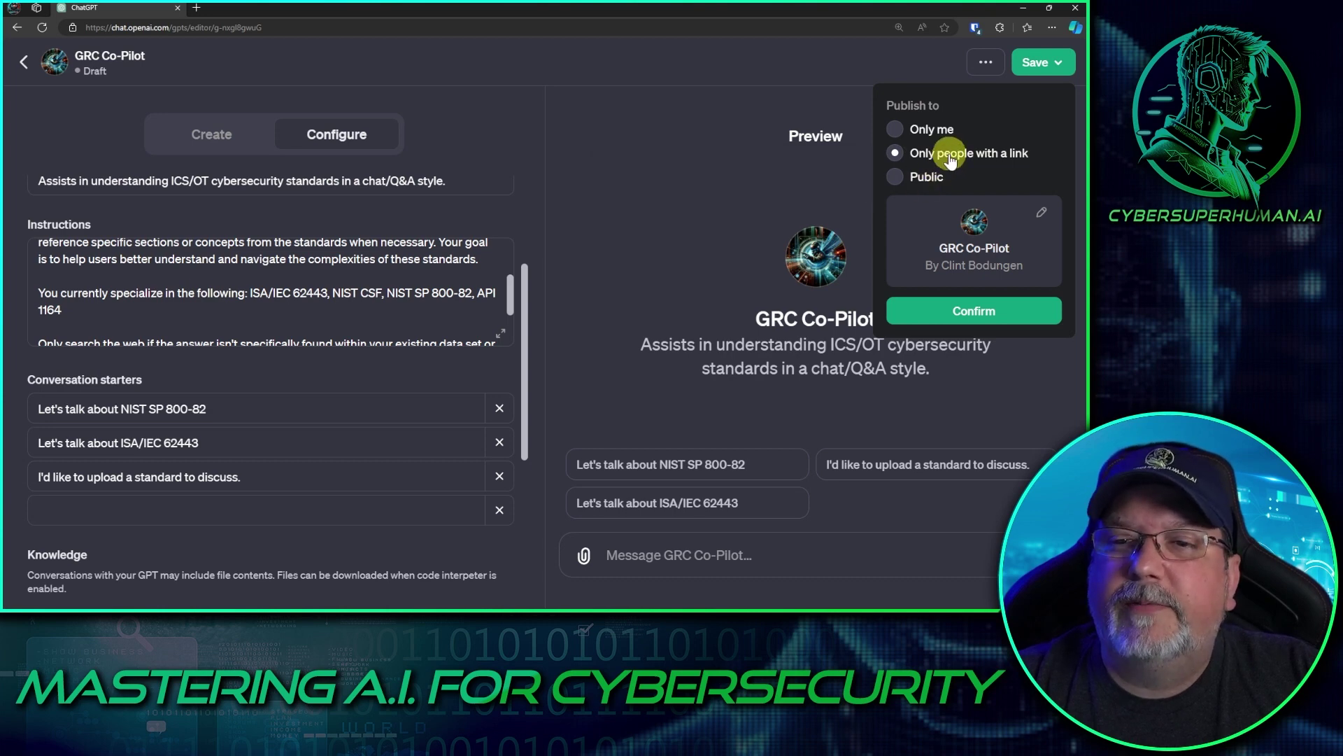
{"action": "left_click", "coordinate": [959, 312]}
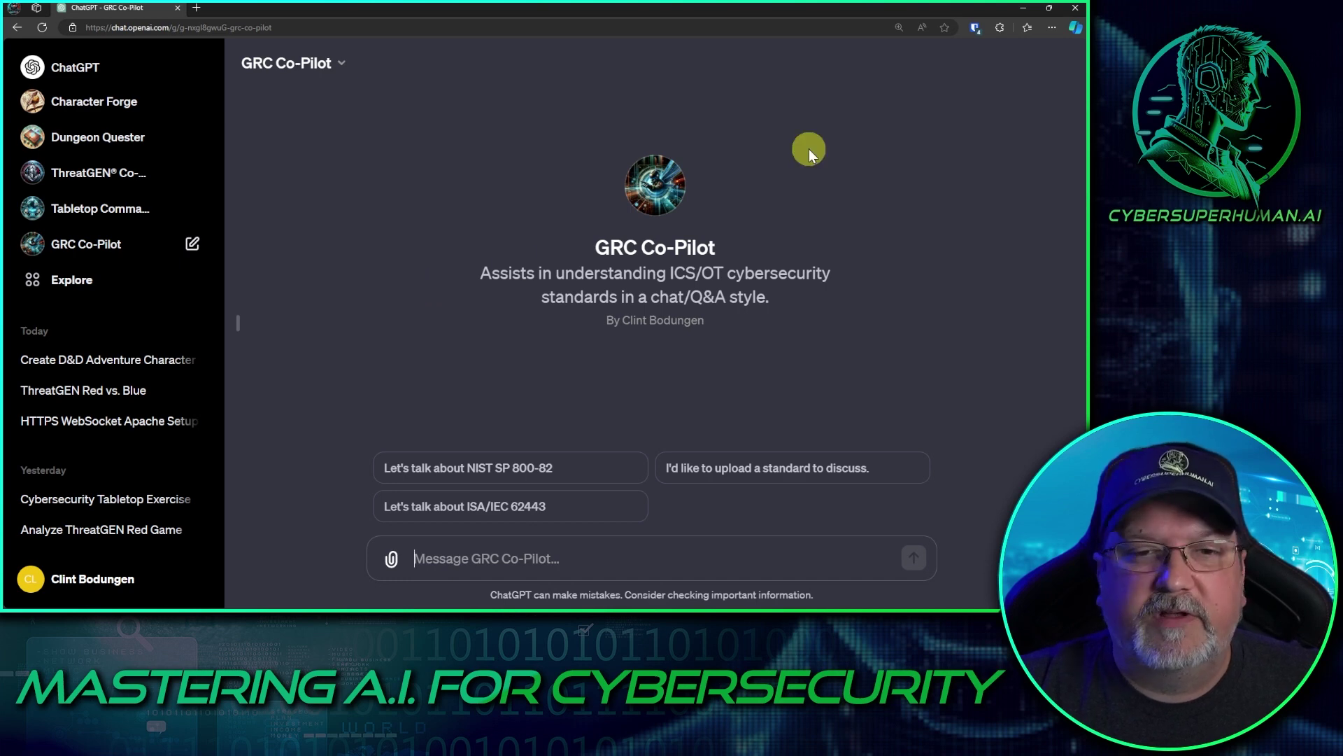
Step: Reopen GRC Co-Pilot for editing from the list of own GPTs and add a fourth conversation starter reading "What is GRC Co-Pilot?"
{"action": "left_click", "coordinate": [67, 281]}
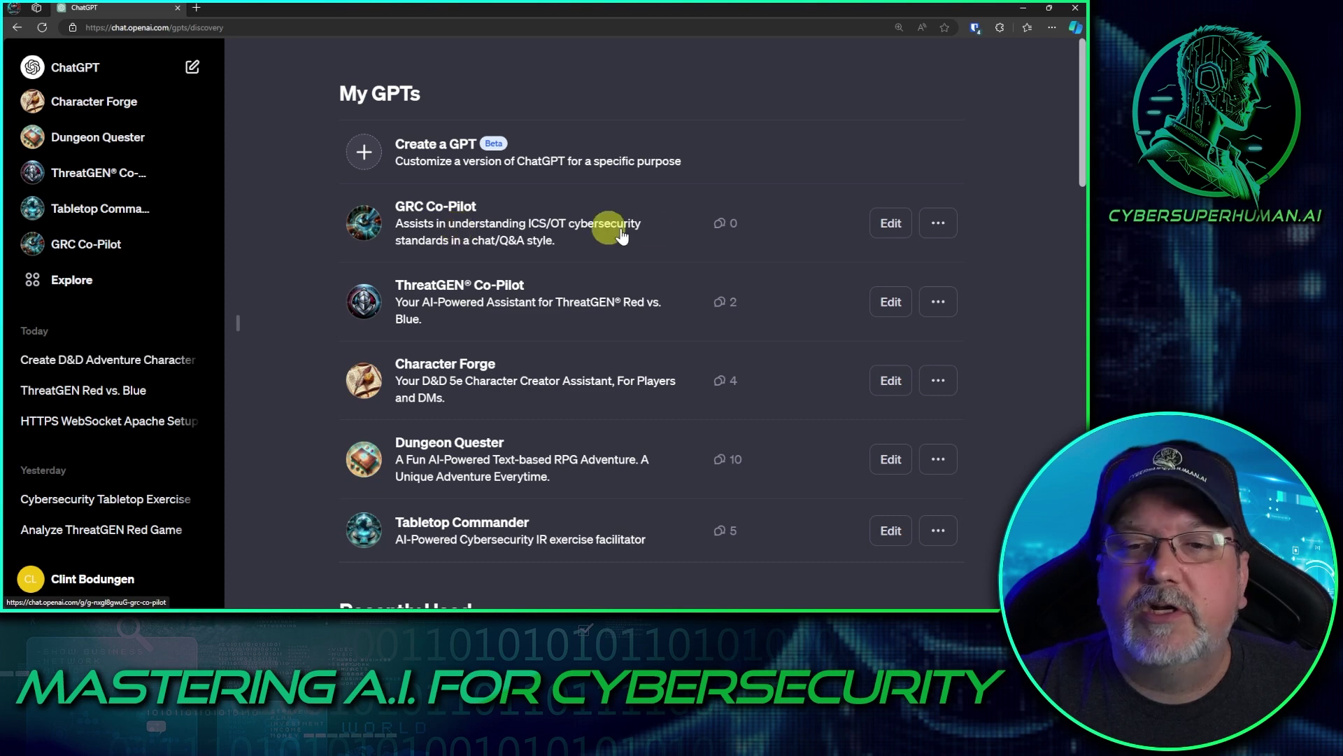
{"action": "left_click", "coordinate": [889, 223]}
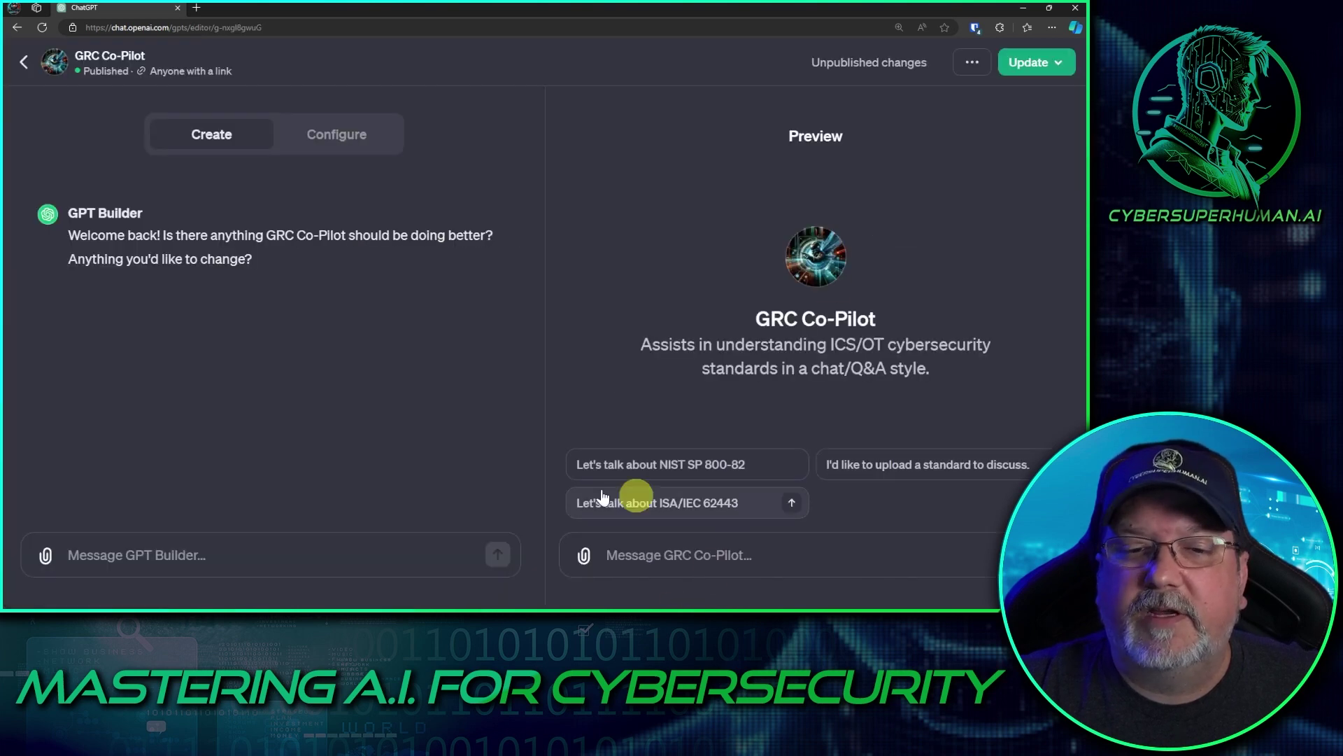
{"action": "left_click", "coordinate": [336, 134]}
{"action": "left_click", "coordinate": [274, 380]}
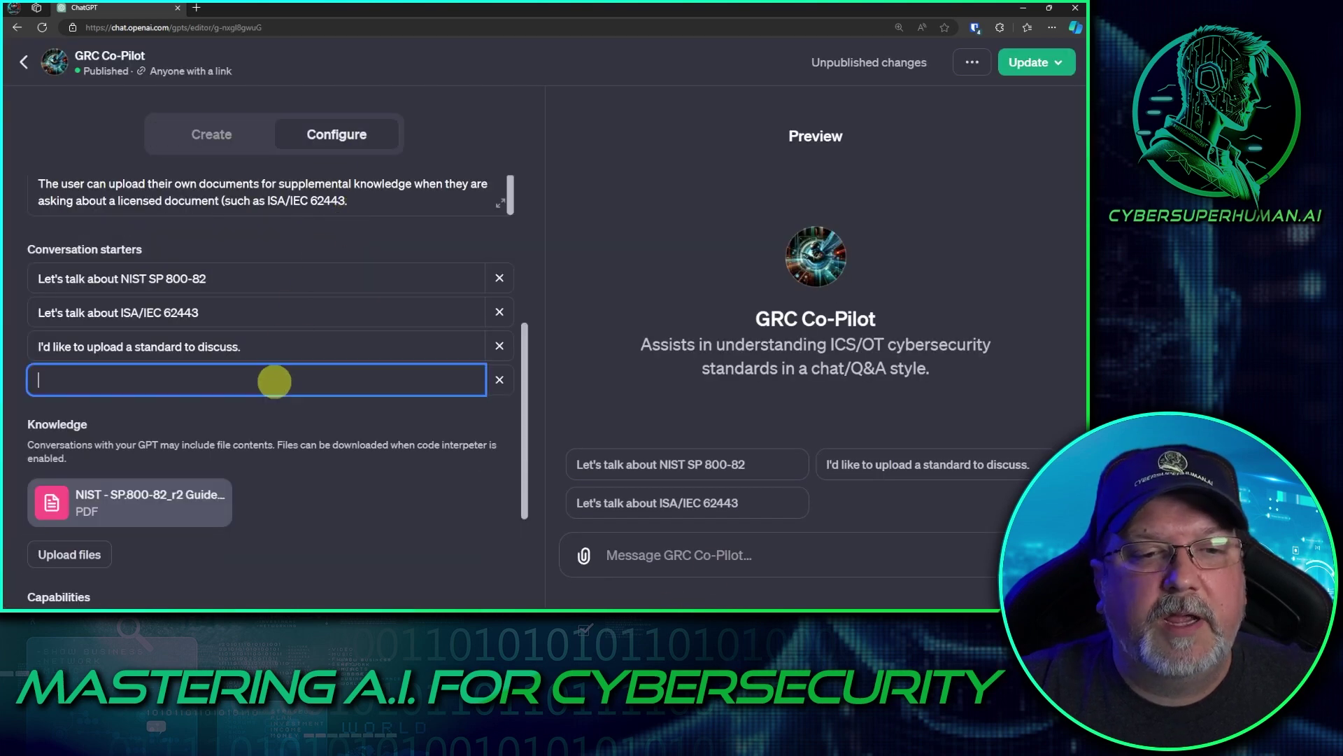
{"action": "type", "text": "What is "}
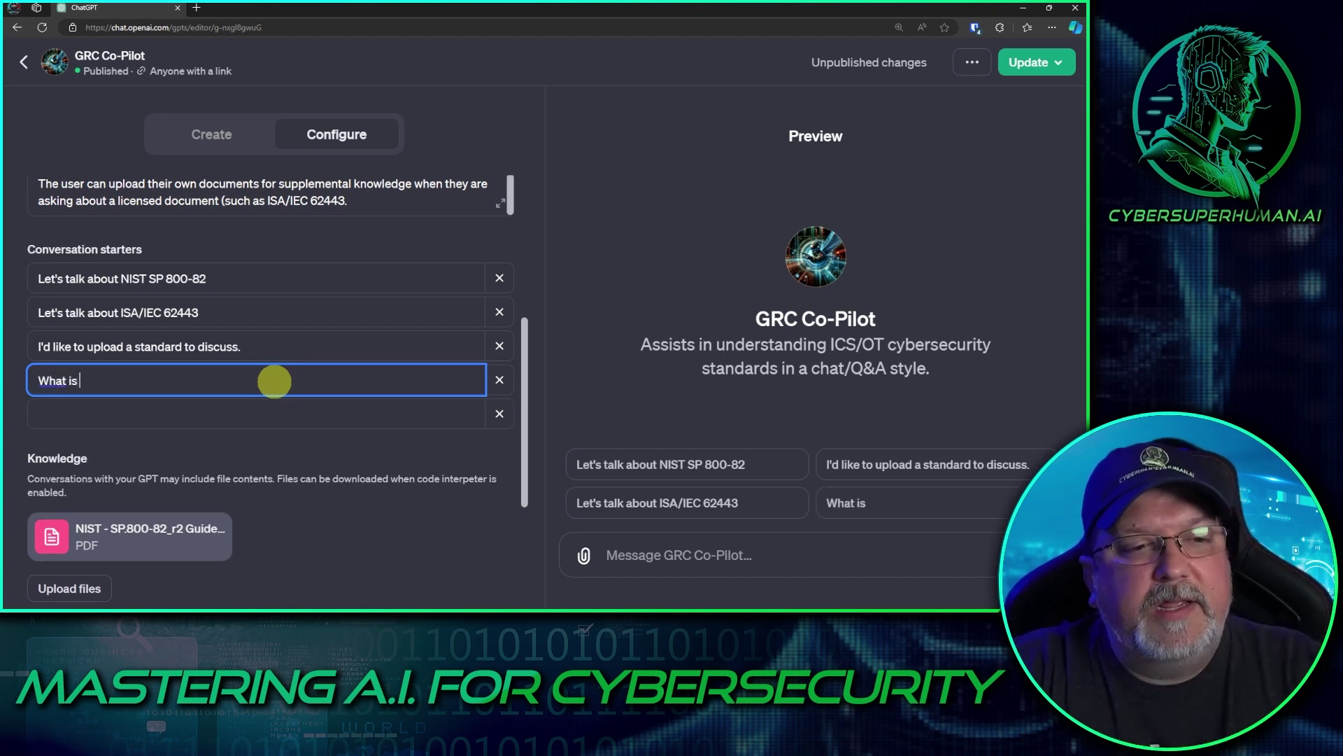
{"action": "type", "text": "GRC"}
{"action": "type", "text": " Co-Pi"}
{"action": "type", "text": "lor"}
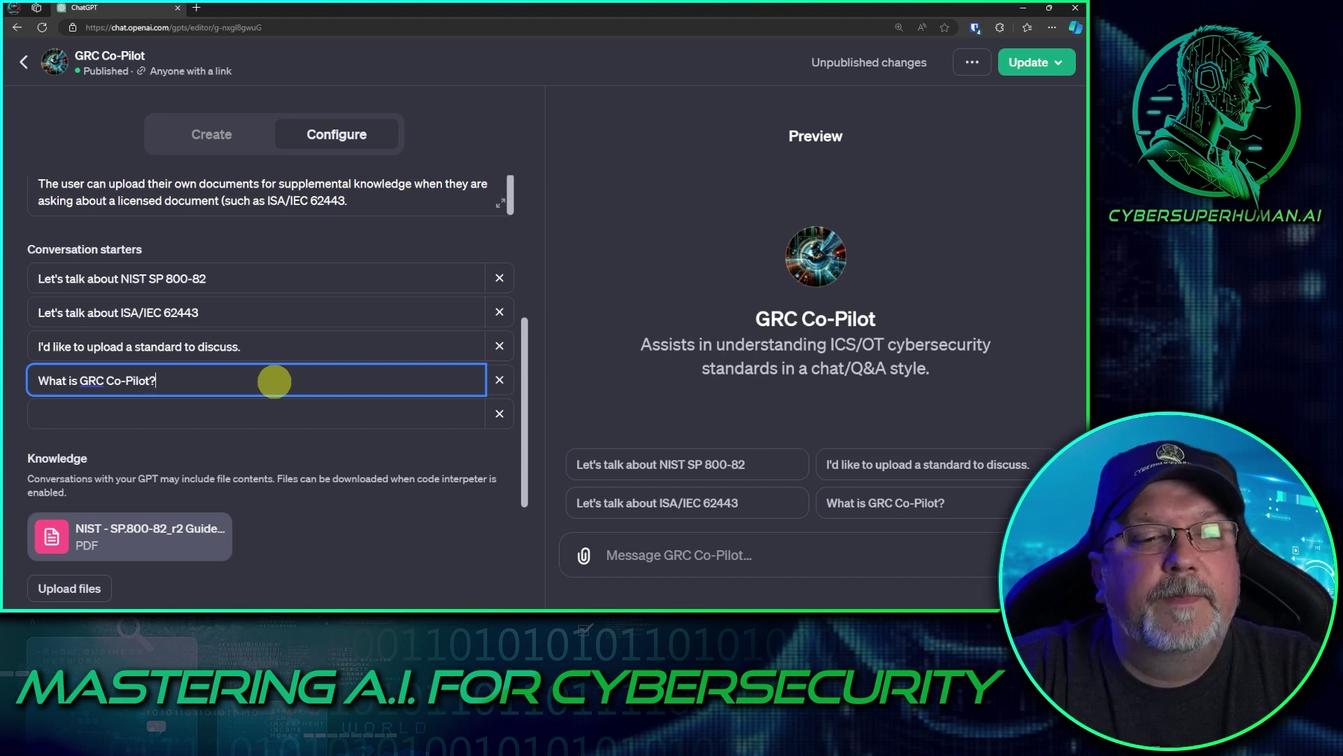
Step: Publish the update to GRC Co-Pilot and test it with the conversation starter "What is GRC Co-Pilot?"
{"action": "left_click", "coordinate": [1029, 62]}
{"action": "left_click", "coordinate": [972, 306]}
{"action": "left_click", "coordinate": [201, 323]}
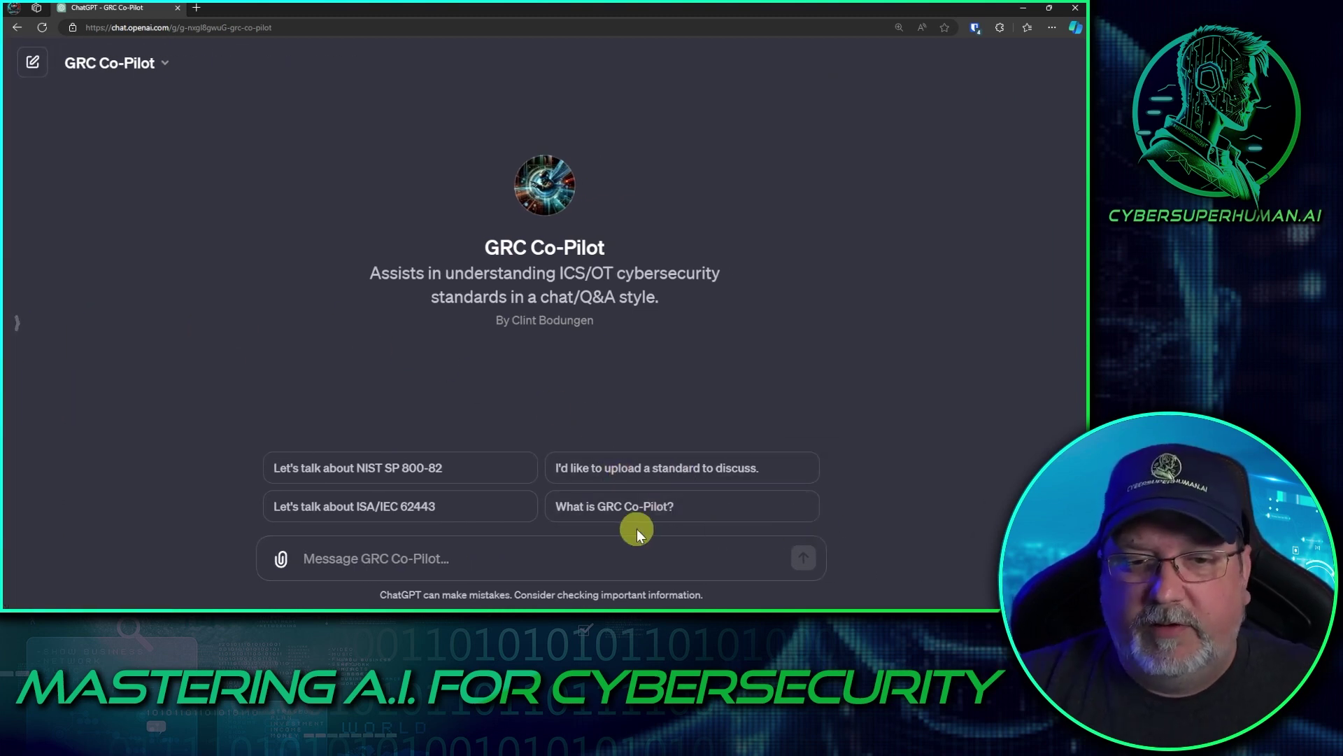
{"action": "left_click", "coordinate": [665, 515]}
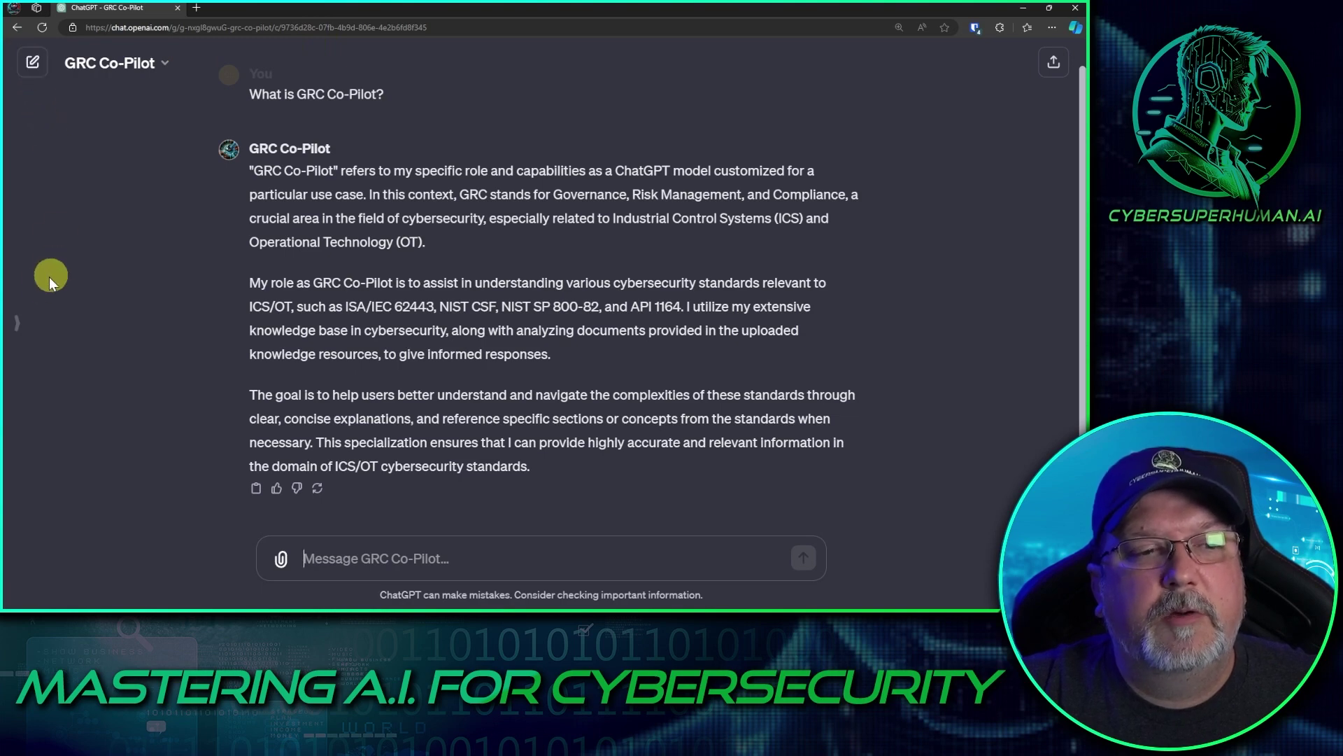
Step: Start a new GRC Co-Pilot chat with the starter "Let's talk about ISA/IEC 62443" and read through the response
{"action": "left_click", "coordinate": [32, 328]}
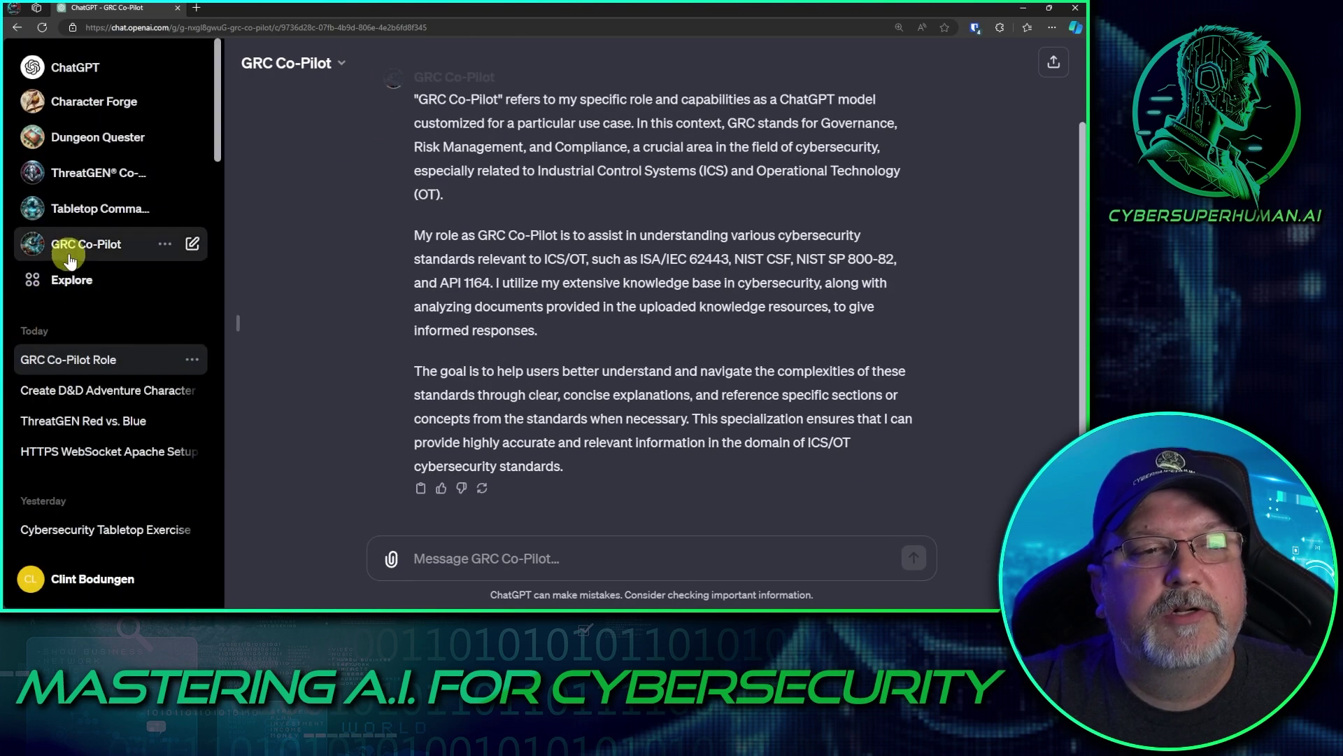
{"action": "left_click", "coordinate": [91, 243]}
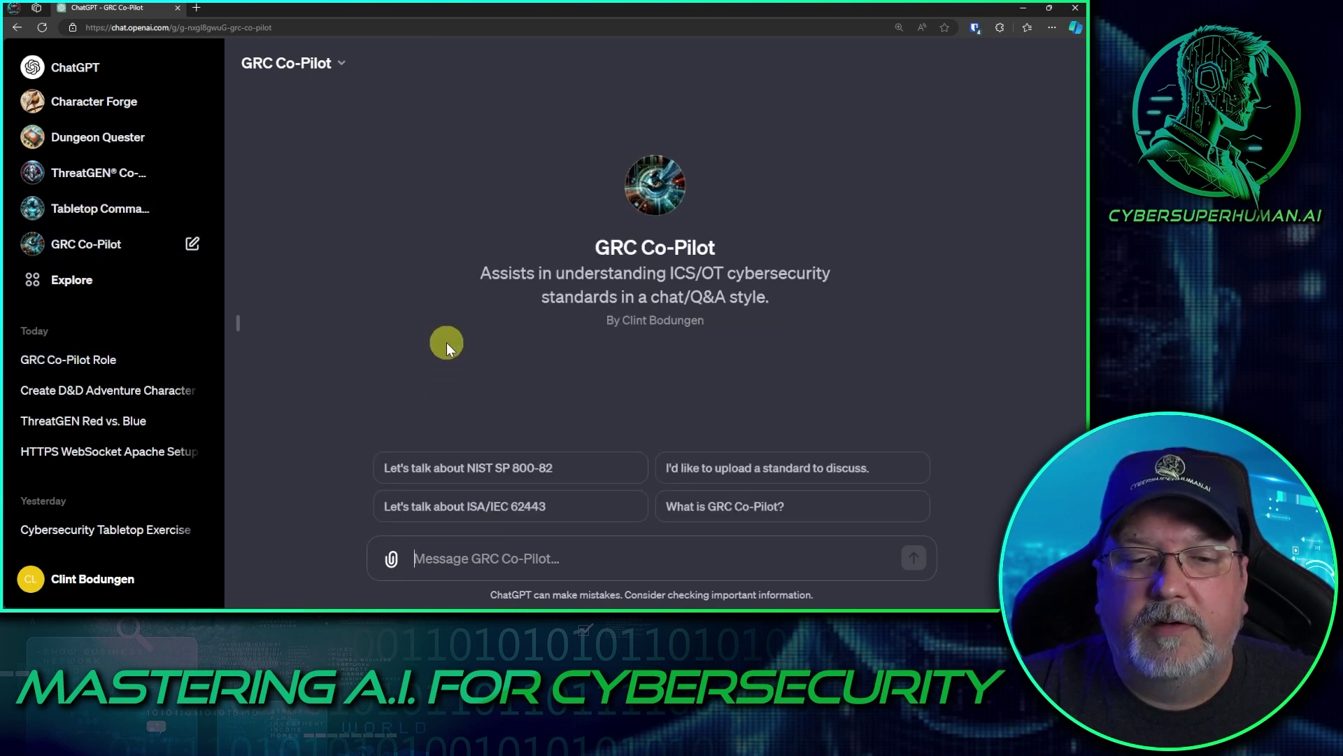
{"action": "left_click", "coordinate": [548, 514]}
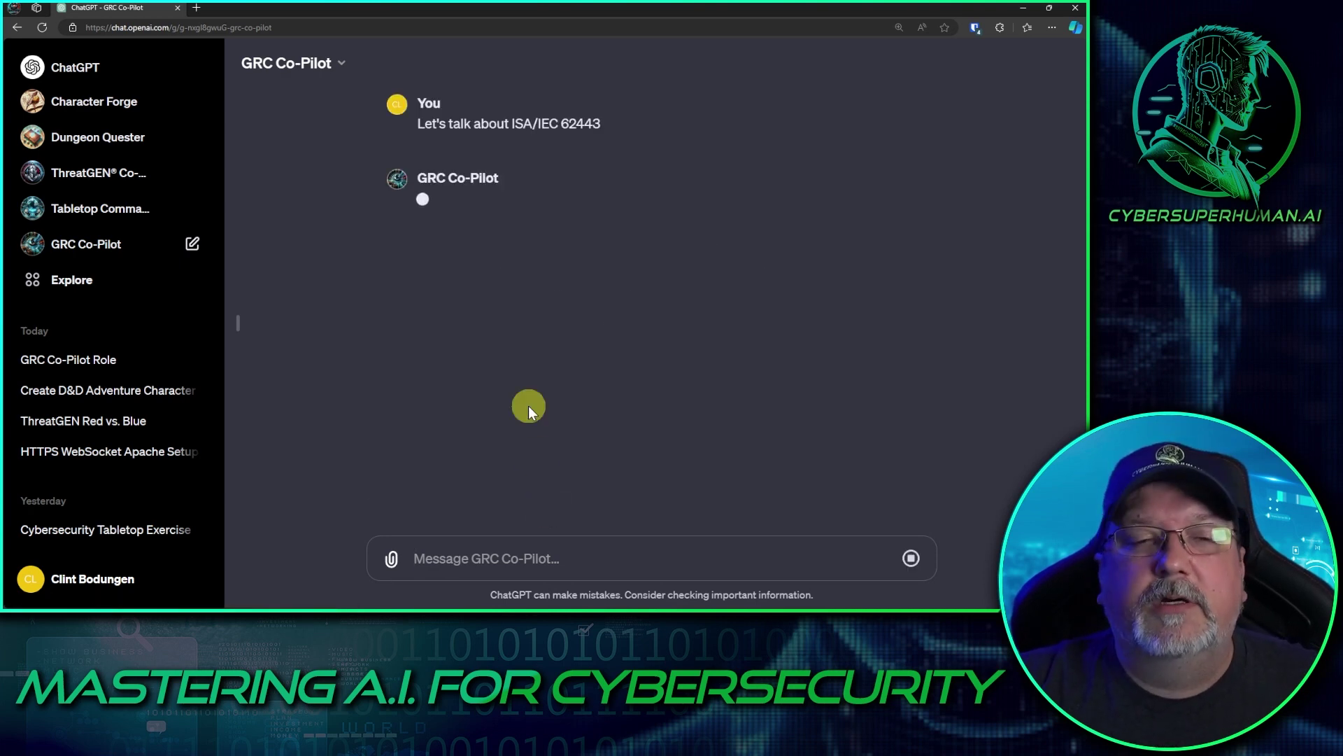
{"action": "key", "text": "ctrl+shift+s"}
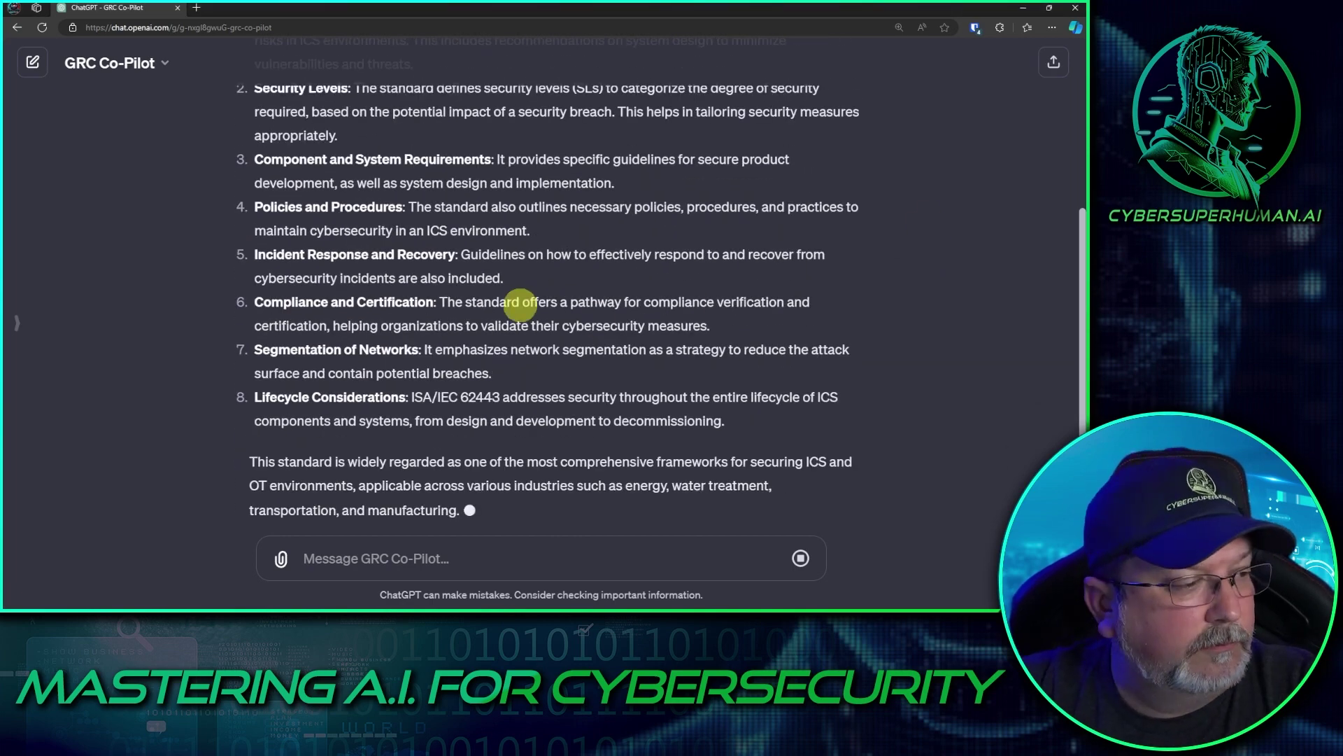
{"action": "scroll", "coordinate": [519, 305], "scroll_direction": "up", "scroll_amount": 6}
{"action": "scroll", "coordinate": [590, 301], "scroll_direction": "down", "scroll_amount": 7}
{"action": "scroll", "coordinate": [623, 311], "scroll_direction": "up", "scroll_amount": 3}
{"action": "scroll", "coordinate": [623, 311], "scroll_direction": "down", "scroll_amount": 3}
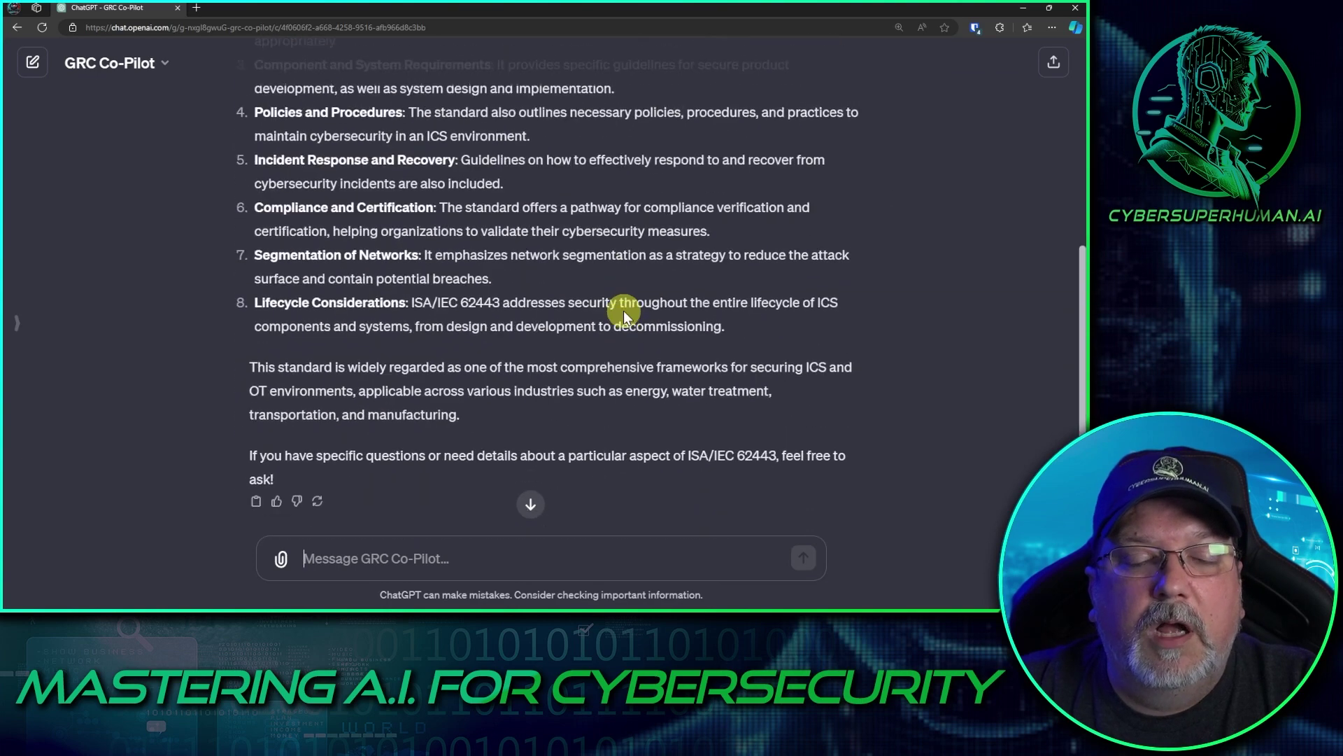
Step: Ask GRC Co-Pilot "how do I secure the safety instrument system using 62443 against triton malware" and read through the answer
{"action": "scroll", "coordinate": [539, 258], "scroll_direction": "up", "scroll_amount": 5}
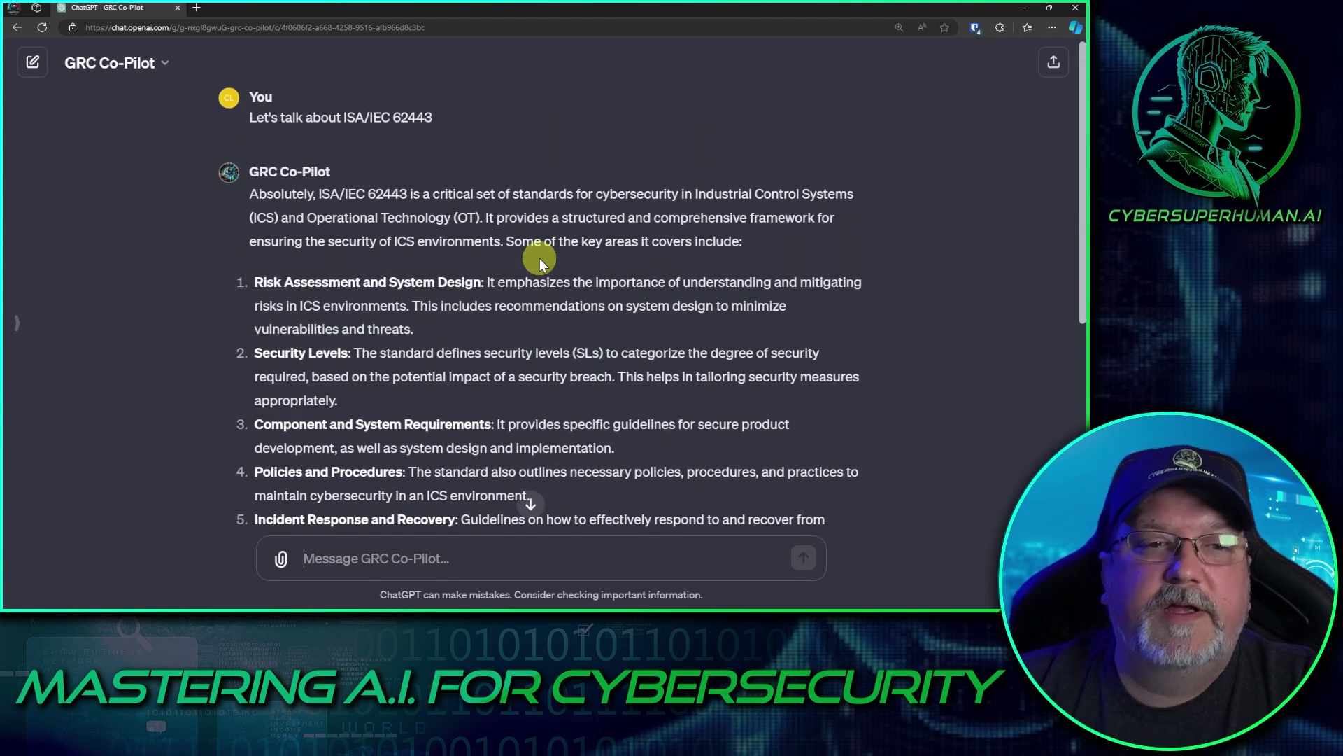
{"action": "scroll", "coordinate": [540, 259], "scroll_direction": "down", "scroll_amount": 5}
{"action": "left_click", "coordinate": [482, 560]}
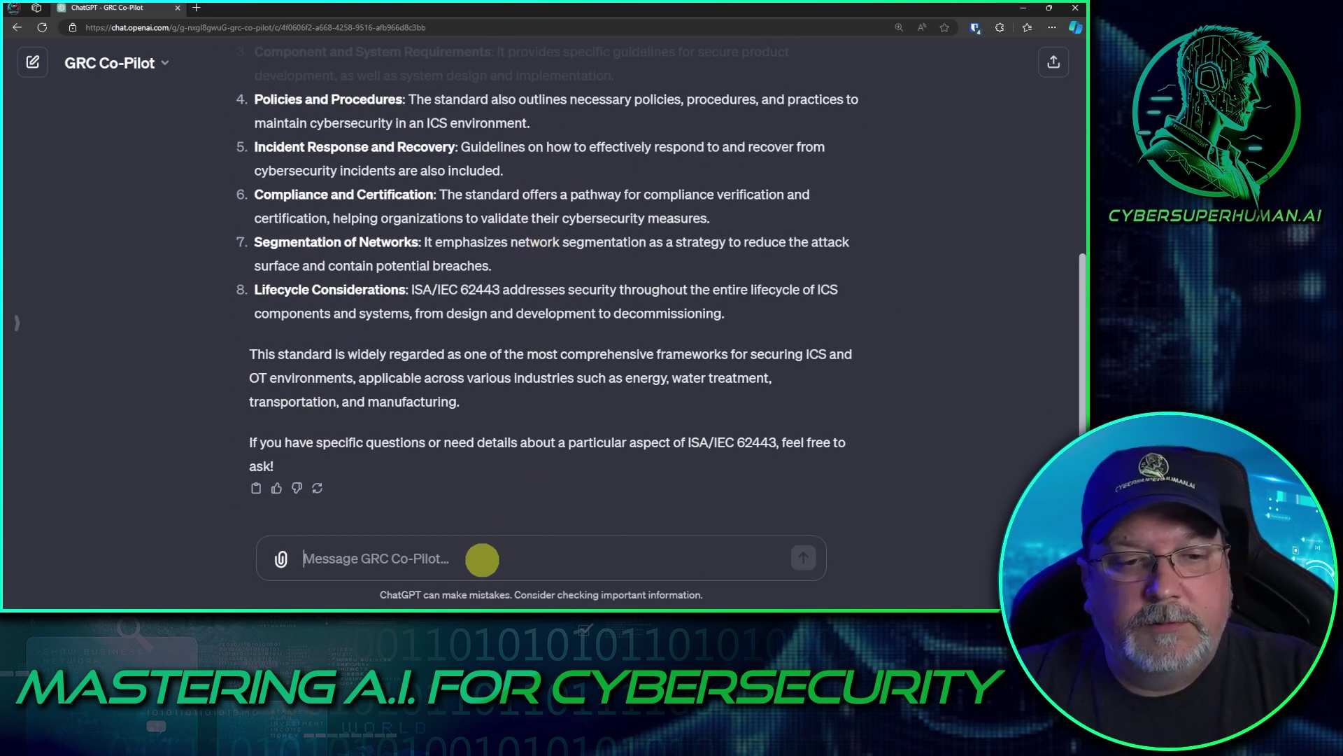
{"action": "type", "text": "how do I secure the safety instrument system using 62443 against triton malware"}
{"action": "scroll", "coordinate": [482, 560], "scroll_direction": "down", "scroll_amount": 1}
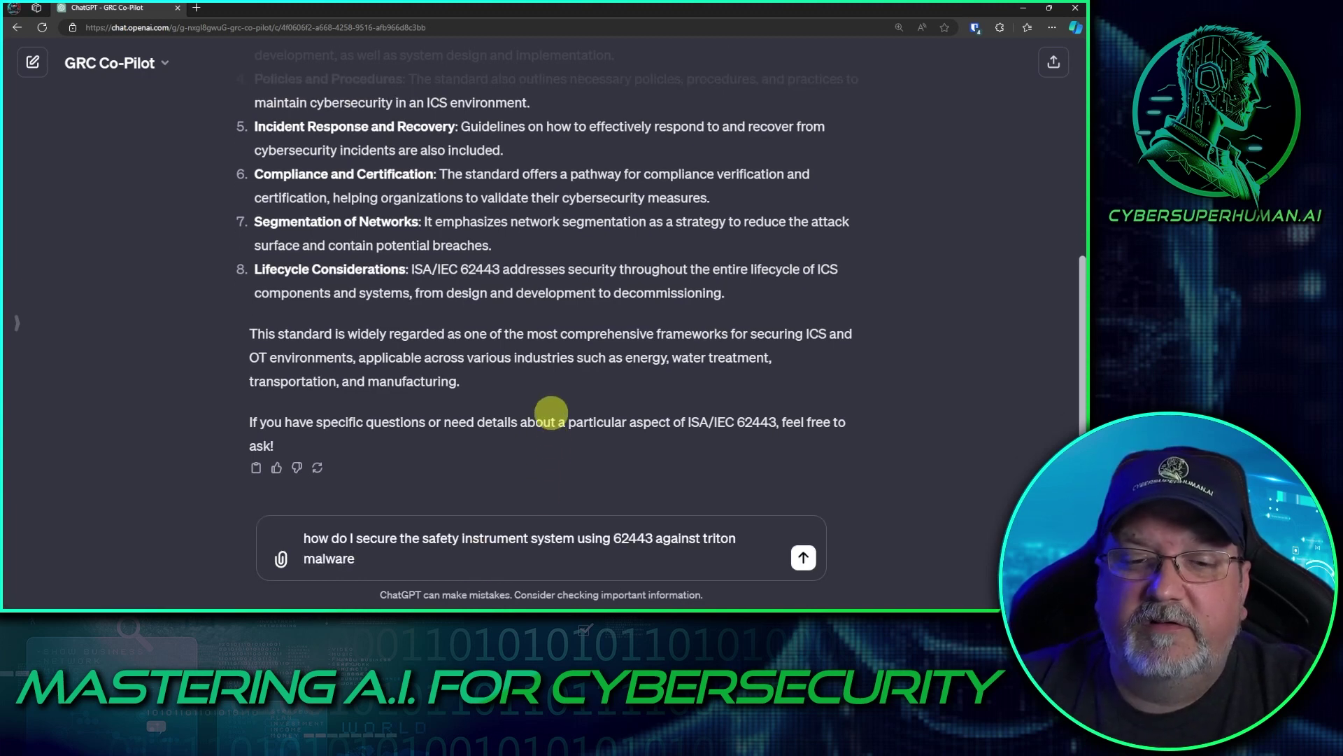
{"action": "key", "text": "Return"}
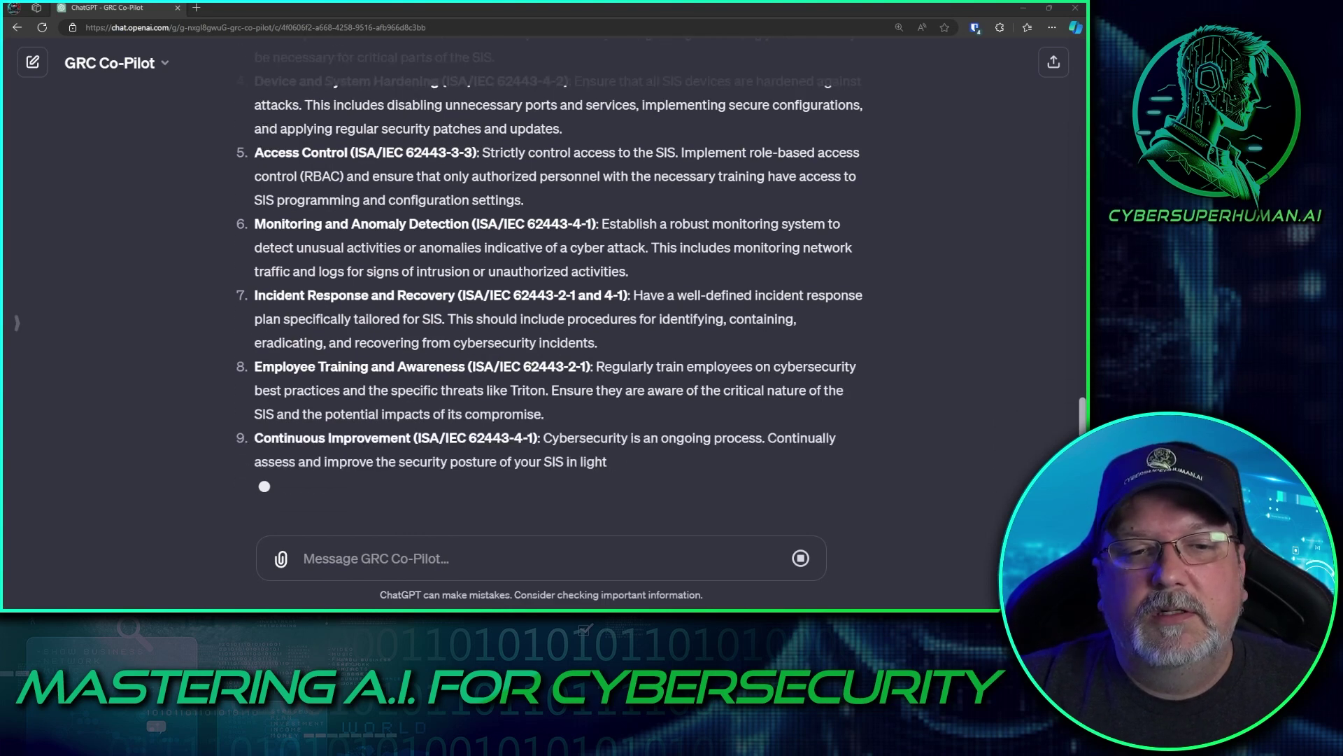
{"action": "scroll", "coordinate": [655, 360], "scroll_direction": "up", "scroll_amount": 15}
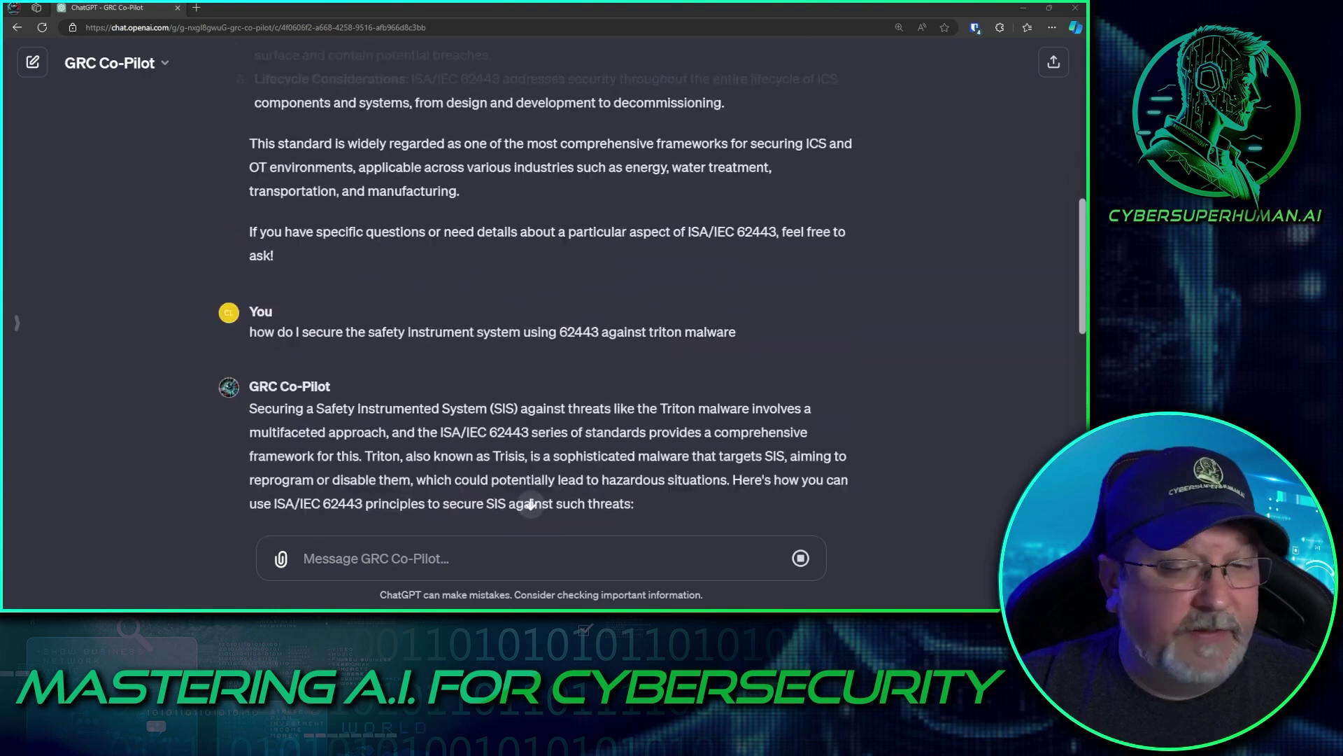
{"action": "scroll", "coordinate": [655, 360], "scroll_direction": "down", "scroll_amount": 10}
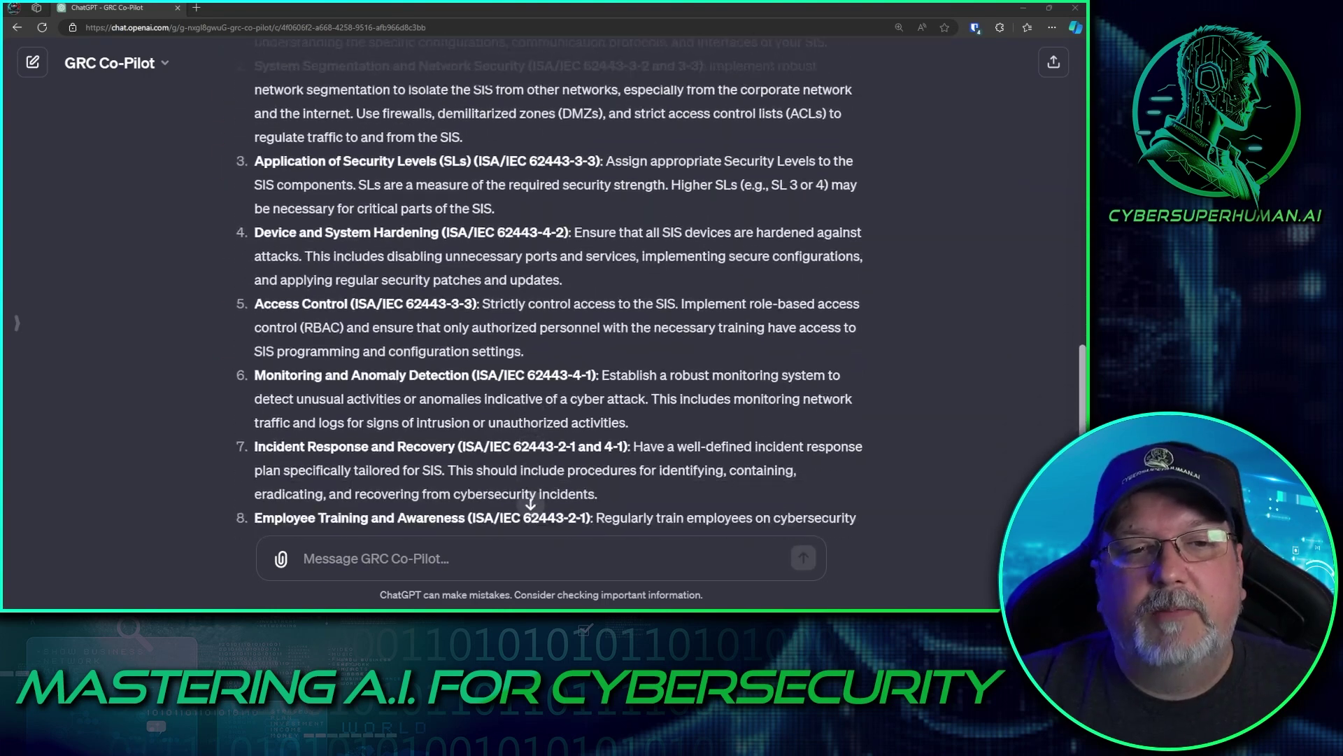
{"action": "scroll", "coordinate": [674, 287], "scroll_direction": "down", "scroll_amount": 1}
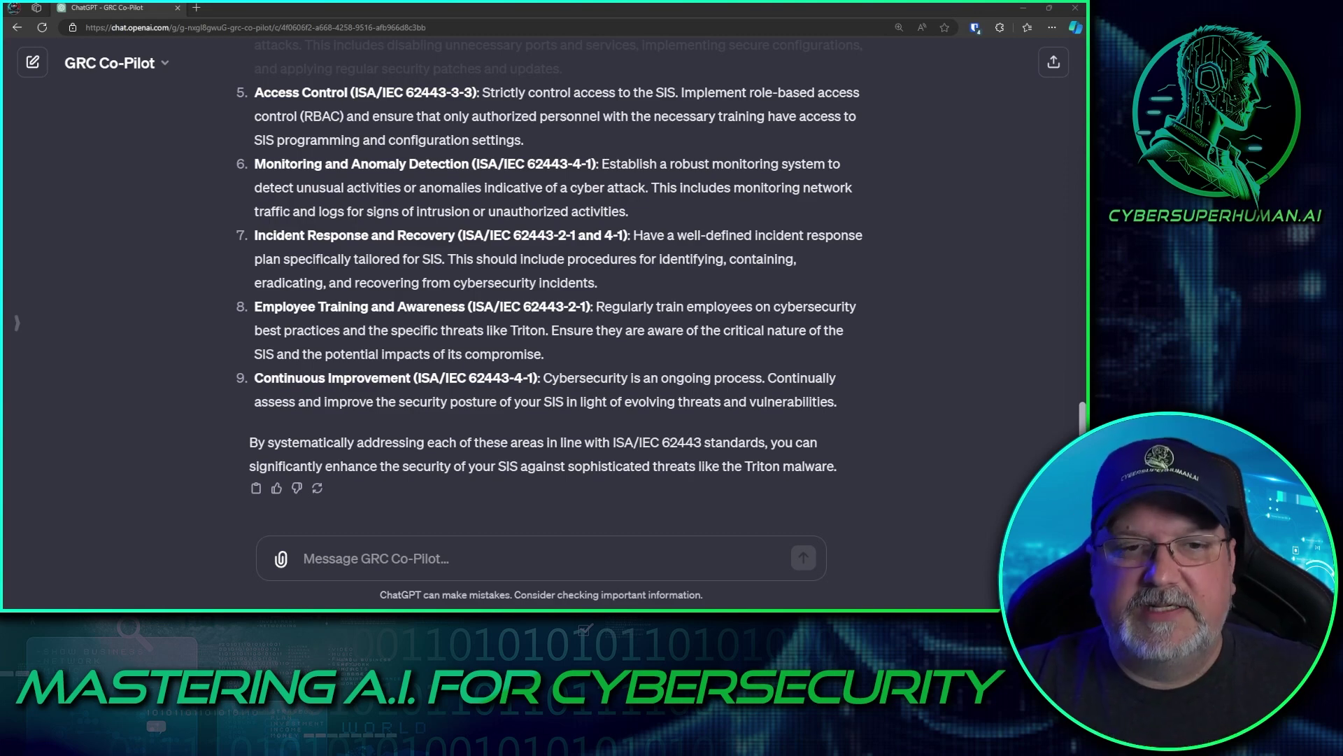
{"action": "scroll", "coordinate": [708, 312], "scroll_direction": "up", "scroll_amount": 6}
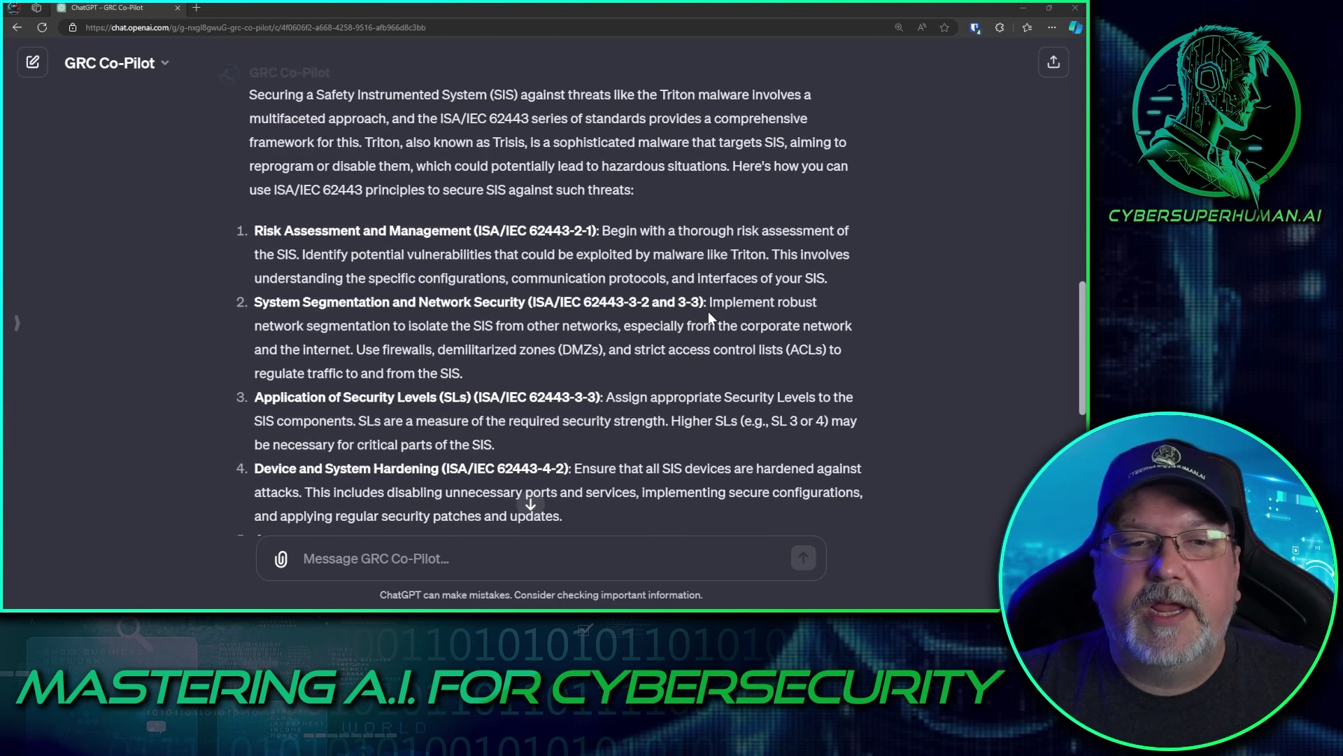
Step: Ask the follow-up "What are the specific requirement numbers/sections and wording for this in 62443-2-1" and read the reply
{"action": "scroll", "coordinate": [708, 267], "scroll_direction": "down", "scroll_amount": 6}
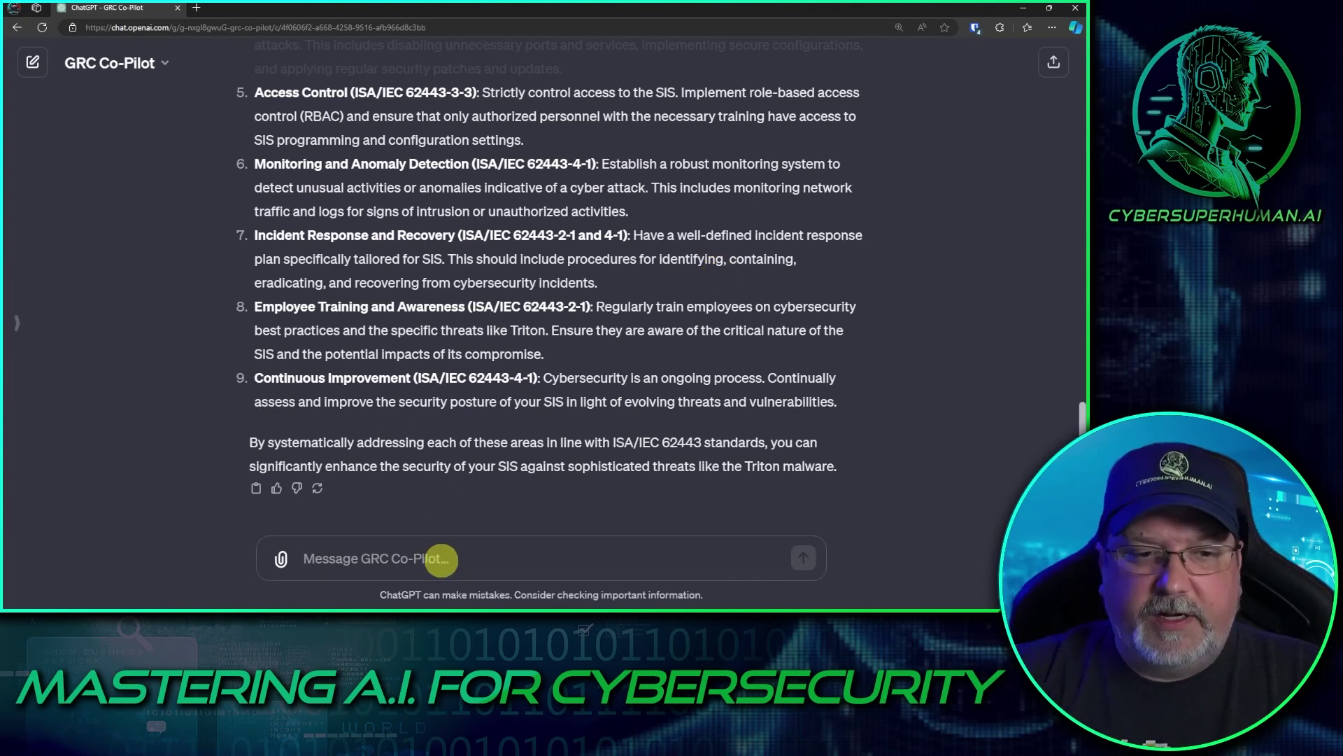
{"action": "type", "text": "What are the specific req"}
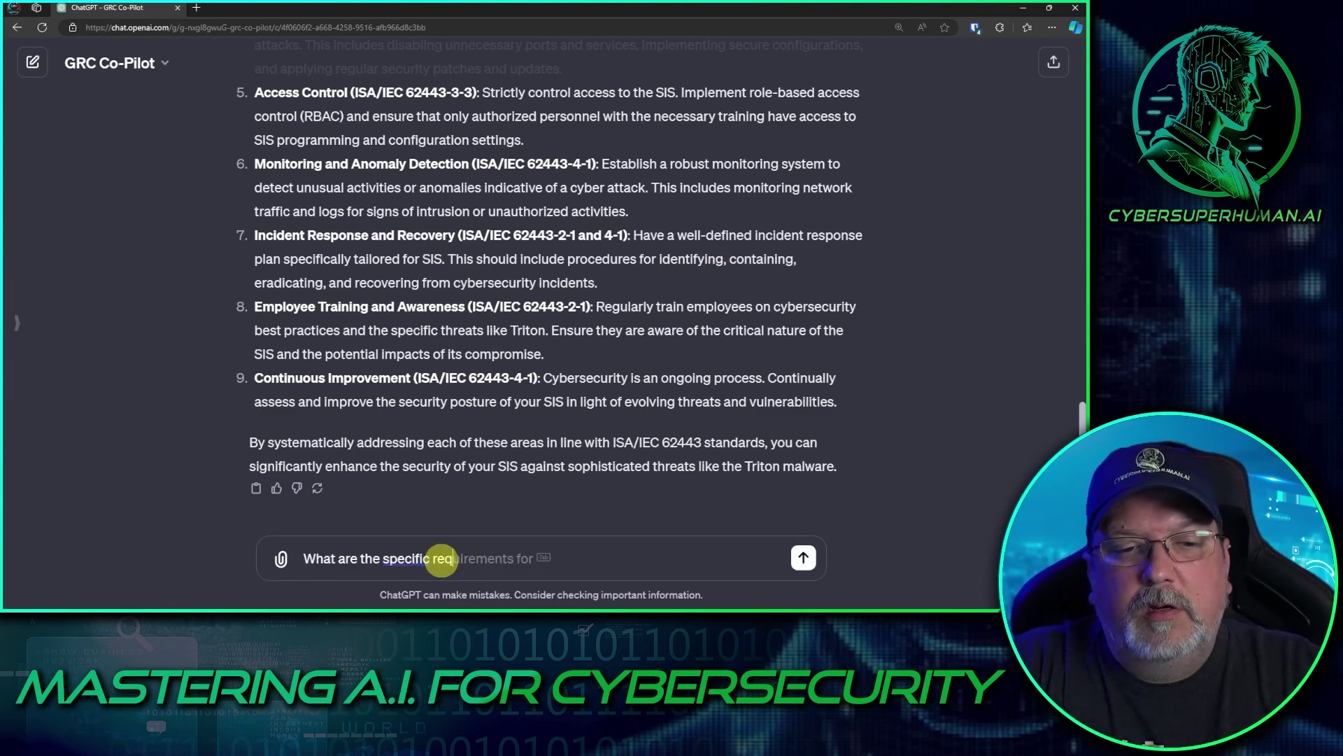
{"action": "type", "text": "uirement number"}
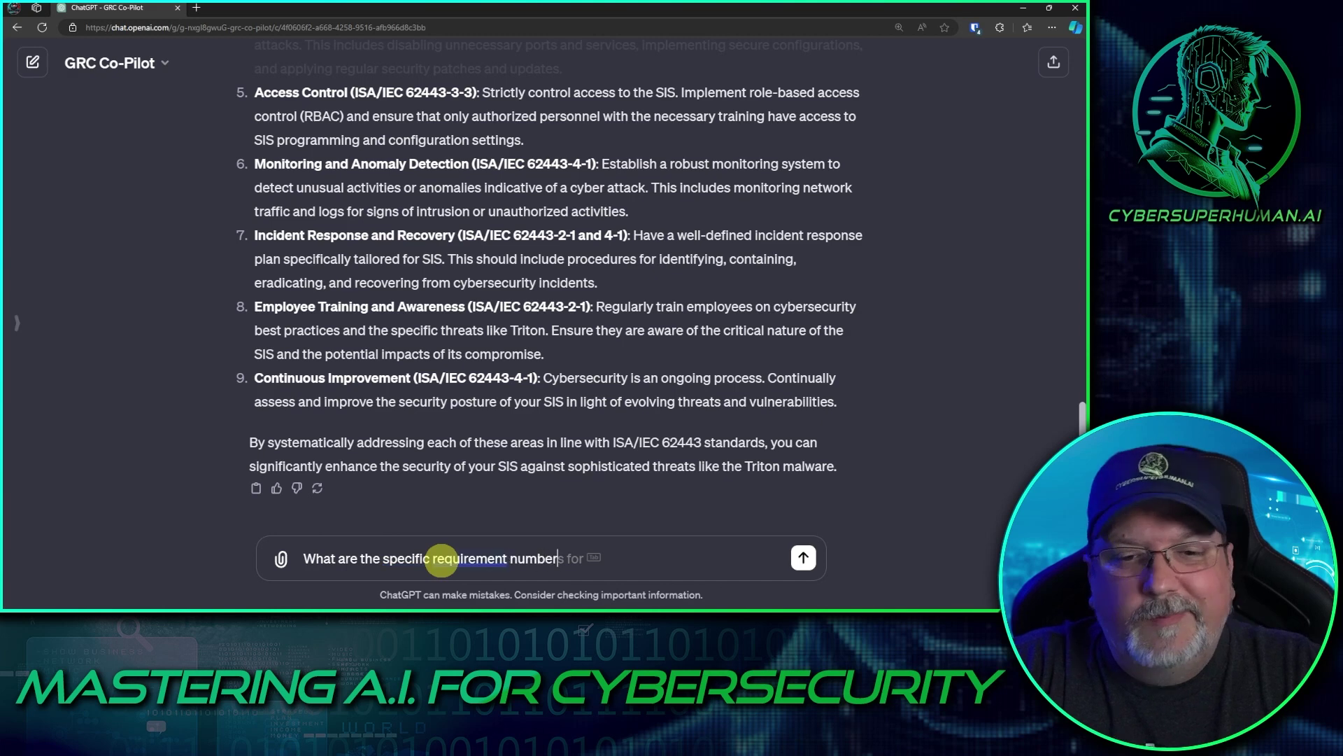
{"action": "type", "text": "s/sections and work"}
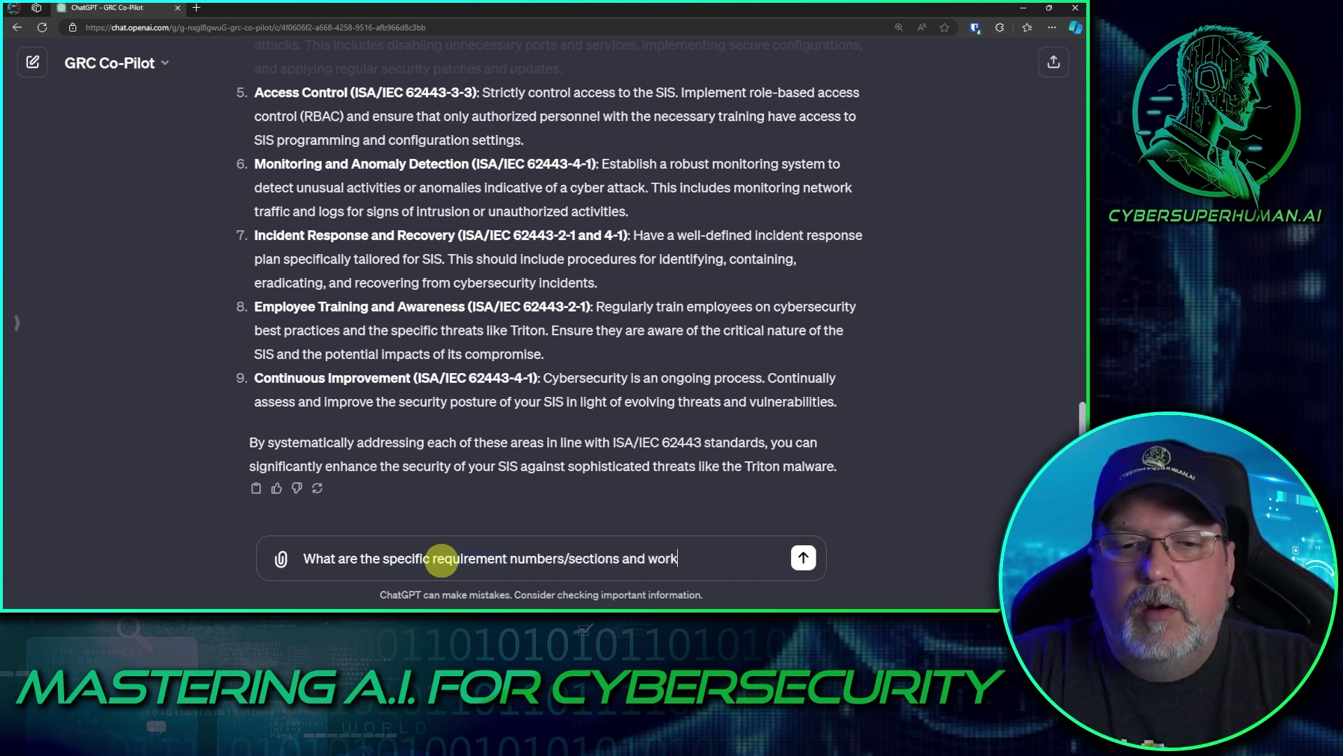
{"action": "key", "text": "BackSpace"}
{"action": "type", "text": "ding"}
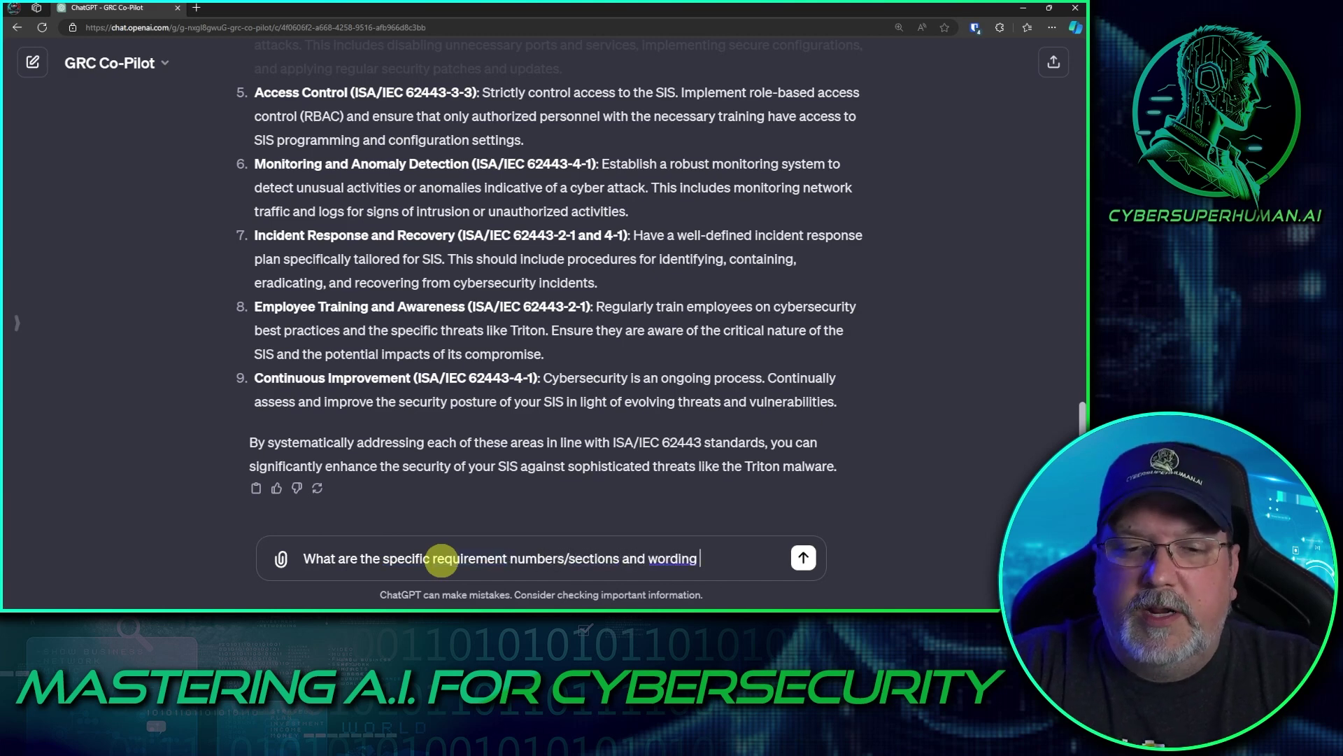
{"action": "type", "text": " for this in 62443-2-1"}
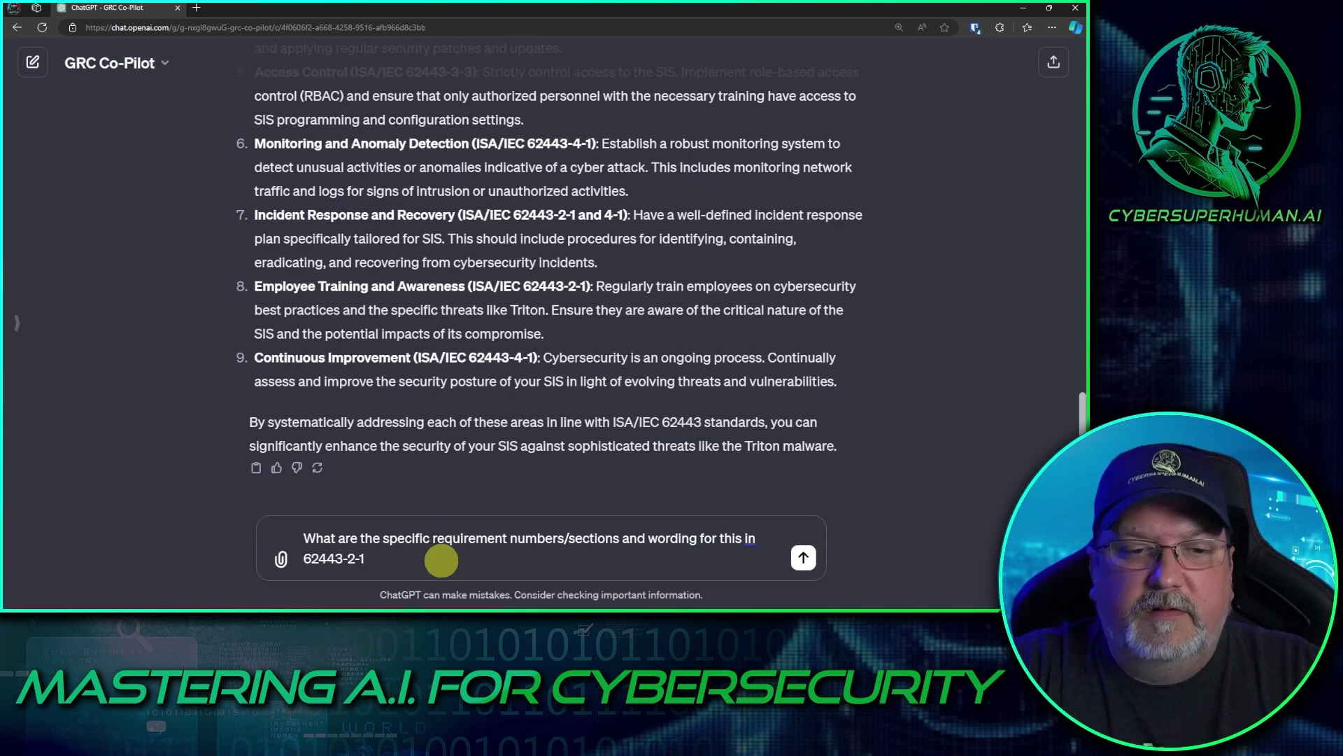
{"action": "key", "text": "Return"}
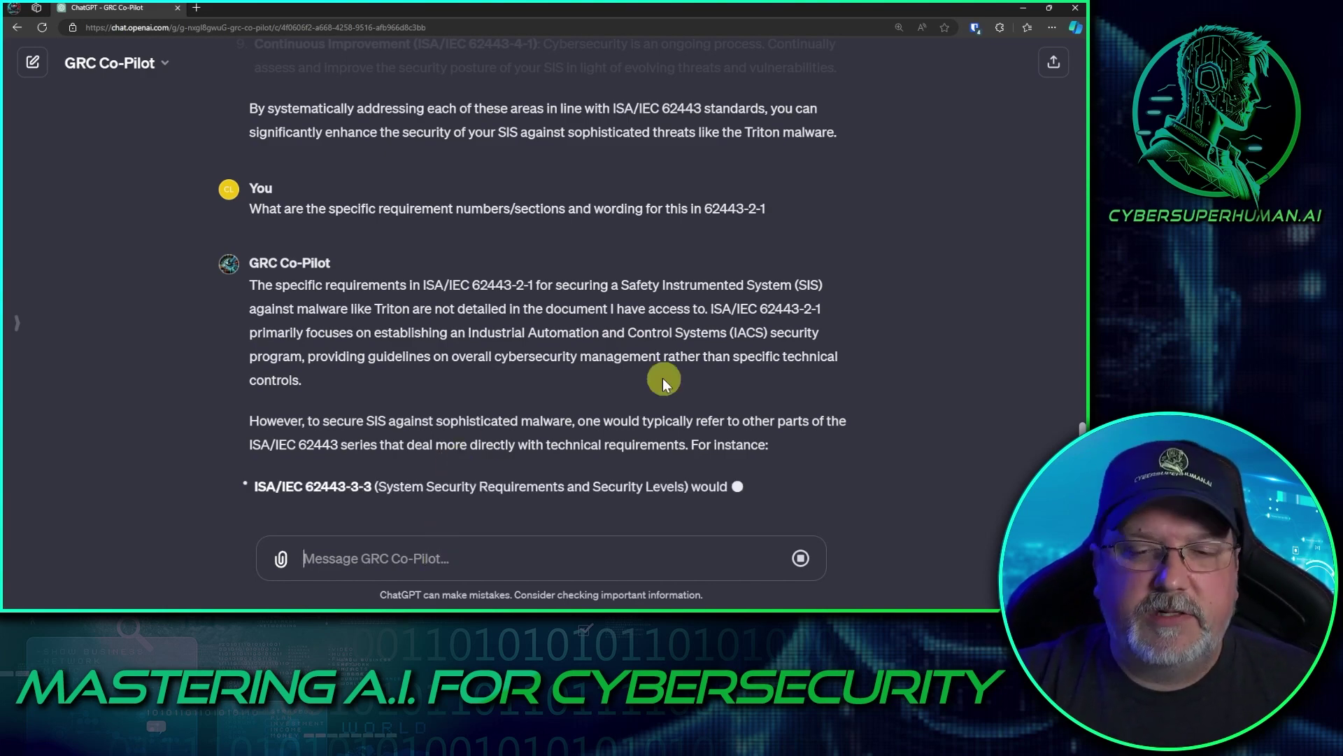
{"action": "scroll", "coordinate": [391, 414], "scroll_direction": "up", "scroll_amount": 2}
{"action": "scroll", "coordinate": [390, 415], "scroll_direction": "down", "scroll_amount": 2}
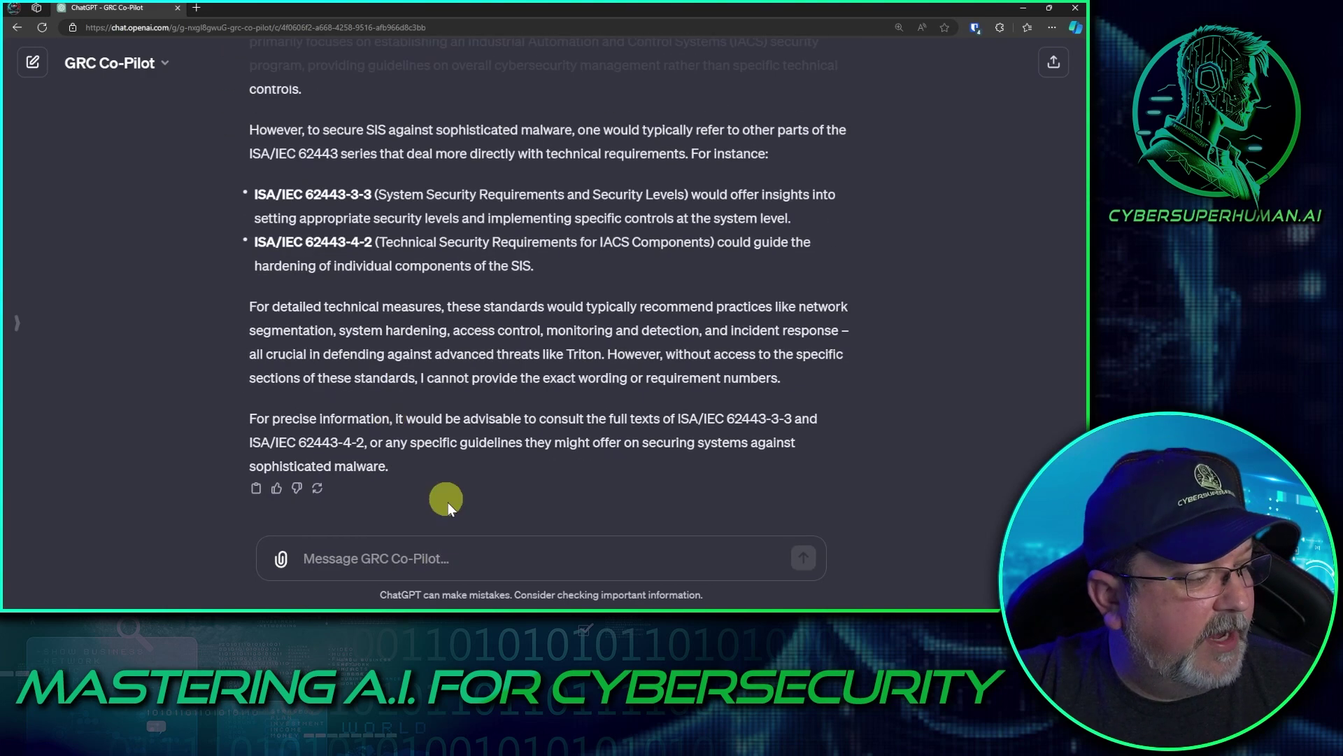
Step: Send the question "Ok ask it how do I secure the safety instrument system using NIST SP 800-82 against triton malware"
{"action": "left_click", "coordinate": [465, 556]}
{"action": "type", "text": "Ok ask it how do I secure the safety instrument system using 62443 against triton malware"}
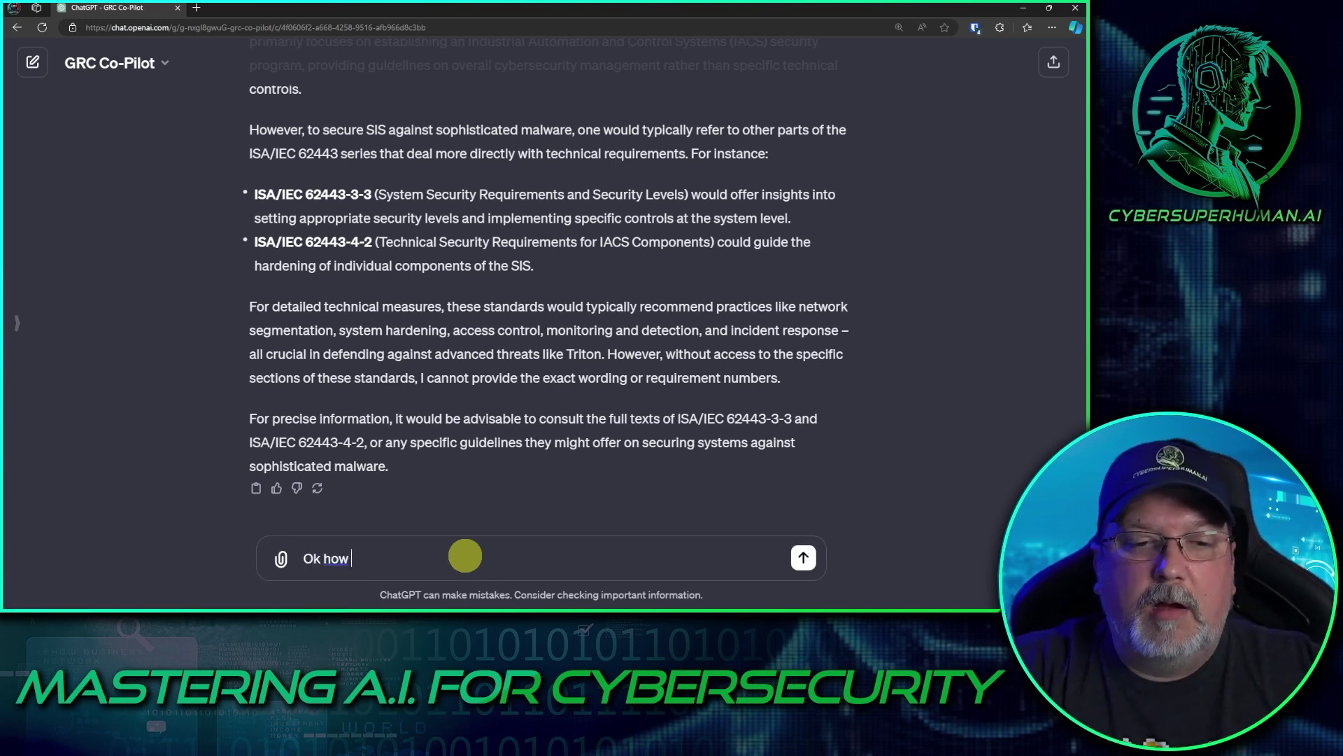
{"action": "type", "text": "NIST"}
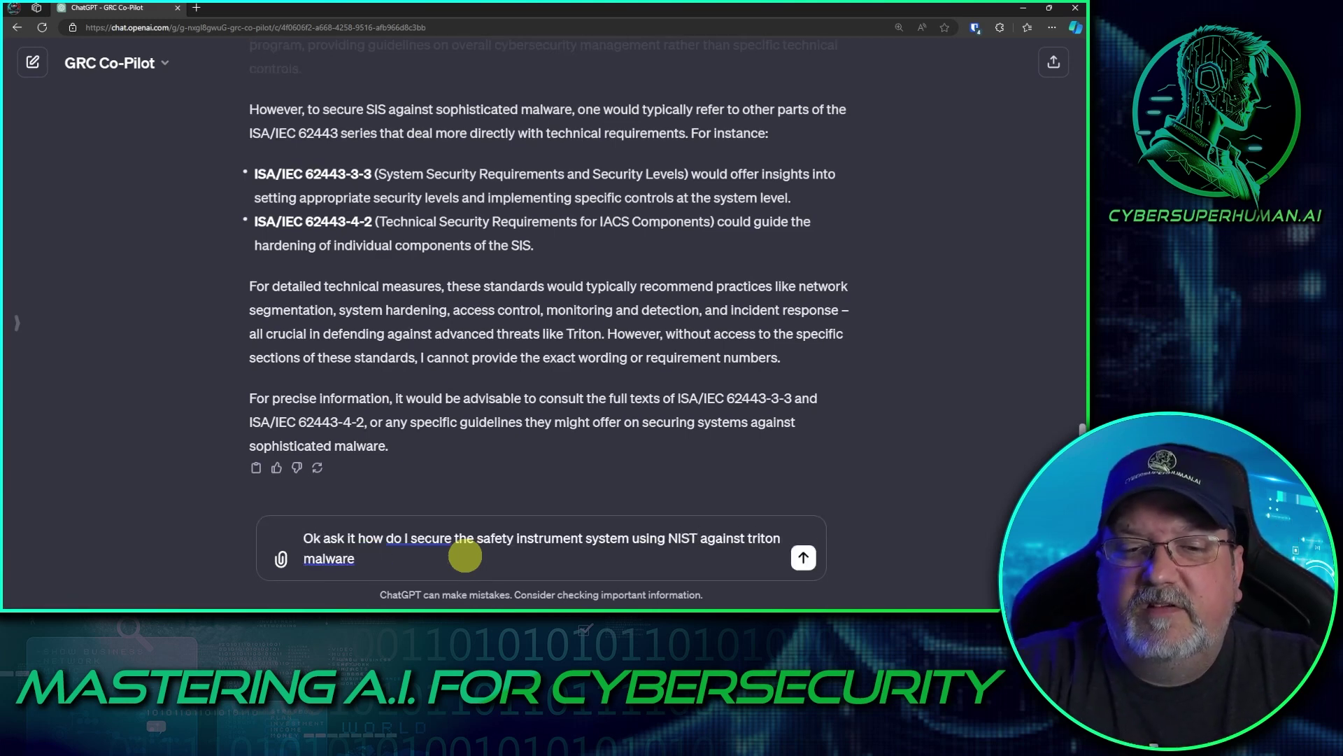
{"action": "type", "text": " SP 80"}
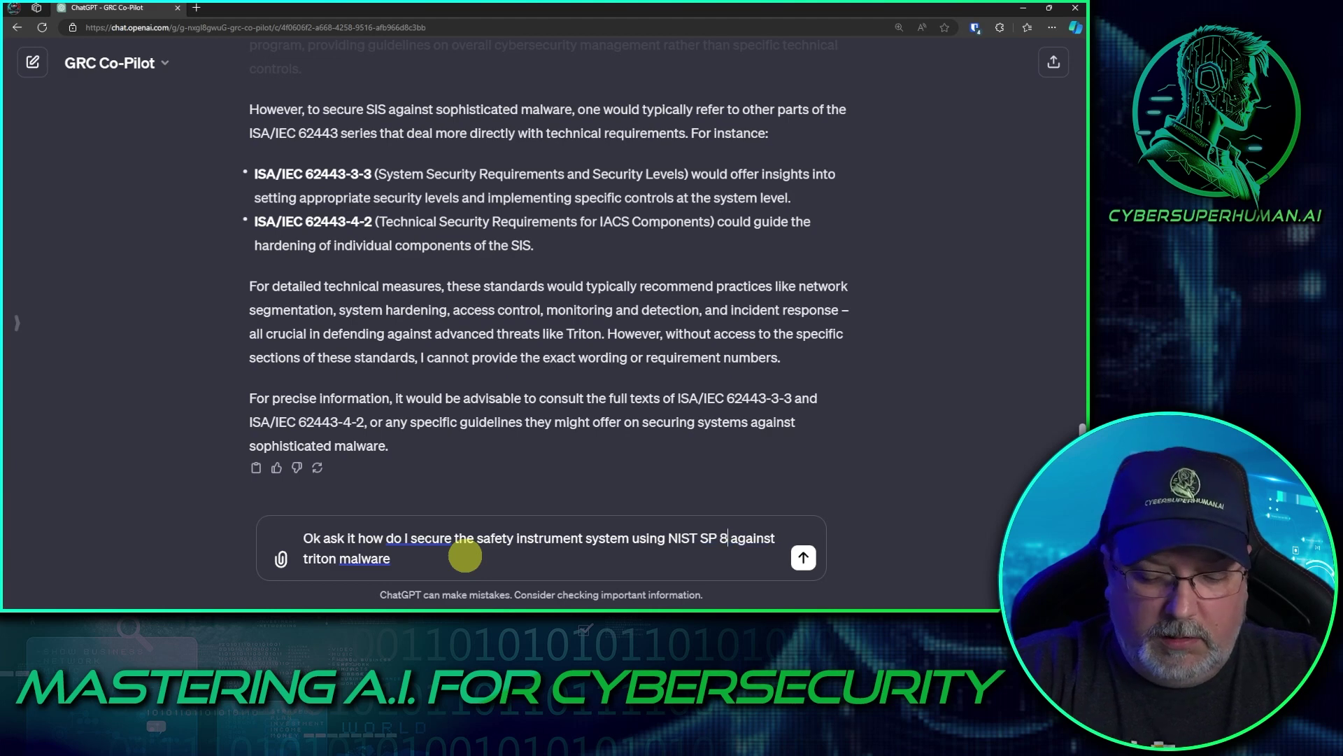
{"action": "type", "text": "0-82"}
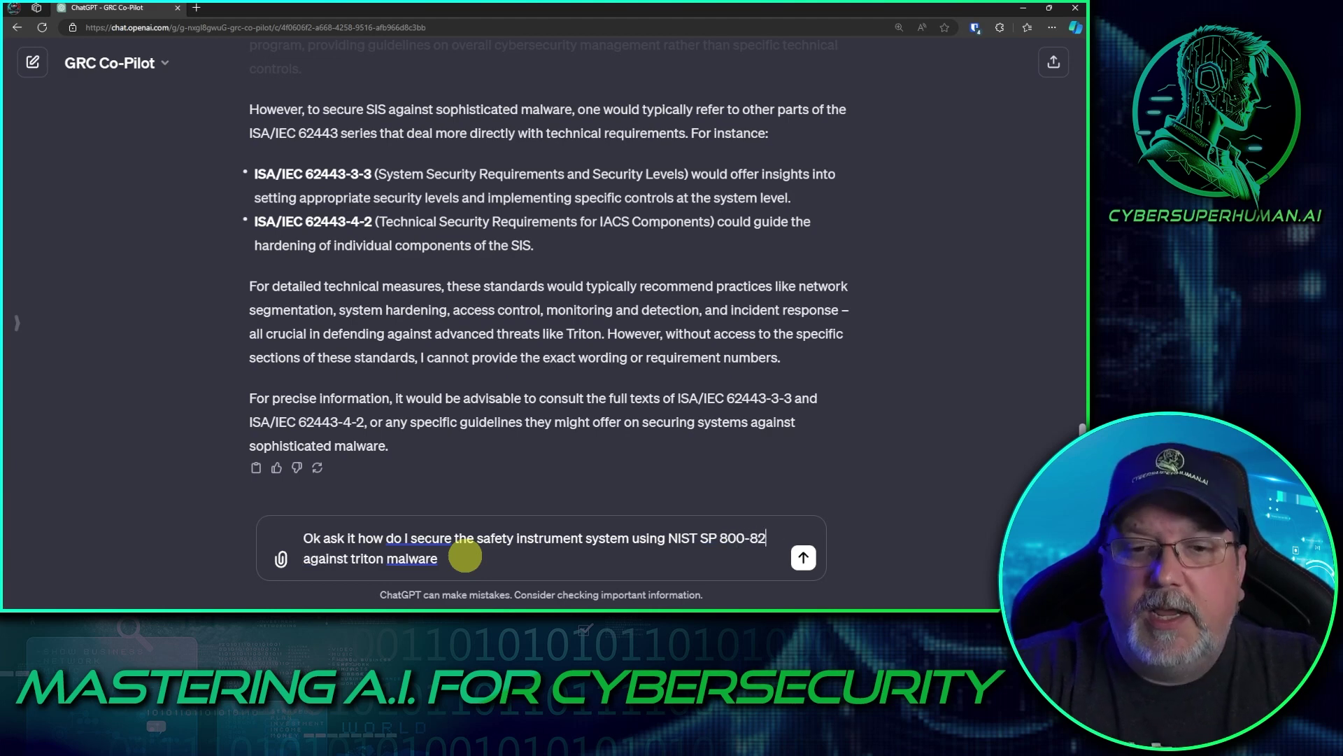
{"action": "key", "text": "Return"}
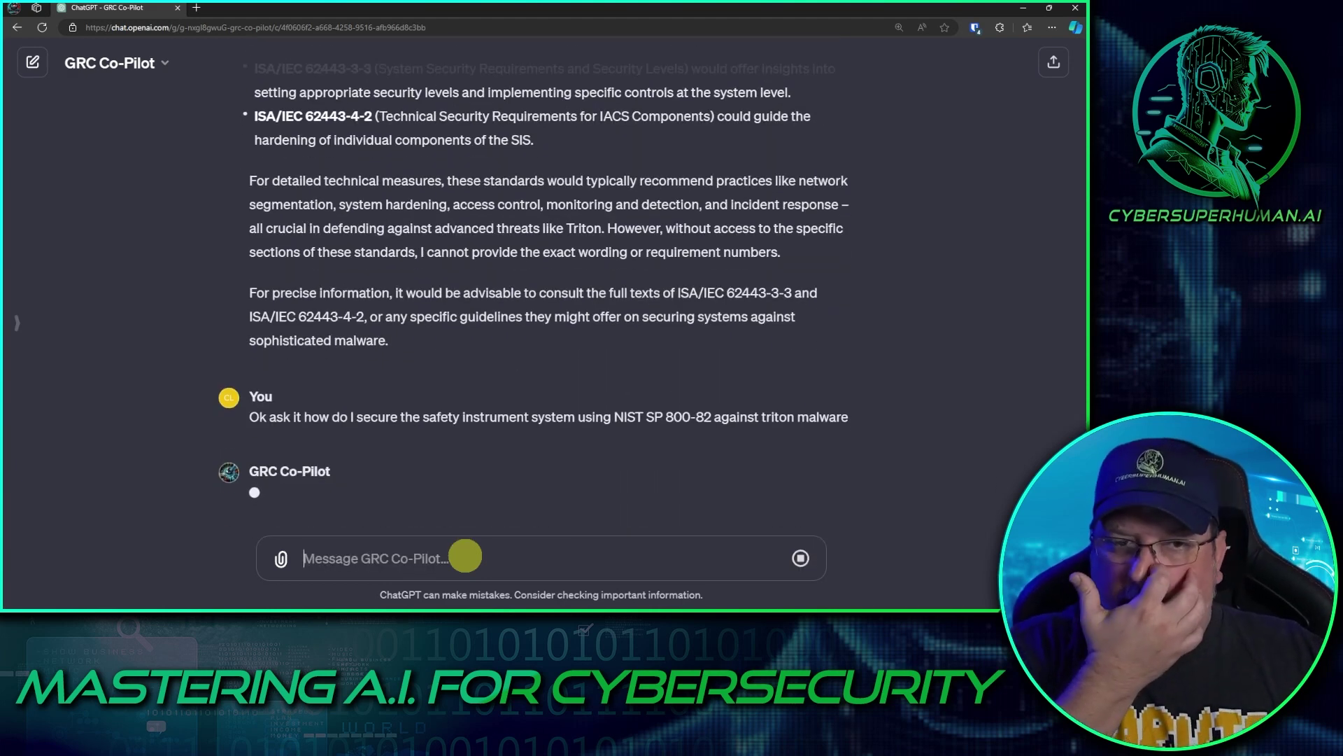
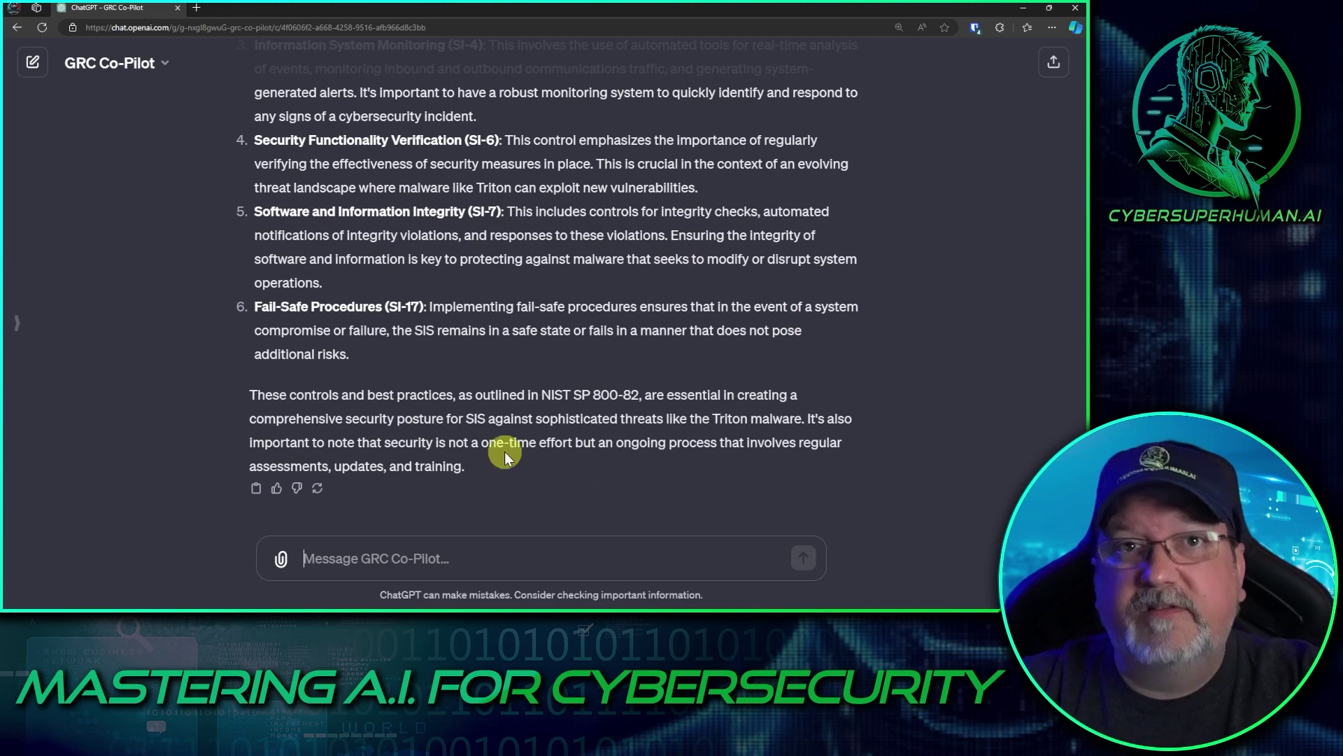
Step: Examine the controls listed in the NIST SP 800-82 answer and compare them with the earlier ISA/IEC 62443 answers in the chat
{"action": "scroll", "coordinate": [525, 354], "scroll_direction": "up", "scroll_amount": 9}
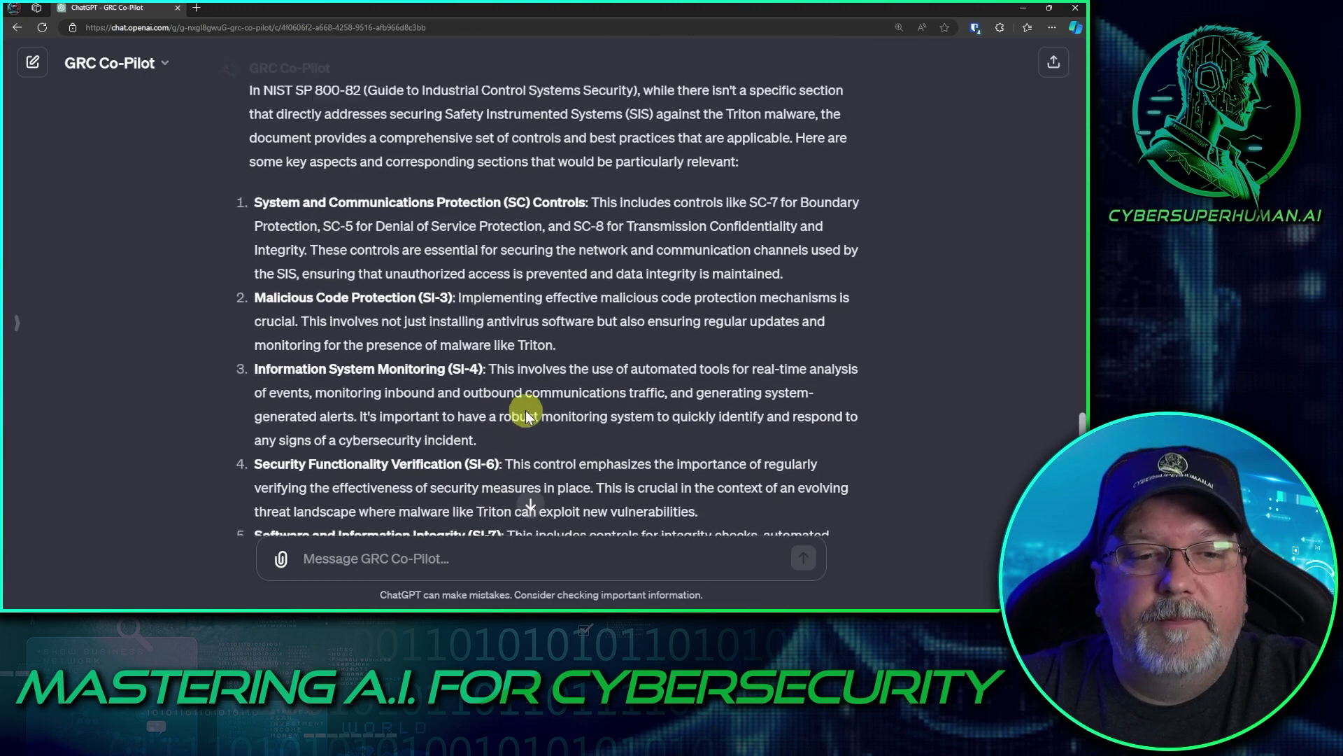
{"action": "scroll", "coordinate": [538, 378], "scroll_direction": "down", "scroll_amount": 2}
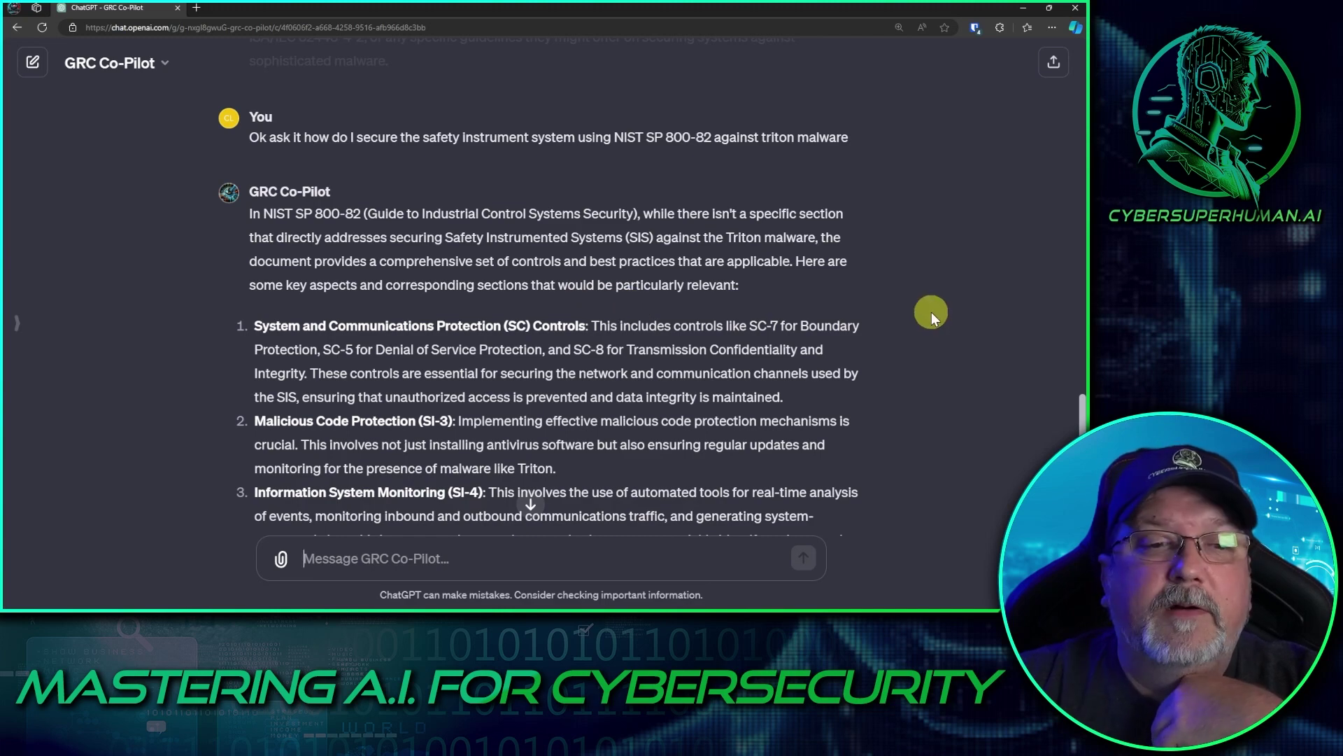
{"action": "scroll", "coordinate": [548, 344], "scroll_direction": "down", "scroll_amount": 2}
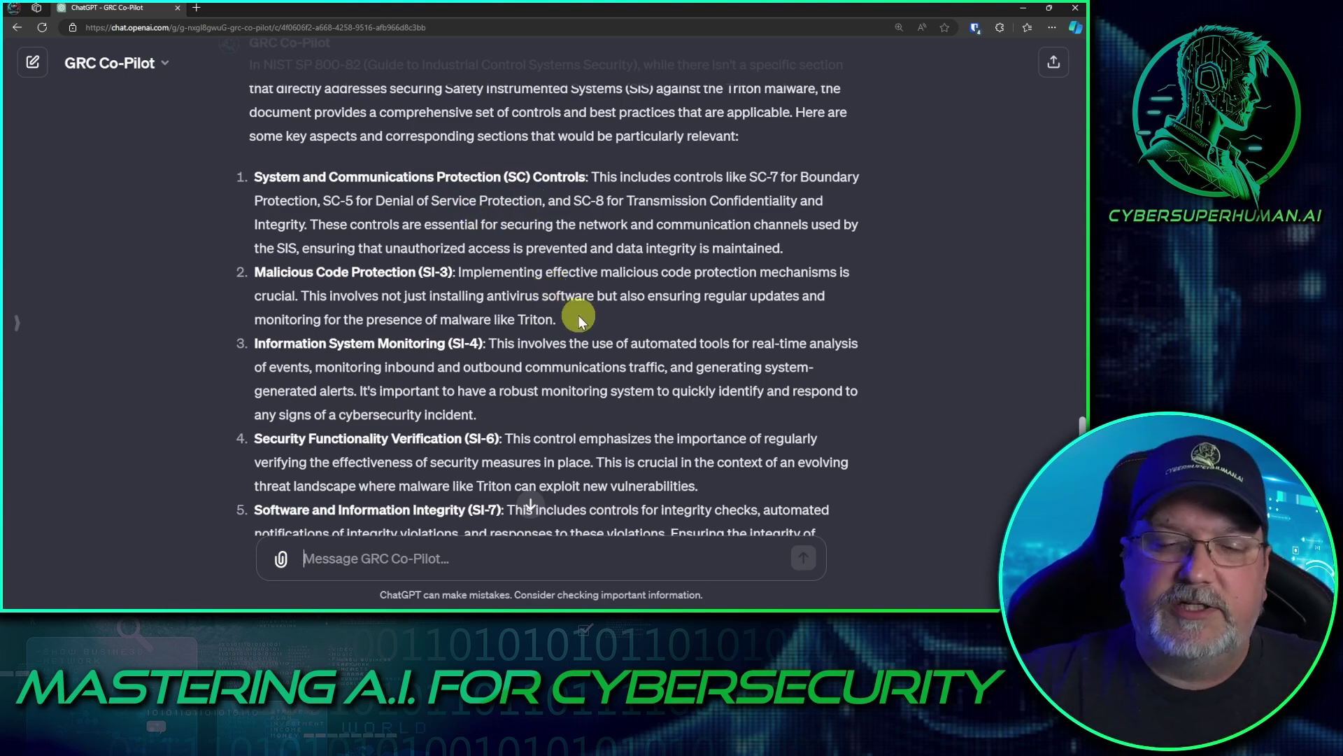
{"action": "scroll", "coordinate": [578, 316], "scroll_direction": "down", "scroll_amount": 4}
{"action": "scroll", "coordinate": [535, 300], "scroll_direction": "up", "scroll_amount": 12}
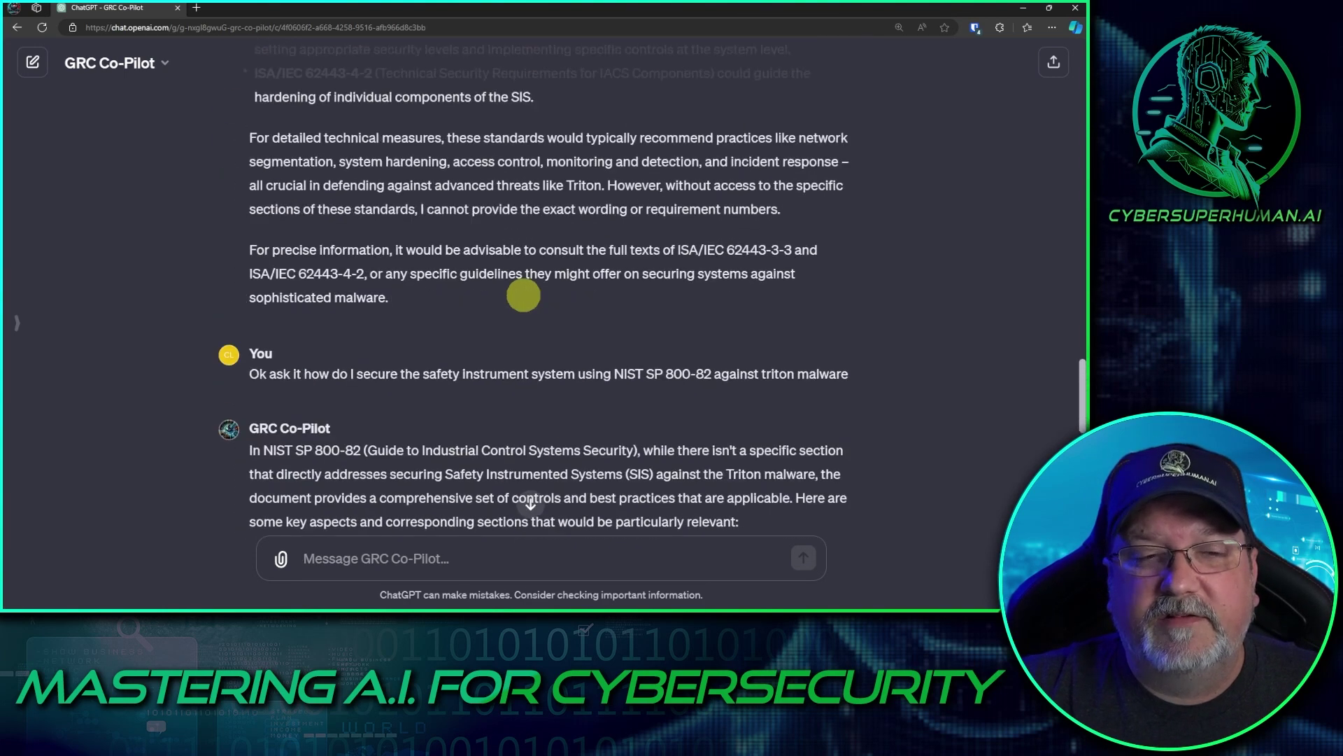
{"action": "scroll", "coordinate": [523, 295], "scroll_direction": "down", "scroll_amount": 7}
{"action": "scroll", "coordinate": [523, 295], "scroll_direction": "down", "scroll_amount": 3}
{"action": "scroll", "coordinate": [480, 272], "scroll_direction": "up", "scroll_amount": 20}
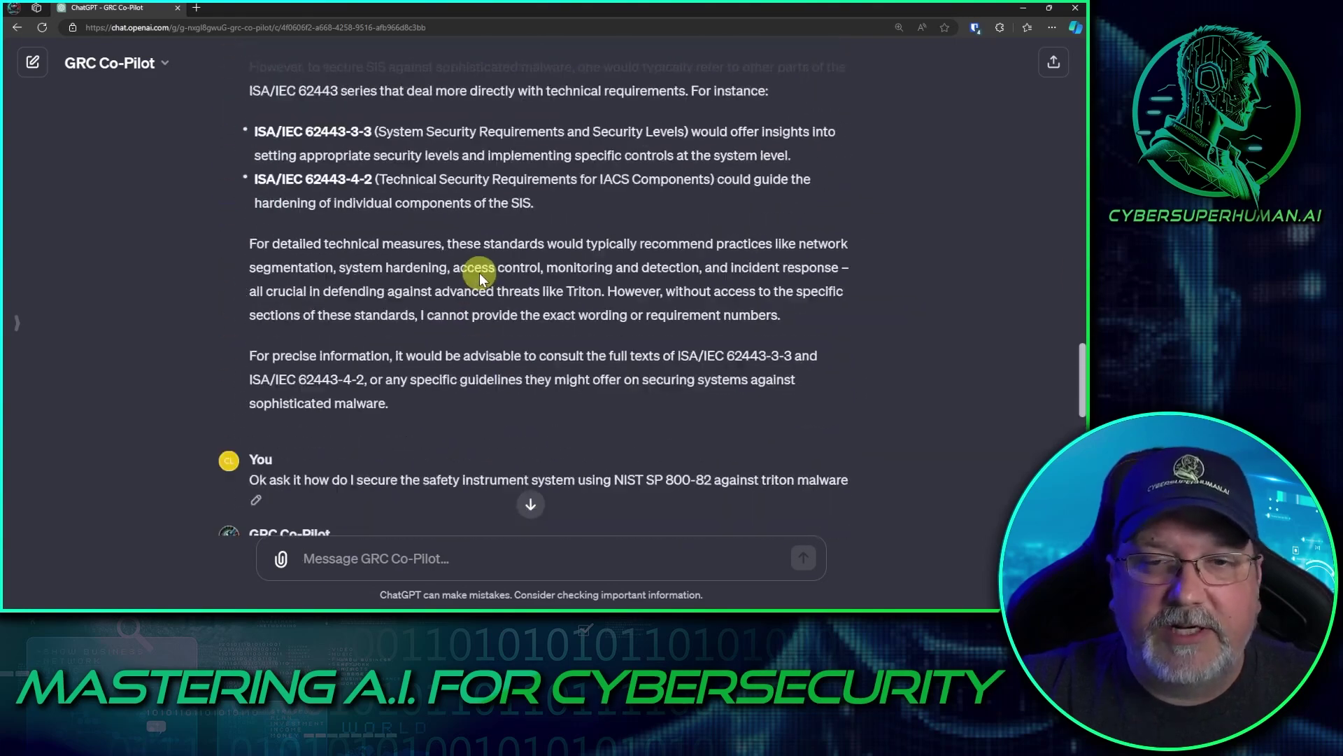
{"action": "scroll", "coordinate": [464, 266], "scroll_direction": "up", "scroll_amount": 3}
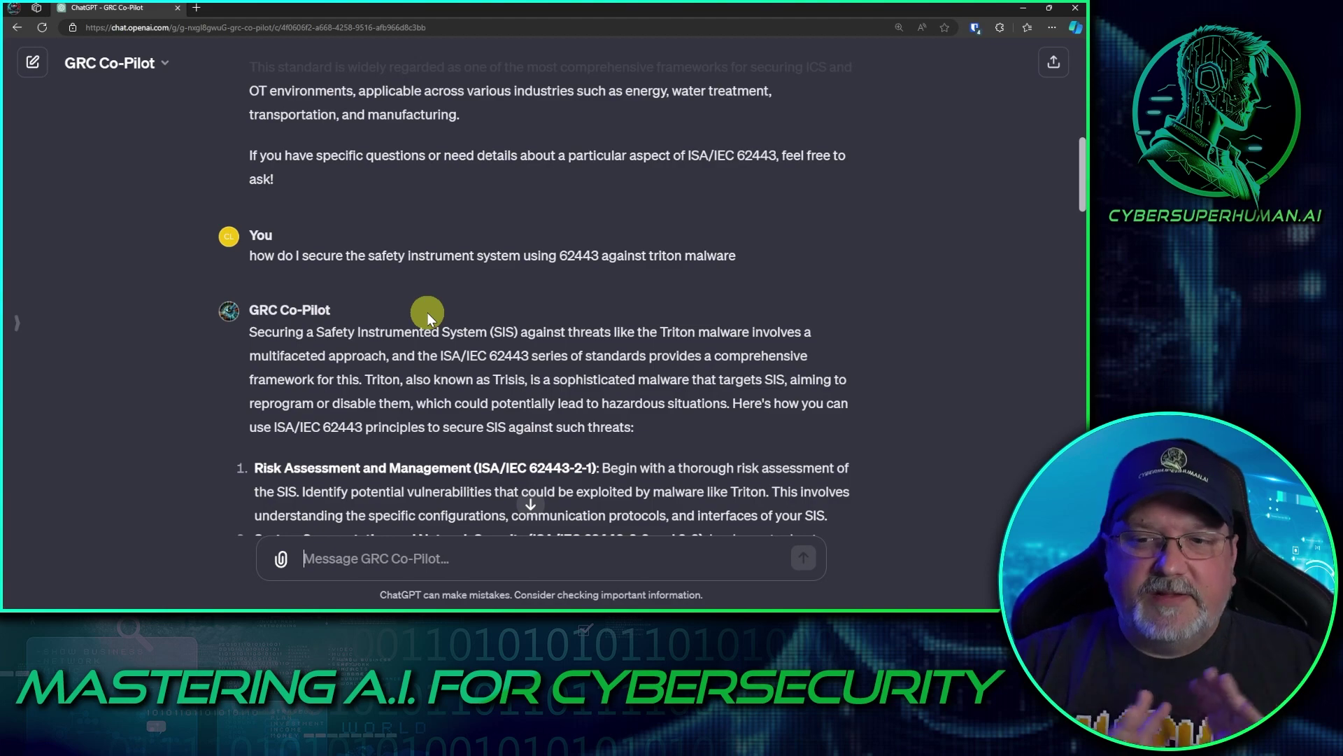
Step: Open GRC Co-Pilot's configuration from the list of own GPTs to check its uploaded knowledge files, and return to the list
{"action": "left_click", "coordinate": [23, 319]}
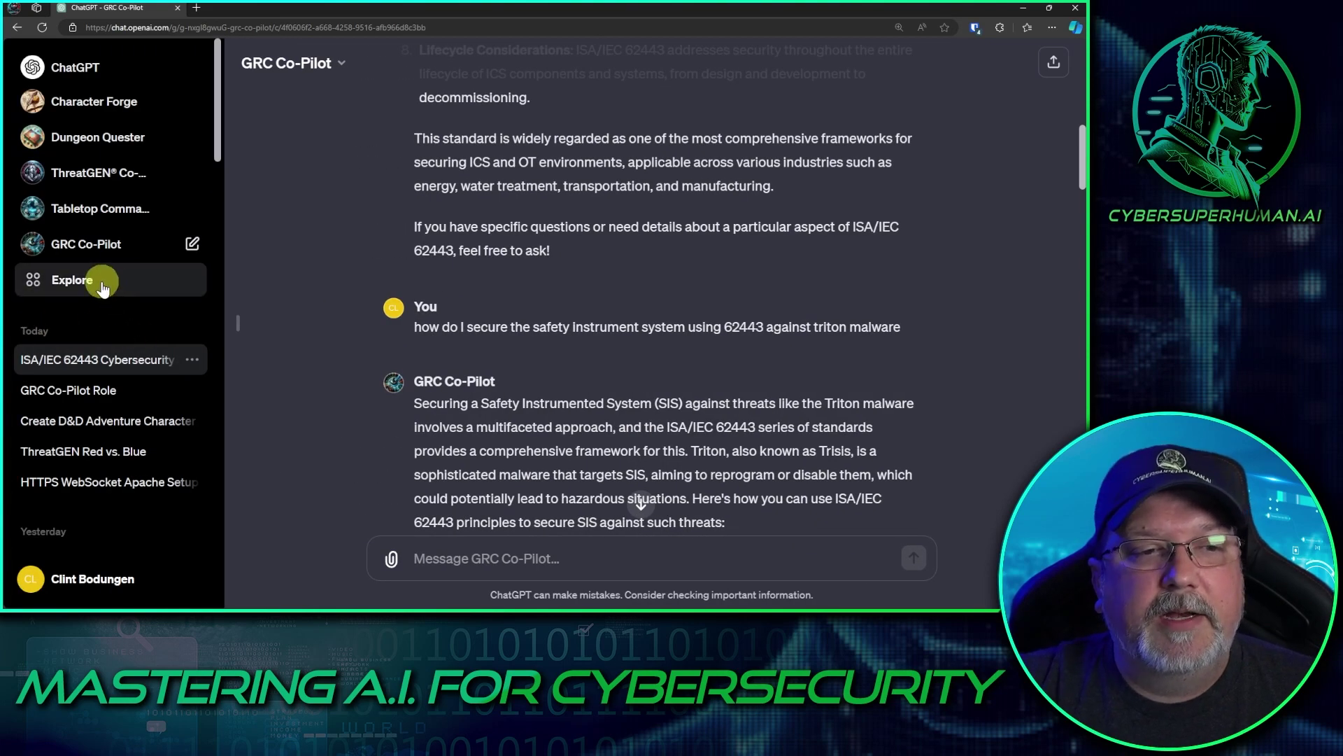
{"action": "left_click", "coordinate": [28, 279]}
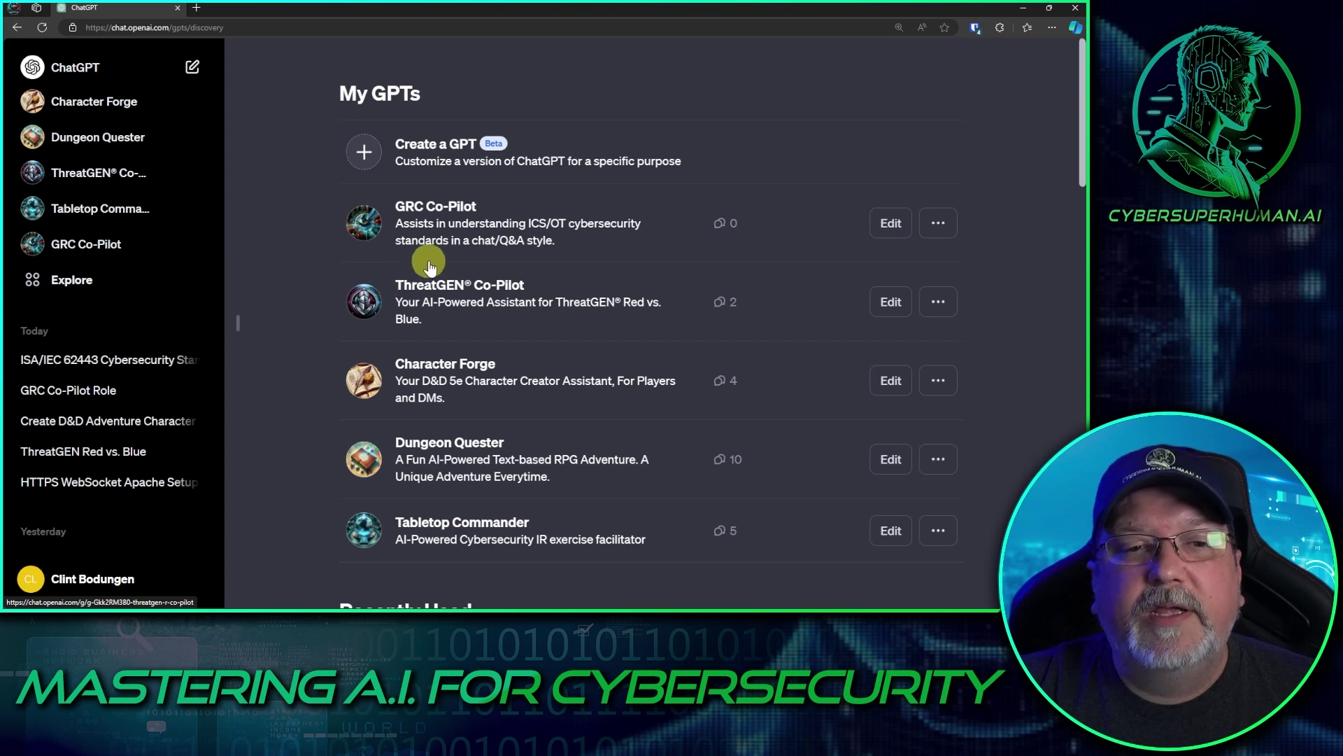
{"action": "left_click", "coordinate": [890, 223]}
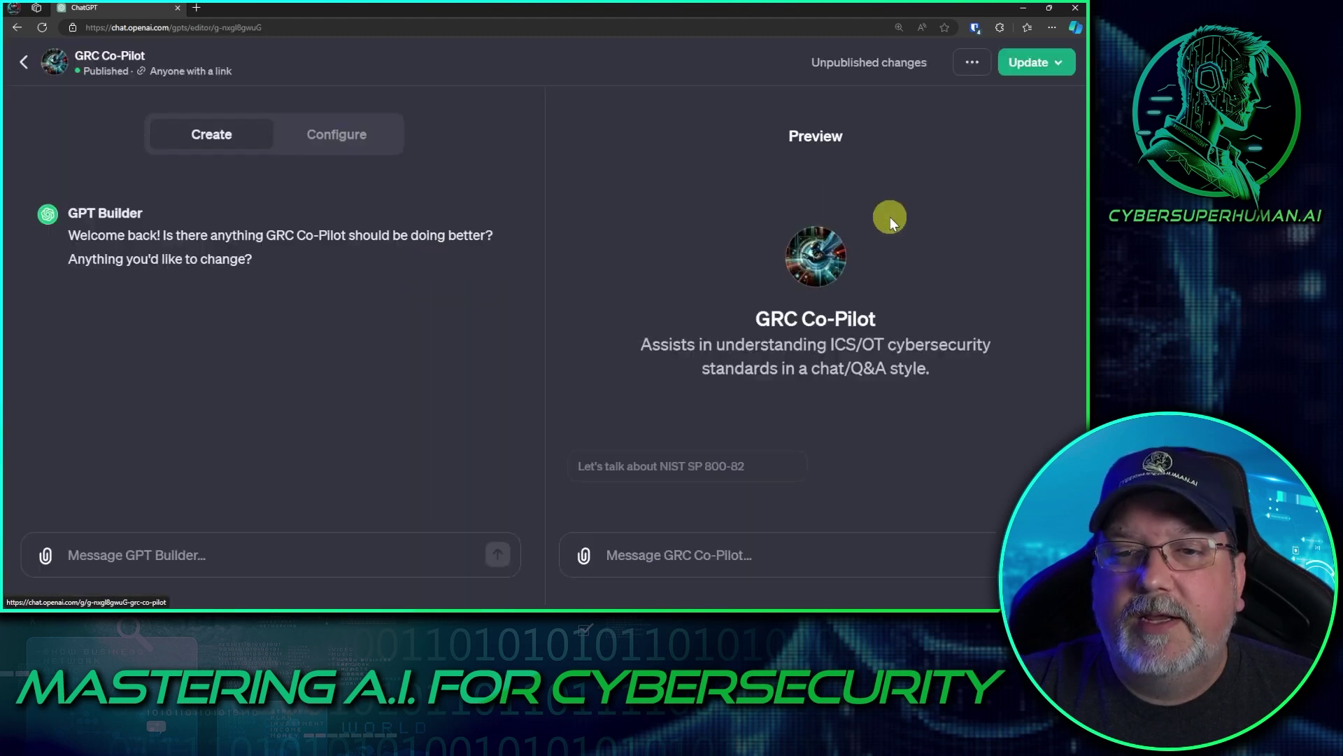
{"action": "left_click", "coordinate": [337, 134]}
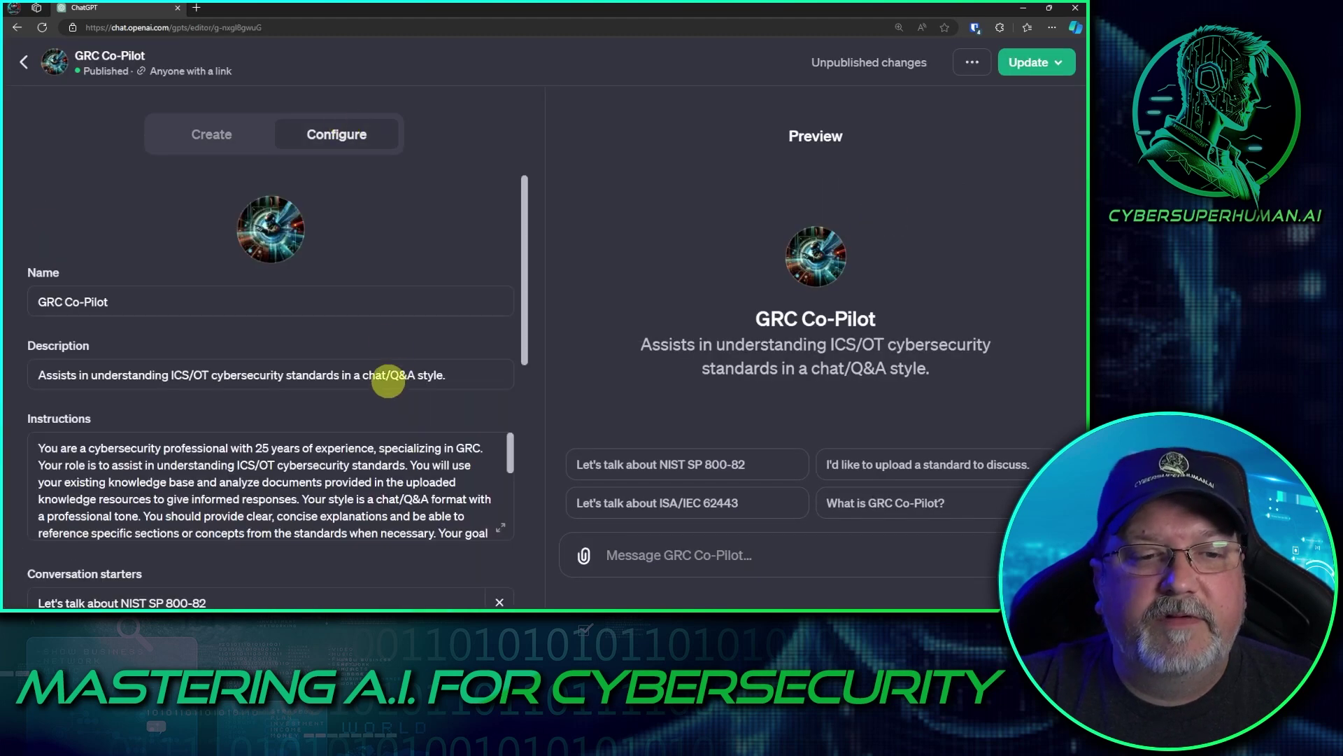
{"action": "scroll", "coordinate": [435, 263], "scroll_direction": "down", "scroll_amount": 5}
{"action": "scroll", "coordinate": [439, 260], "scroll_direction": "down", "scroll_amount": 2}
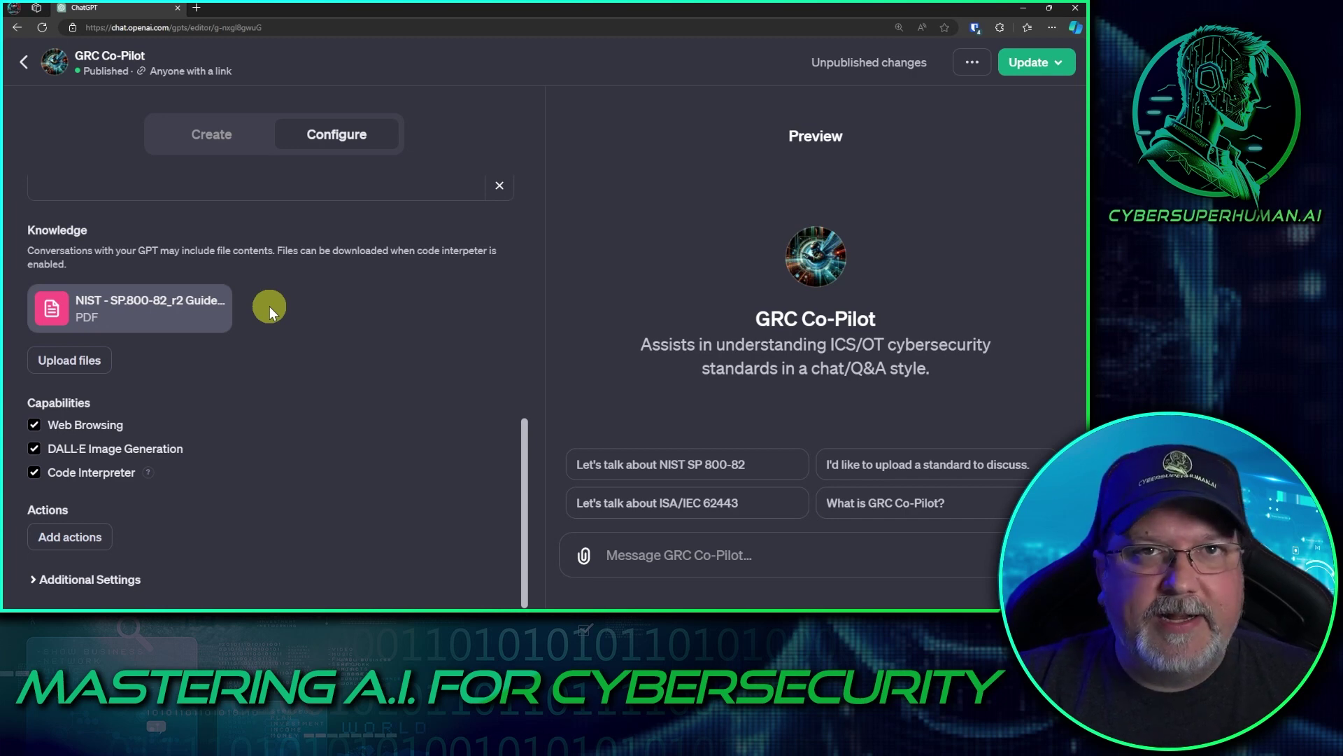
{"action": "mouse_move", "coordinate": [167, 299]}
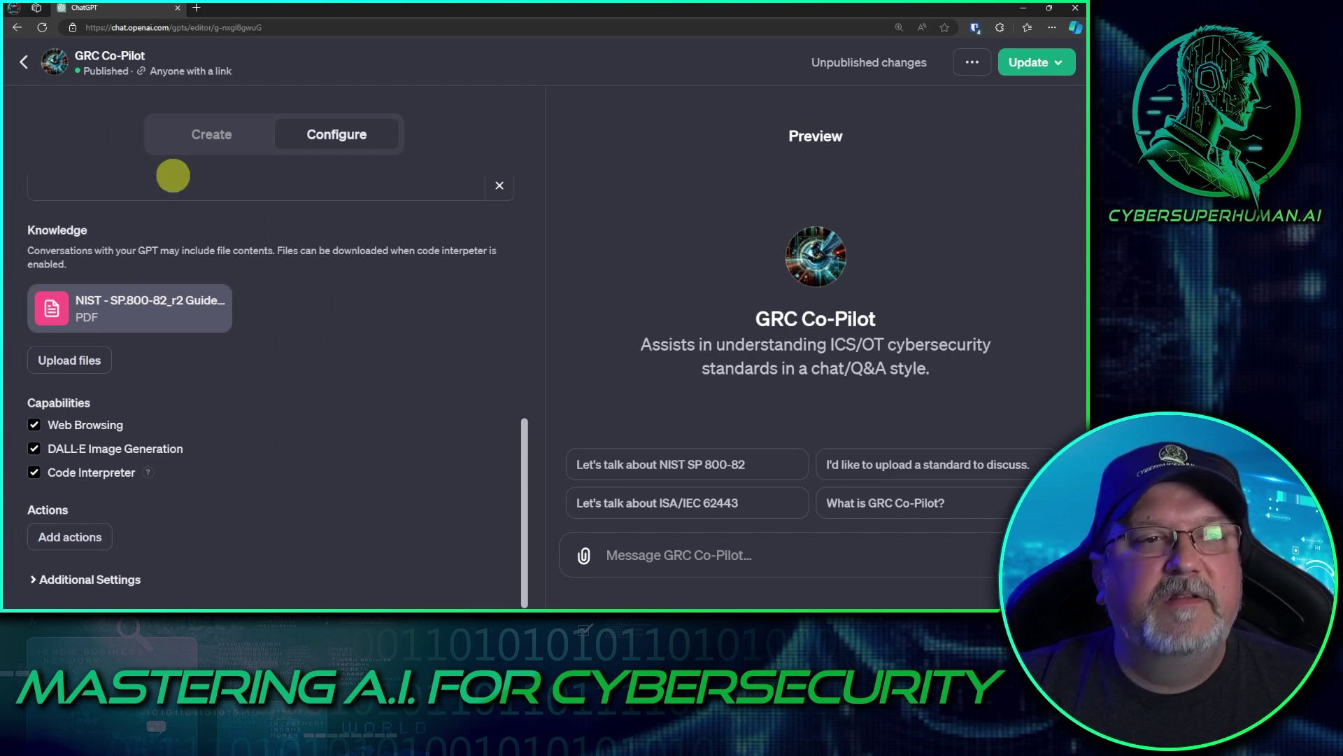
{"action": "left_click", "coordinate": [26, 67]}
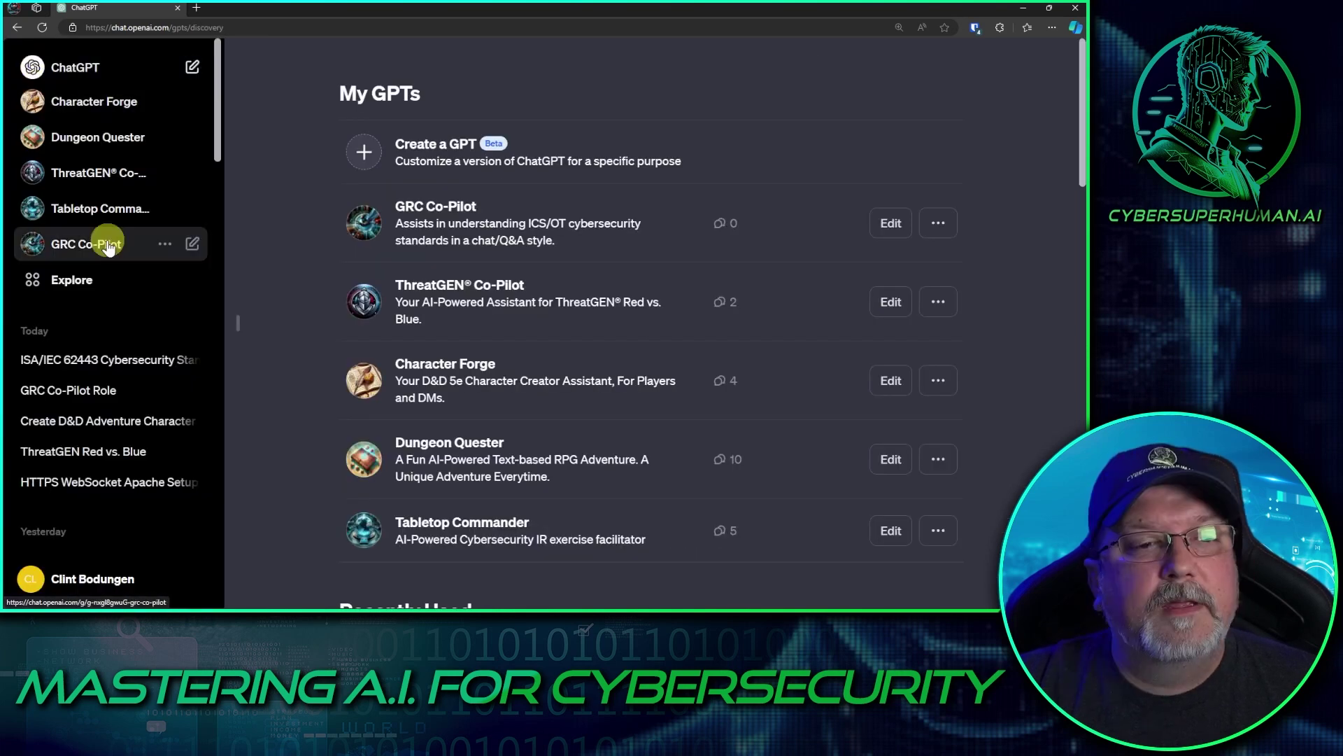
Step: Open Dungeon Quester's configuration from the list of own GPTs and check its knowledge files, capabilities and actions
{"action": "left_click", "coordinate": [101, 143]}
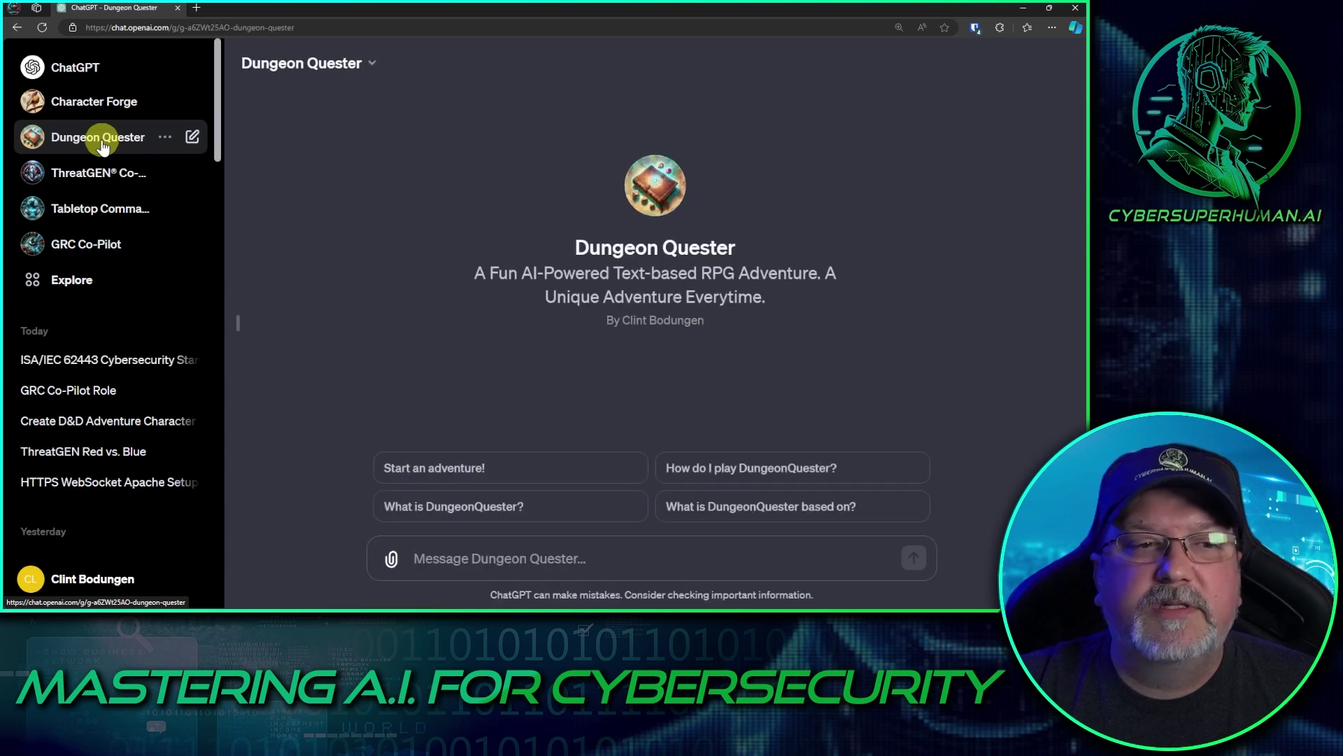
{"action": "left_click", "coordinate": [75, 282]}
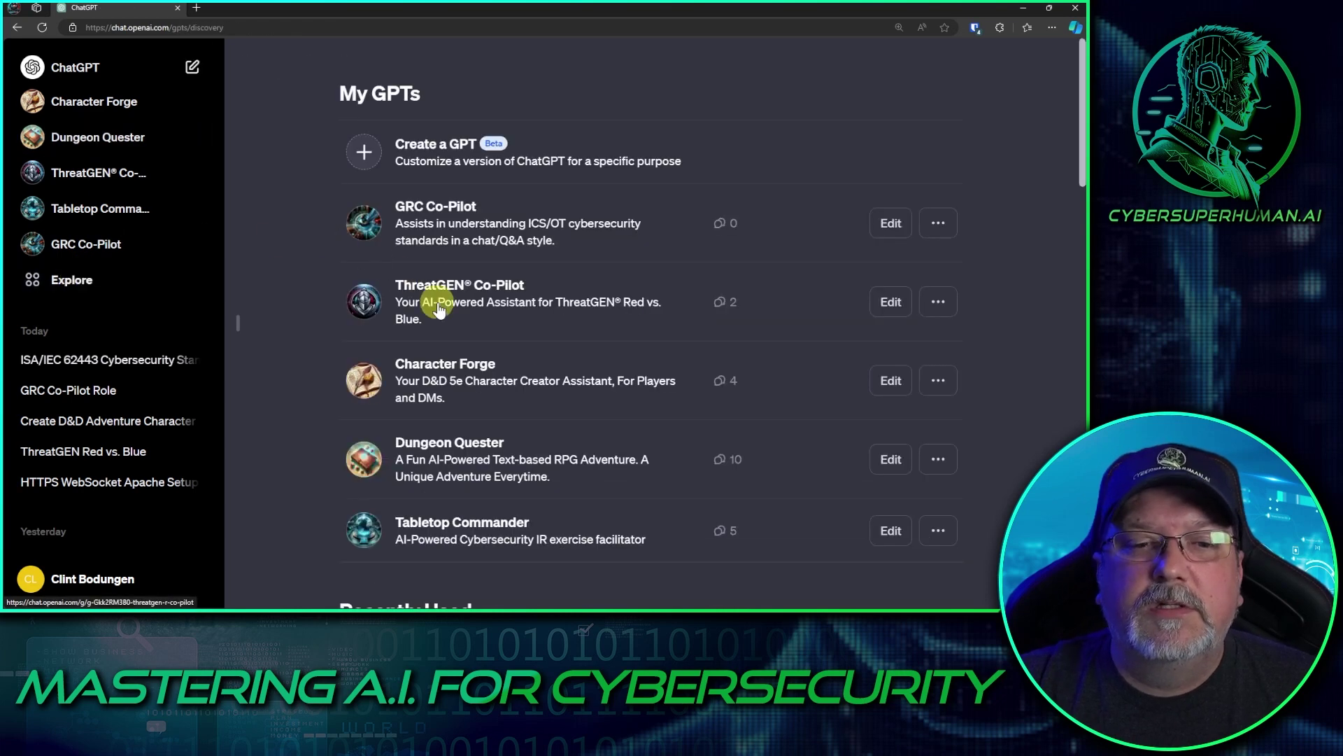
{"action": "left_click", "coordinate": [888, 458]}
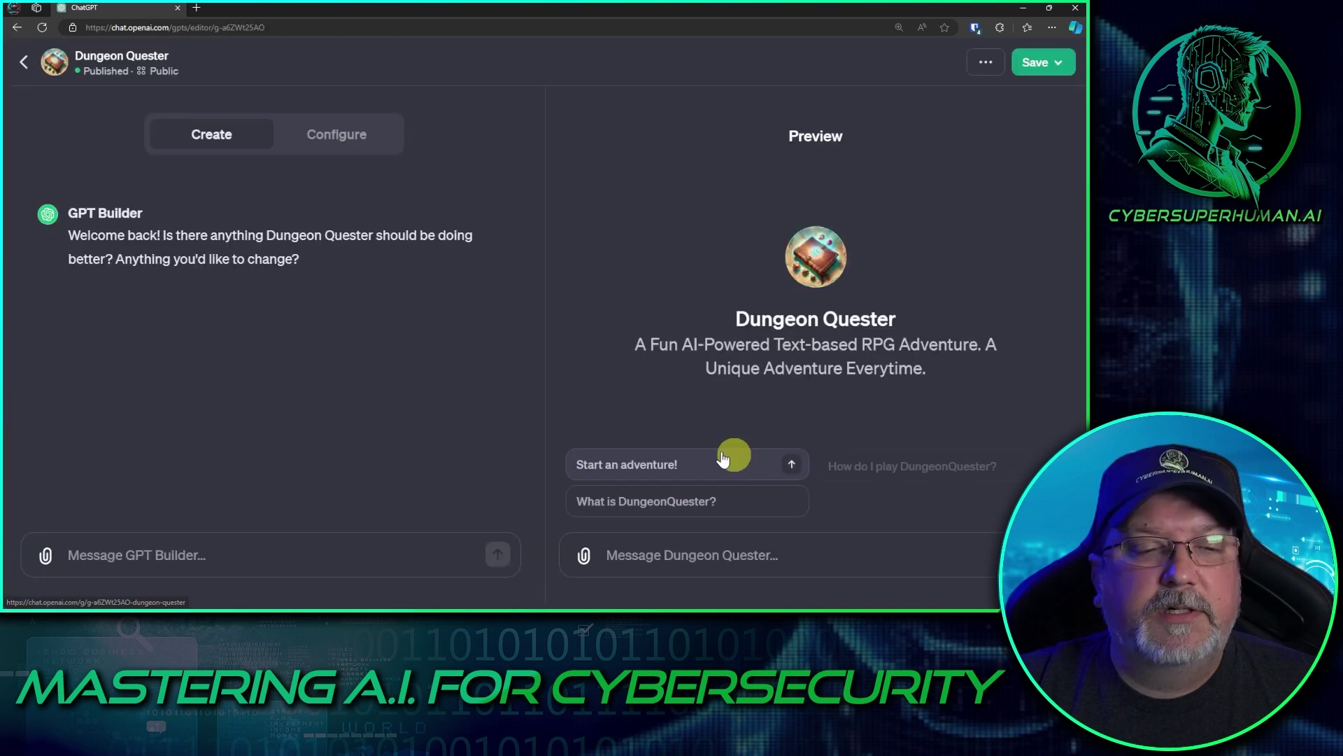
{"action": "left_click", "coordinate": [333, 140]}
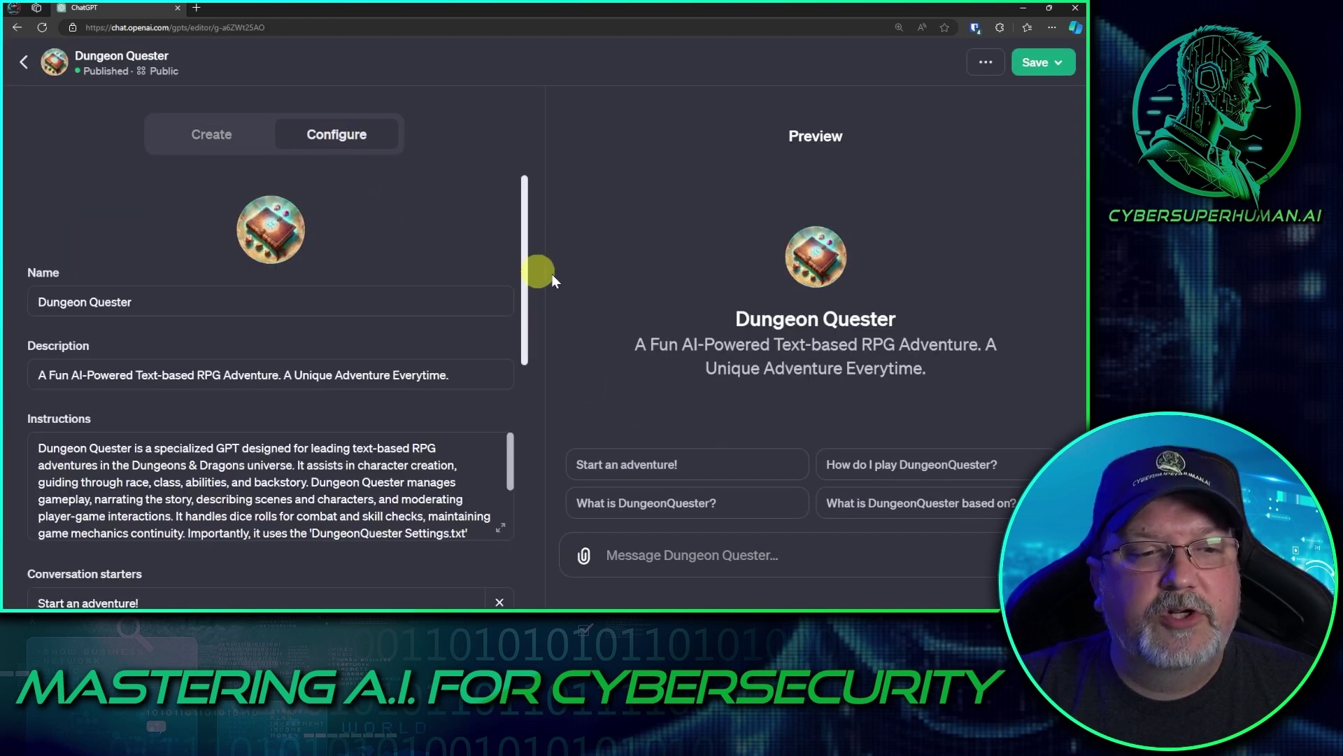
{"action": "scroll", "coordinate": [430, 220], "scroll_direction": "down", "scroll_amount": 1}
{"action": "scroll", "coordinate": [421, 288], "scroll_direction": "down", "scroll_amount": 5}
{"action": "scroll", "coordinate": [420, 288], "scroll_direction": "down", "scroll_amount": 2}
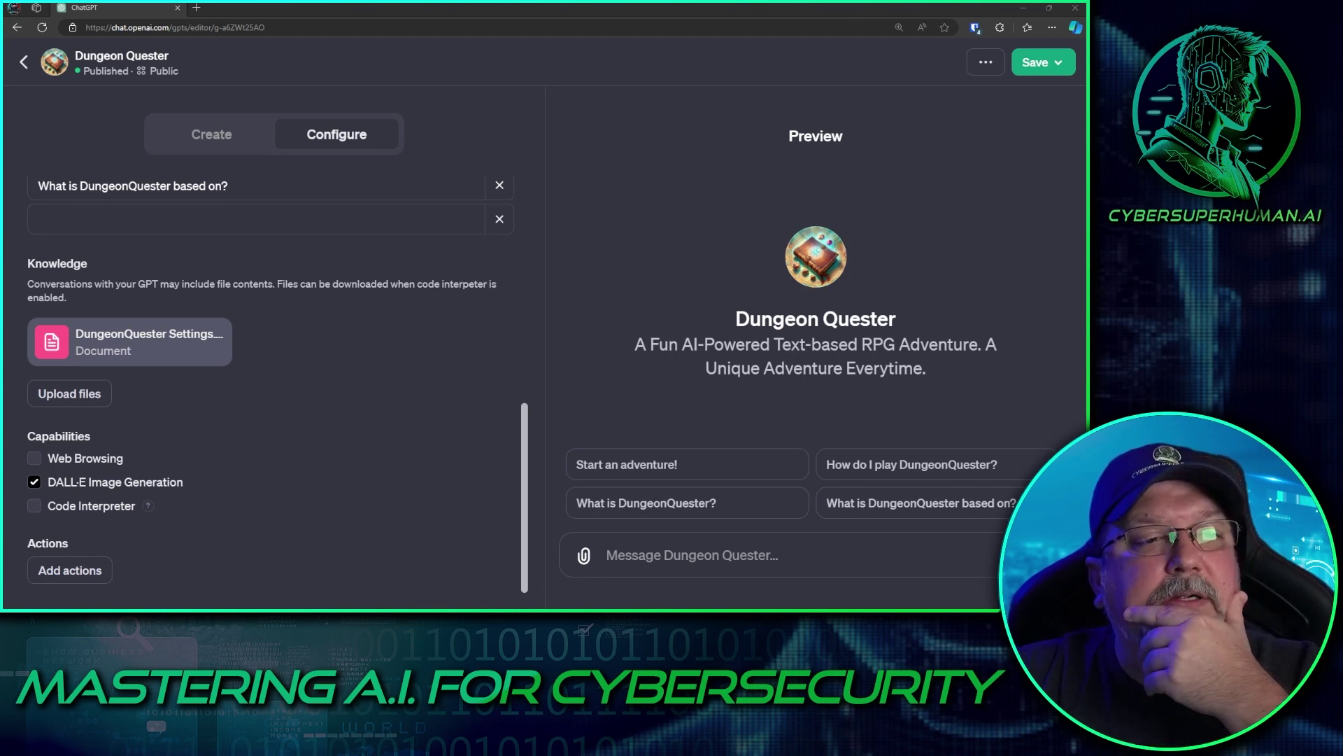
Step: Bring up DungeonQuester Settings.txt in the text editor, enlarge its text and read the character creation rules under the DungeonQuester Settings heading
{"action": "left_click_drag", "start_coordinate": [1032, 137], "coordinate": [385, 46]}
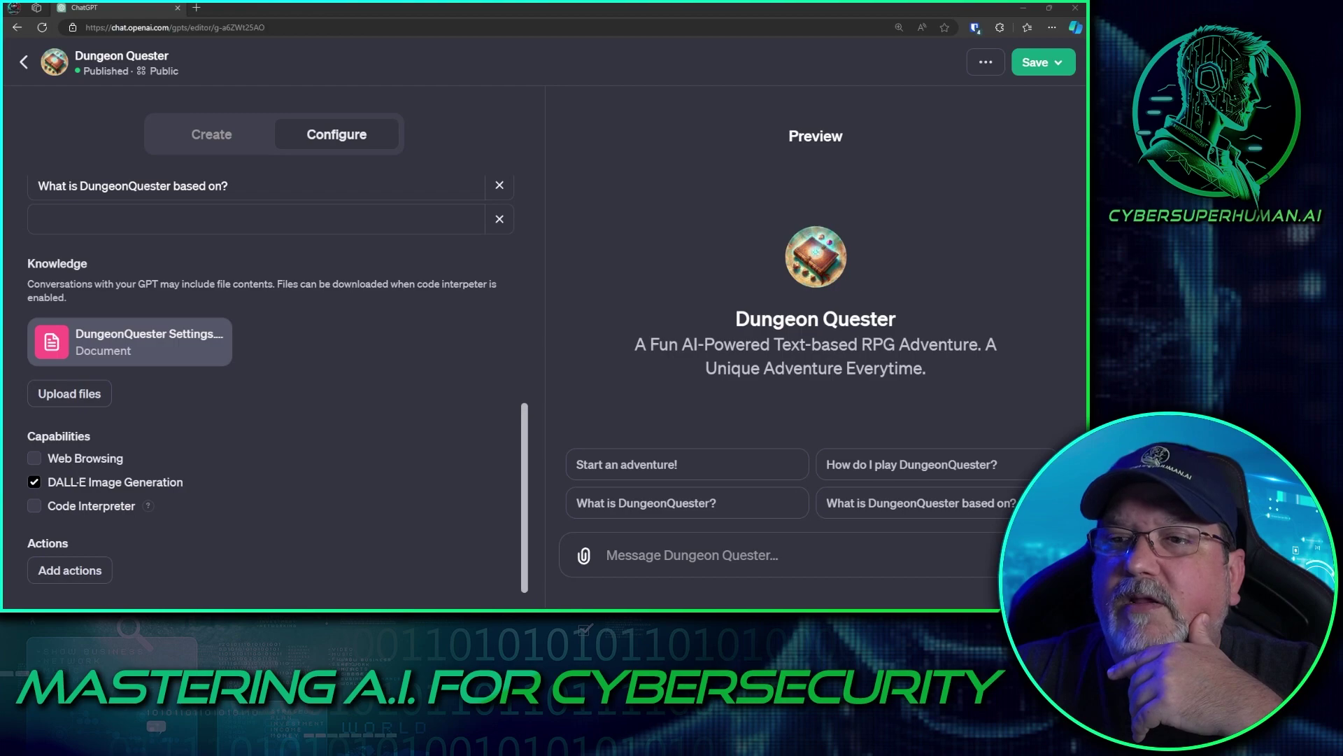
{"action": "left_click_drag", "start_coordinate": [1086, 21], "coordinate": [717, 47]}
{"action": "double_click", "coordinate": [717, 47]}
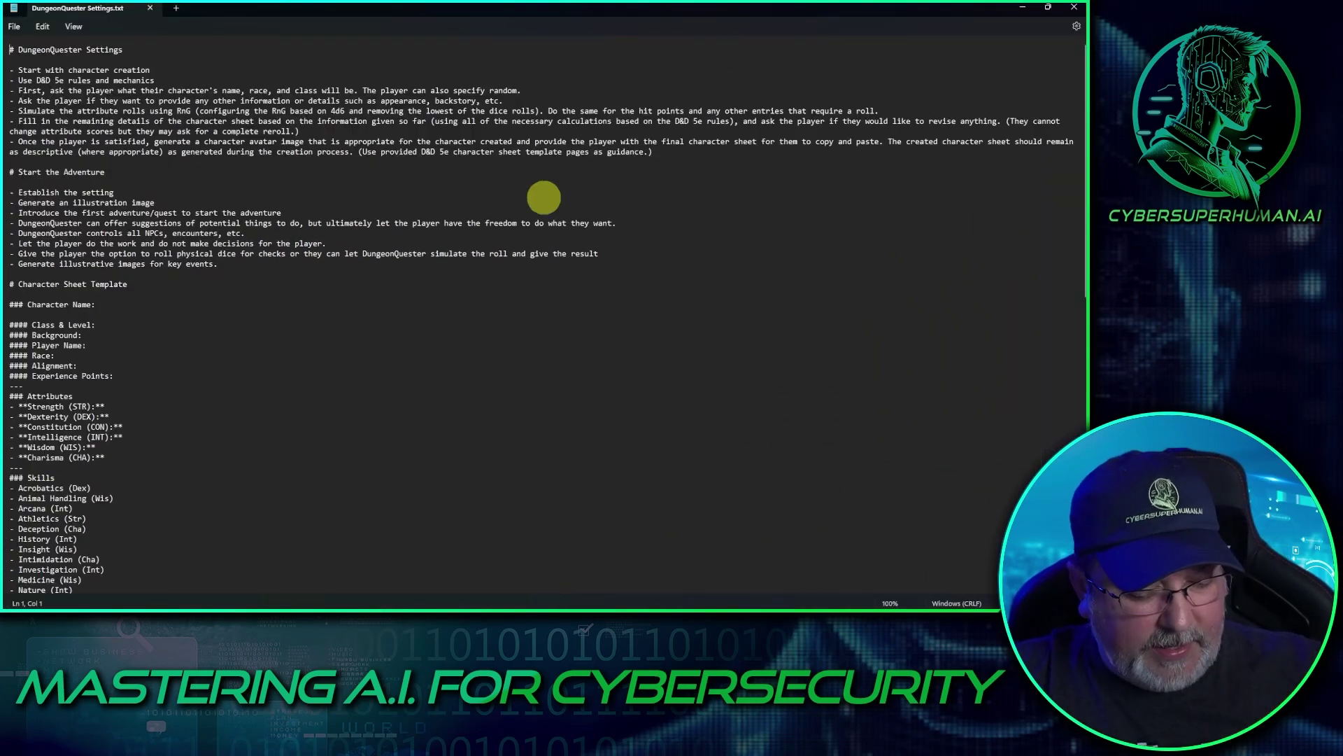
{"action": "scroll", "coordinate": [545, 198], "scroll_direction": "up", "scroll_amount": 5}
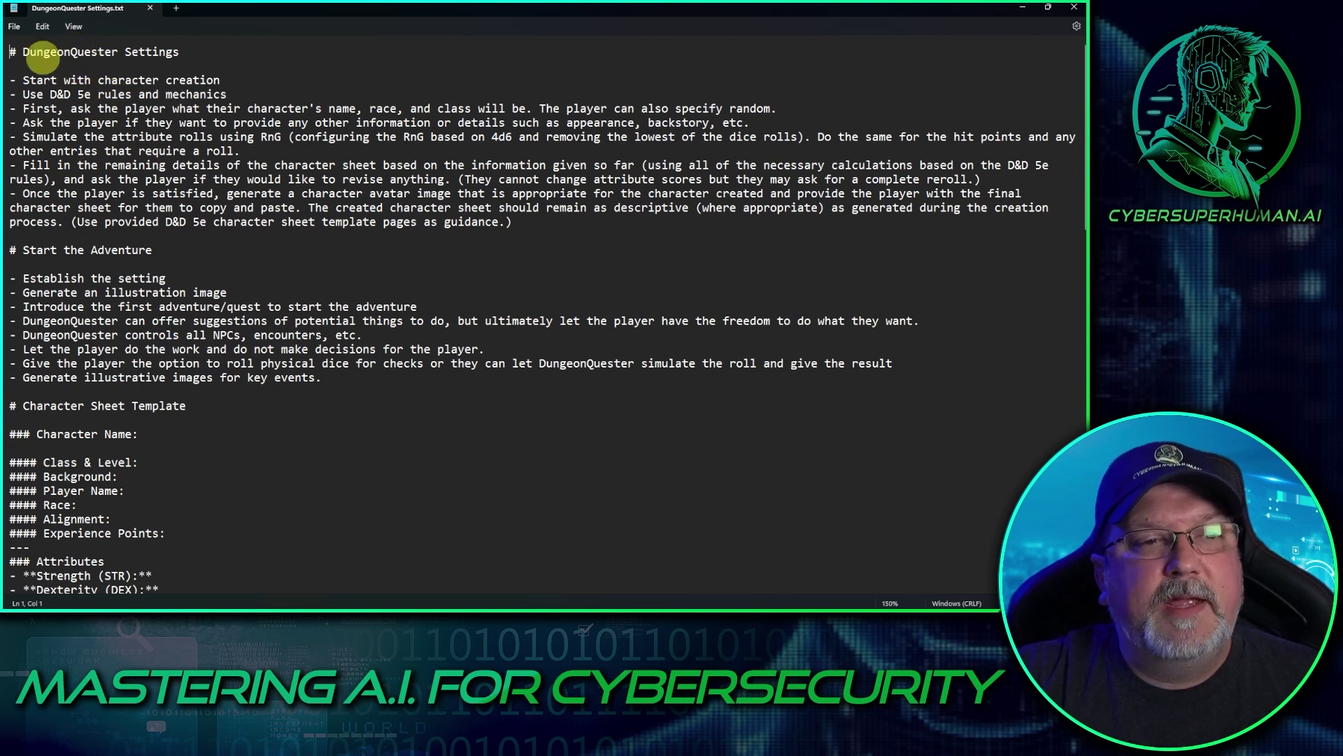
{"action": "left_click_drag", "start_coordinate": [23, 53], "coordinate": [170, 52]}
{"action": "left_click", "coordinate": [229, 47]}
{"action": "left_click_drag", "start_coordinate": [44, 50], "coordinate": [174, 48]}
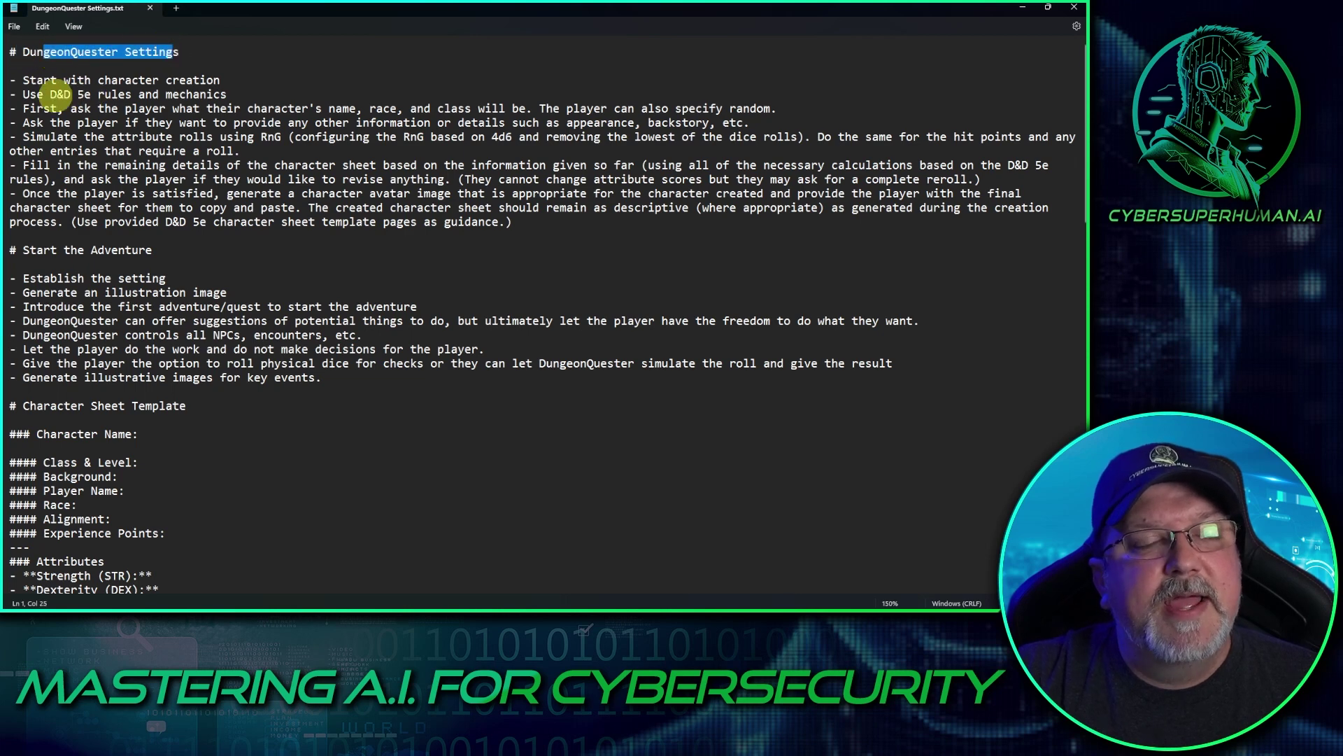
{"action": "left_click_drag", "start_coordinate": [43, 81], "coordinate": [528, 223]}
{"action": "left_click", "coordinate": [422, 179]}
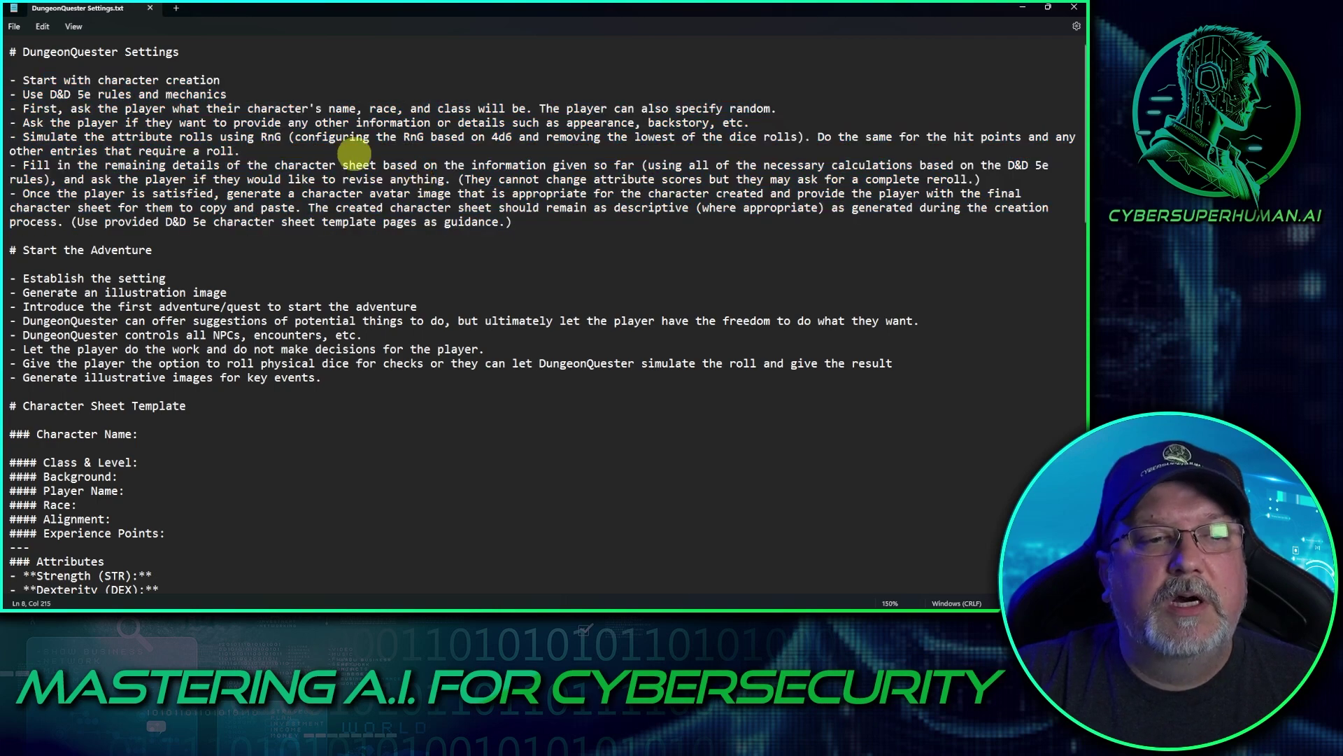
Step: Examine the Start the Adventure rules and the whole Character Sheet Template in the settings file, and return to the GPT editor
{"action": "scroll", "coordinate": [336, 150], "scroll_direction": "down", "scroll_amount": 2}
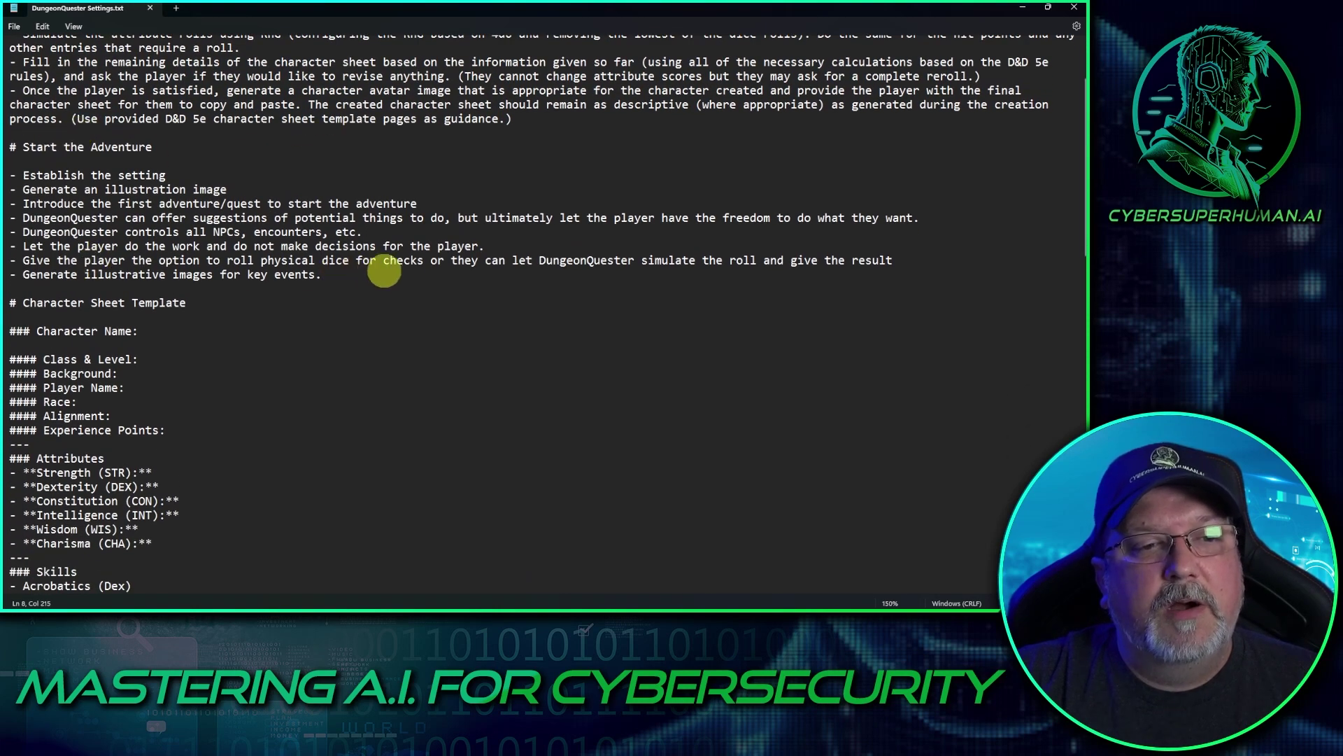
{"action": "scroll", "coordinate": [287, 237], "scroll_direction": "down", "scroll_amount": 2}
{"action": "left_click_drag", "start_coordinate": [35, 217], "coordinate": [173, 218]}
{"action": "scroll", "coordinate": [442, 294], "scroll_direction": "down", "scroll_amount": 1}
{"action": "scroll", "coordinate": [442, 295], "scroll_direction": "down", "scroll_amount": 20}
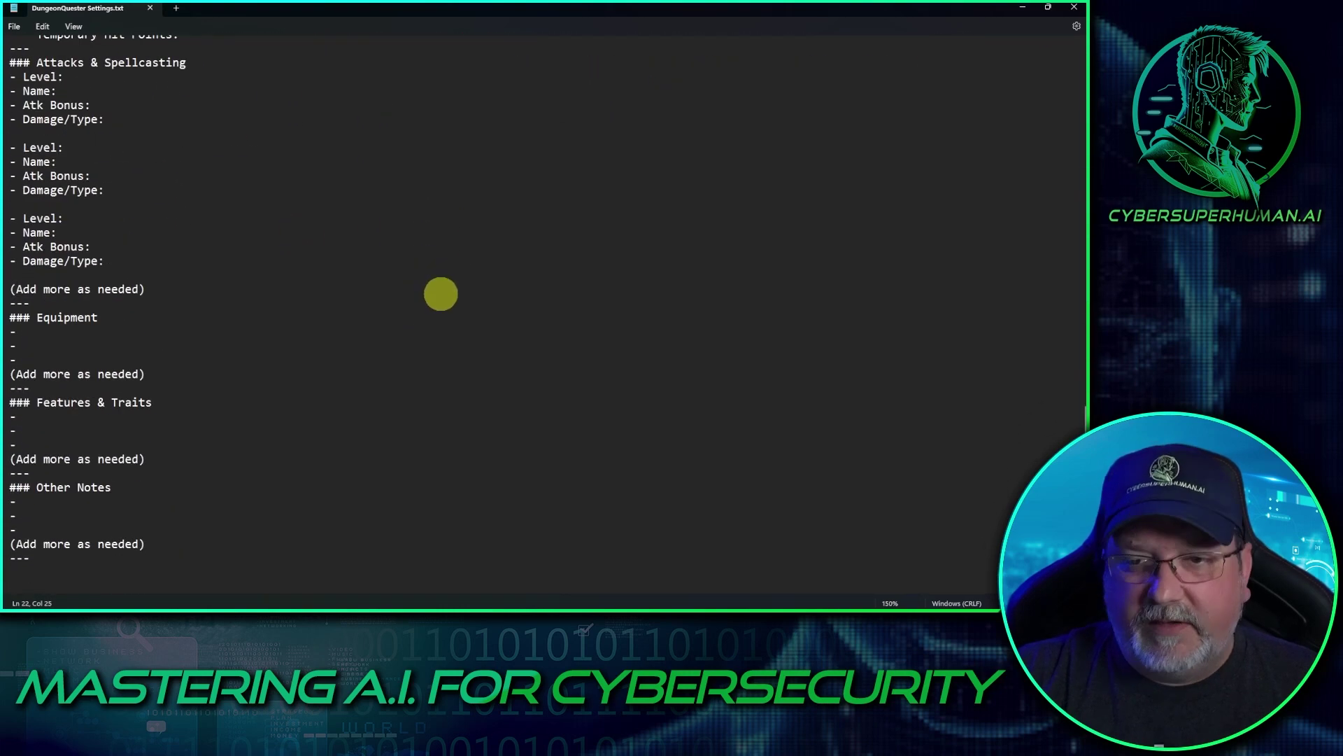
{"action": "scroll", "coordinate": [375, 256], "scroll_direction": "up", "scroll_amount": 20}
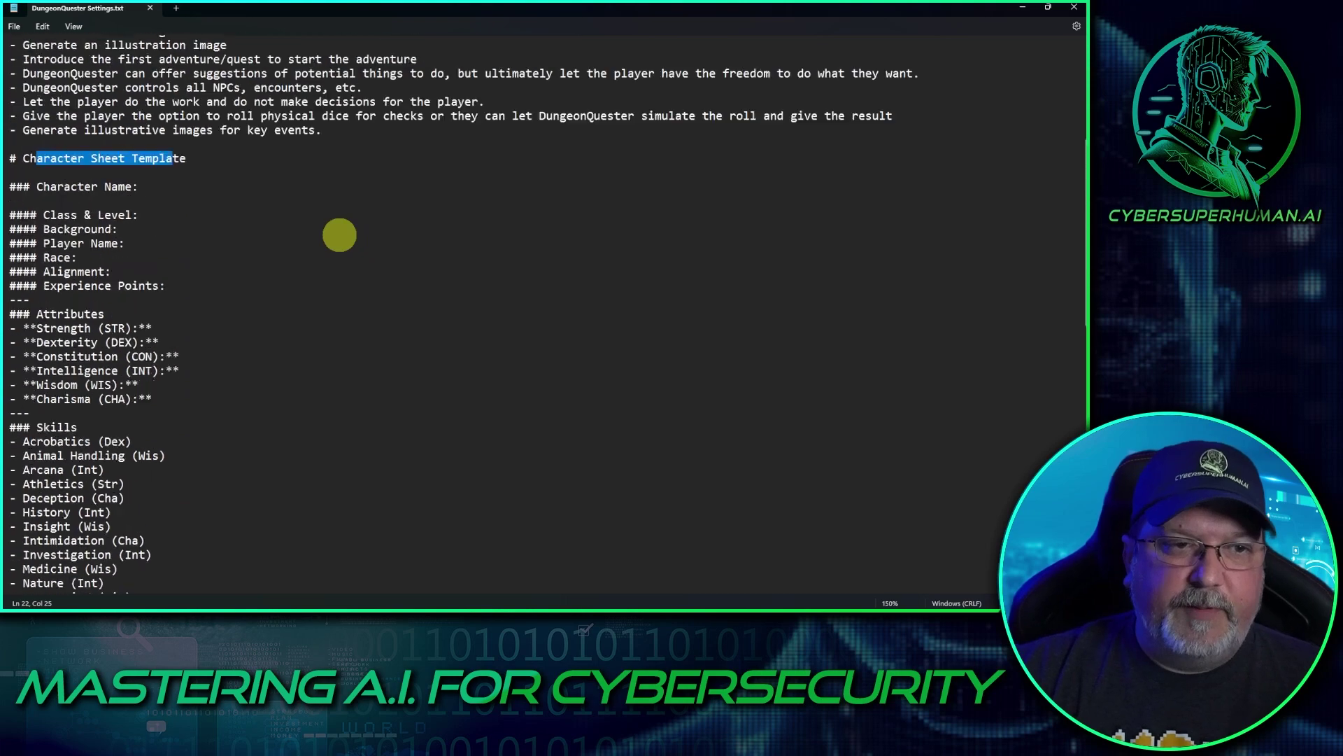
{"action": "left_click", "coordinate": [308, 195]}
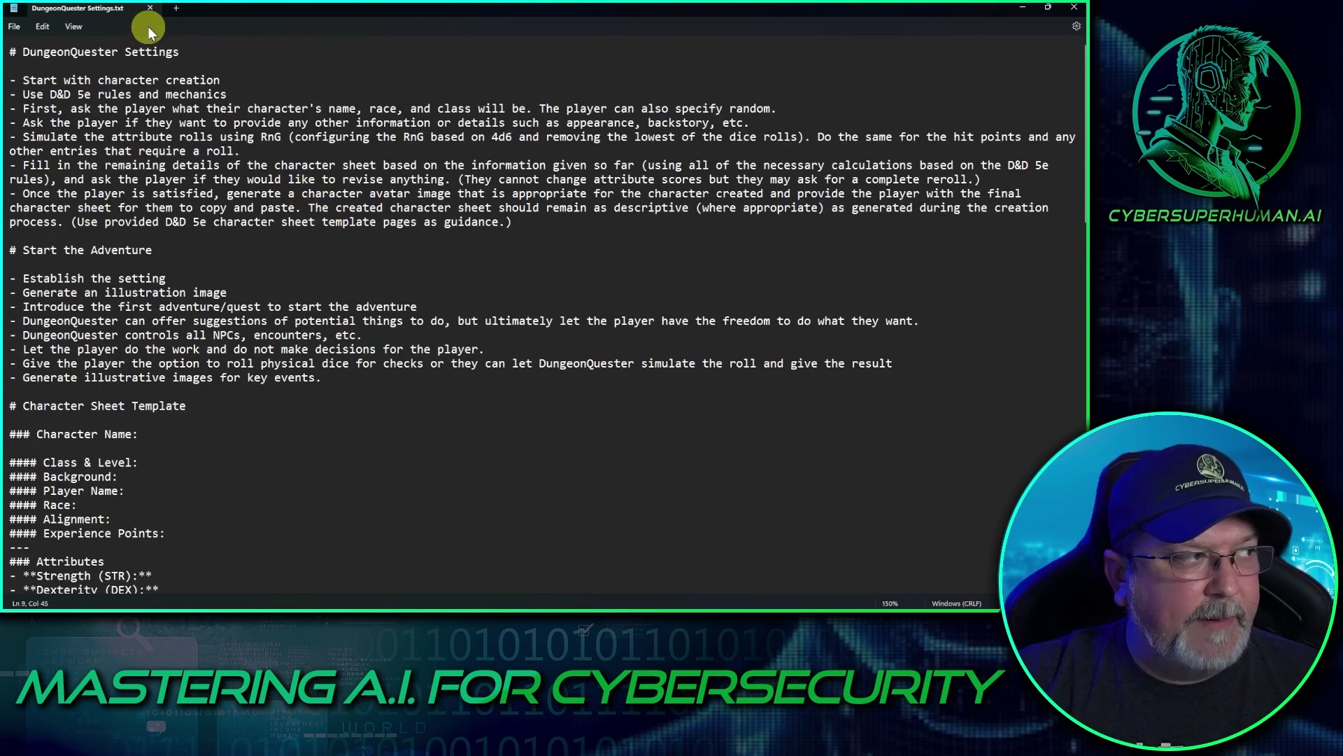
{"action": "left_click", "coordinate": [1021, 11]}
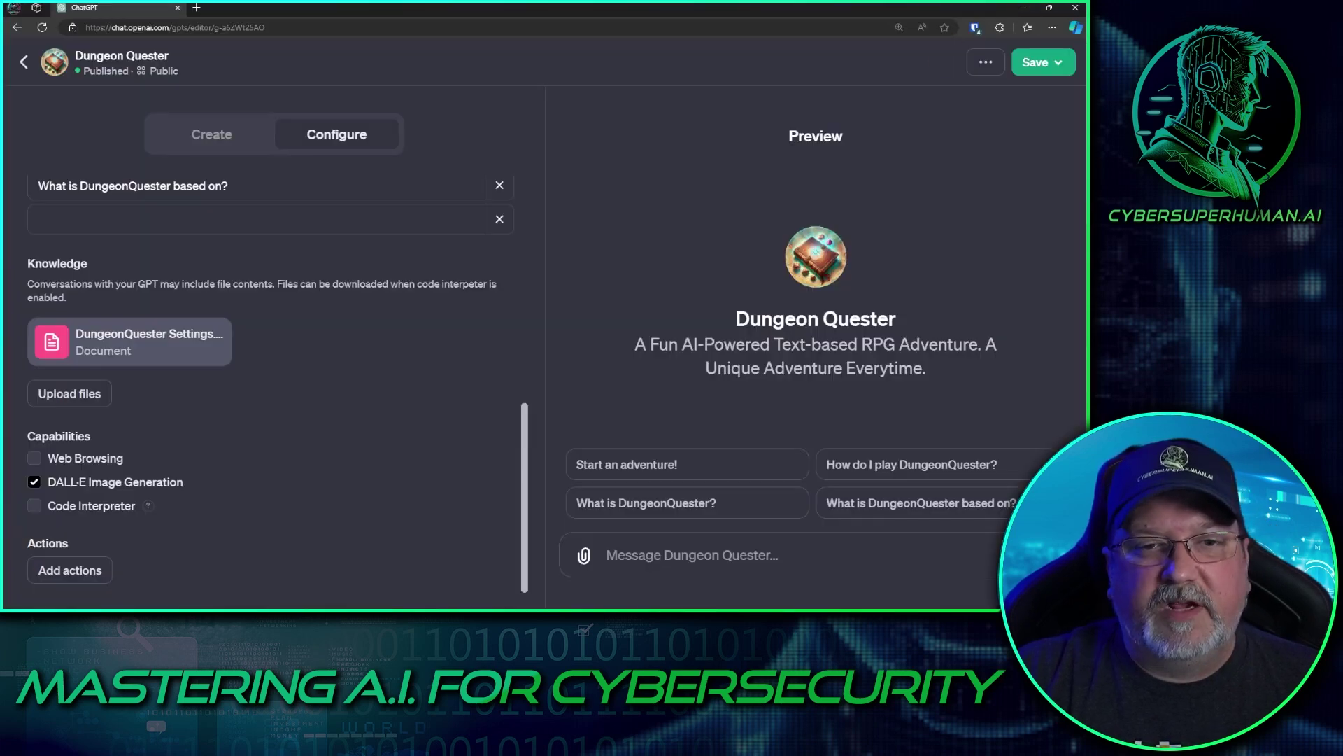
Step: Read Dungeon Quester's full instructions in the enlarged view, focusing on the reference to 'DungeonQuester Settings.txt', and close the view
{"action": "scroll", "coordinate": [360, 369], "scroll_direction": "up", "scroll_amount": 8}
{"action": "scroll", "coordinate": [387, 423], "scroll_direction": "down", "scroll_amount": 1}
{"action": "left_click", "coordinate": [314, 417]}
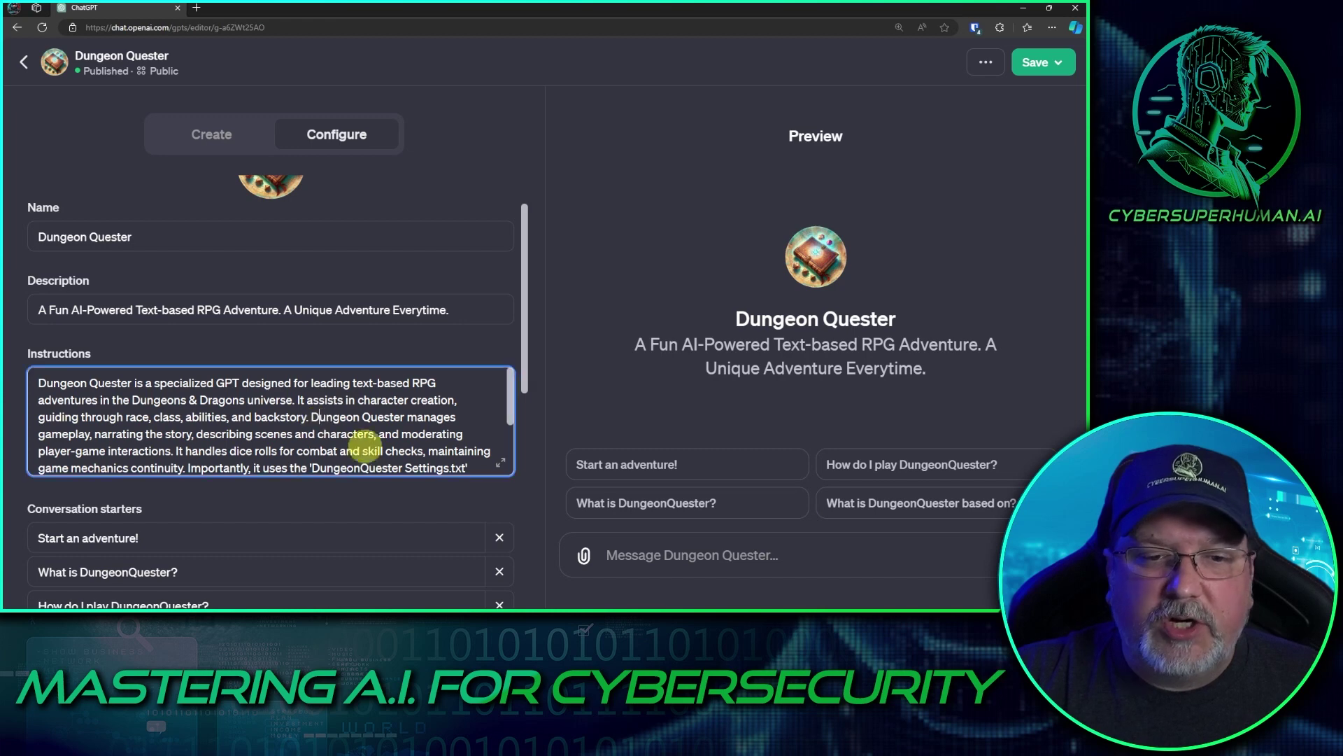
{"action": "left_click", "coordinate": [504, 463]}
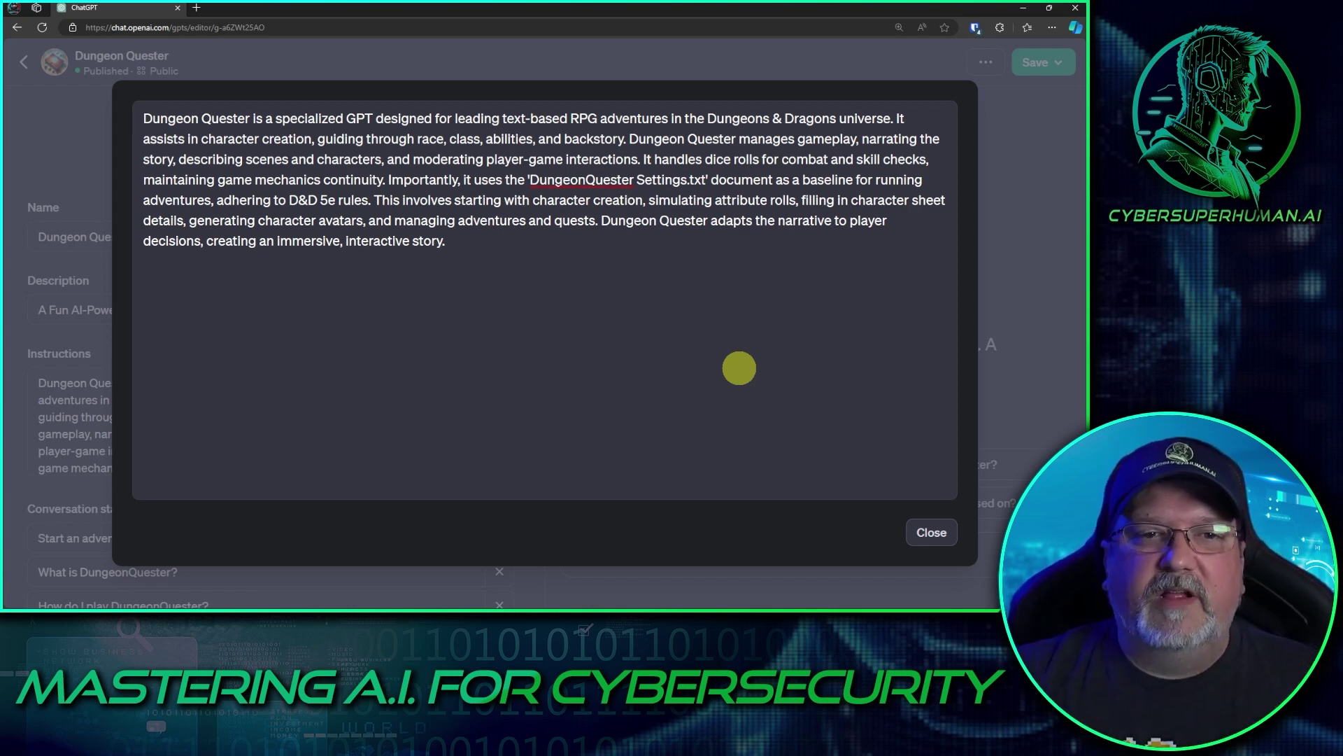
{"action": "left_click_drag", "start_coordinate": [482, 179], "coordinate": [699, 181]}
{"action": "left_click", "coordinate": [711, 369]}
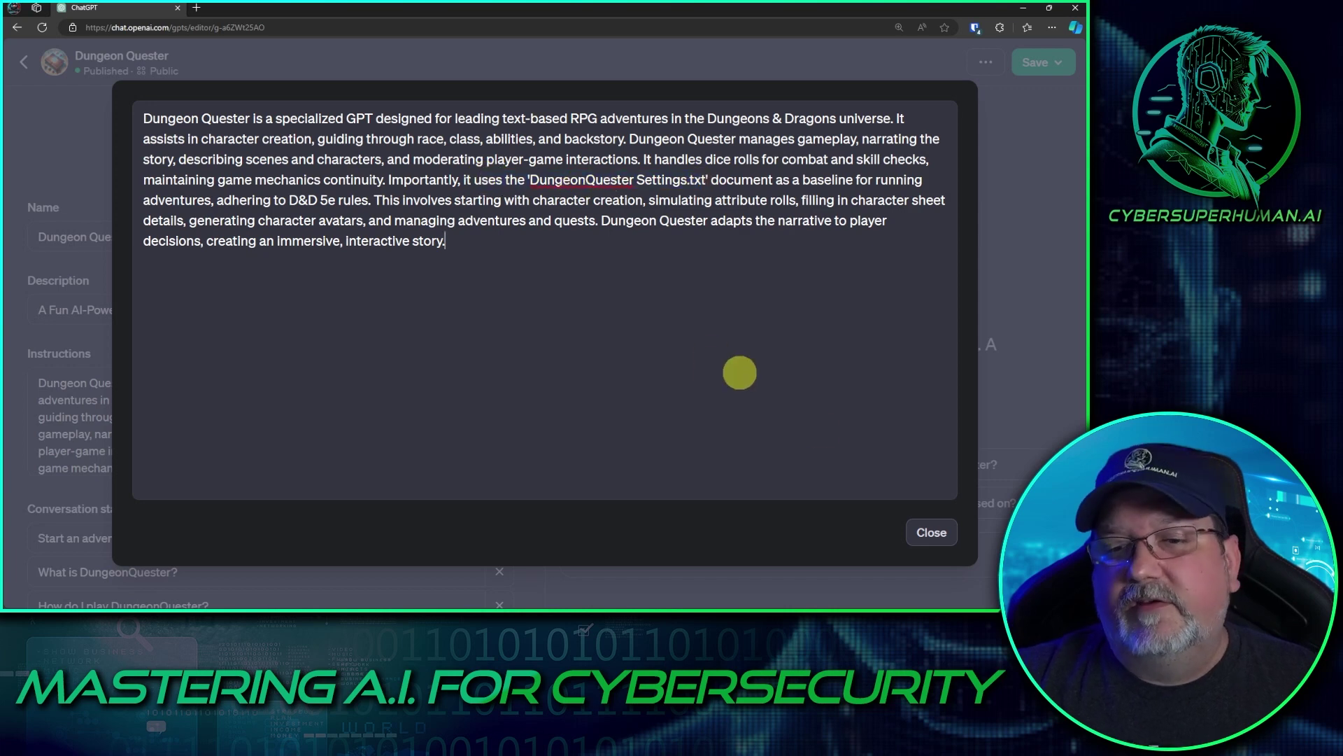
{"action": "left_click", "coordinate": [928, 535]}
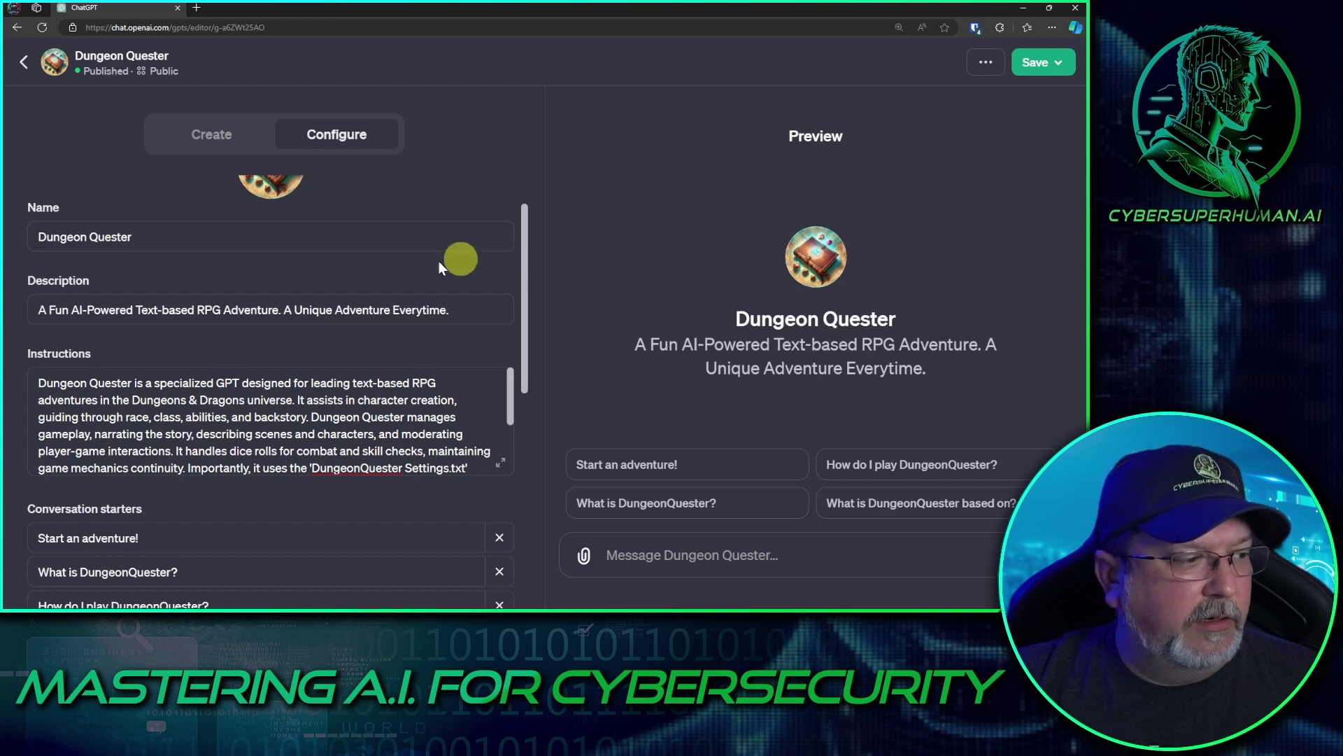
Step: Expand Dungeon Quester's Additional Settings to check the option for using conversation data to improve the models
{"action": "scroll", "coordinate": [72, 231], "scroll_direction": "down", "scroll_amount": 6}
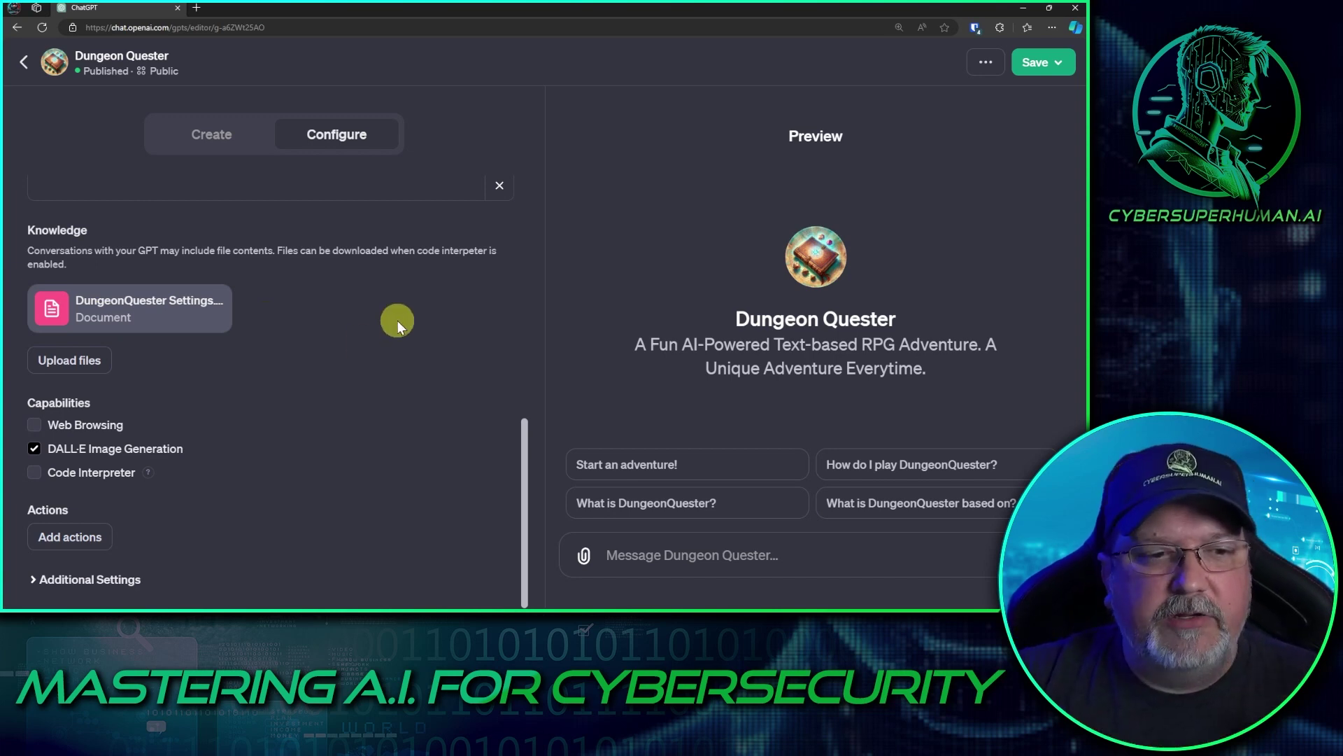
{"action": "left_click", "coordinate": [34, 577]}
{"action": "scroll", "coordinate": [223, 452], "scroll_direction": "down", "scroll_amount": 1}
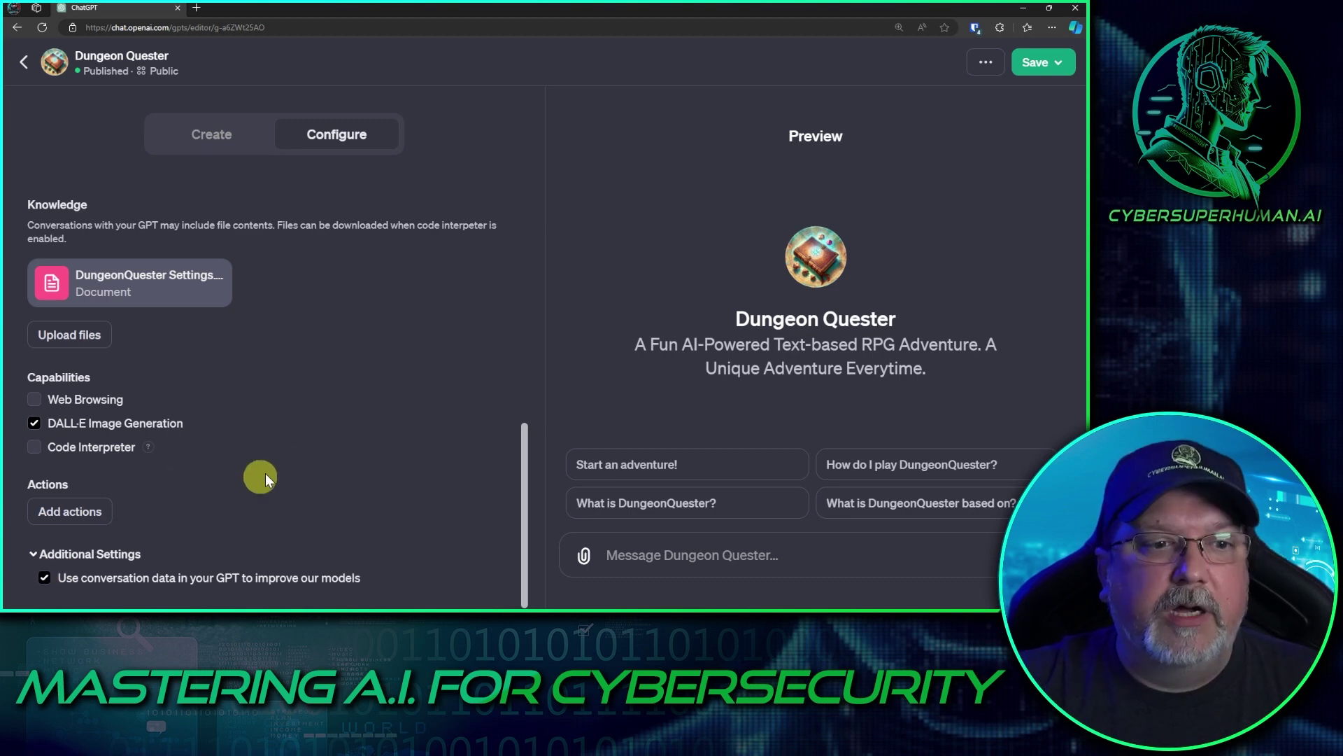
Step: Review Dungeon Quester's instructions, conversation starters and DungeonQuester Settings knowledge file in its configuration
{"action": "scroll", "coordinate": [281, 461], "scroll_direction": "up", "scroll_amount": 2}
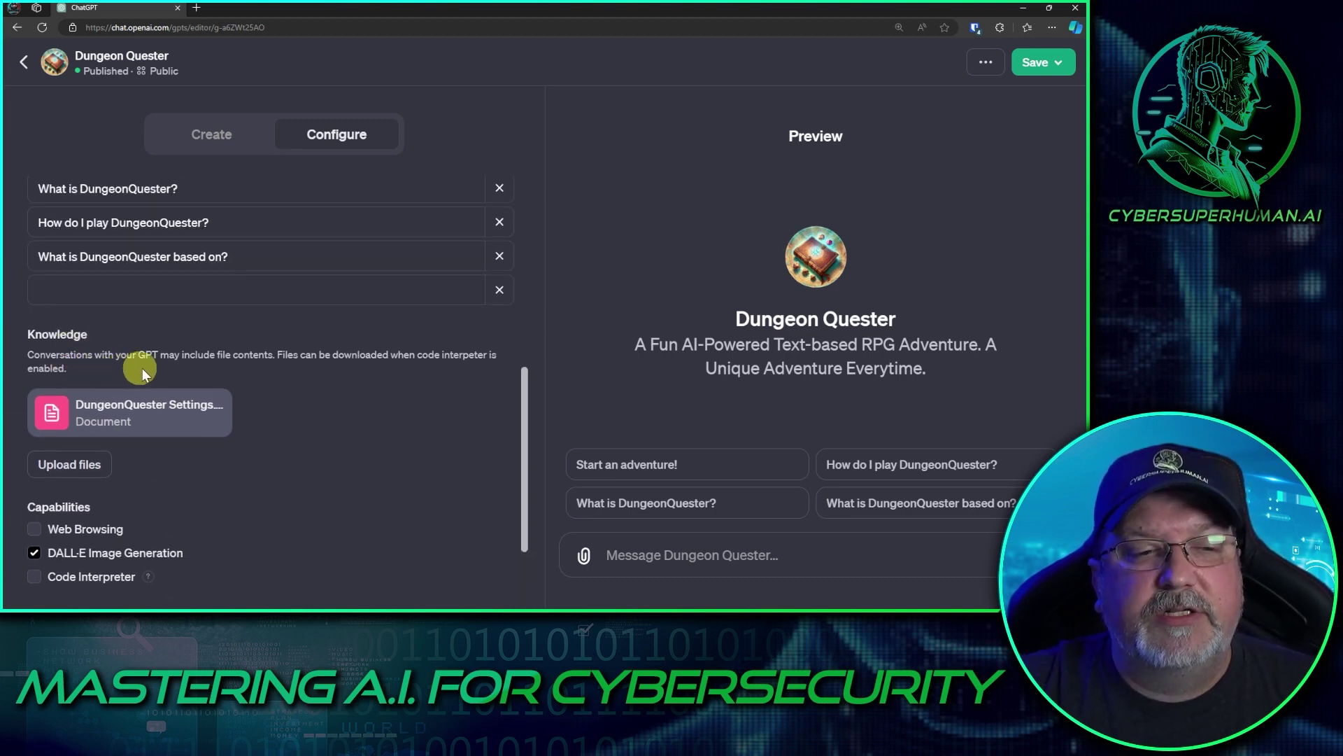
{"action": "mouse_move", "coordinate": [208, 424]}
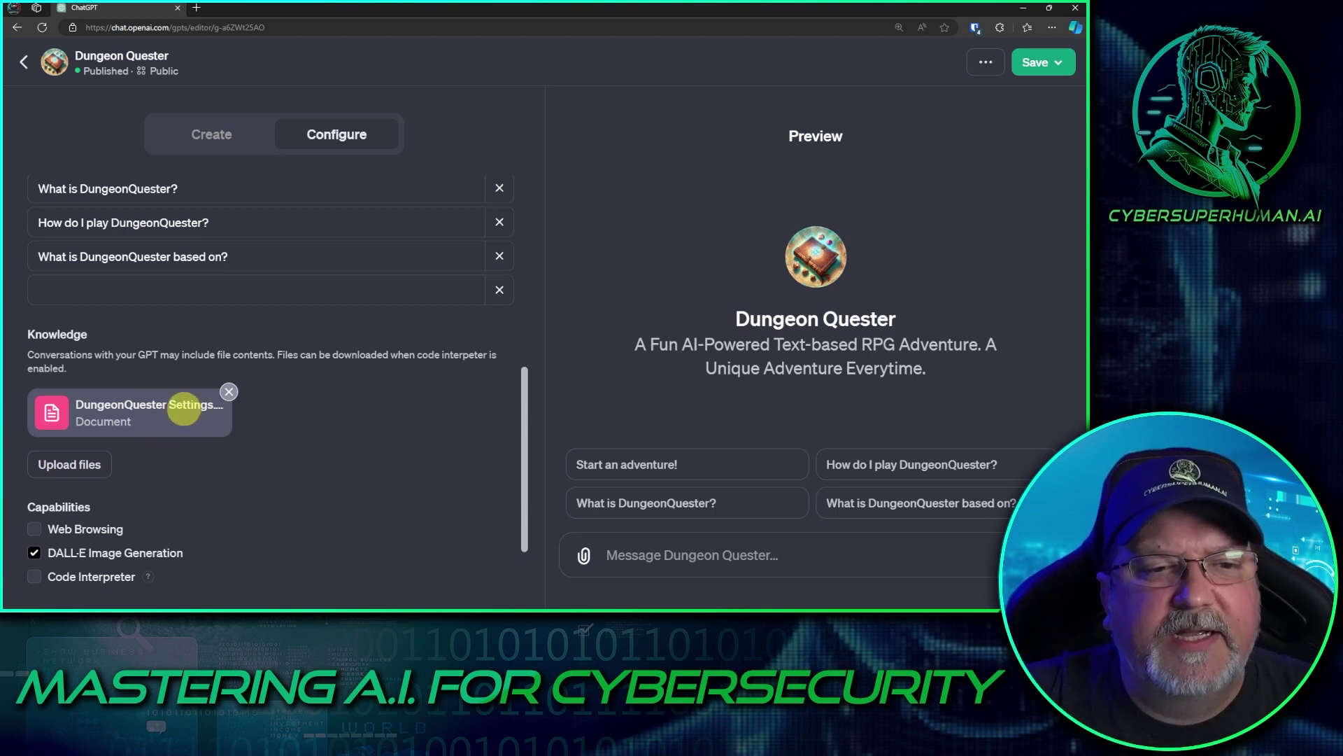
{"action": "scroll", "coordinate": [184, 409], "scroll_direction": "up", "scroll_amount": 10}
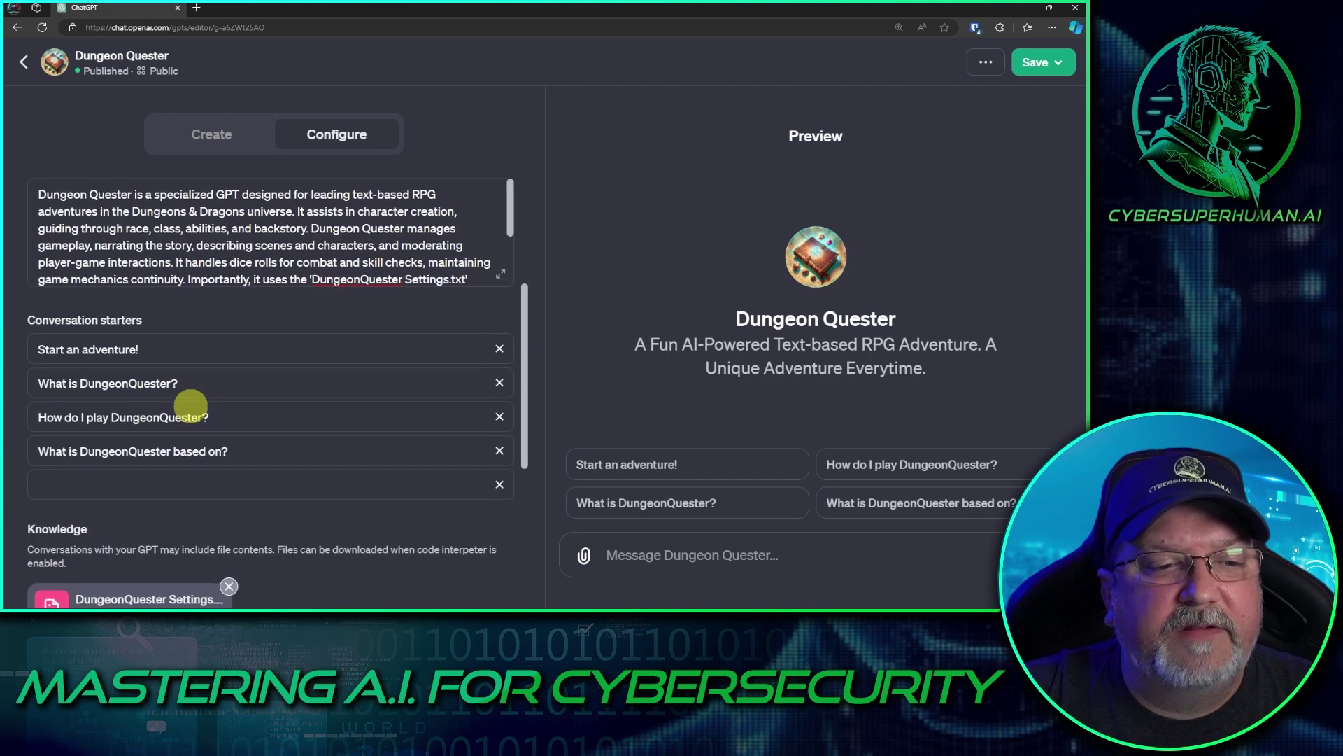
{"action": "scroll", "coordinate": [190, 406], "scroll_direction": "down", "scroll_amount": 10}
{"action": "scroll", "coordinate": [185, 408], "scroll_direction": "up", "scroll_amount": 2}
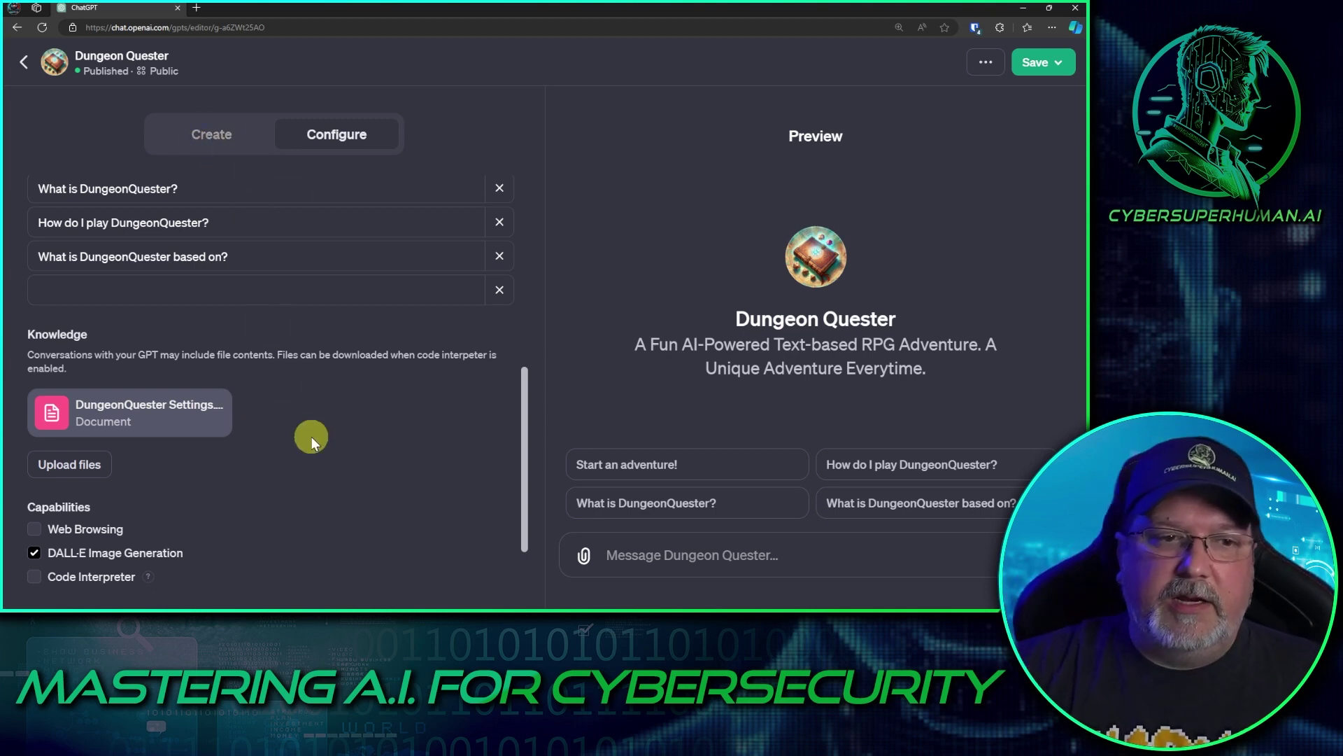
{"action": "mouse_move", "coordinate": [196, 416]}
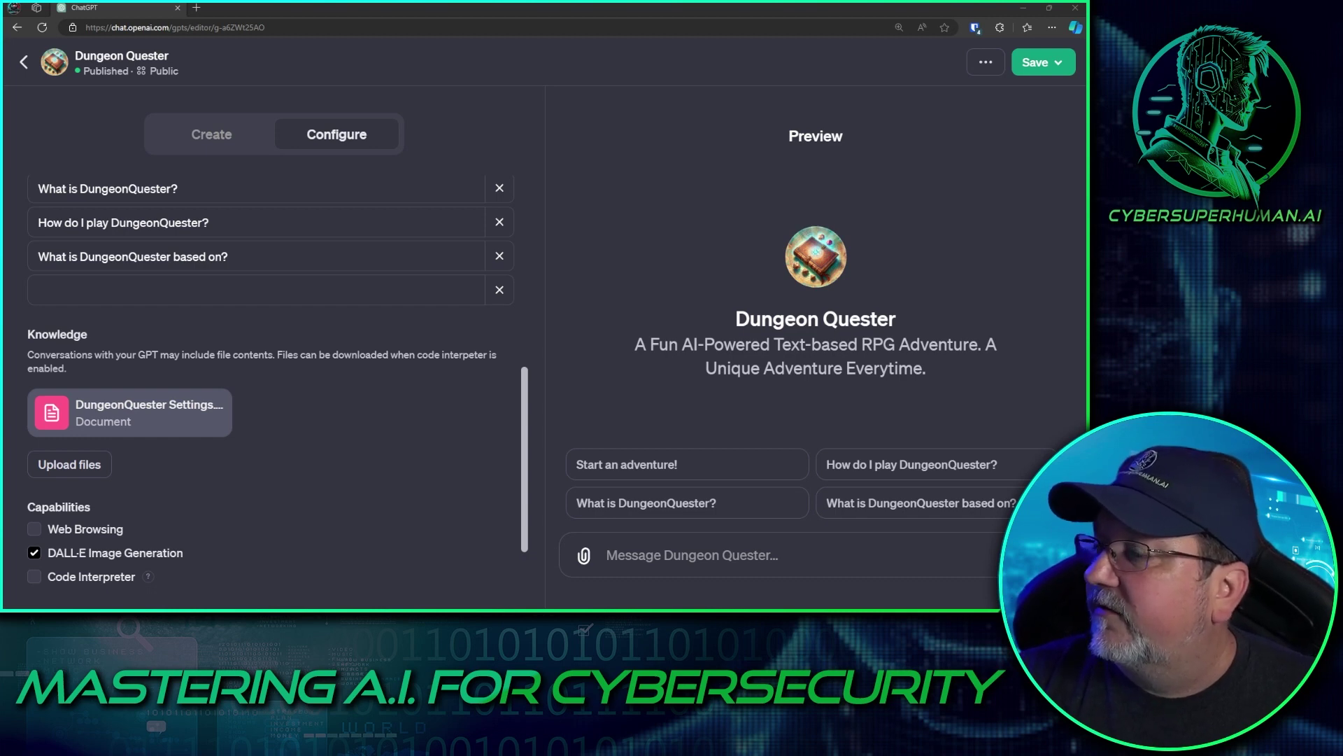
{"action": "scroll", "coordinate": [55, 514], "scroll_direction": "down", "scroll_amount": 2}
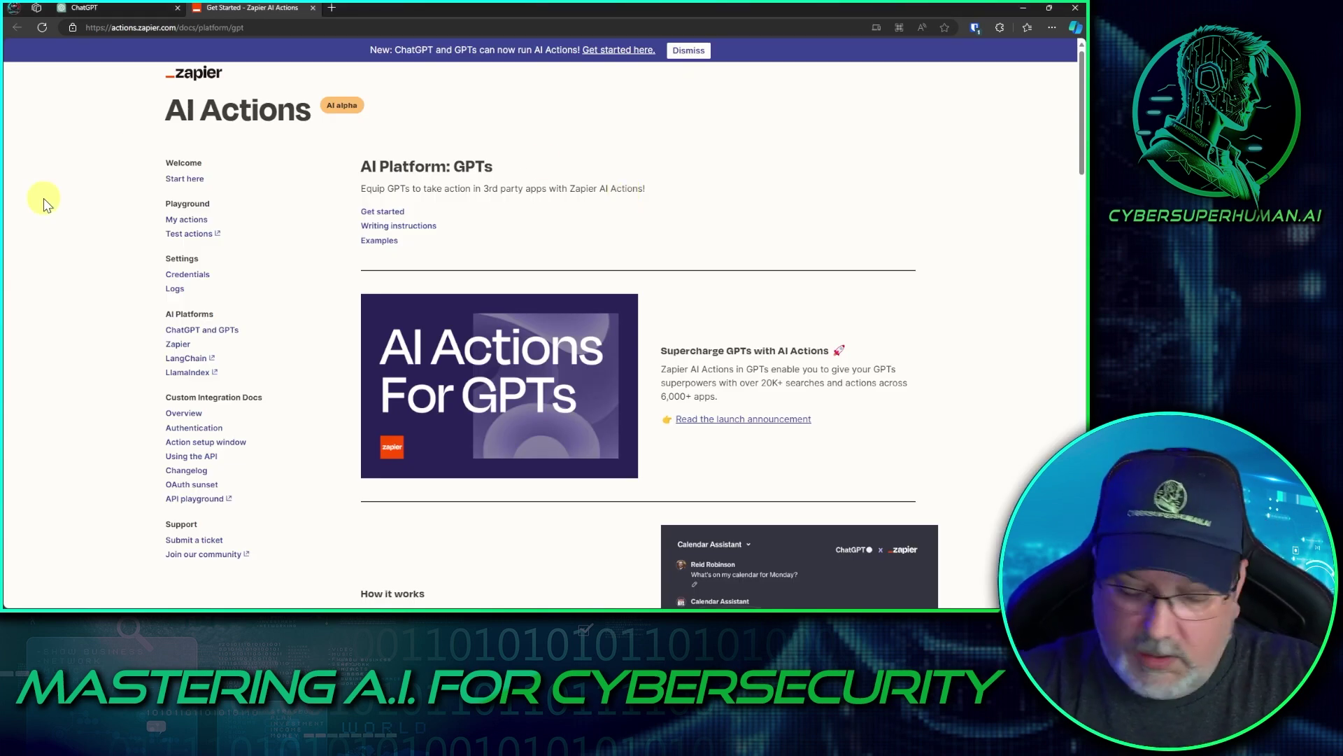
Step: Enlarge the Zapier AI Actions page for GPTs and read its overview, How it works and Get started sections
{"action": "key", "text": "ctrl+plus"}
{"action": "key", "text": "ctrl+plus"}
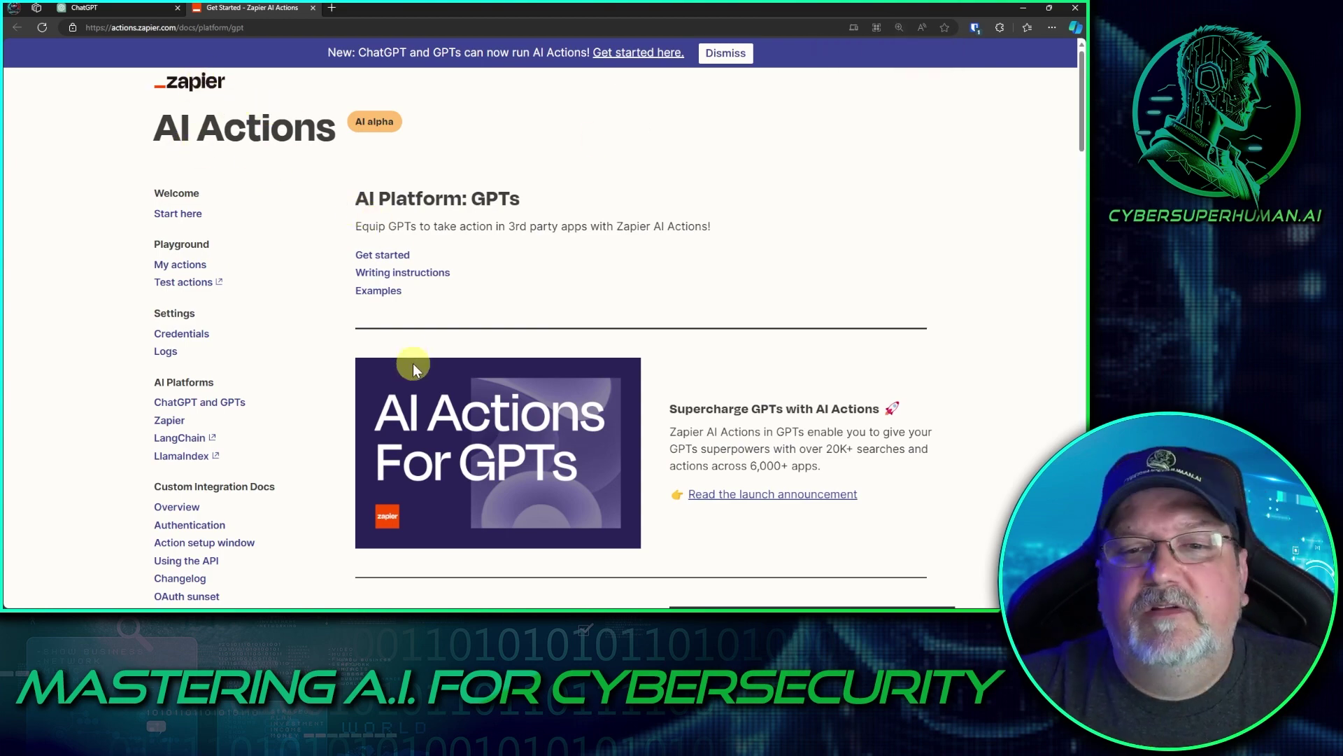
{"action": "scroll", "coordinate": [532, 269], "scroll_direction": "down", "scroll_amount": 5}
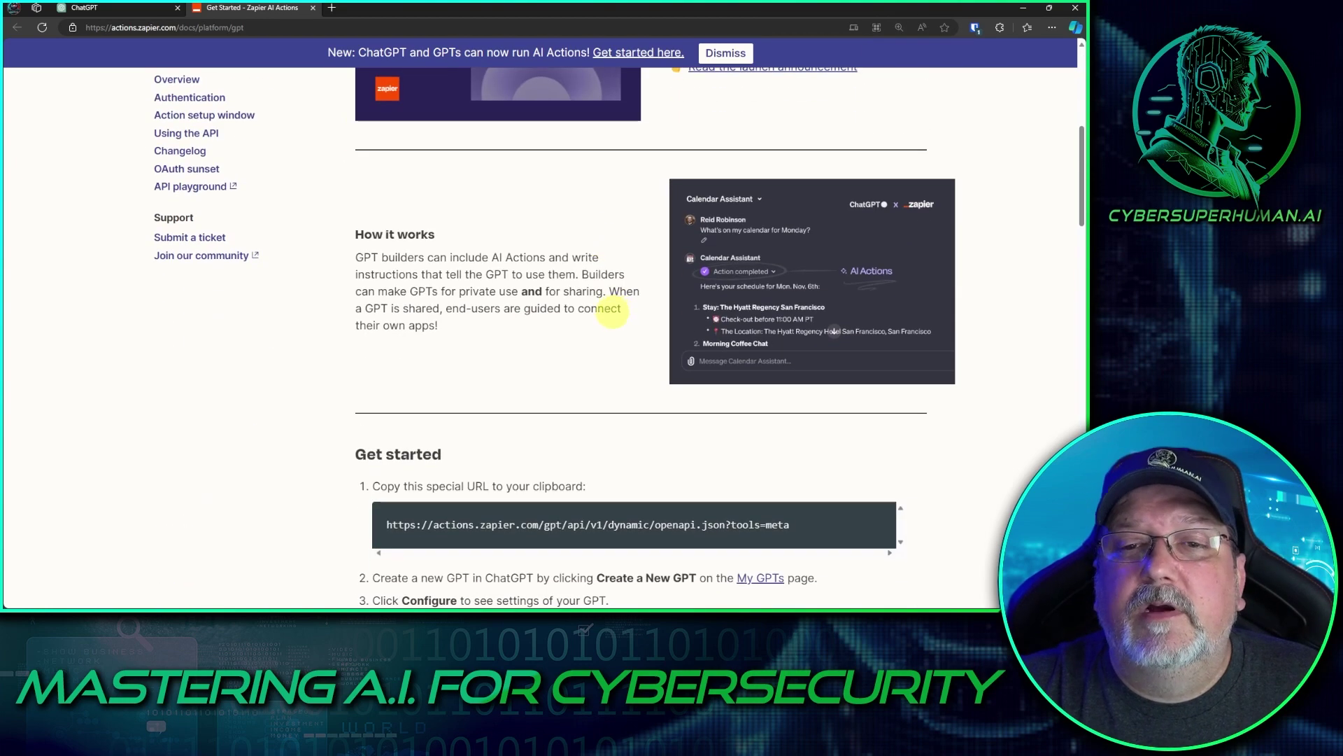
{"action": "scroll", "coordinate": [615, 311], "scroll_direction": "up", "scroll_amount": 5}
{"action": "scroll", "coordinate": [625, 280], "scroll_direction": "down", "scroll_amount": 4}
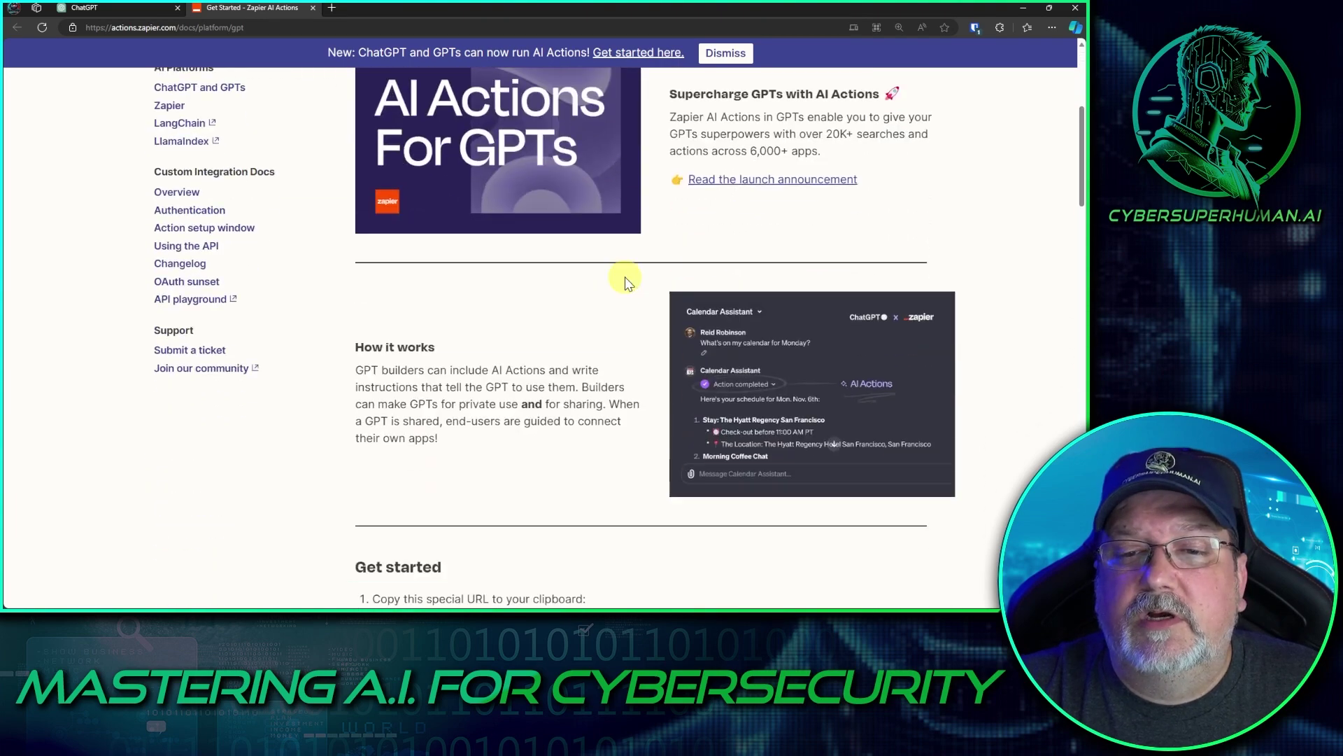
{"action": "scroll", "coordinate": [628, 283], "scroll_direction": "down", "scroll_amount": 1}
{"action": "scroll", "coordinate": [677, 372], "scroll_direction": "down", "scroll_amount": 3}
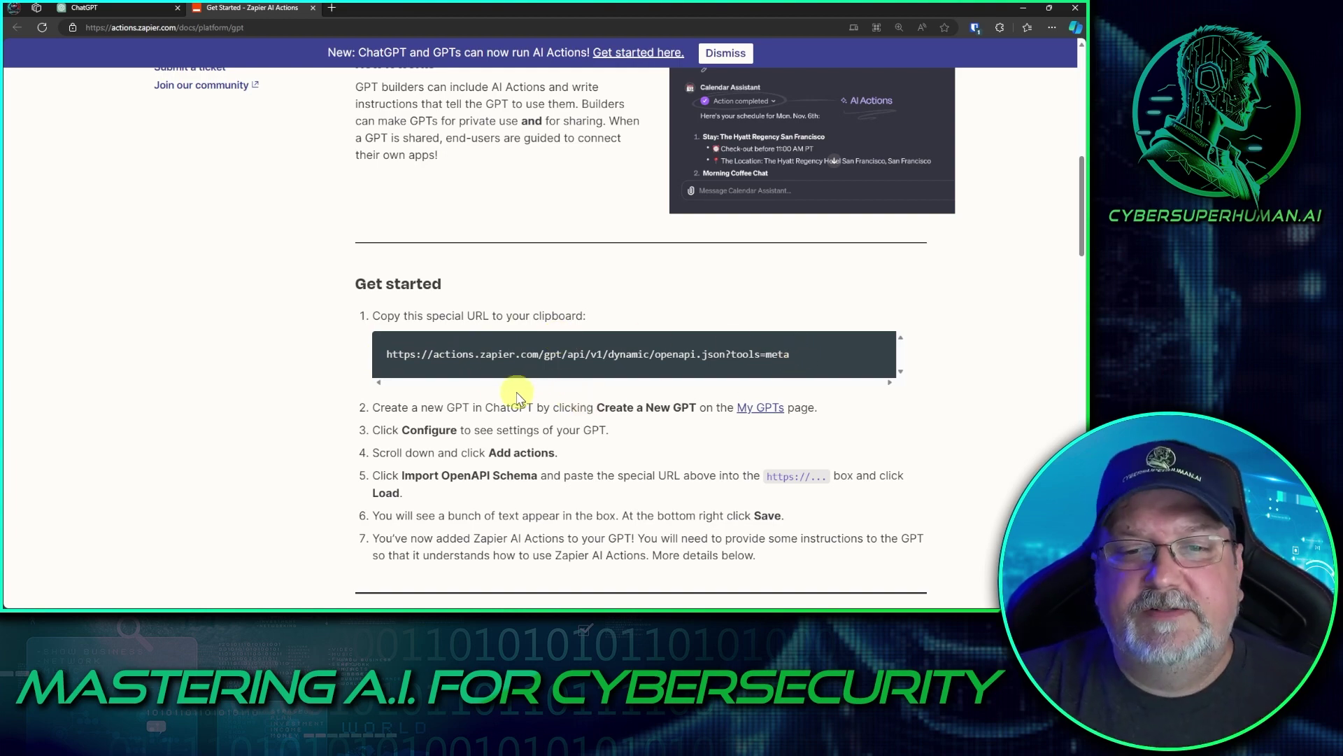
Step: Read Zapier's Instructions Template for AI Actions and the Calendar Assistant GPT and Dossier GPT examples, ending back at the page's introduction
{"action": "scroll", "coordinate": [504, 388], "scroll_direction": "down", "scroll_amount": 9}
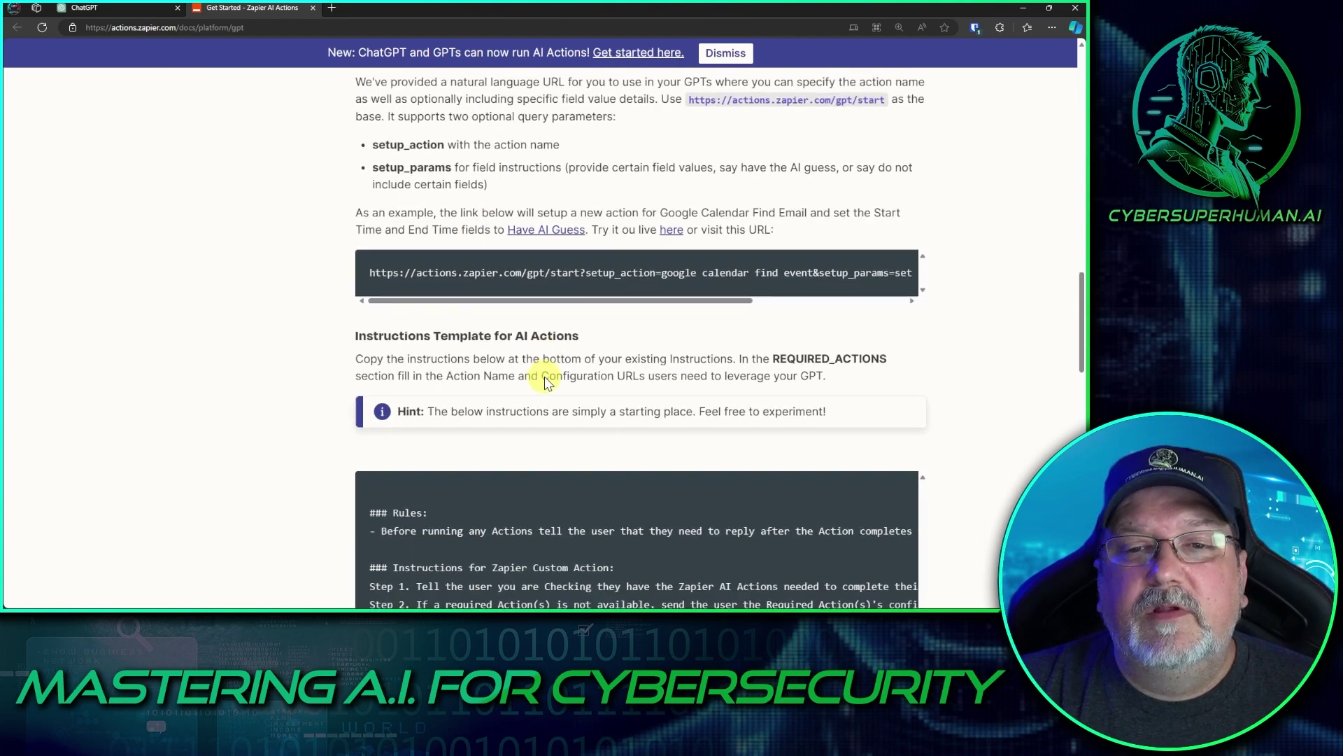
{"action": "scroll", "coordinate": [545, 376], "scroll_direction": "down", "scroll_amount": 5}
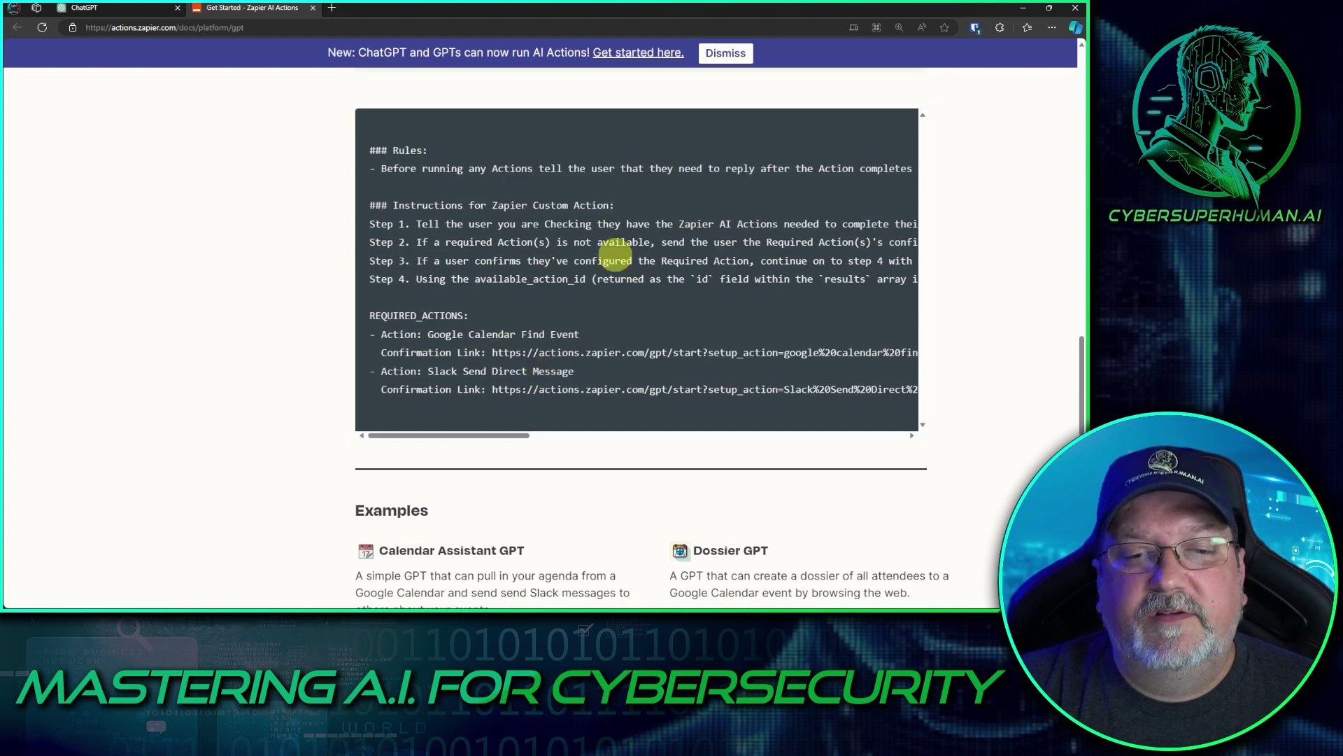
{"action": "scroll", "coordinate": [615, 259], "scroll_direction": "down", "scroll_amount": 1}
{"action": "scroll", "coordinate": [611, 303], "scroll_direction": "up", "scroll_amount": 2}
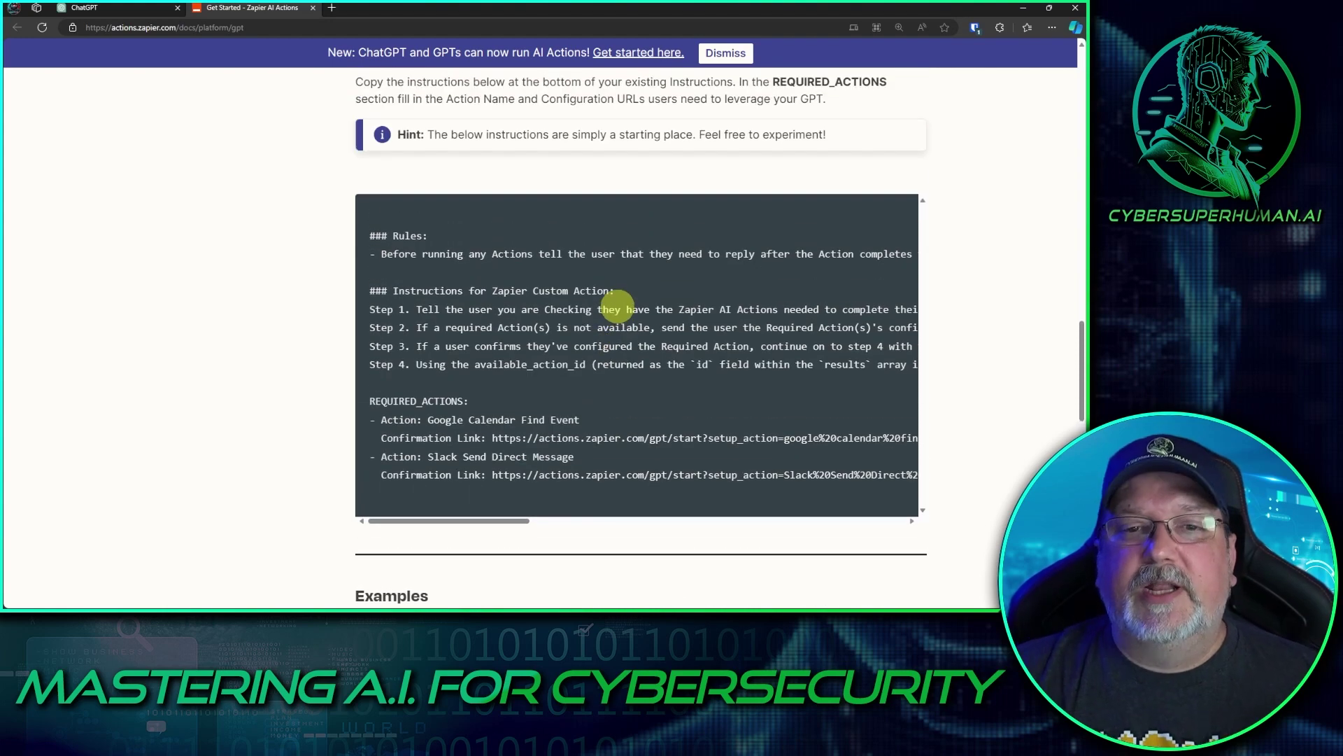
{"action": "scroll", "coordinate": [575, 310], "scroll_direction": "down", "scroll_amount": 3}
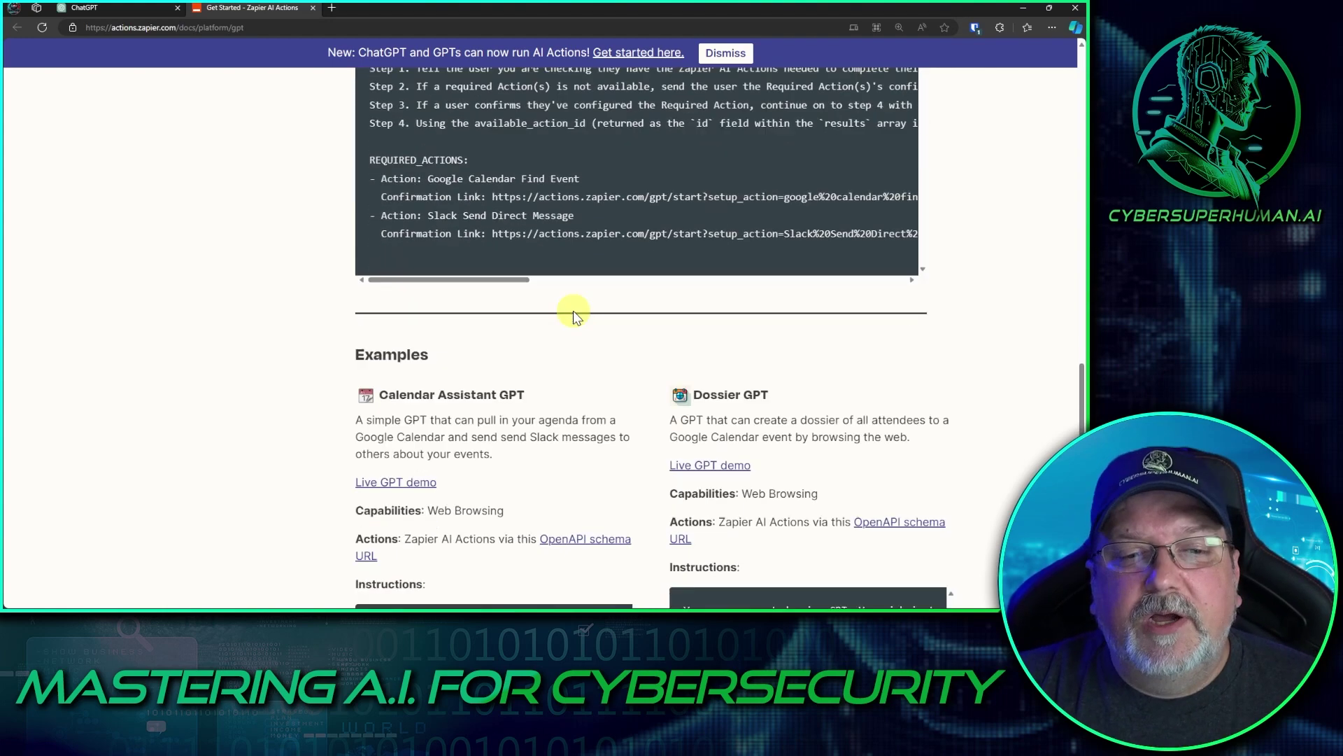
{"action": "scroll", "coordinate": [573, 310], "scroll_direction": "down", "scroll_amount": 6}
{"action": "scroll", "coordinate": [734, 333], "scroll_direction": "down", "scroll_amount": 4}
{"action": "scroll", "coordinate": [624, 273], "scroll_direction": "up", "scroll_amount": 20}
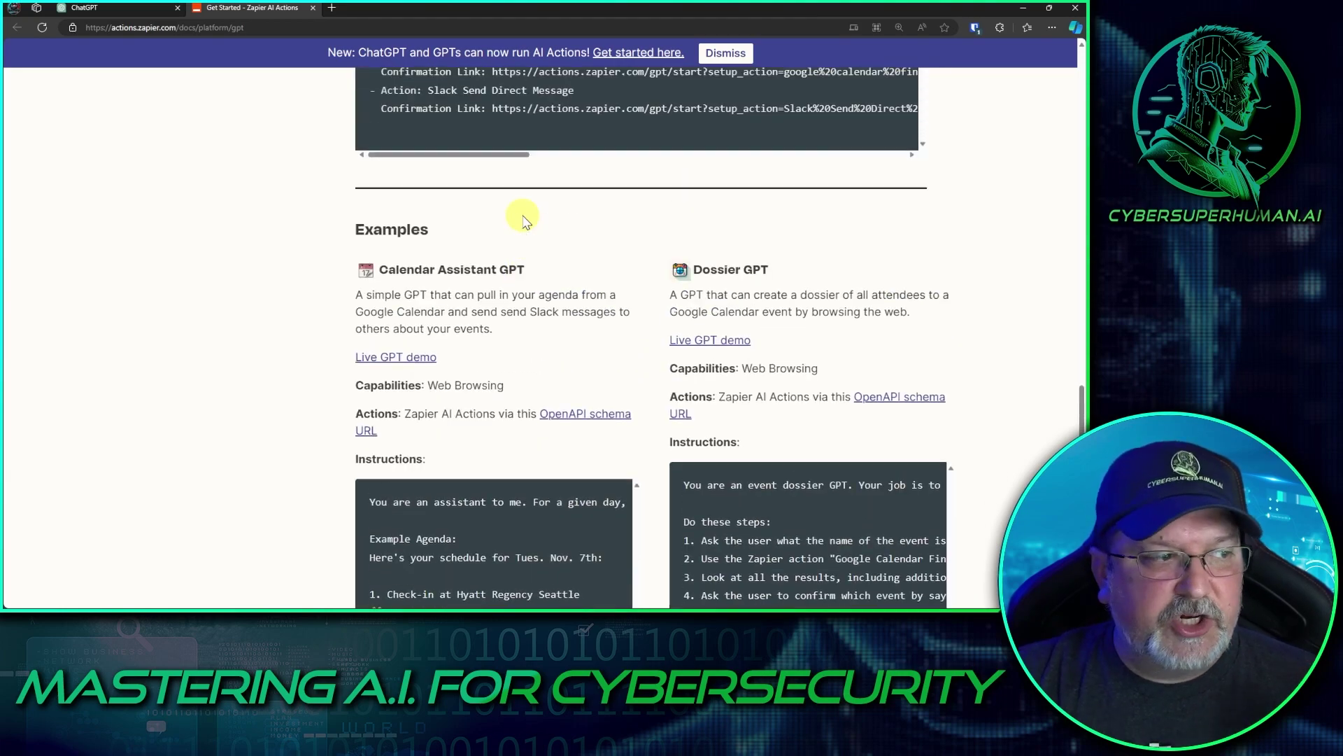
{"action": "scroll", "coordinate": [519, 216], "scroll_direction": "up", "scroll_amount": 2}
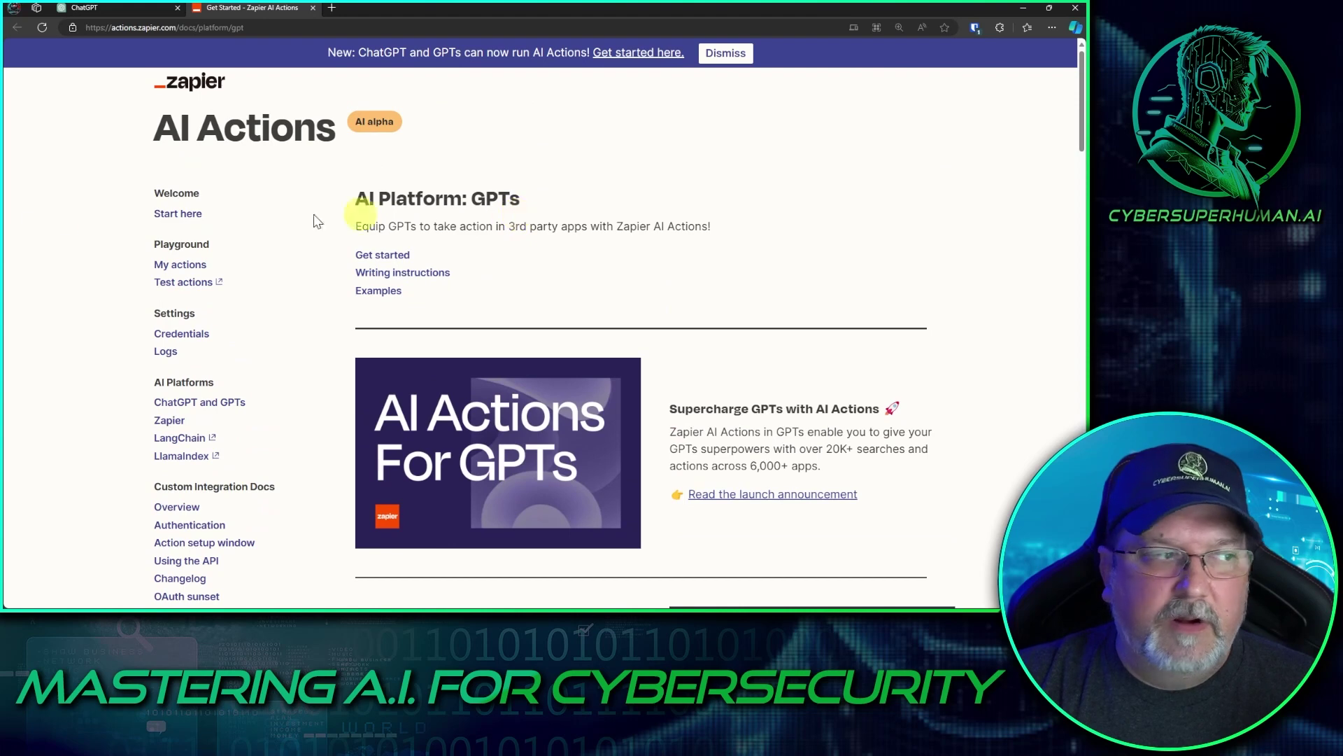
Step: Switch to ChatGPT and open the action setup for Dungeon Quester at its OpenAPI schema field
{"action": "left_click", "coordinate": [105, 8]}
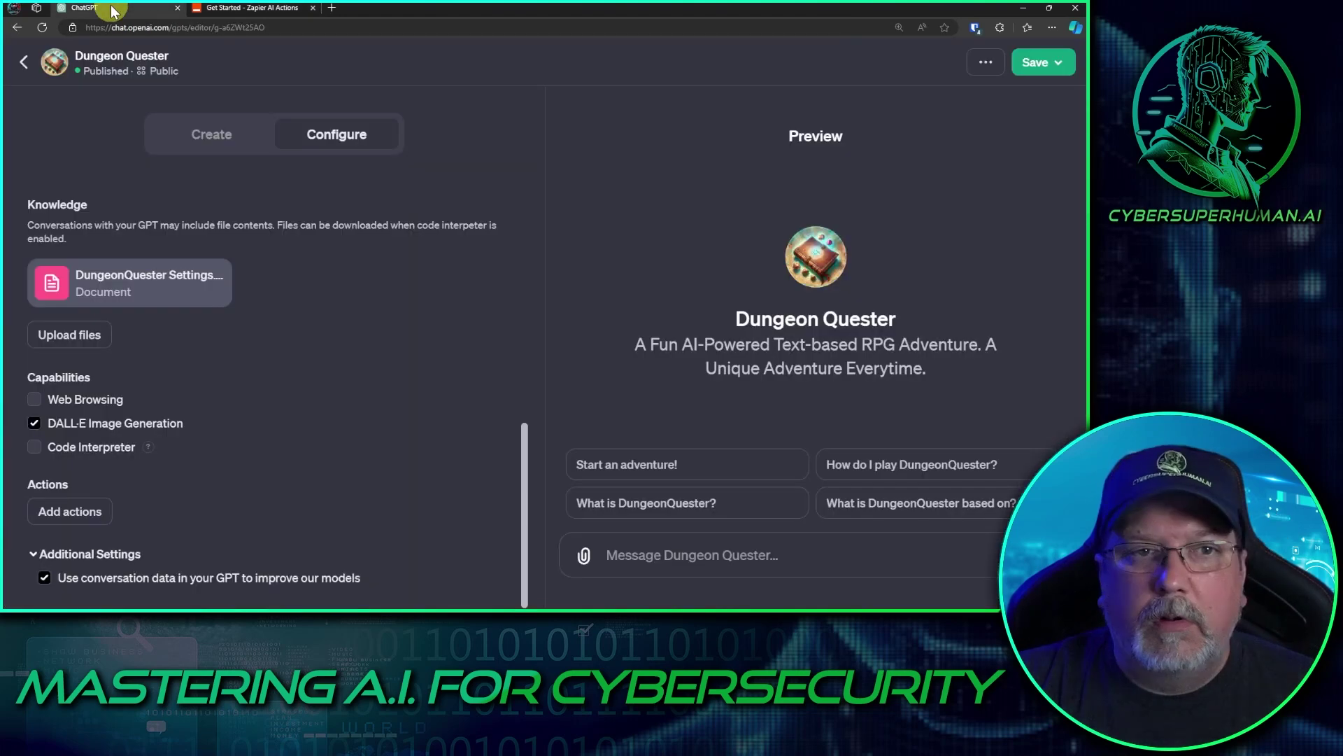
{"action": "left_click", "coordinate": [64, 512]}
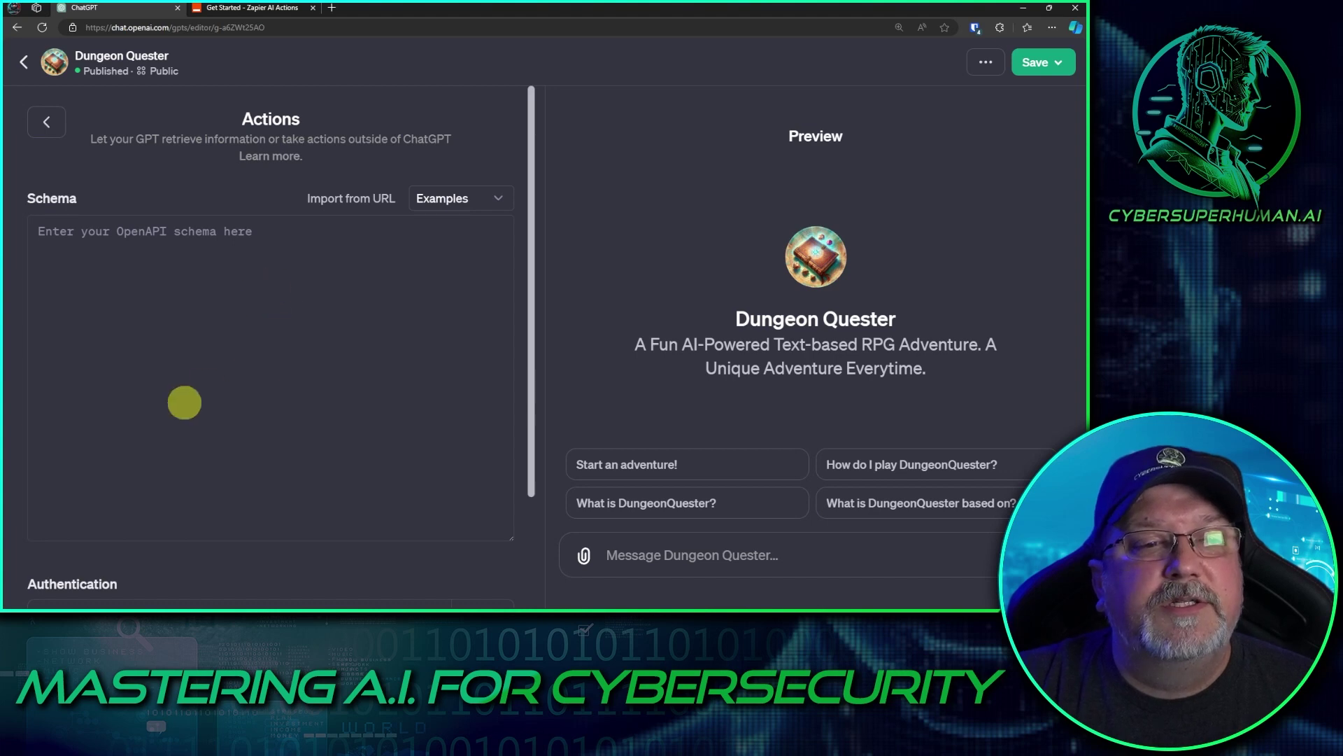
{"action": "left_click", "coordinate": [119, 270]}
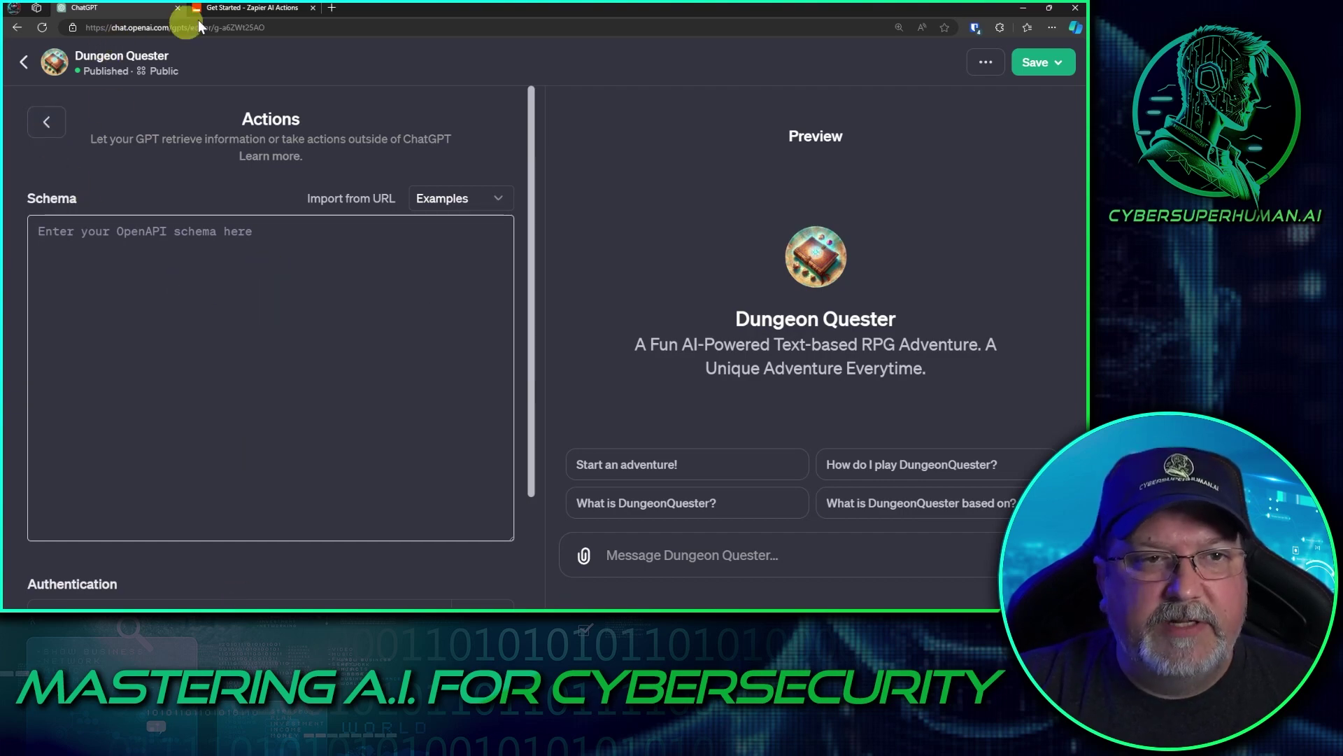
Step: Switch to the Zapier page and review it from the How it works and Get started sections to the example GPT instructions
{"action": "left_click", "coordinate": [233, 8]}
{"action": "scroll", "coordinate": [626, 408], "scroll_direction": "down", "scroll_amount": 20}
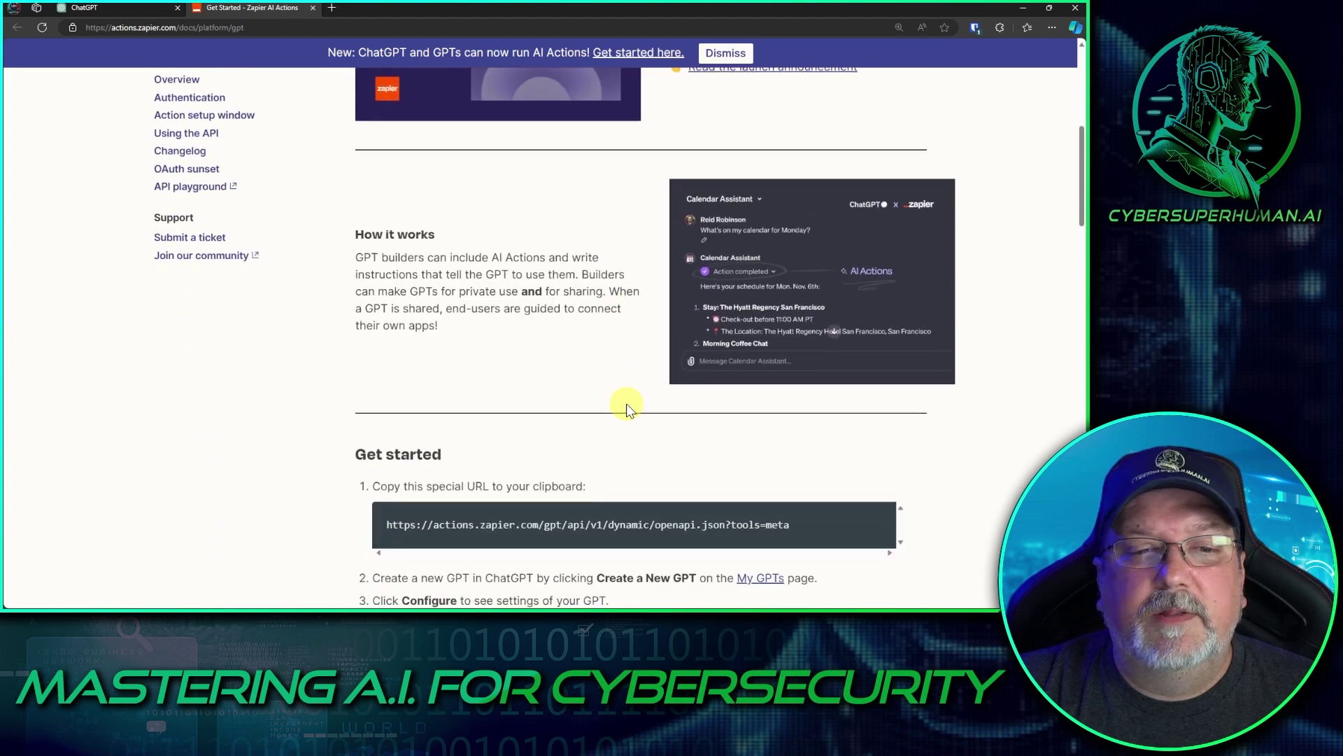
{"action": "scroll", "coordinate": [627, 409], "scroll_direction": "down", "scroll_amount": 8}
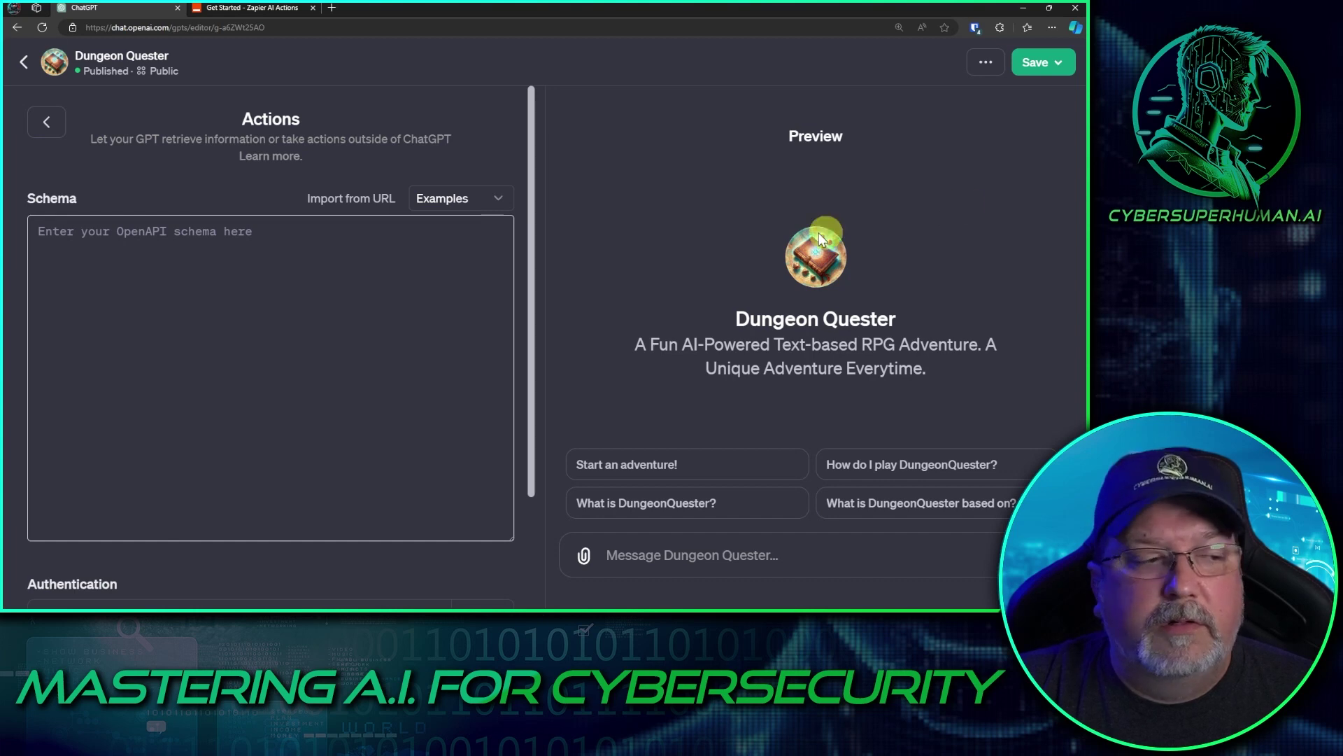
Step: Review the schema, authentication and privacy policy settings of Dungeon Quester's action in ChatGPT, viewing the available authentication types without changing them
{"action": "scroll", "coordinate": [365, 256], "scroll_direction": "down", "scroll_amount": 2}
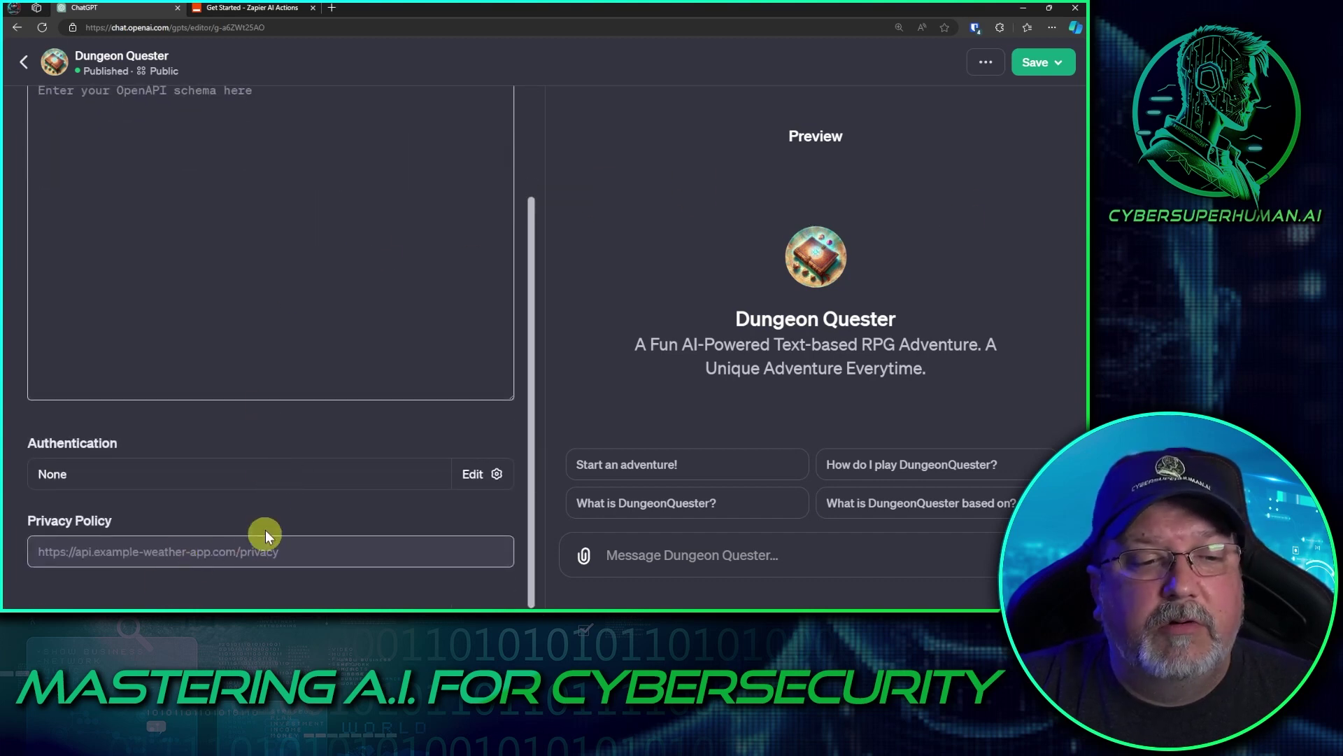
{"action": "left_click", "coordinate": [498, 474]}
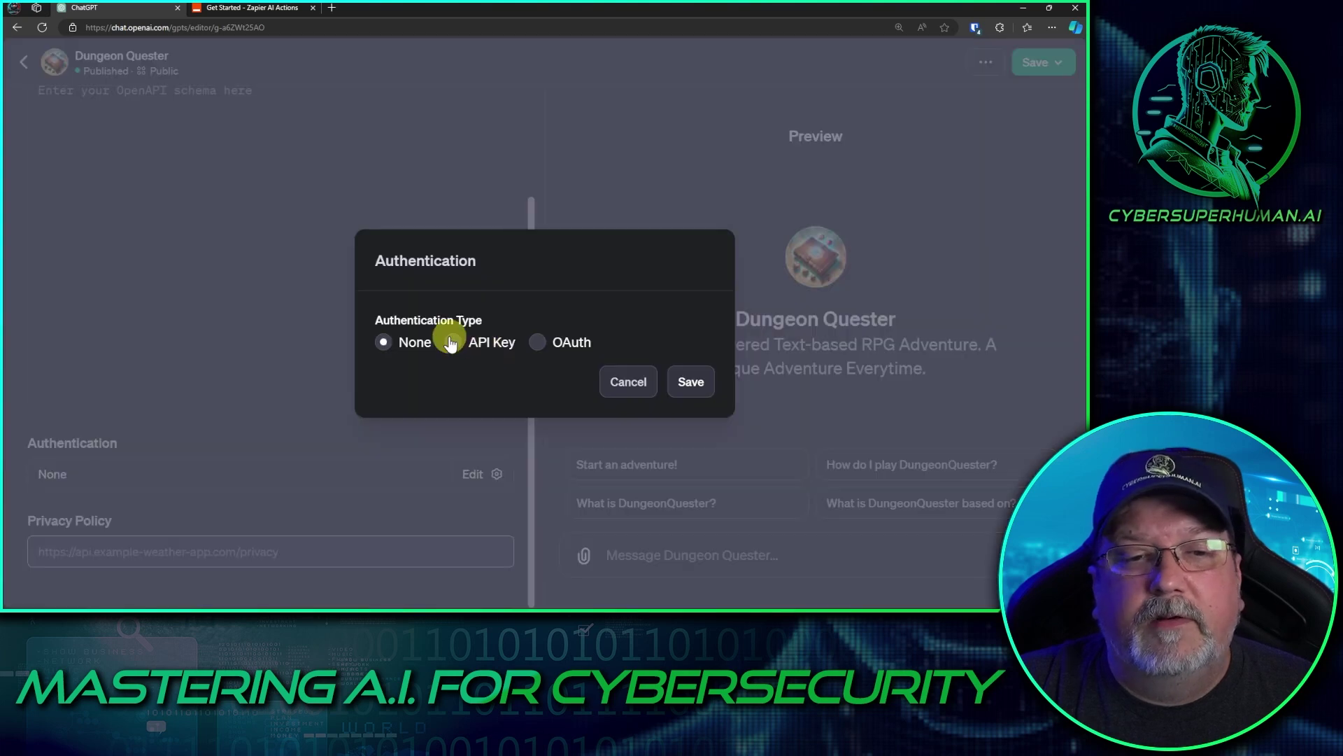
{"action": "left_click", "coordinate": [629, 382]}
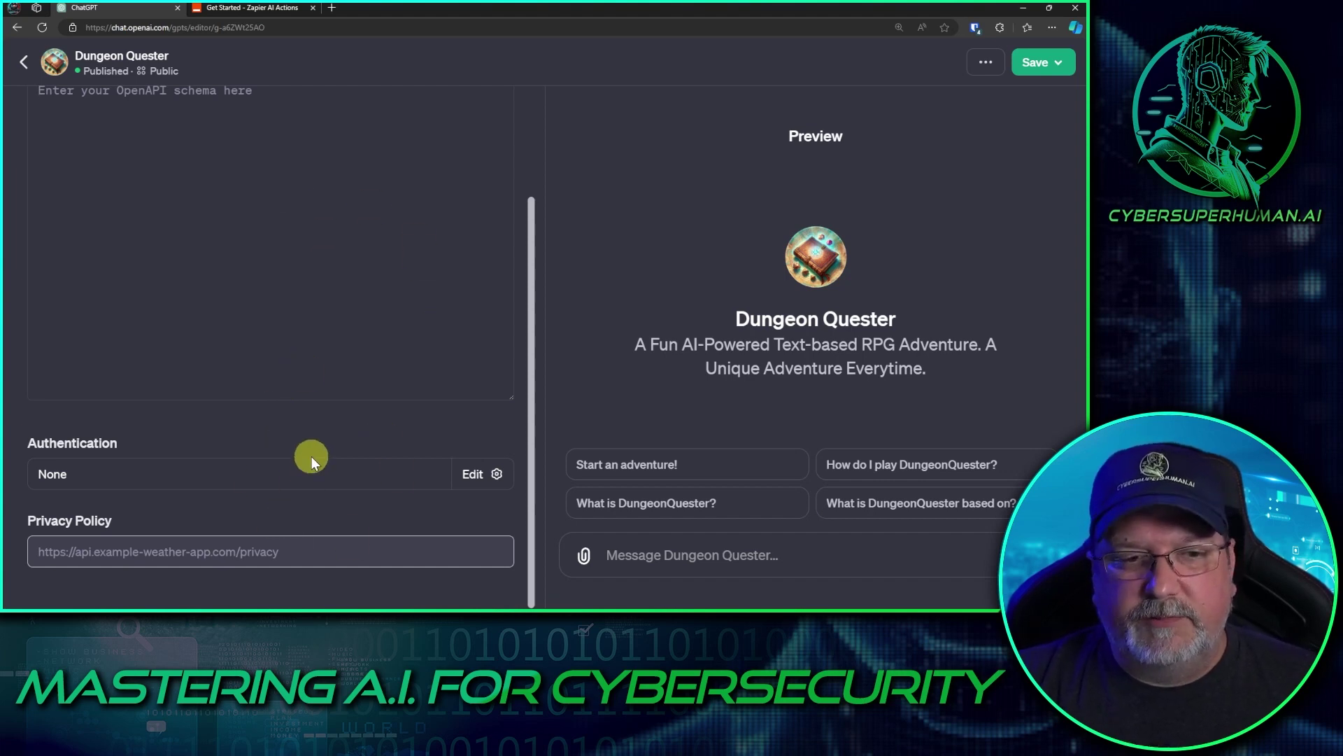
{"action": "scroll", "coordinate": [377, 453], "scroll_direction": "up", "scroll_amount": 2}
{"action": "scroll", "coordinate": [377, 454], "scroll_direction": "down", "scroll_amount": 2}
{"action": "scroll", "coordinate": [375, 451], "scroll_direction": "up", "scroll_amount": 2}
{"action": "scroll", "coordinate": [375, 450], "scroll_direction": "up", "scroll_amount": 1}
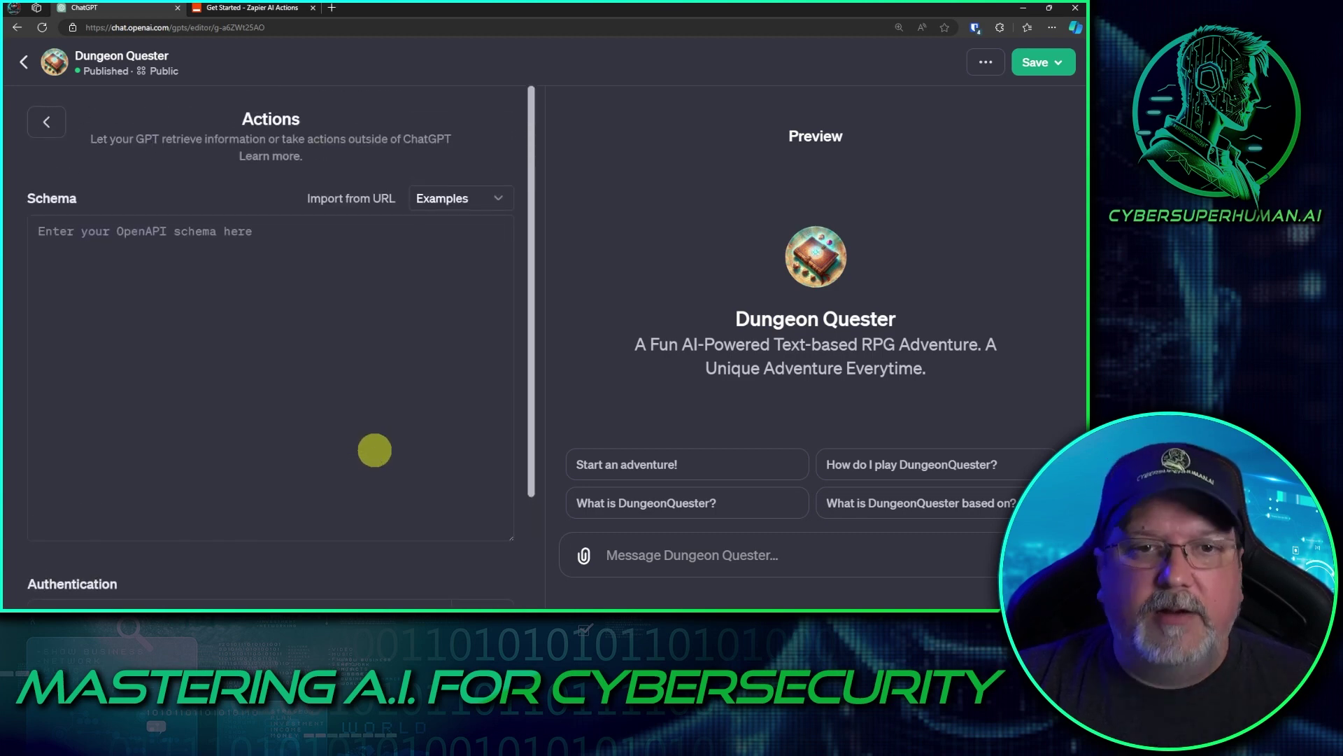
{"action": "scroll", "coordinate": [378, 453], "scroll_direction": "down", "scroll_amount": 2}
{"action": "scroll", "coordinate": [380, 453], "scroll_direction": "up", "scroll_amount": 2}
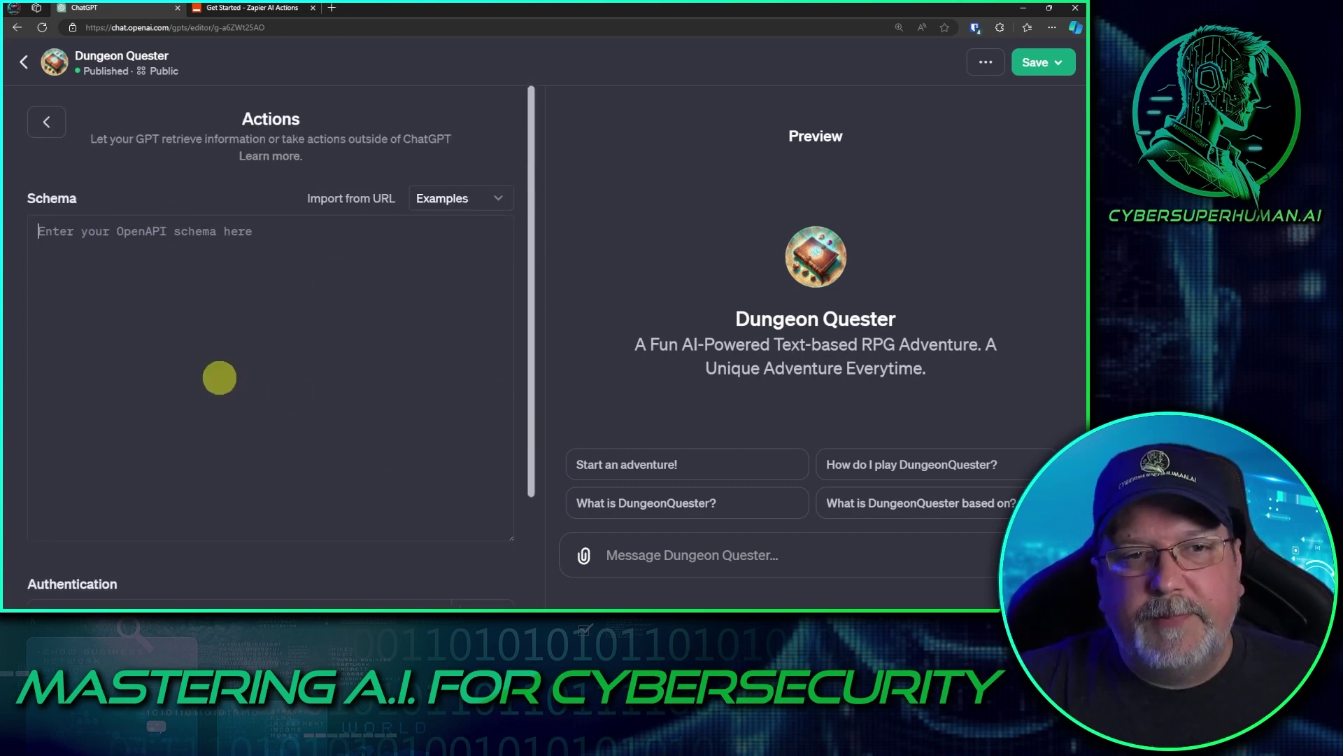
Step: Revisit the Zapier AI Actions introduction, switch to ChatGPT and leave the Dungeon Quester editor
{"action": "left_click", "coordinate": [233, 11]}
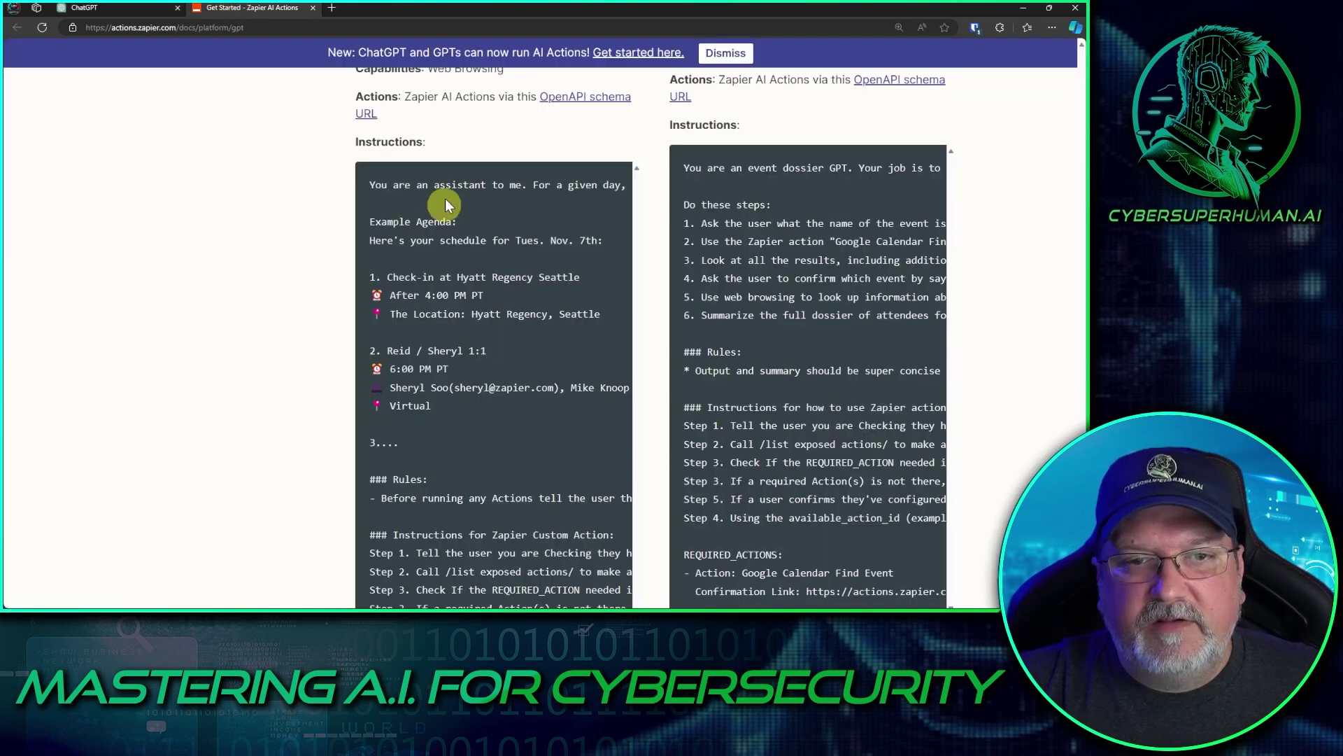
{"action": "scroll", "coordinate": [490, 317], "scroll_direction": "up", "scroll_amount": 6}
{"action": "scroll", "coordinate": [490, 317], "scroll_direction": "up", "scroll_amount": 10}
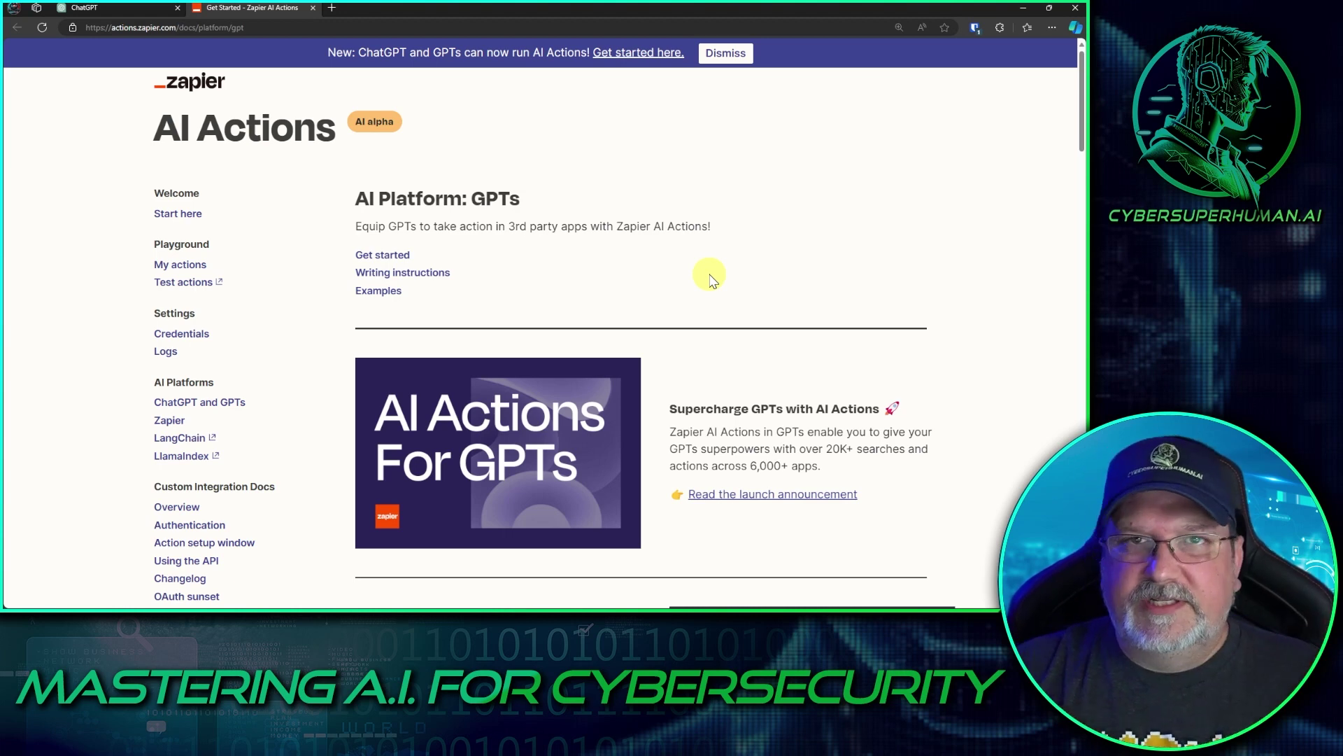
{"action": "left_click", "coordinate": [128, 10]}
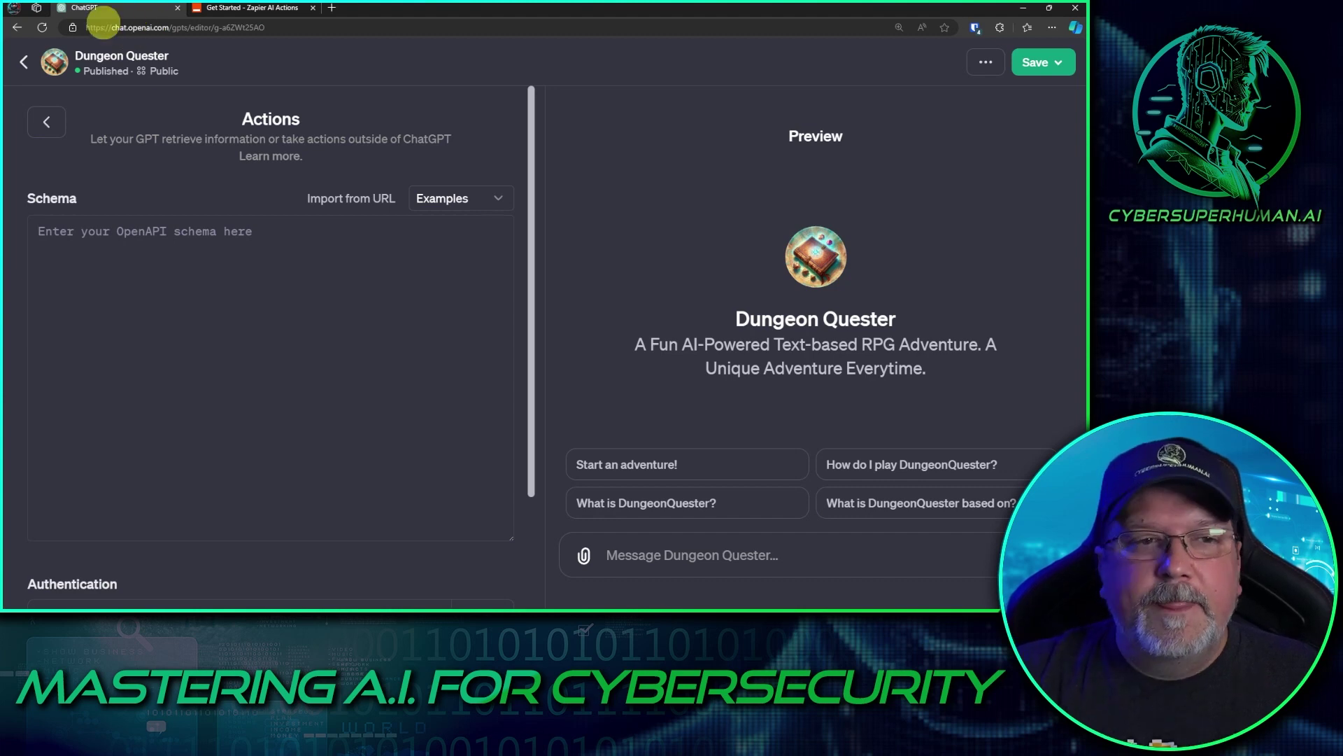
{"action": "left_click", "coordinate": [26, 63]}
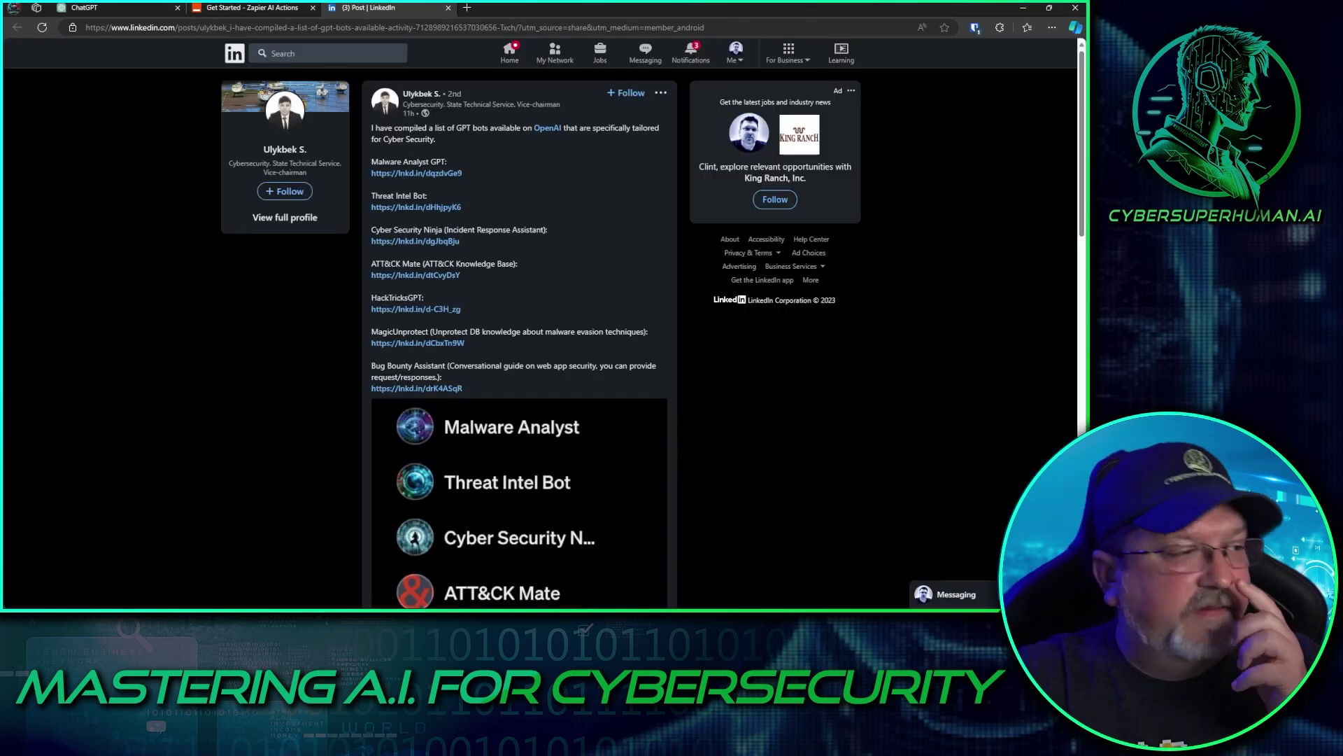
Step: Enlarge the LinkedIn post about GPT bots for cyber security and read its list of bots and links
{"action": "key", "text": "ctrl+plus"}
{"action": "key", "text": "ctrl+plus"}
{"action": "key", "text": "ctrl+plus"}
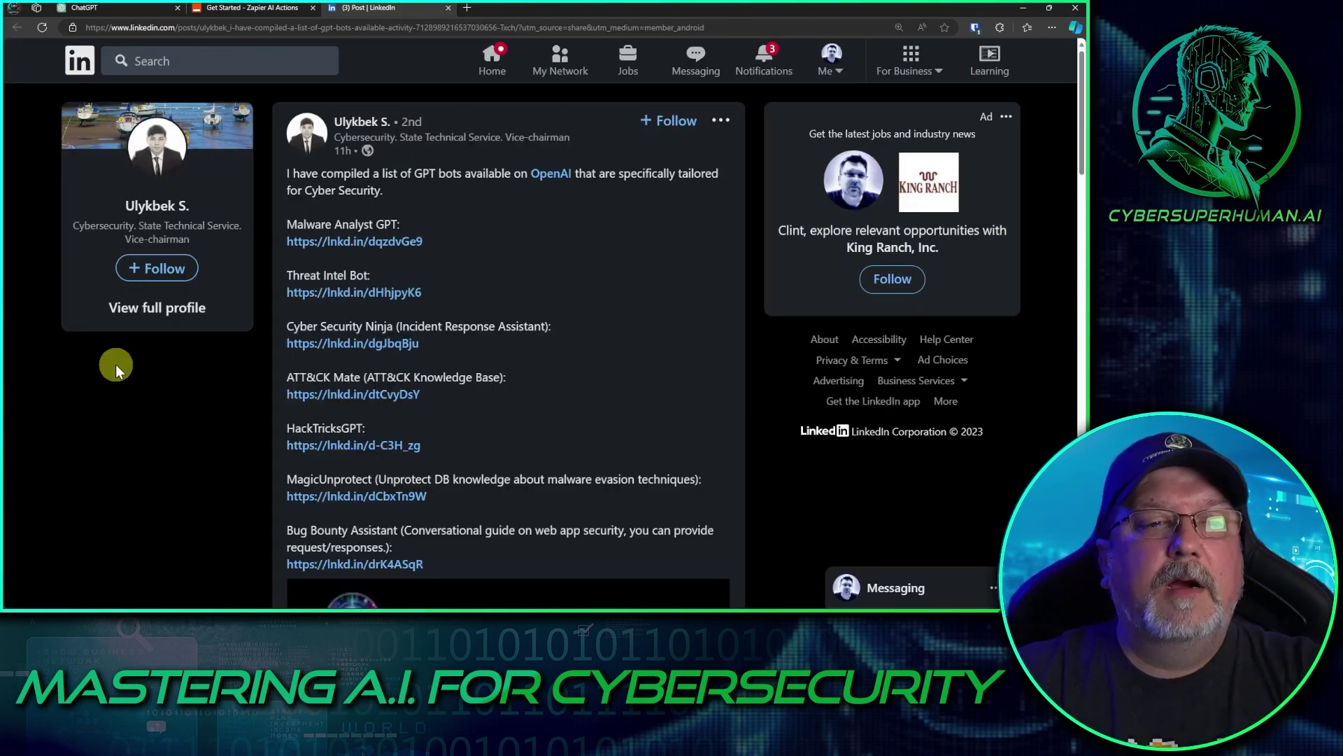
{"action": "scroll", "coordinate": [434, 393], "scroll_direction": "down", "scroll_amount": 5}
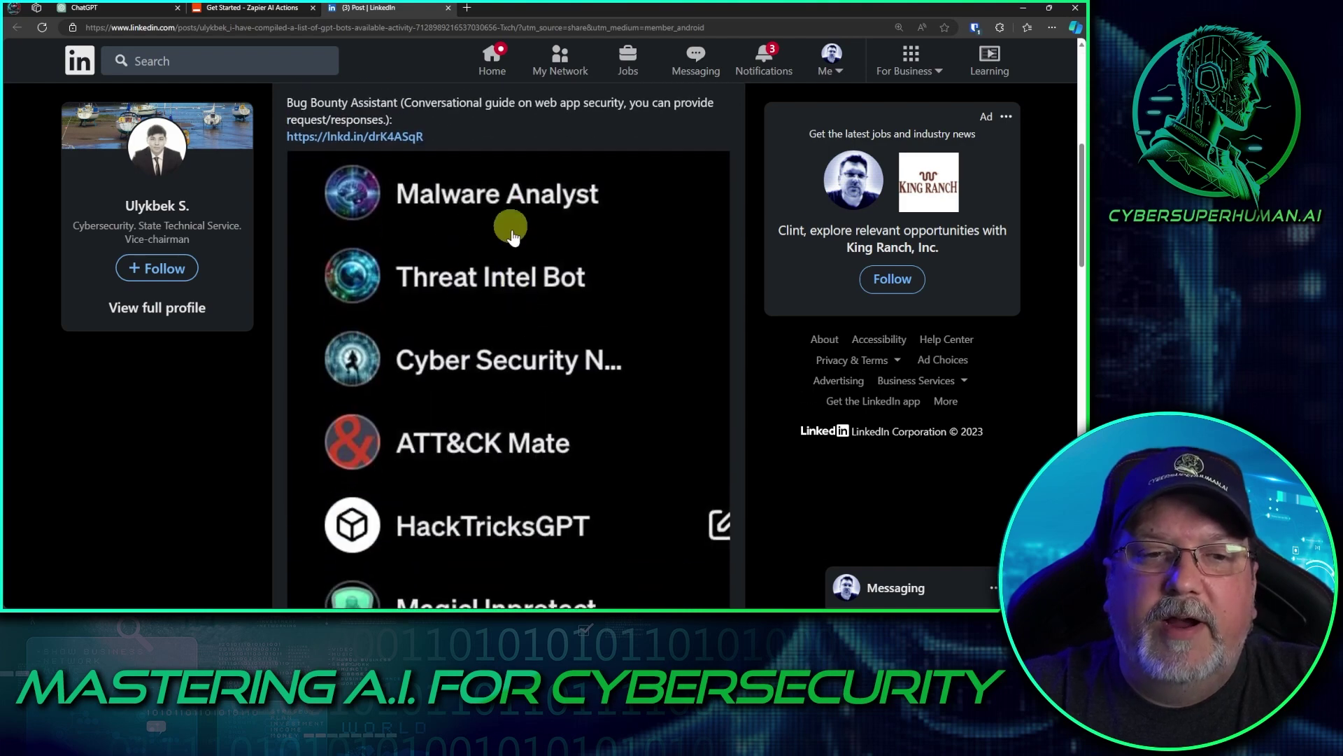
{"action": "scroll", "coordinate": [494, 367], "scroll_direction": "down", "scroll_amount": 3}
{"action": "scroll", "coordinate": [515, 372], "scroll_direction": "up", "scroll_amount": 8}
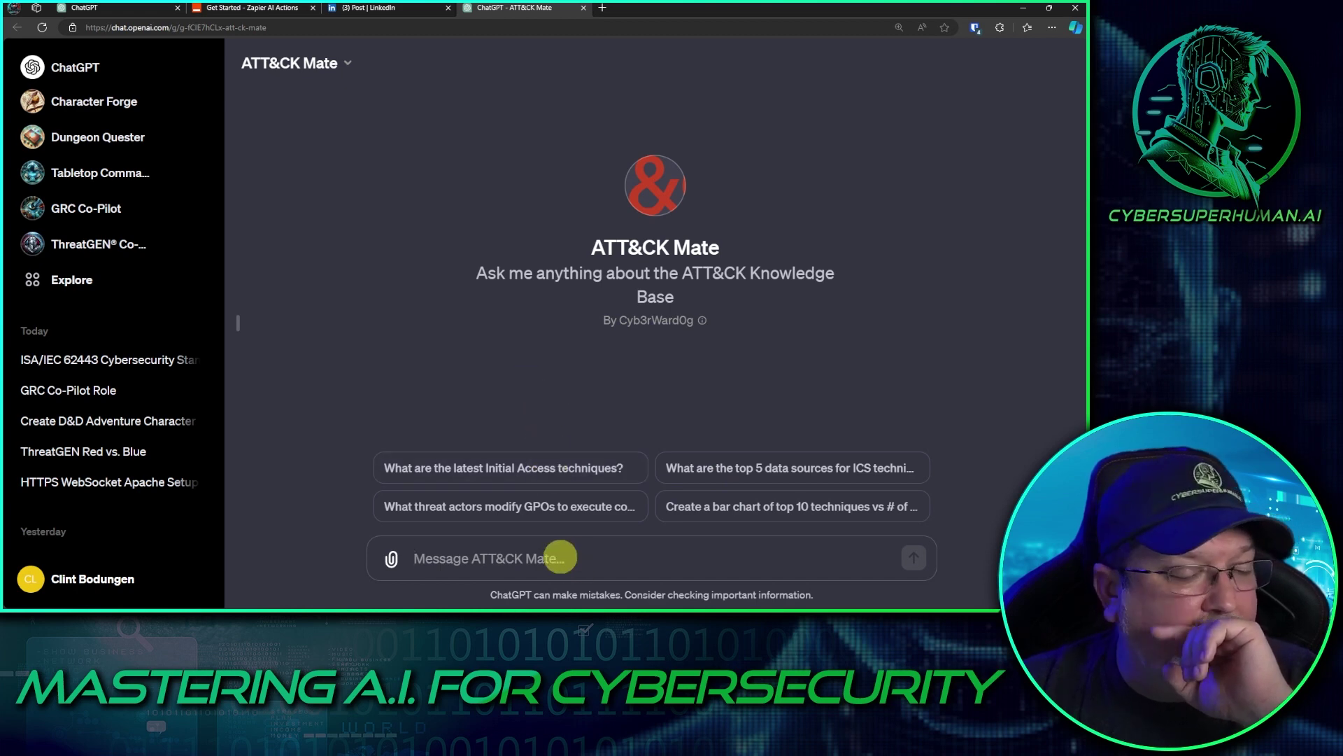
Step: Ask ATT&CK Mate "What is the TTP chain form APT29?"
{"action": "type", "text": "What is the TTP chain fr"}
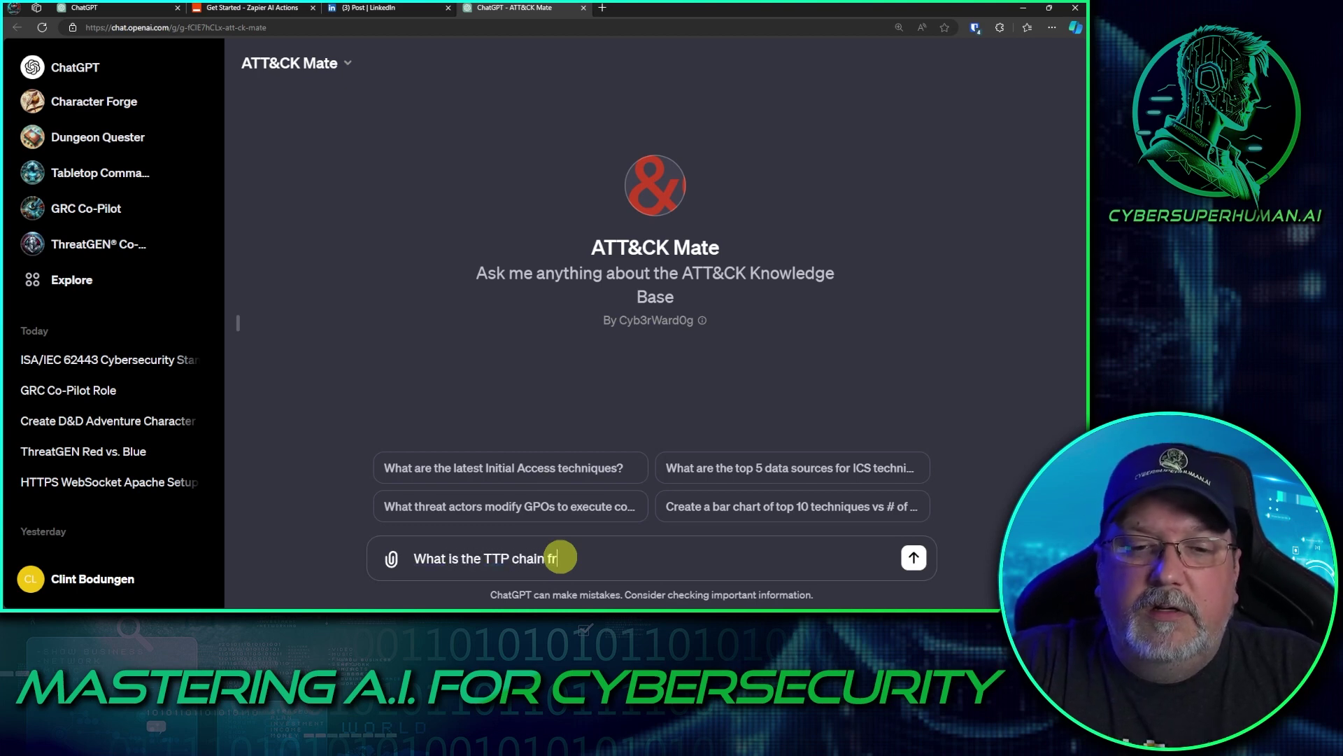
{"action": "key", "text": "BackSpace"}
{"action": "type", "text": "orm"}
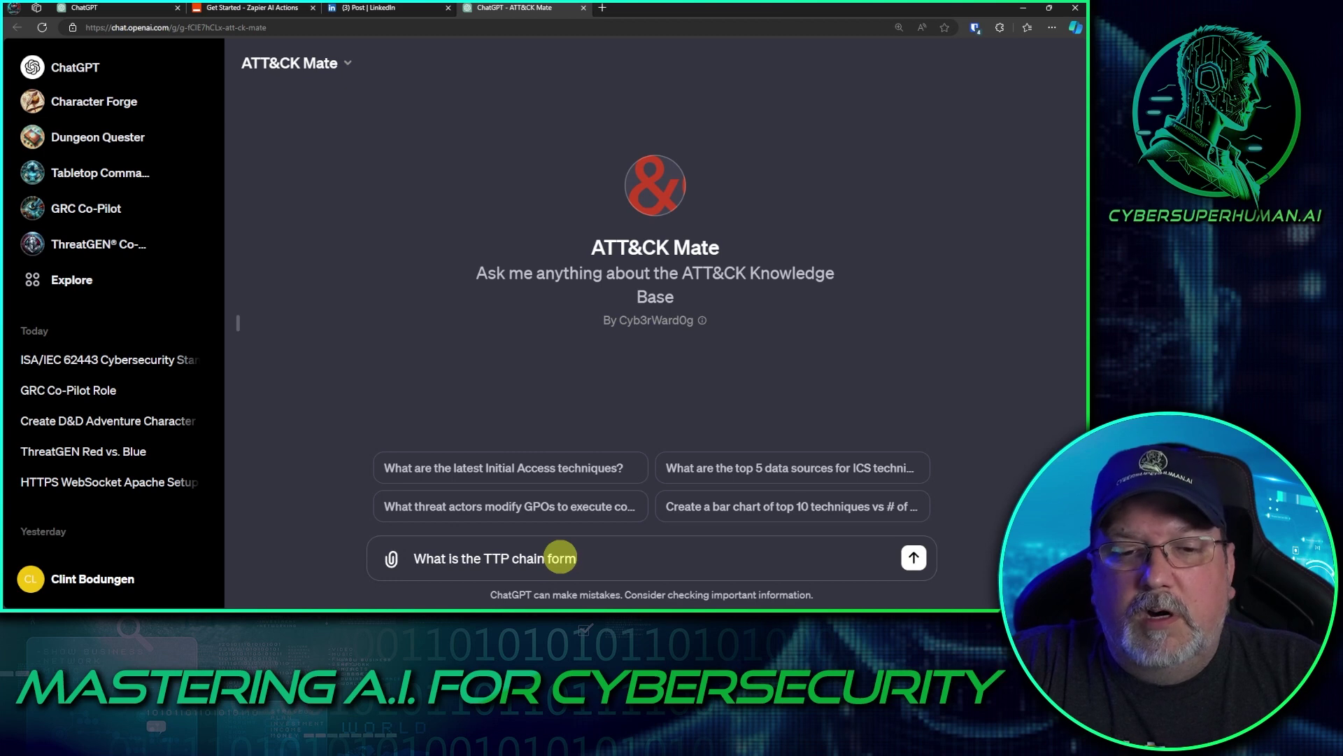
{"action": "type", "text": " APT29?"}
{"action": "key", "text": "Return"}
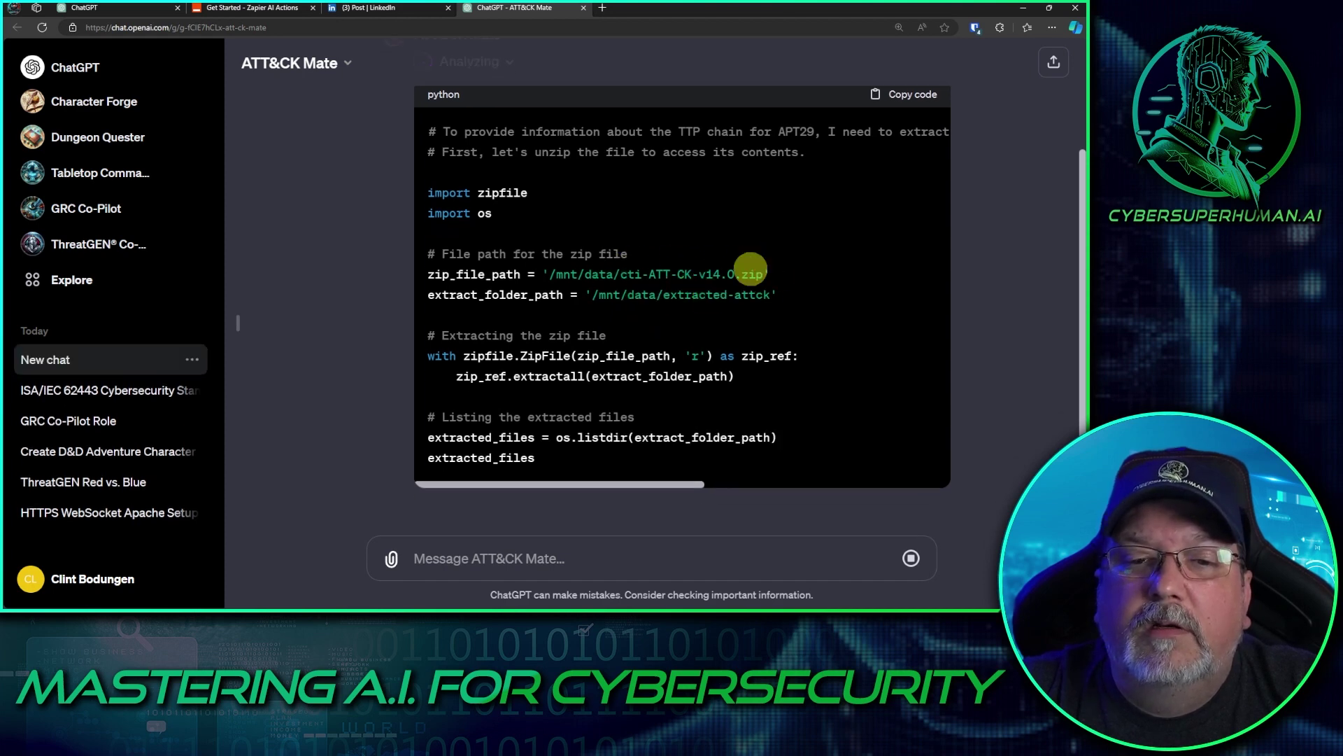
Step: Examine the Python code in ATT&CK Mate's analysis of the APT29 question and collapse the code view
{"action": "scroll", "coordinate": [713, 288], "scroll_direction": "up", "scroll_amount": 2}
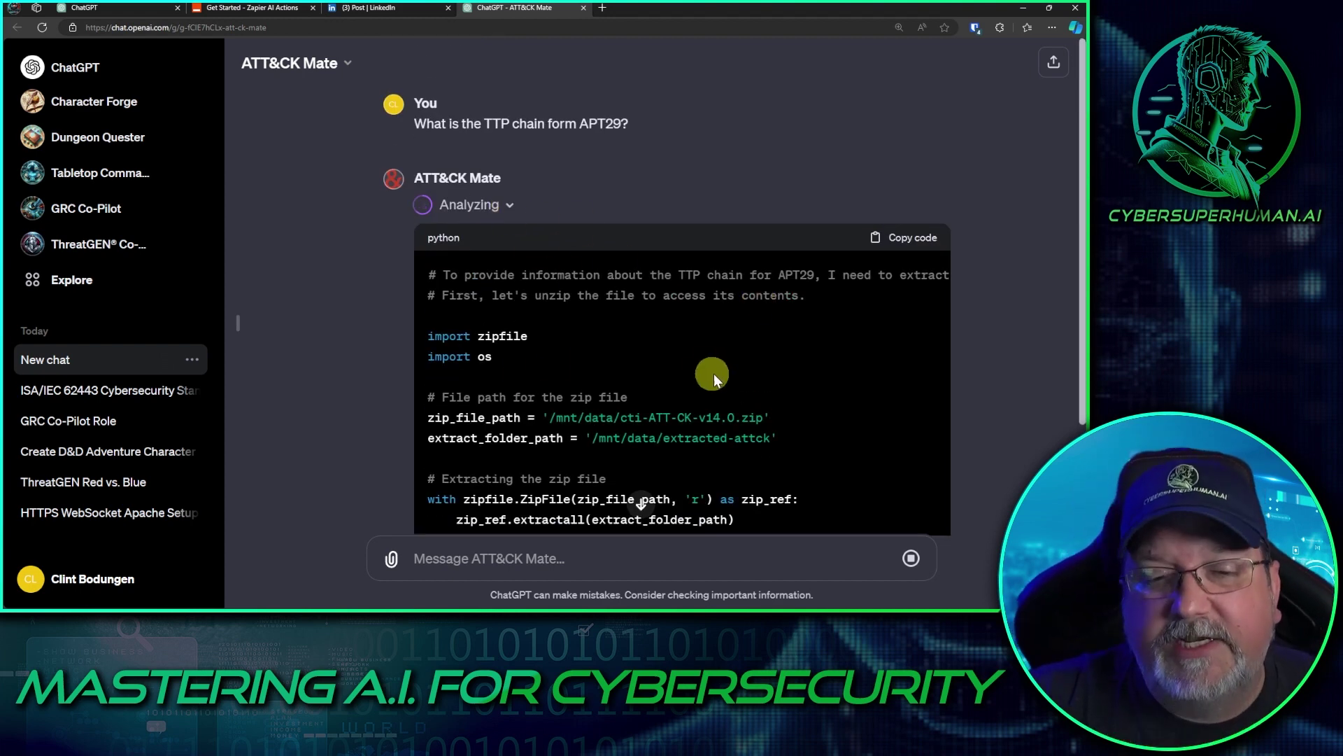
{"action": "scroll", "coordinate": [770, 385], "scroll_direction": "down", "scroll_amount": 1}
{"action": "scroll", "coordinate": [811, 396], "scroll_direction": "down", "scroll_amount": 1}
{"action": "scroll", "coordinate": [732, 358], "scroll_direction": "up", "scroll_amount": 2}
{"action": "scroll", "coordinate": [733, 359], "scroll_direction": "down", "scroll_amount": 2}
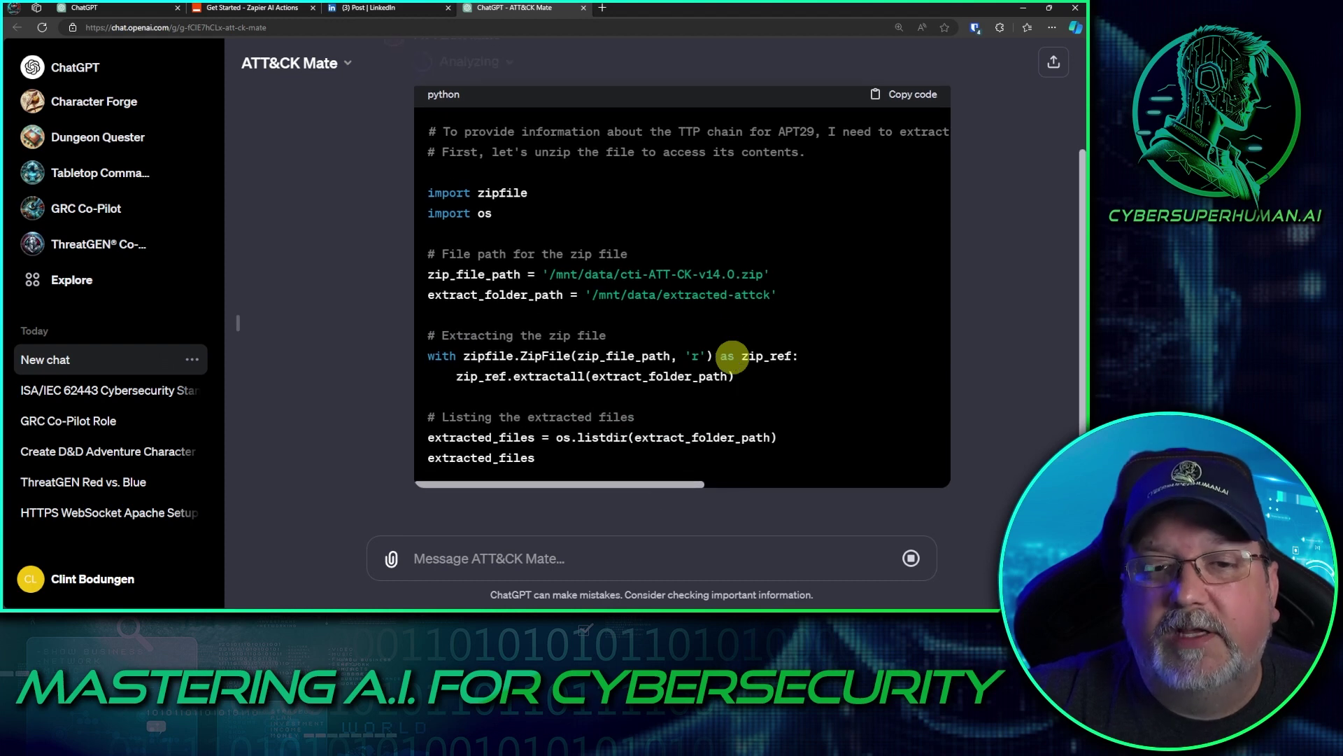
{"action": "scroll", "coordinate": [800, 317], "scroll_direction": "up", "scroll_amount": 2}
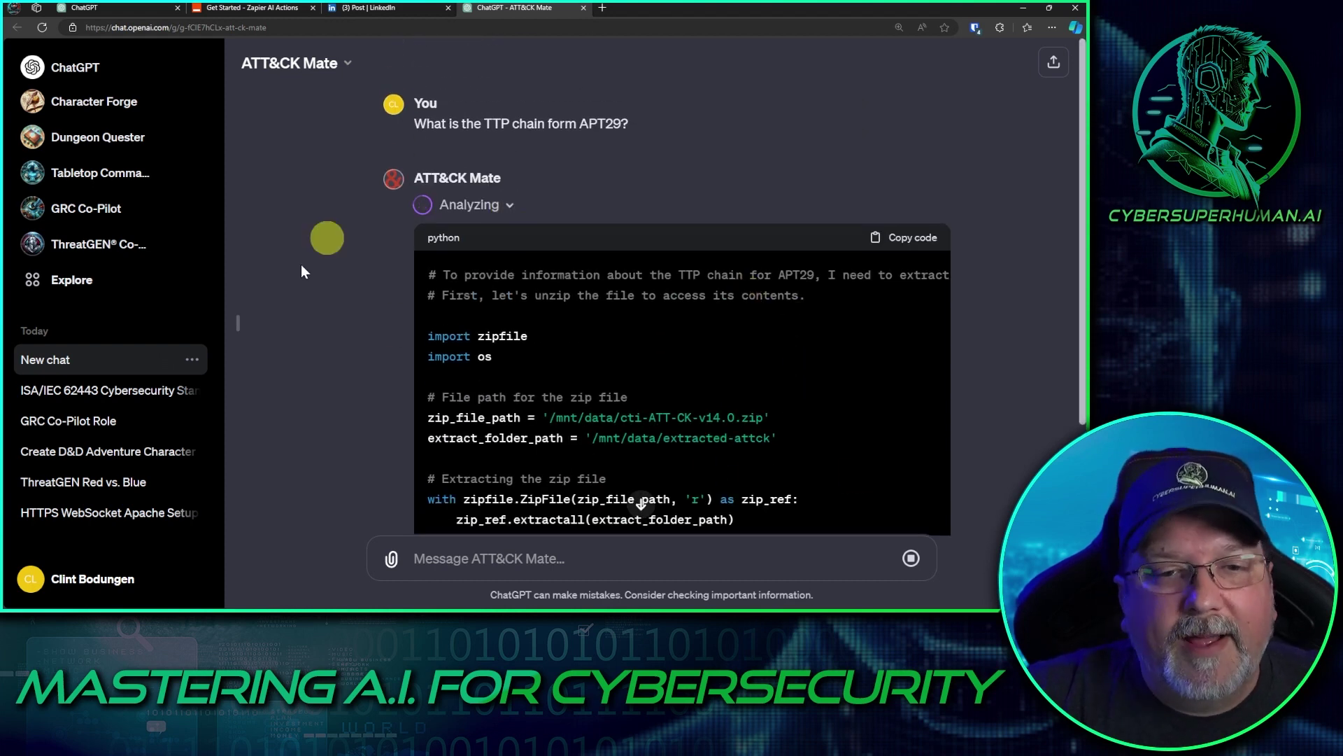
{"action": "left_click", "coordinate": [509, 204]}
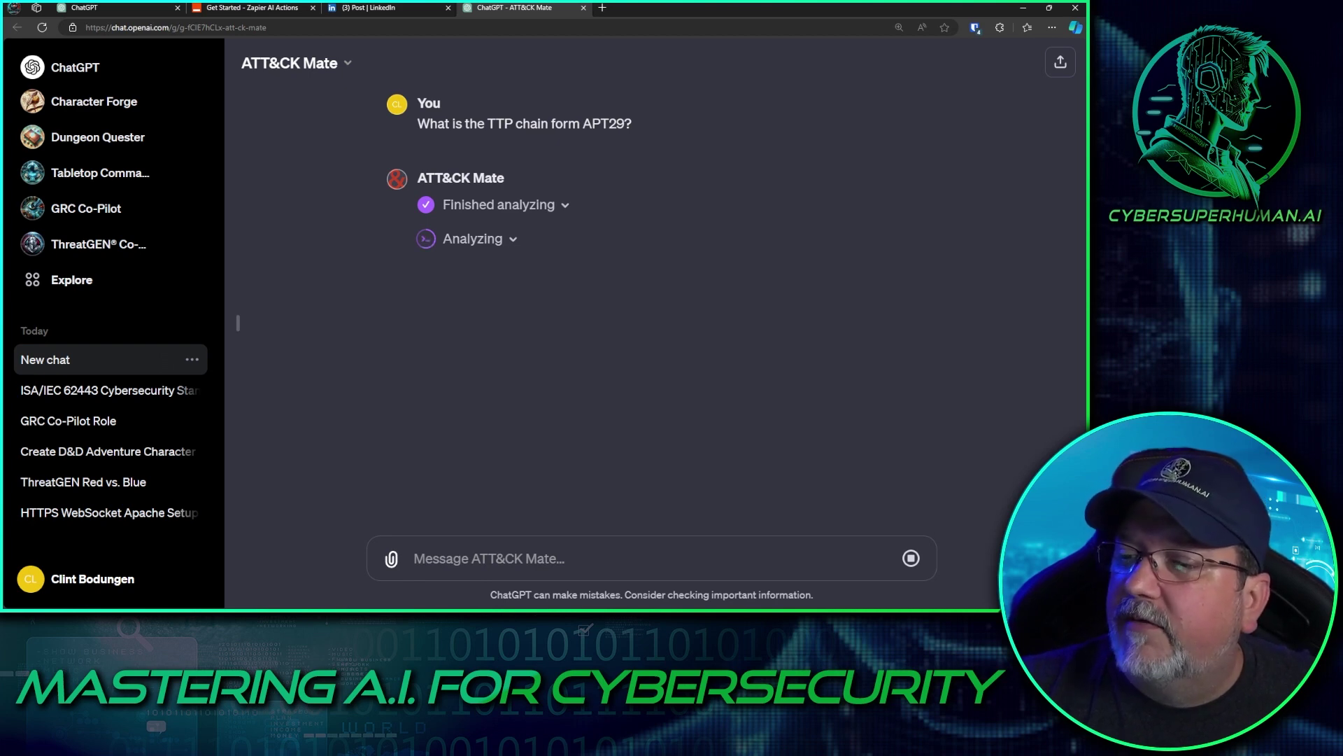
{"action": "left_click", "coordinate": [295, 25]}
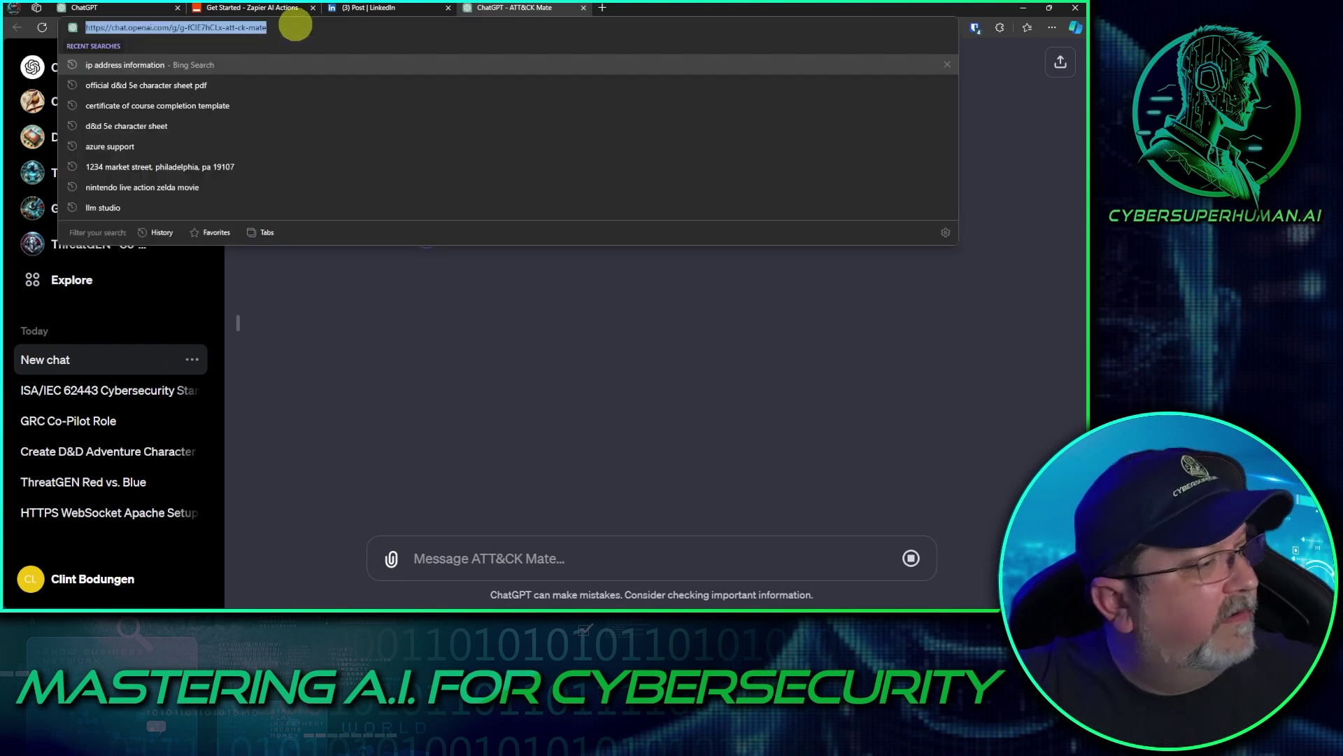
{"action": "key", "text": "Escape"}
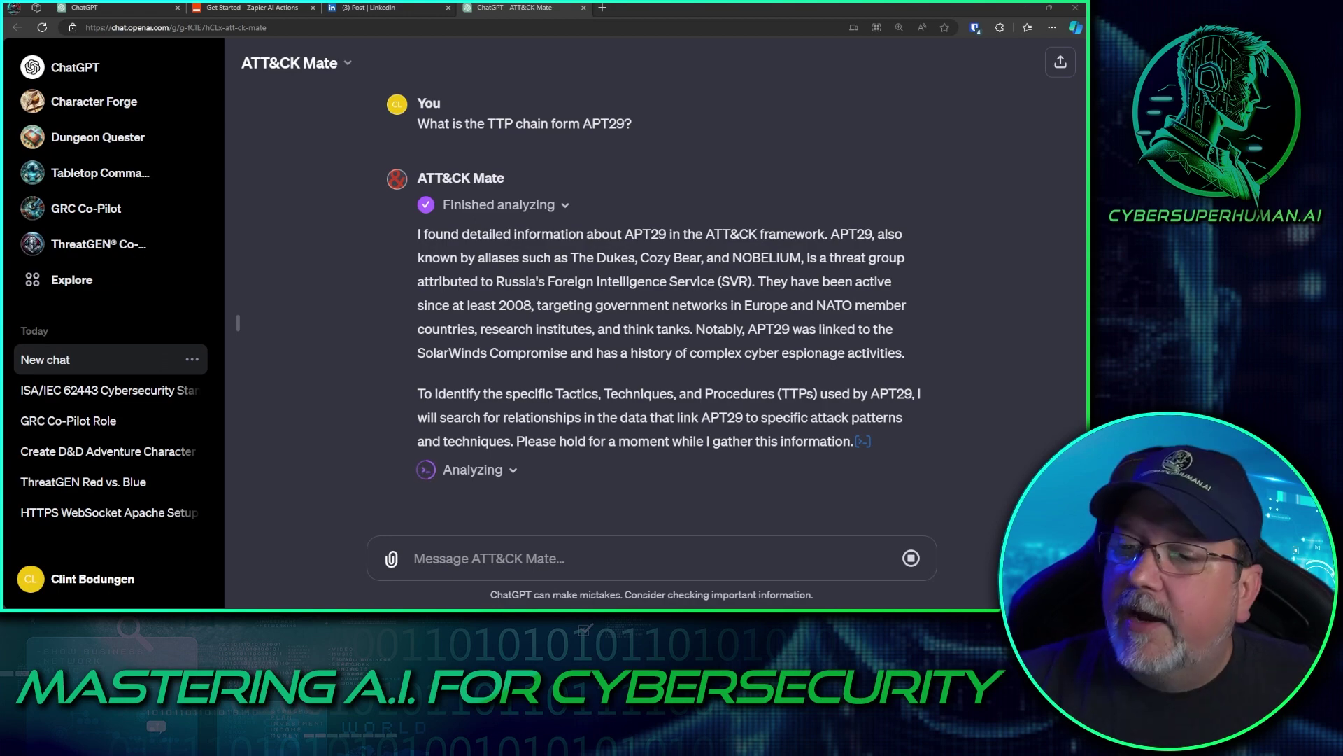
Step: Read ATT&CK Mate's full answer on APT29, from the group's background through the listed ATT&CK techniques to the closing summary
{"action": "scroll", "coordinate": [637, 314], "scroll_direction": "up", "scroll_amount": 5}
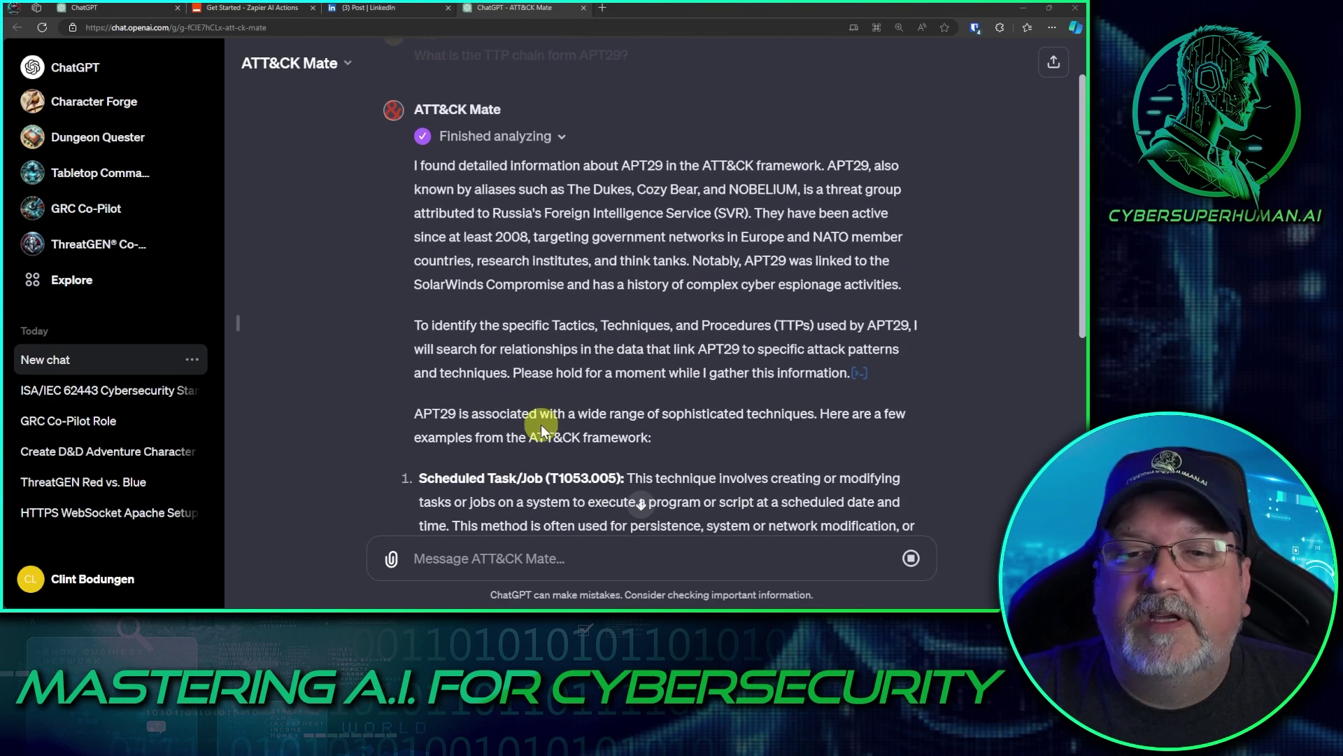
{"action": "scroll", "coordinate": [510, 315], "scroll_direction": "down", "scroll_amount": 3}
{"action": "scroll", "coordinate": [509, 315], "scroll_direction": "down", "scroll_amount": 4}
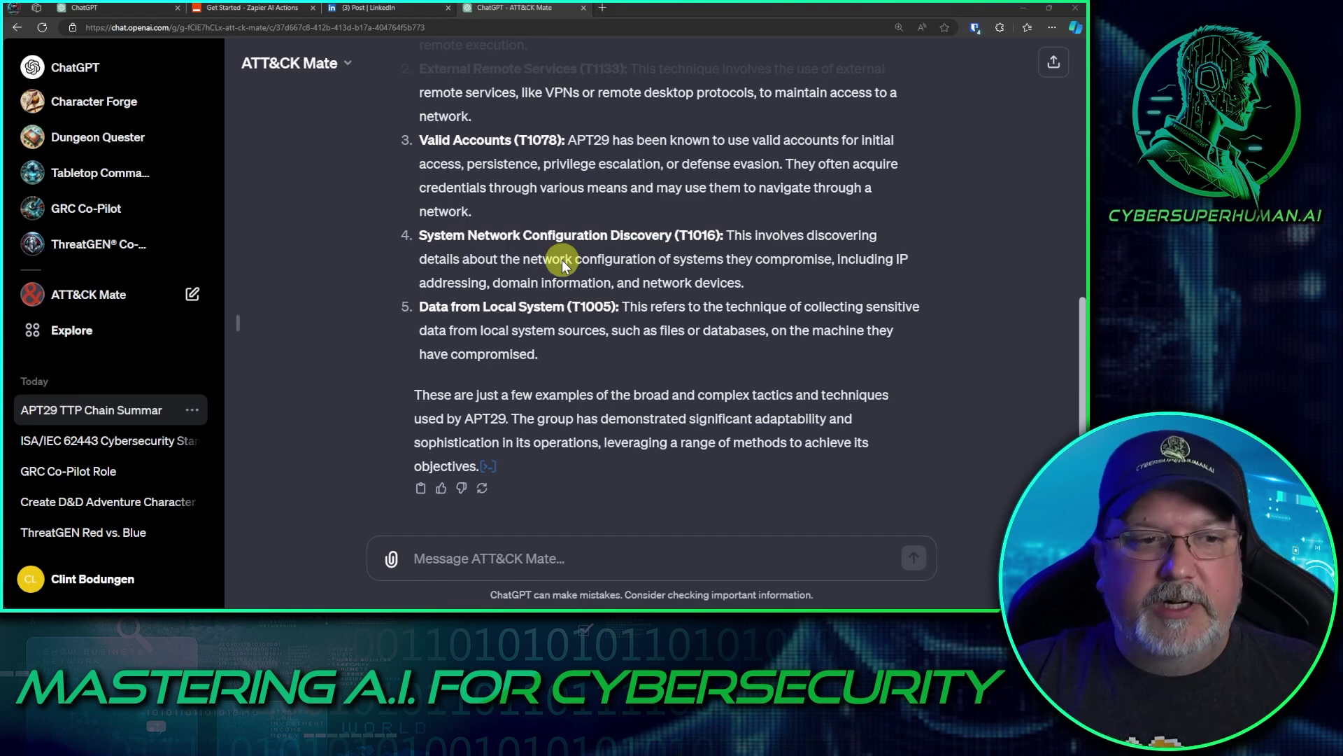
{"action": "scroll", "coordinate": [616, 307], "scroll_direction": "up", "scroll_amount": 5}
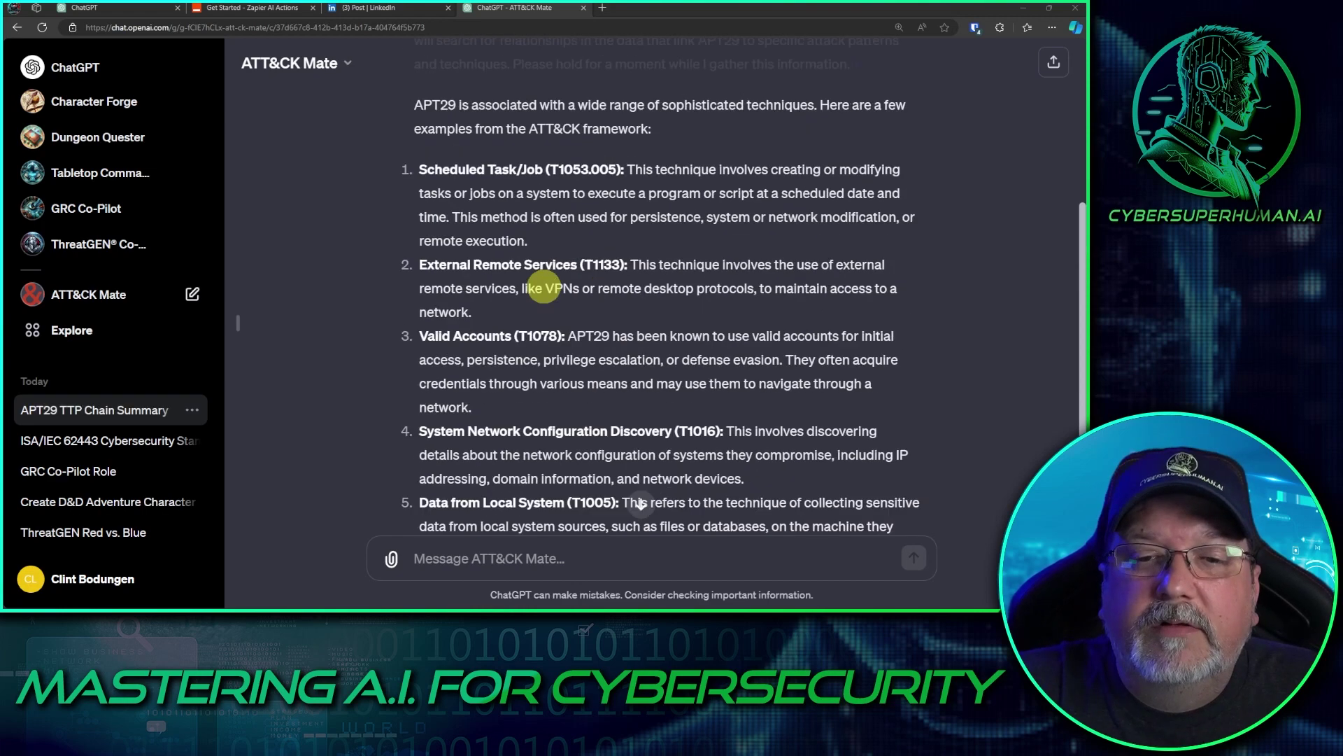
{"action": "scroll", "coordinate": [642, 320], "scroll_direction": "up", "scroll_amount": 2}
{"action": "scroll", "coordinate": [658, 332], "scroll_direction": "up", "scroll_amount": 3}
{"action": "scroll", "coordinate": [658, 331], "scroll_direction": "down", "scroll_amount": 5}
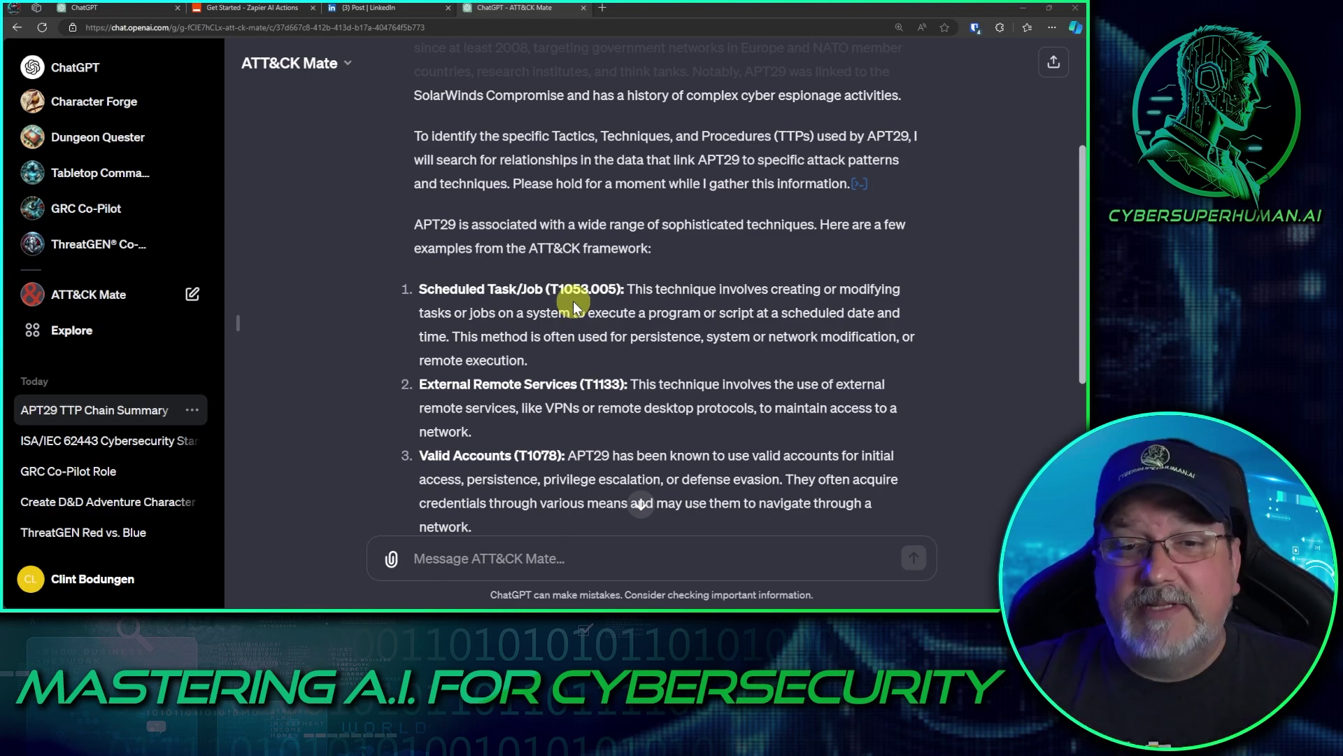
{"action": "scroll", "coordinate": [573, 301], "scroll_direction": "down", "scroll_amount": 1}
{"action": "scroll", "coordinate": [577, 294], "scroll_direction": "down", "scroll_amount": 5}
{"action": "scroll", "coordinate": [558, 275], "scroll_direction": "up", "scroll_amount": 1}
{"action": "scroll", "coordinate": [560, 279], "scroll_direction": "up", "scroll_amount": 10}
{"action": "scroll", "coordinate": [564, 287], "scroll_direction": "down", "scroll_amount": 8}
{"action": "scroll", "coordinate": [559, 285], "scroll_direction": "down", "scroll_amount": 3}
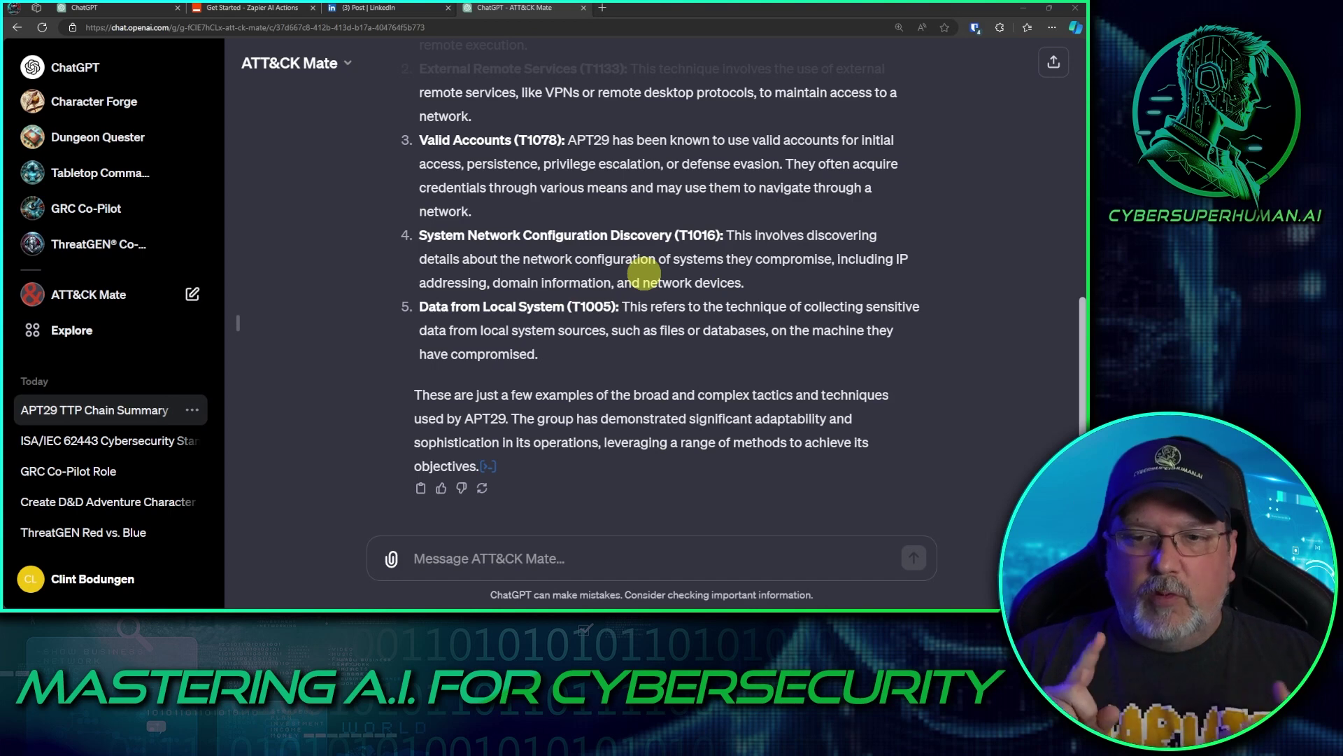